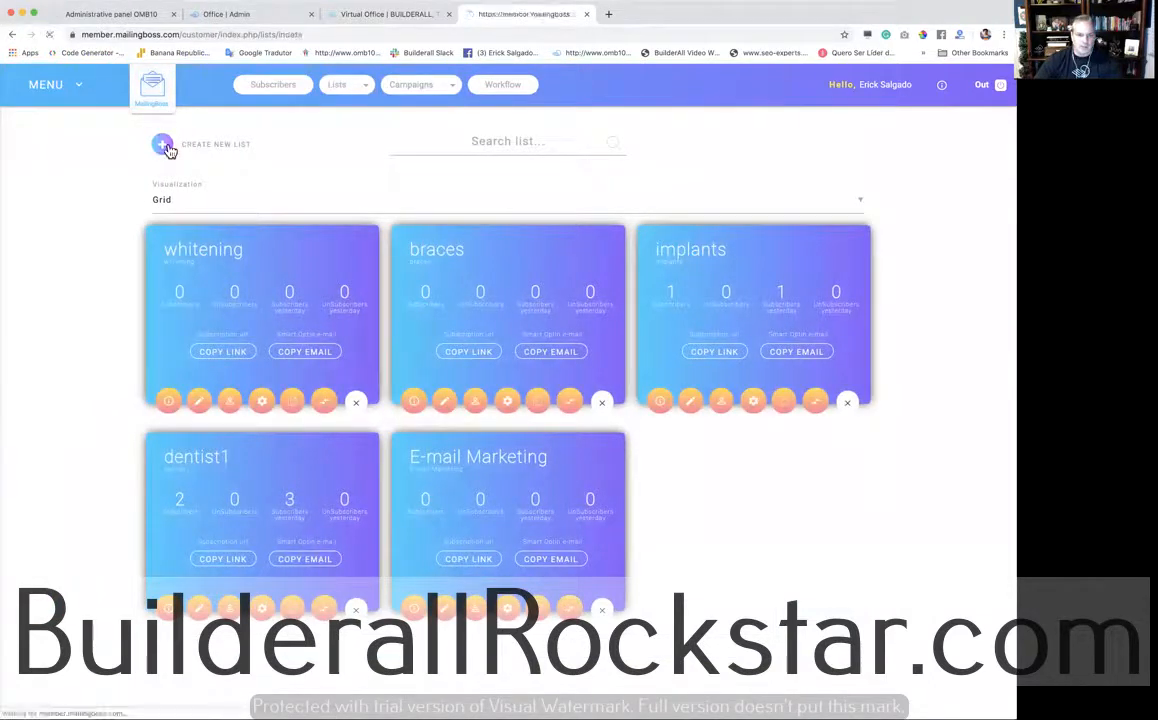
- Start a new MailingBoss list and name it Leadmagnetfunnel
click(164, 146)
click(287, 246)
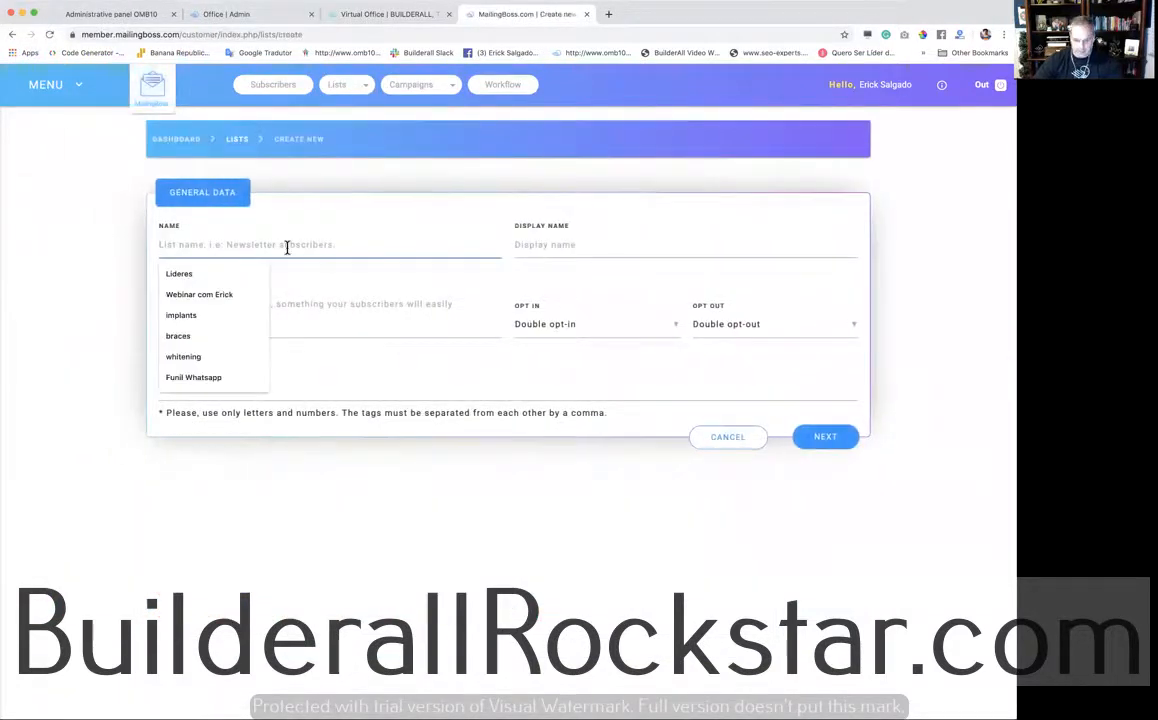
text(Leadmafnet)
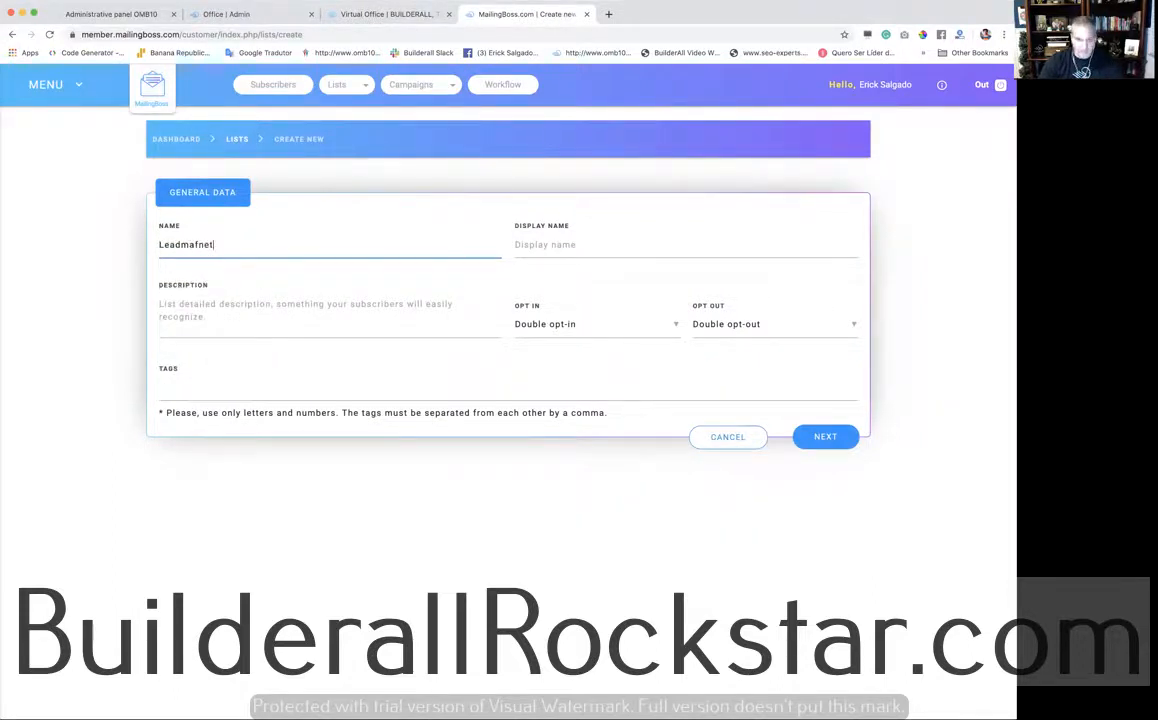
key(BackSpace)
key(BackSpace)
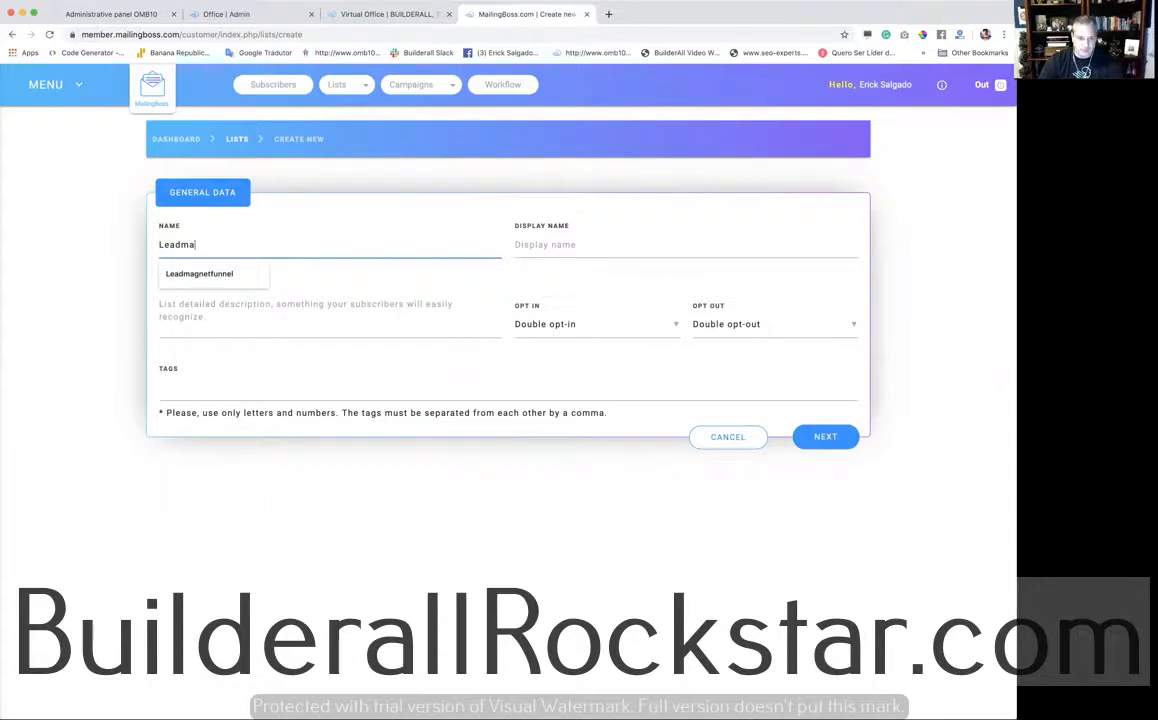
click(222, 281)
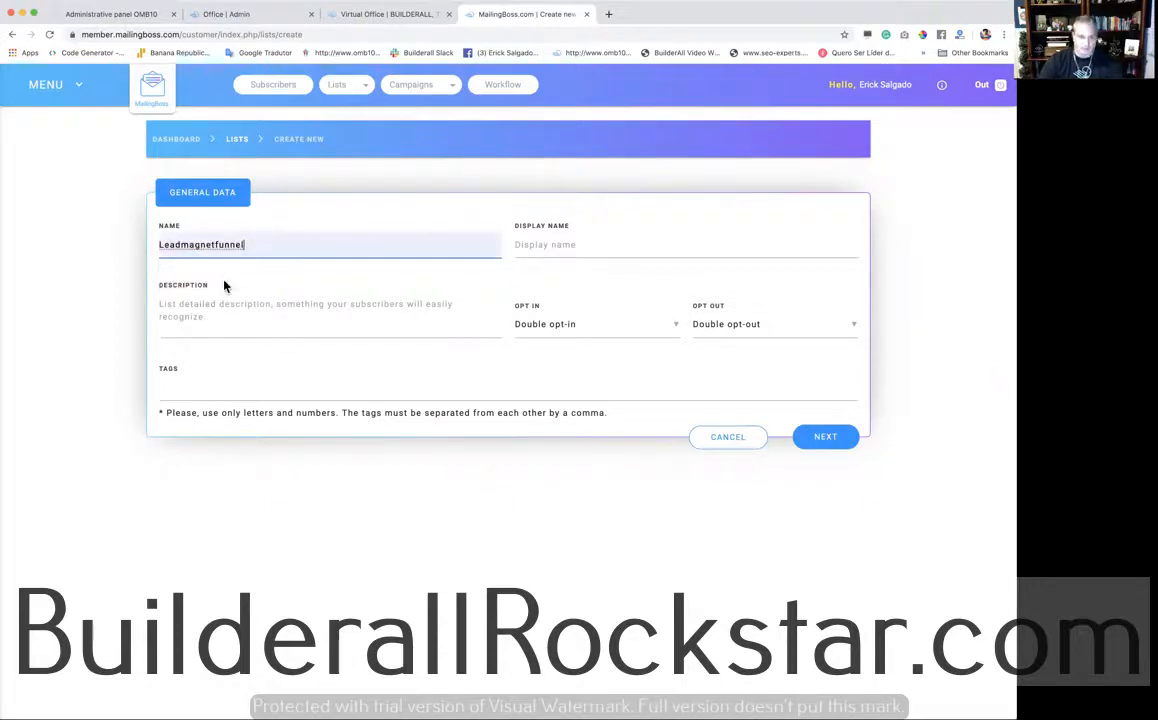
- Copy Leadmagnetfunnel into the Display Name and Description fields and save the list
click(520, 249)
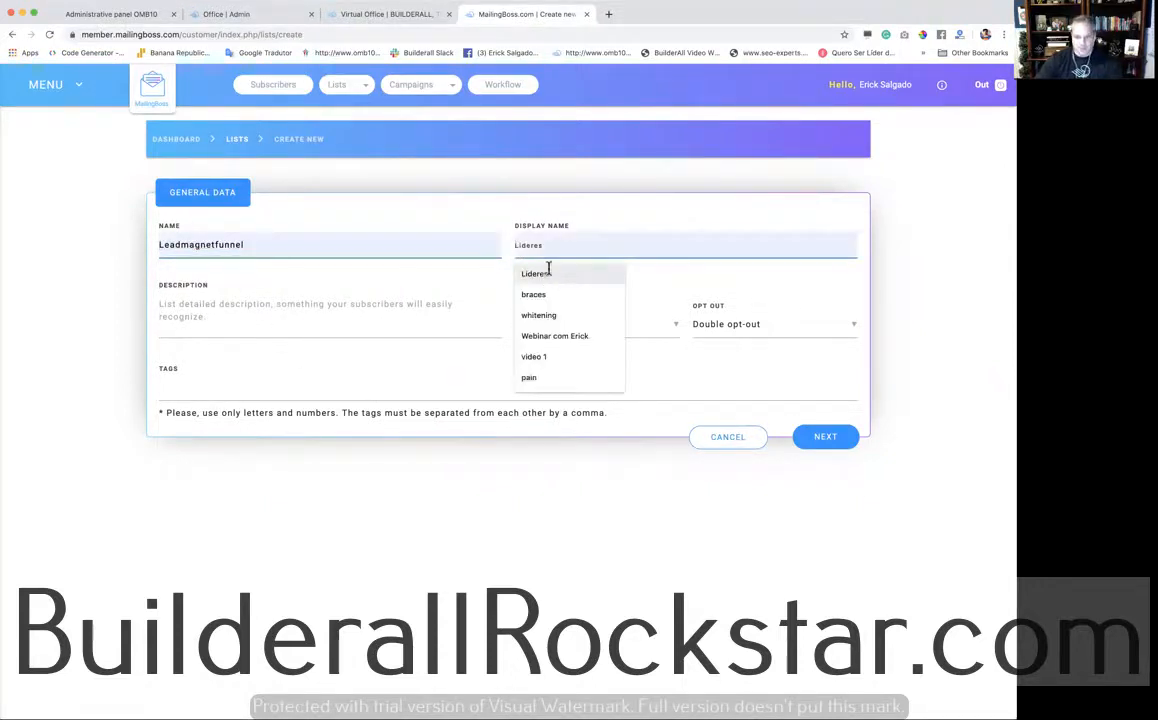
text(l)
click(275, 241)
drag(275, 241, 119, 245)
key(ctrl+c)
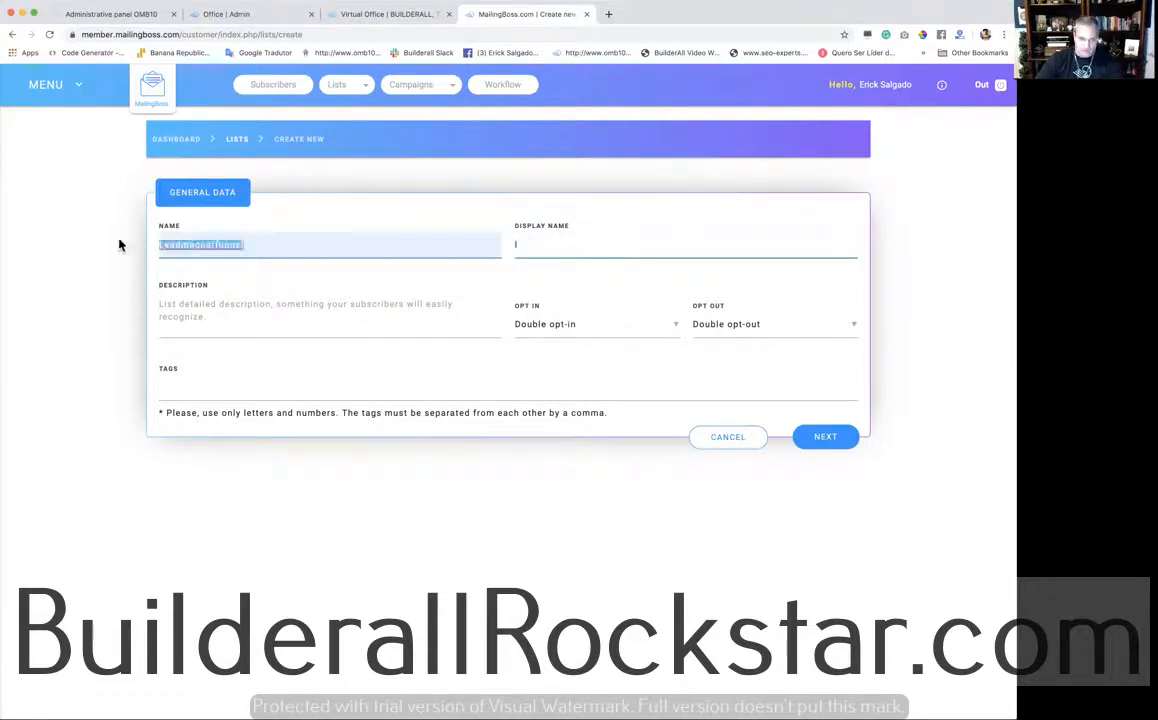
click(522, 249)
key(ctrl+v)
click(315, 326)
key(ctrl+v)
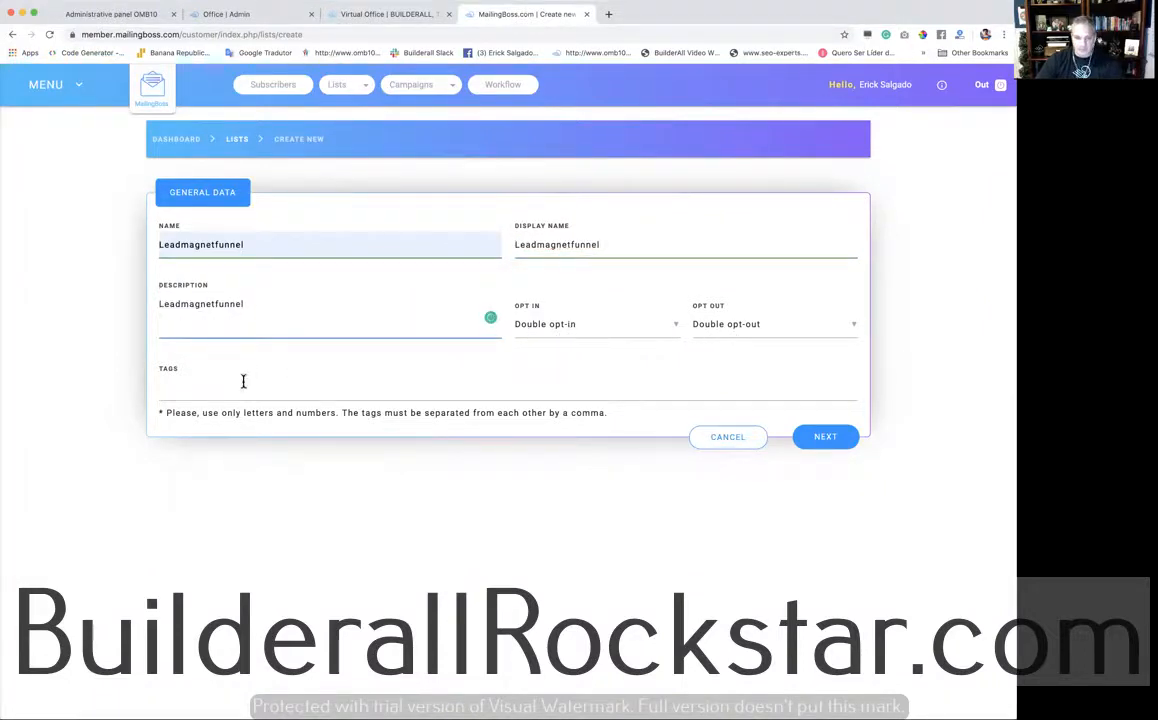
click(820, 439)
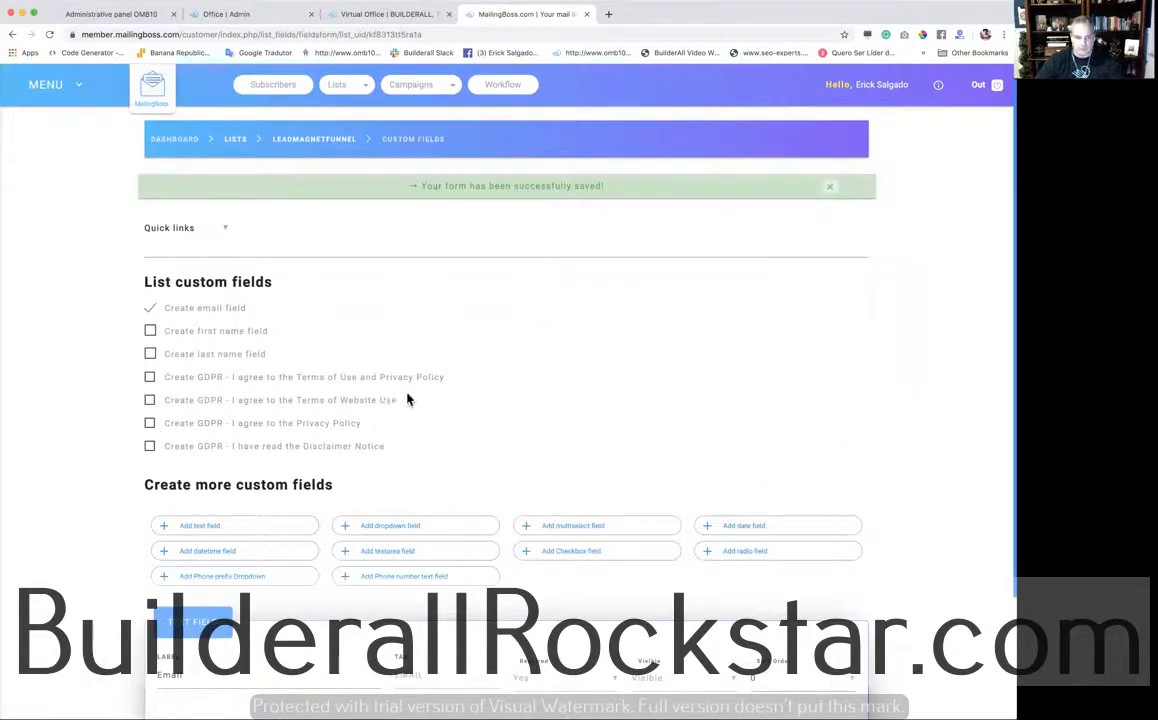
scroll(514, 464, down, 3)
scroll(516, 465, up, 3)
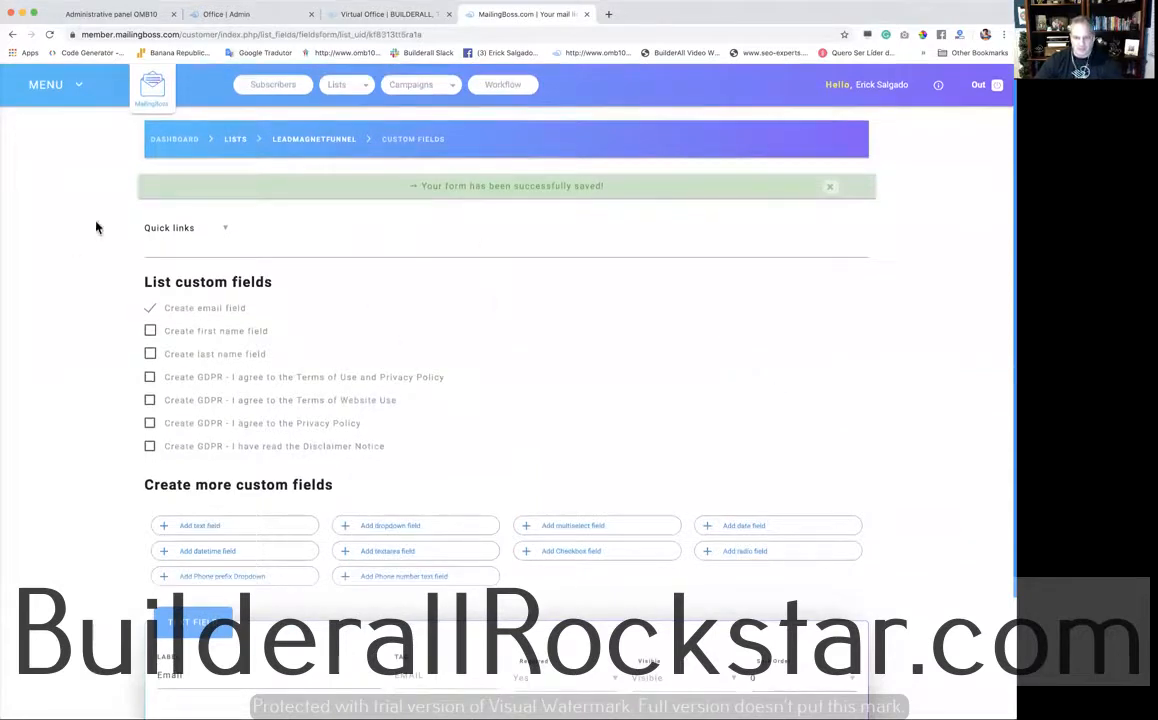
- Open the Canvas Funnel Builder from the Builderall back office
click(394, 16)
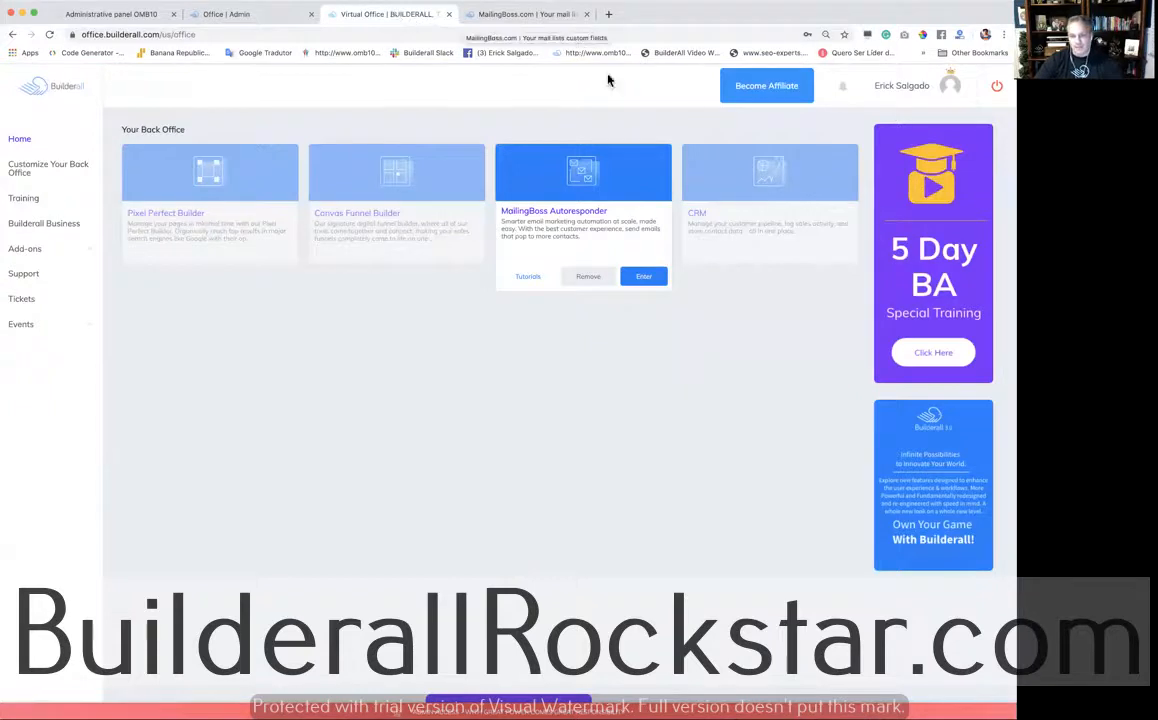
mouse_move(422, 238)
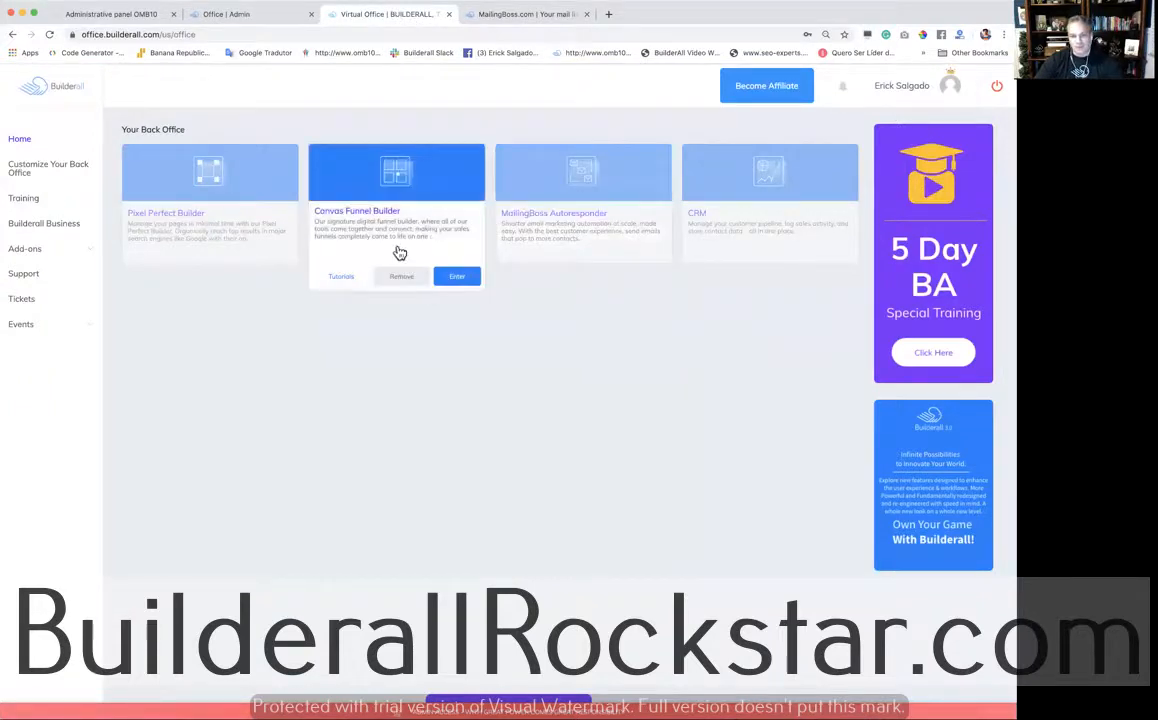
click(468, 281)
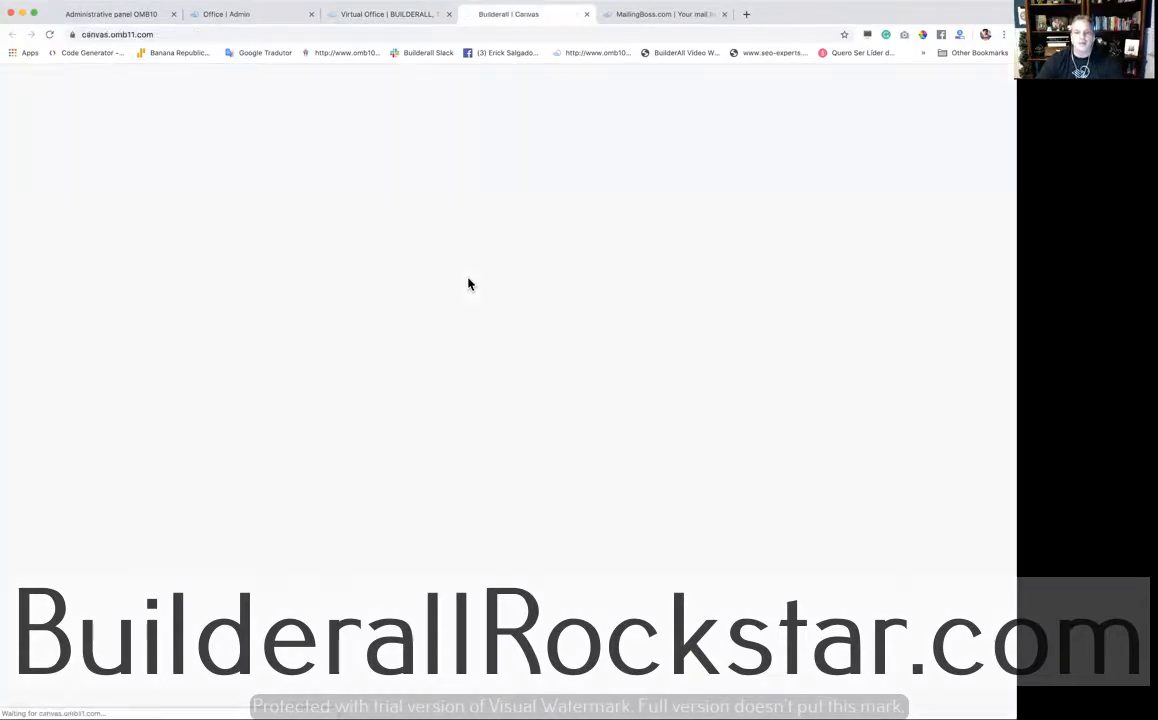
- Add a new funnel with the client's name as both its title and description
click(128, 250)
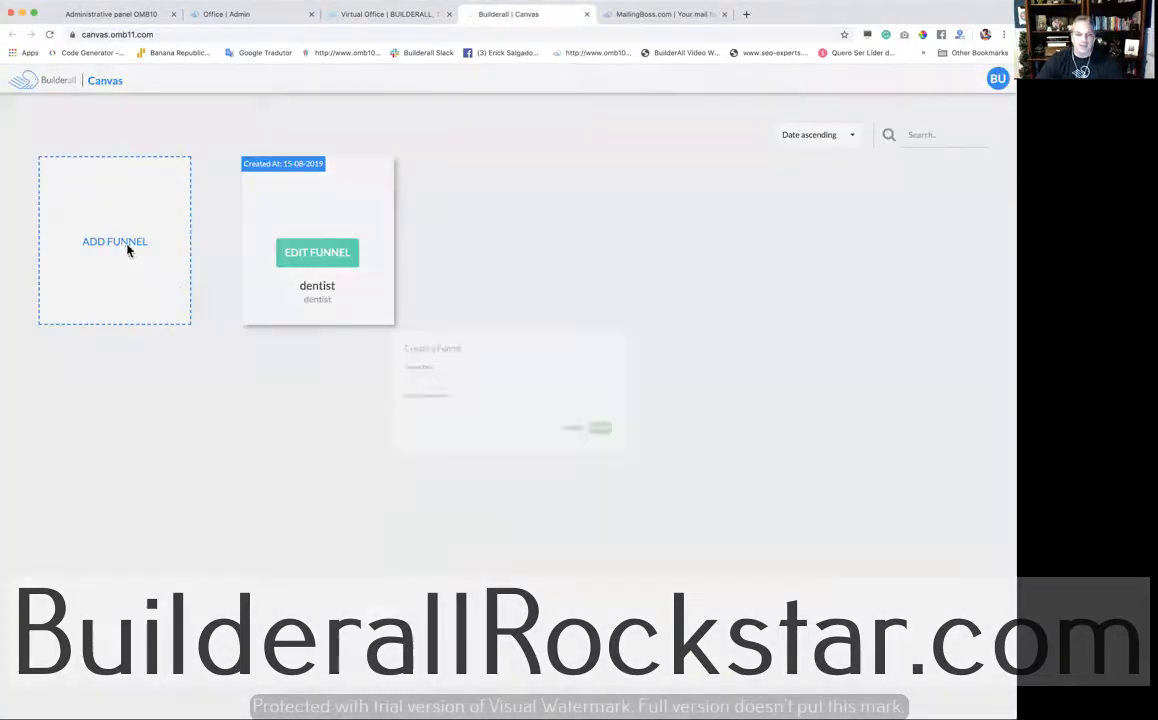
click(427, 374)
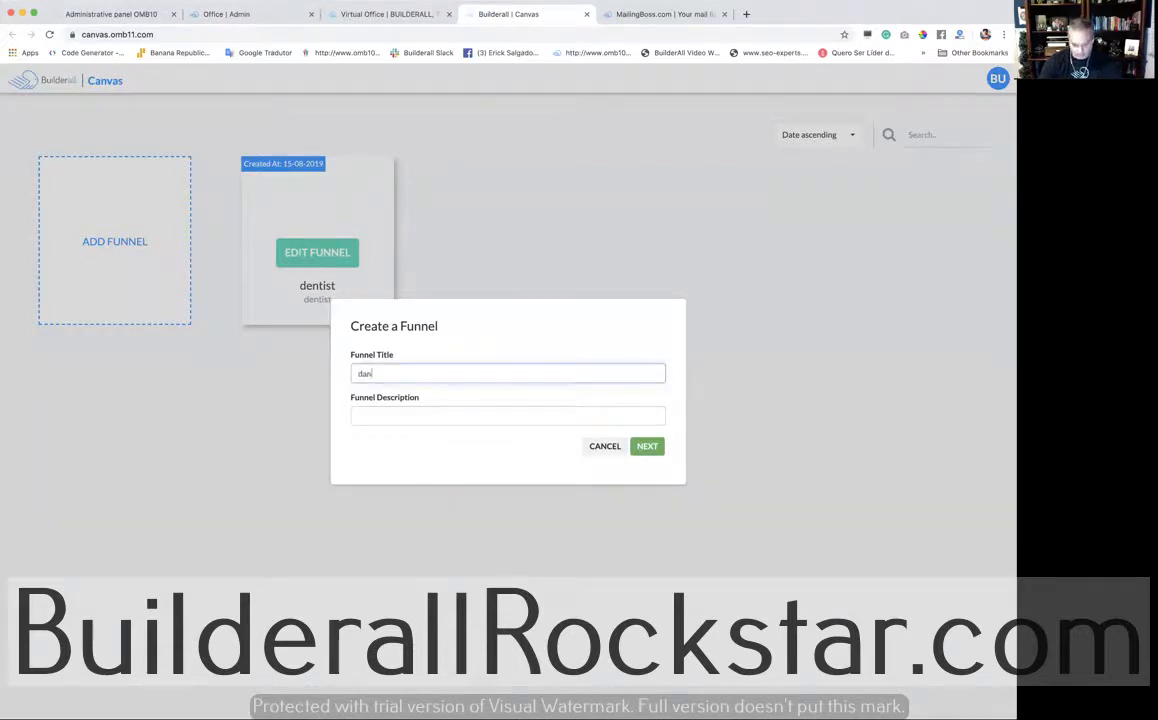
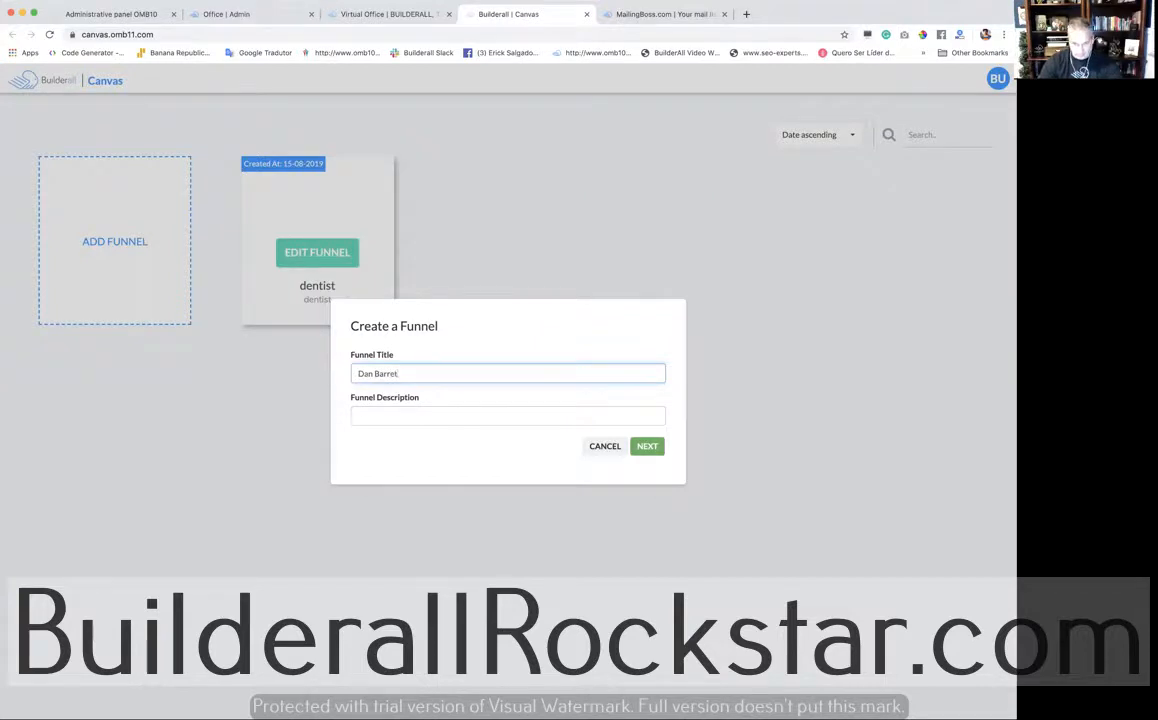
drag(426, 374, 356, 369)
key(ctrl+c)
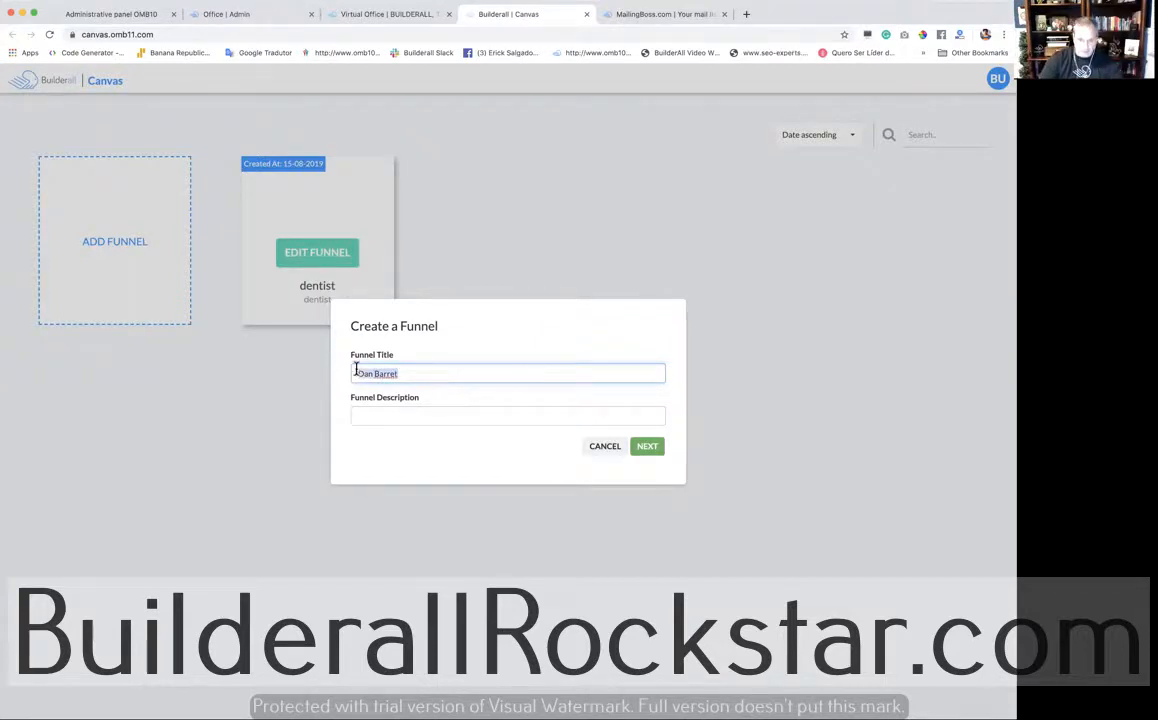
click(425, 417)
key(ctrl+v)
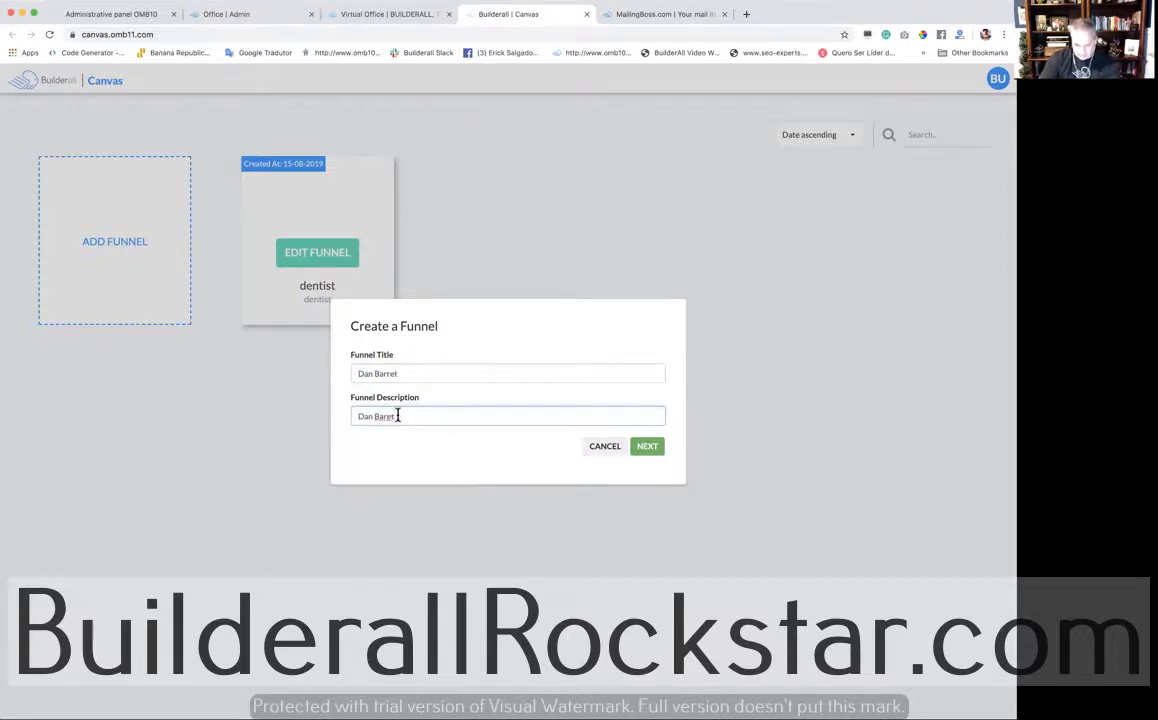
click(384, 374)
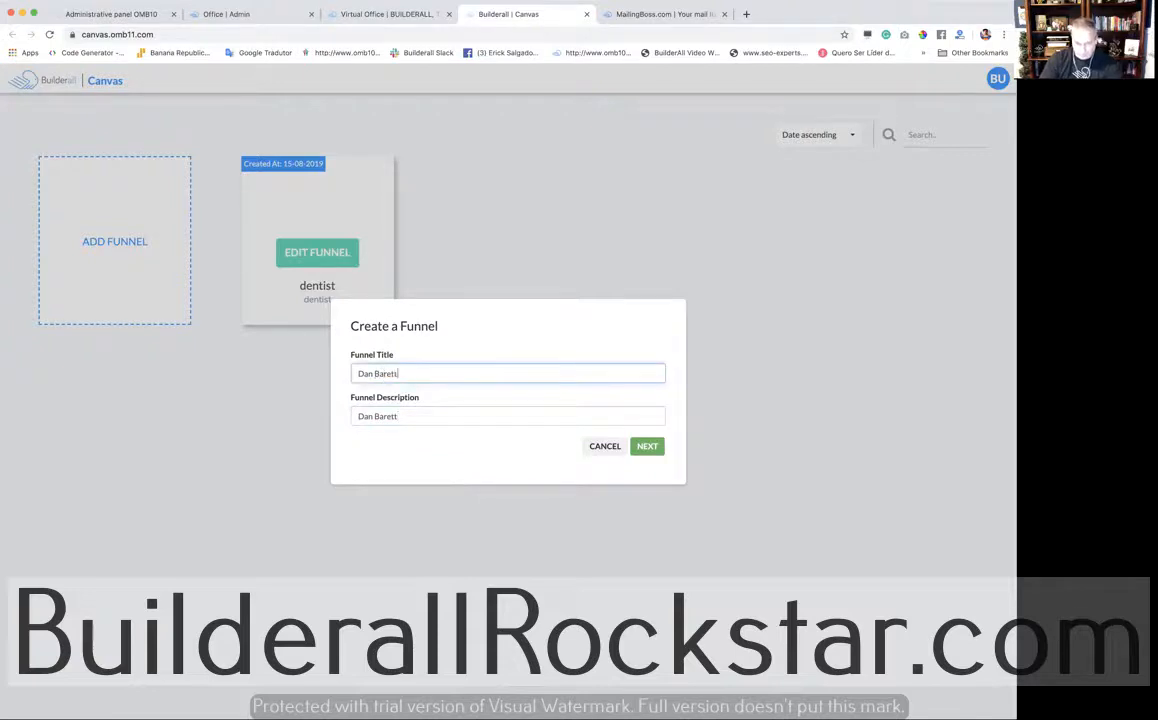
click(648, 448)
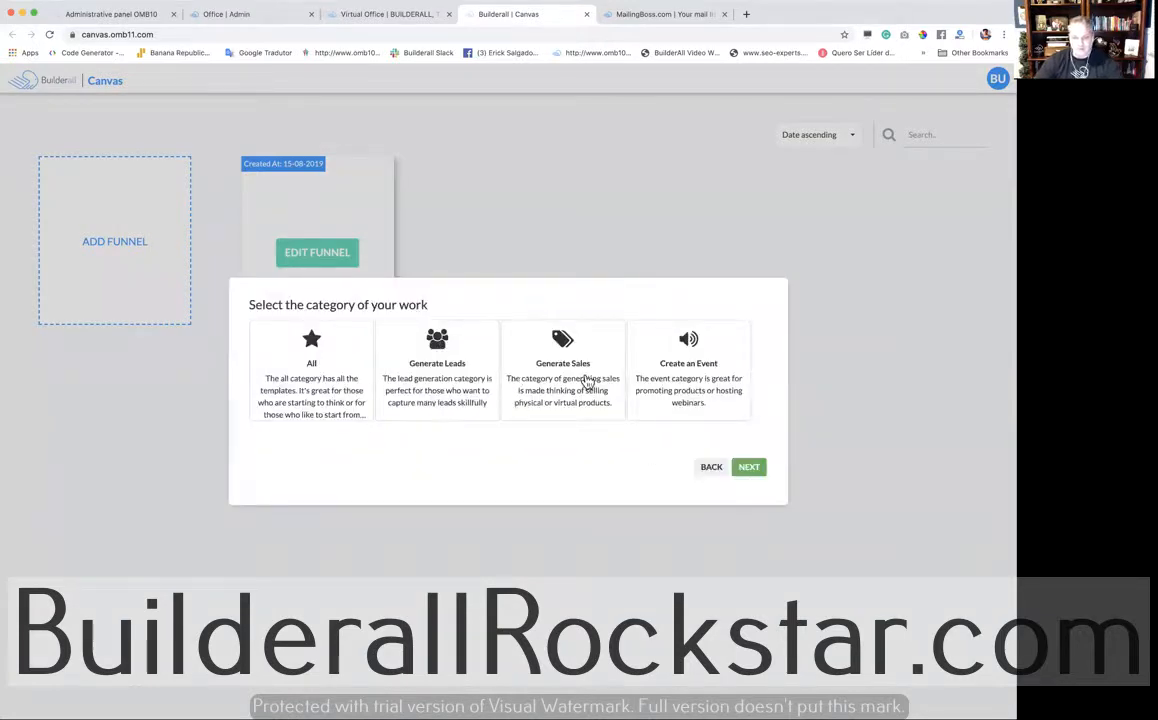
- Choose Generate Leads and the Lead Magnet Funnel template, then select the Agency Theme after previewing it
click(437, 366)
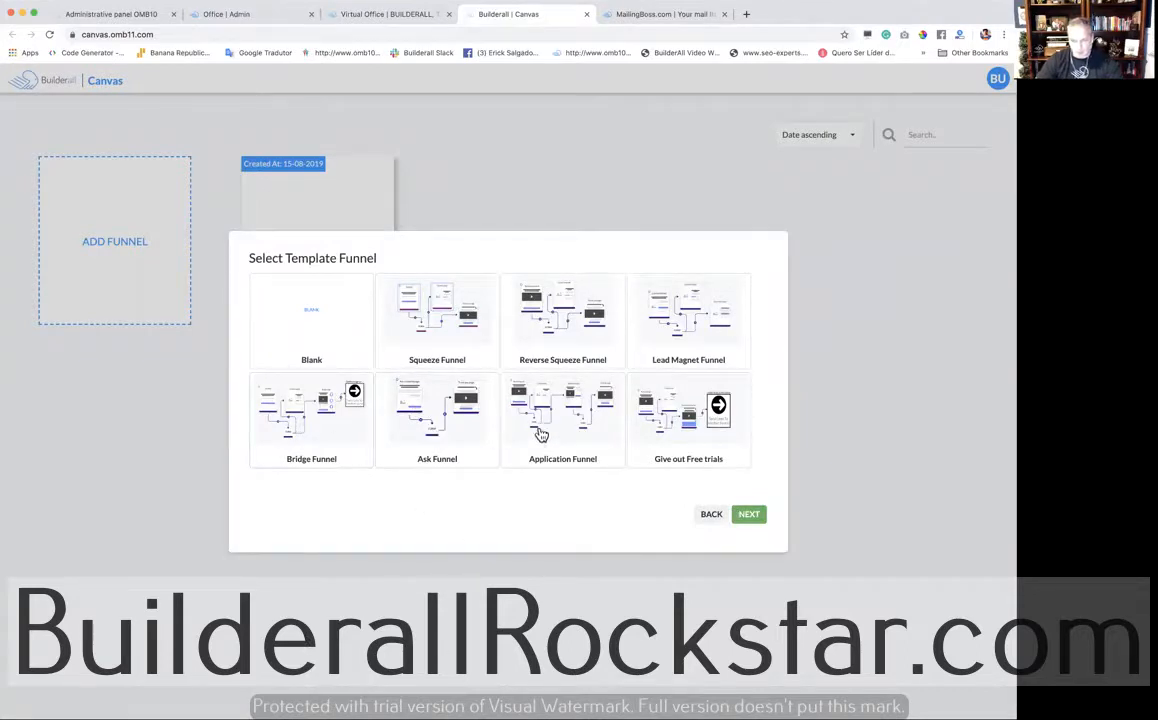
click(698, 340)
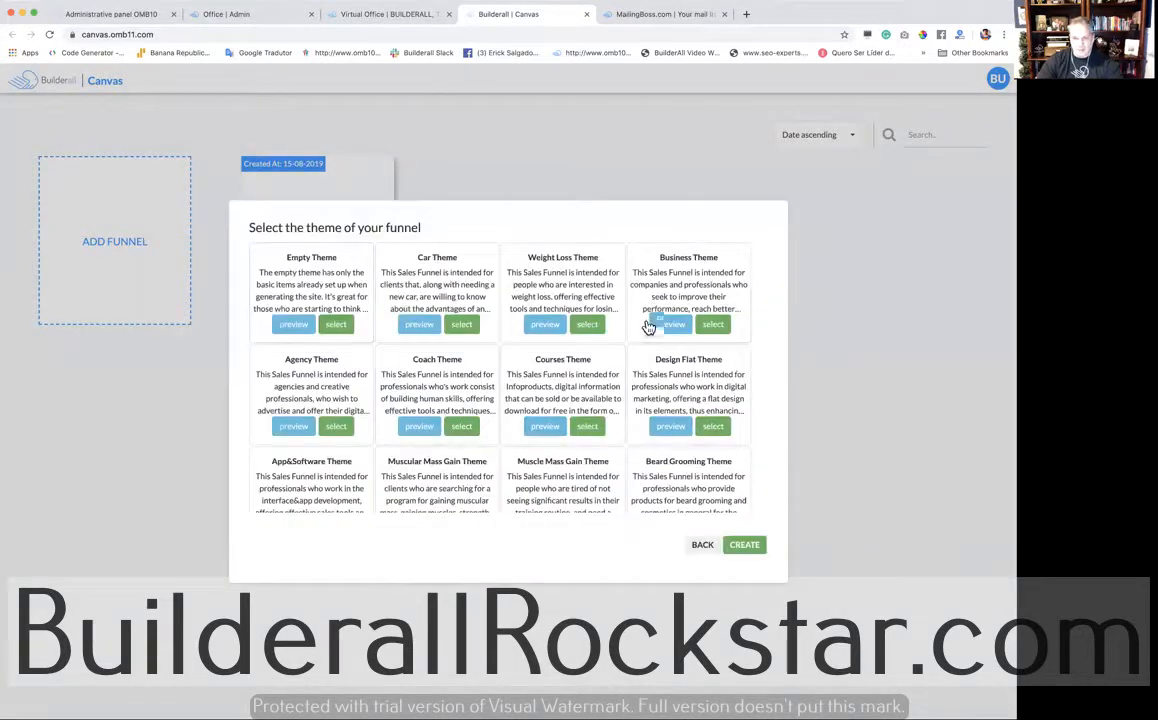
scroll(648, 328, down, 3)
scroll(648, 328, up, 2)
scroll(648, 328, up, 1)
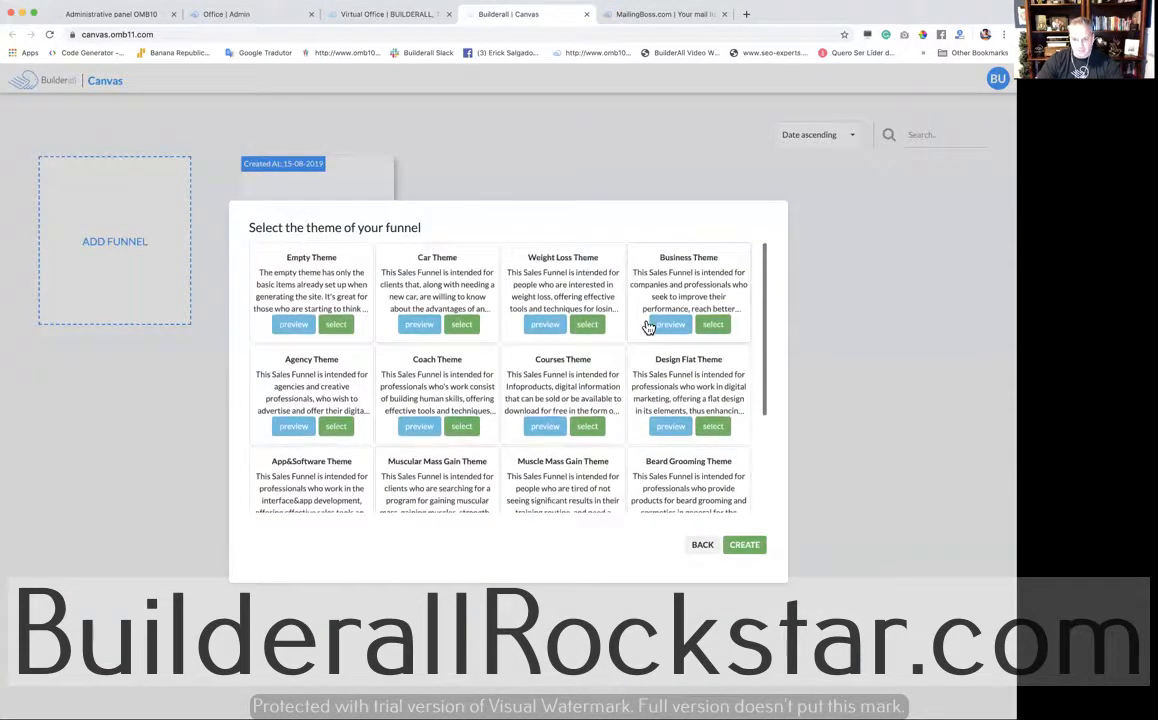
click(299, 428)
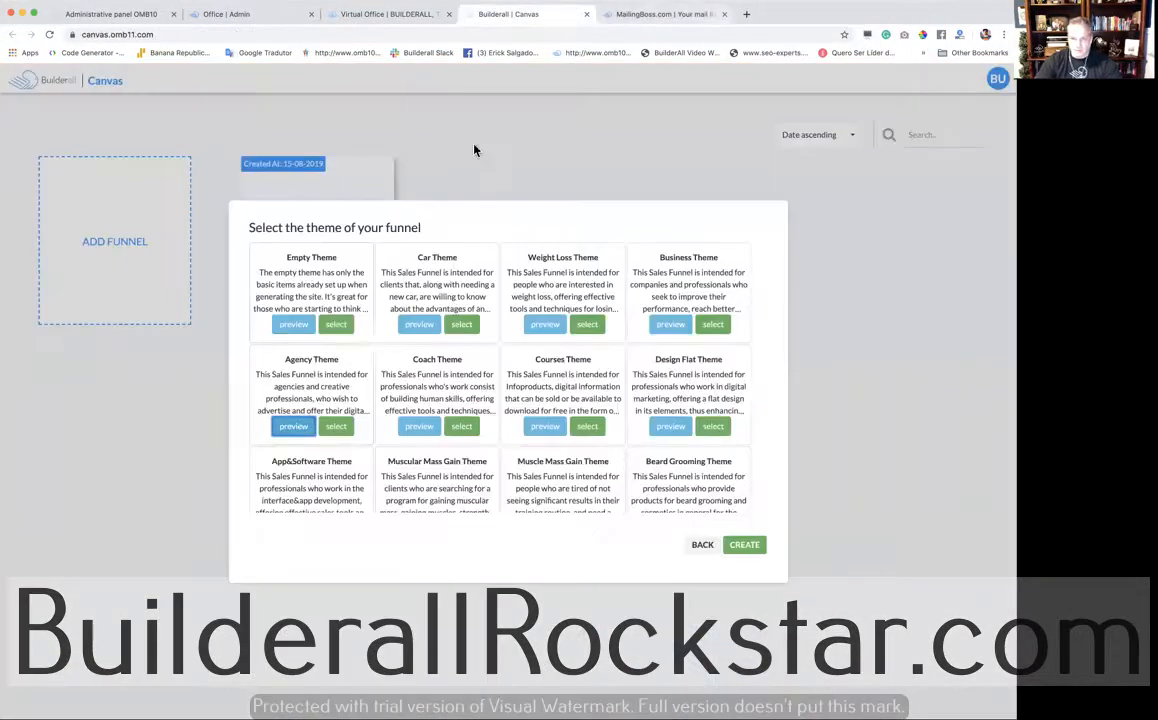
click(724, 14)
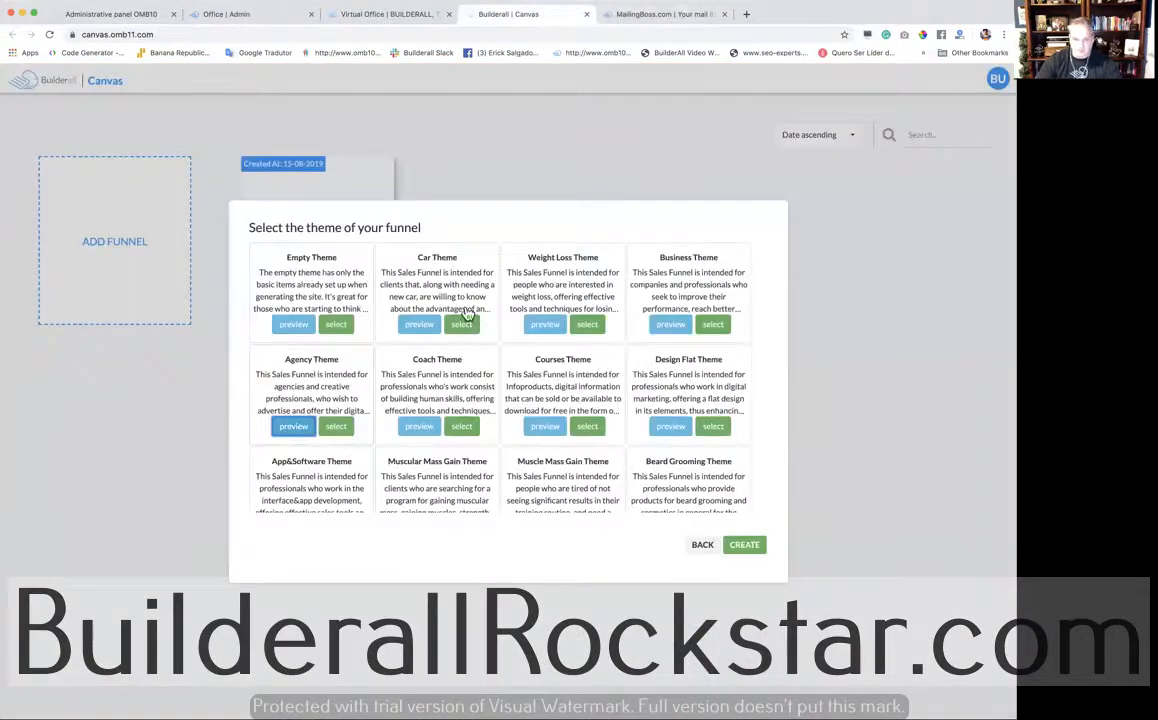
click(339, 427)
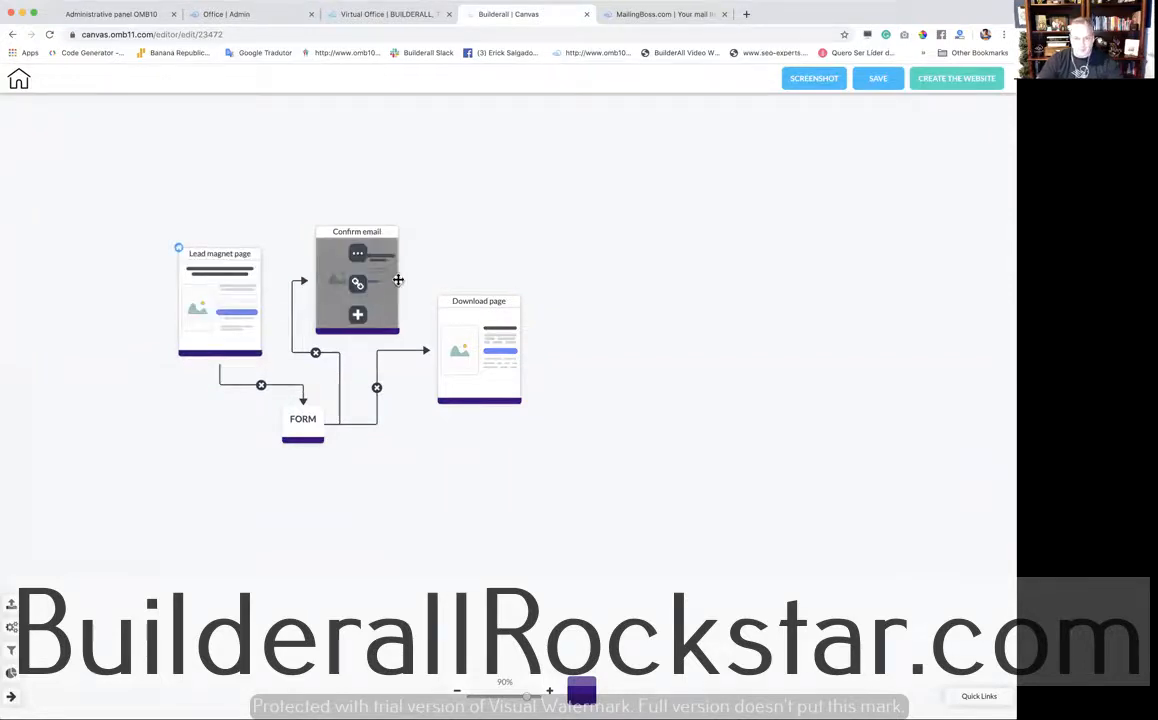
- Spread apart the Confirm email and Download page cards on the funnel map
drag(358, 252, 380, 242)
drag(416, 302, 429, 305)
drag(500, 385, 535, 397)
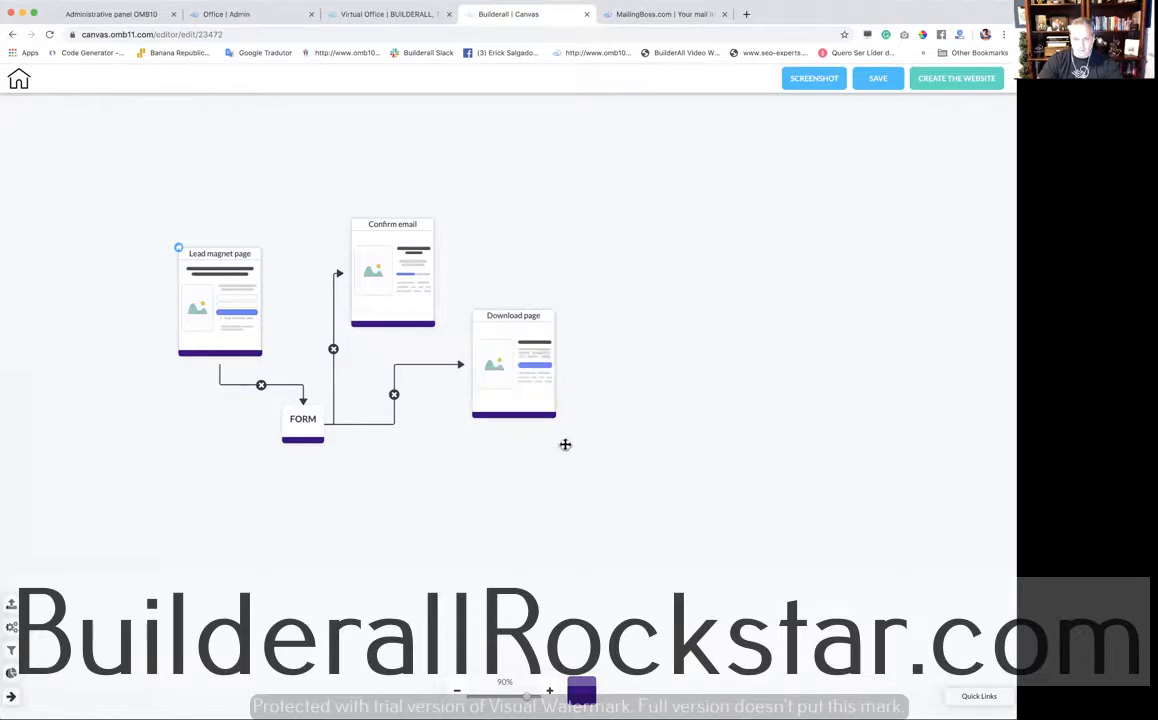
- Connect the lead magnet page's form to MailingBoss using the Leadmagnetfunnel list
click(308, 432)
click(347, 476)
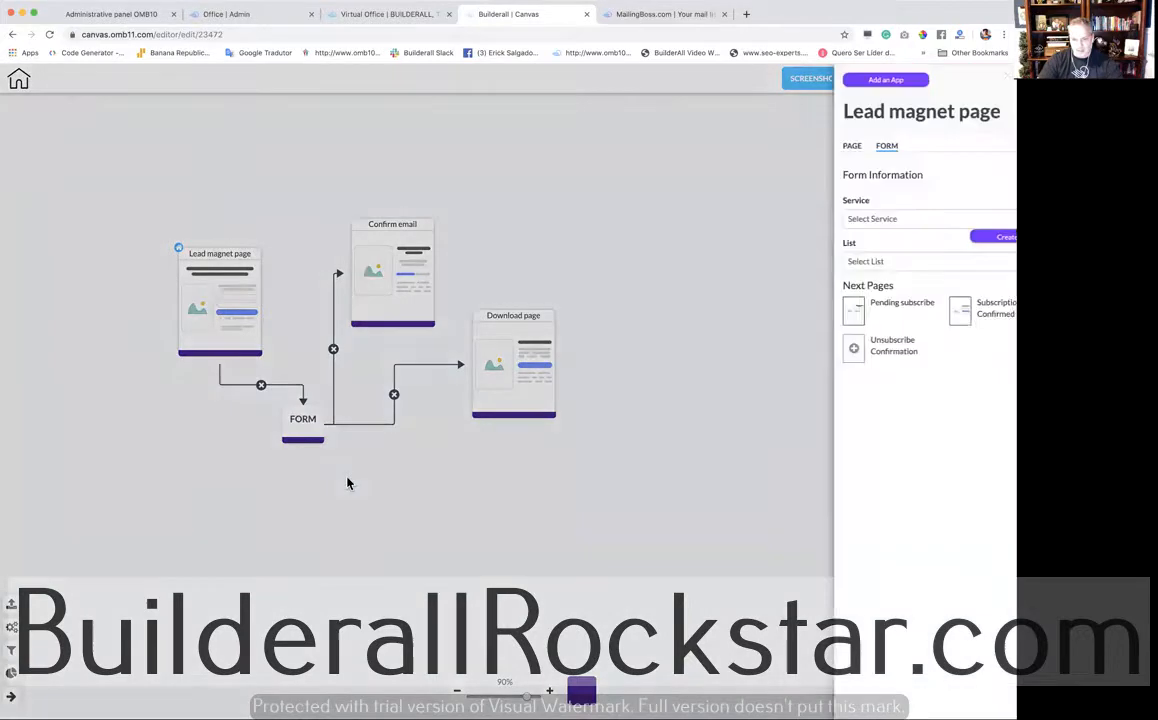
click(857, 224)
click(861, 230)
click(860, 263)
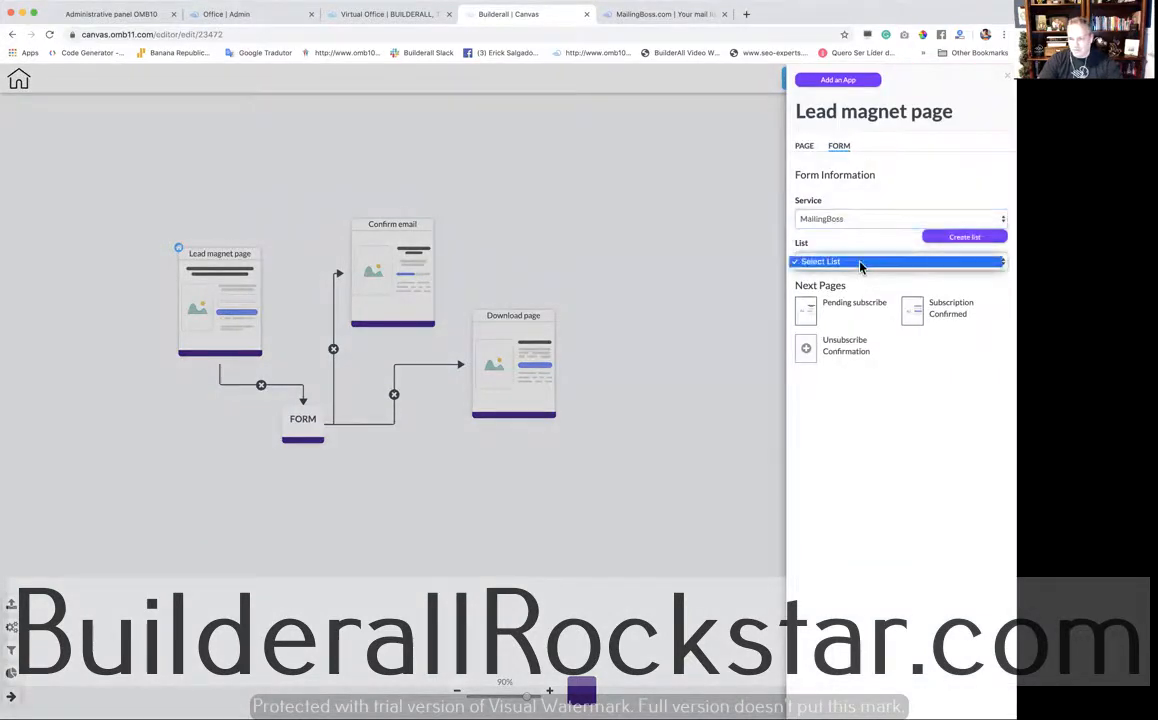
click(860, 265)
click(861, 279)
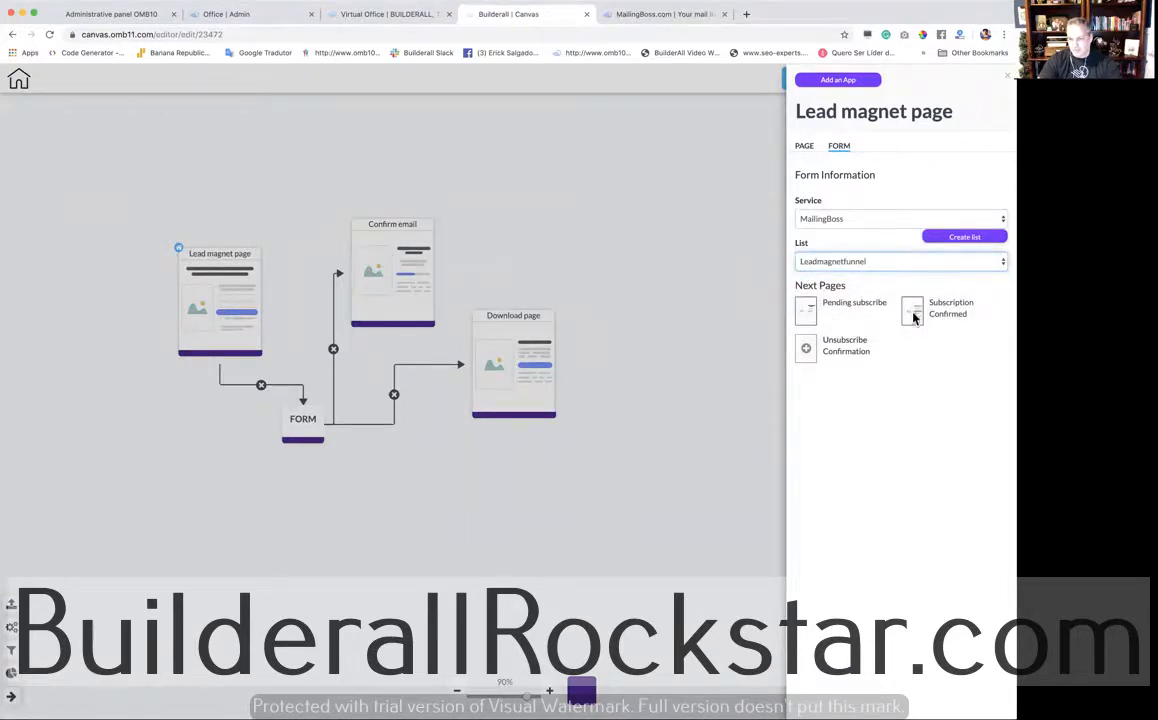
click(635, 409)
mouse_move(553, 346)
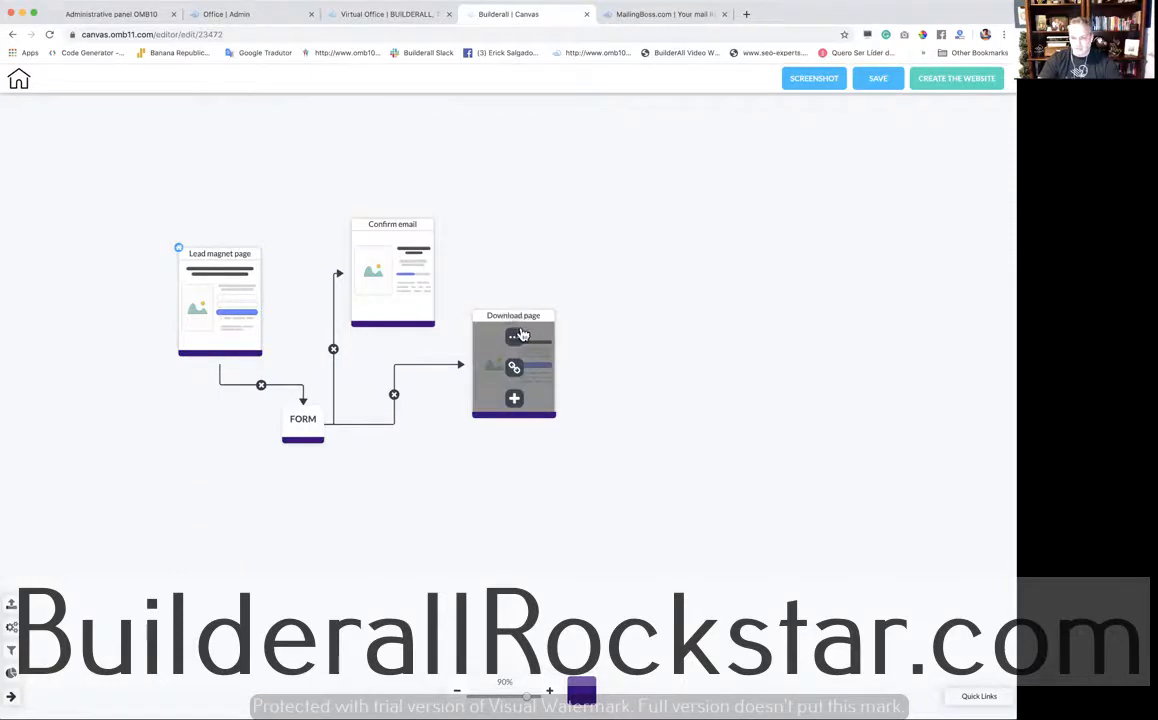
- Rename the Download page to 'thank you'
click(514, 338)
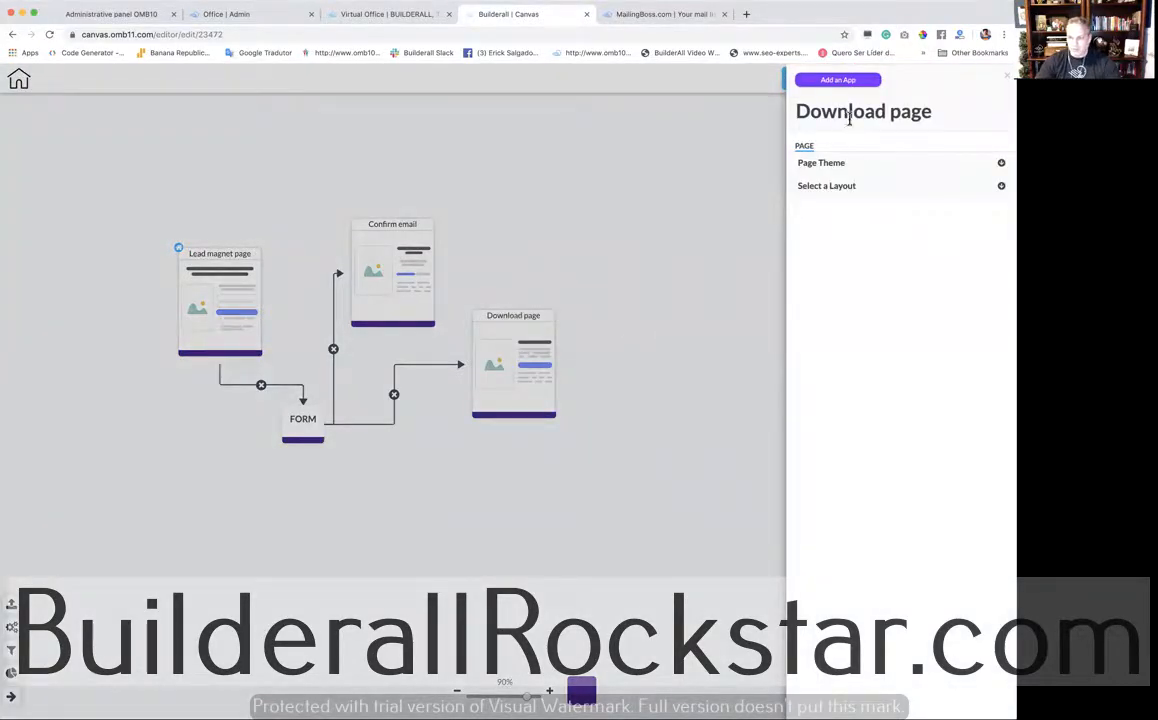
drag(941, 116, 773, 113)
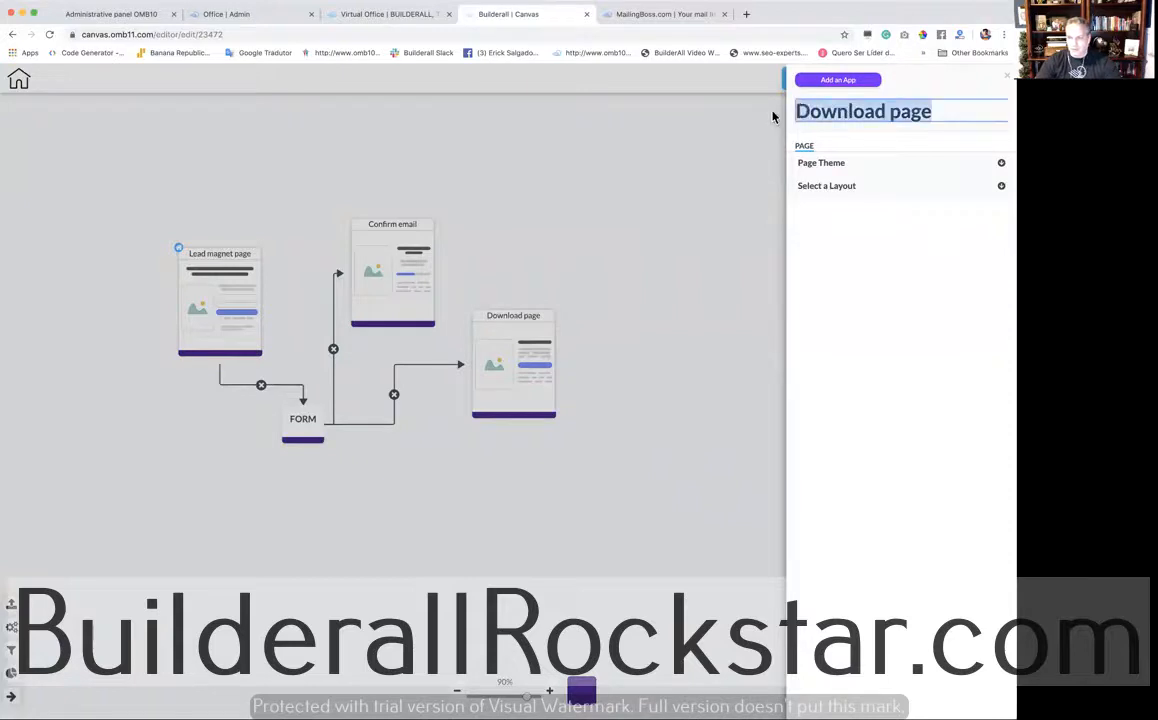
text(thank you)
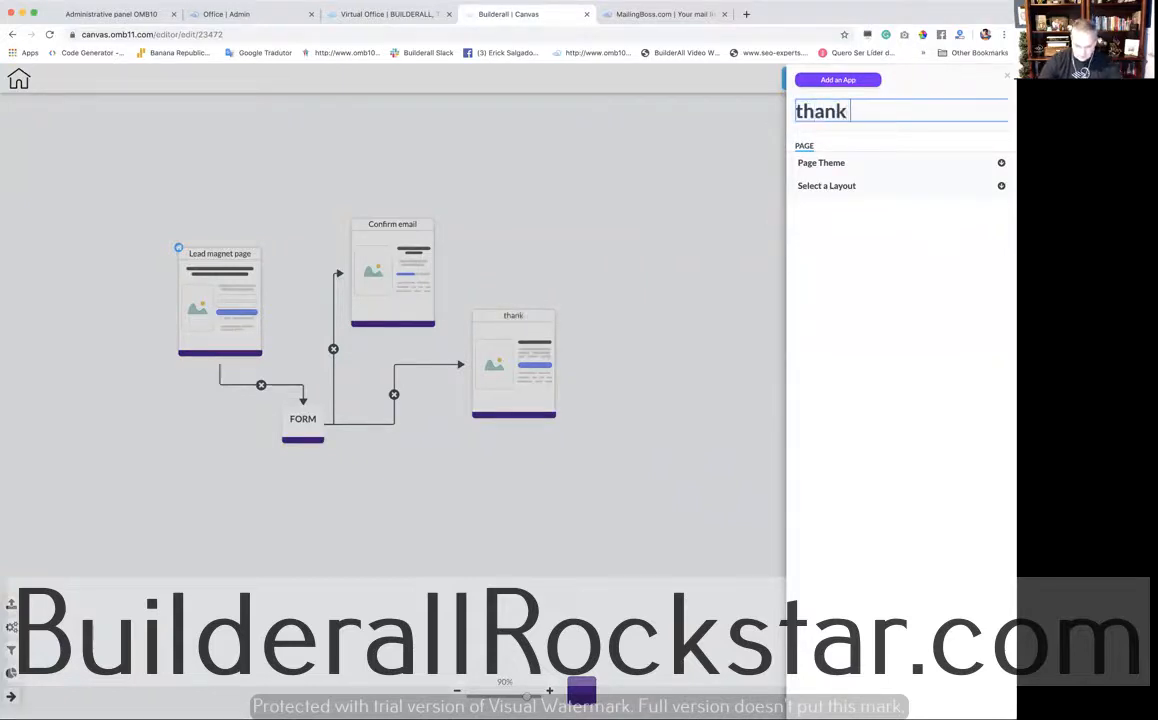
click(672, 197)
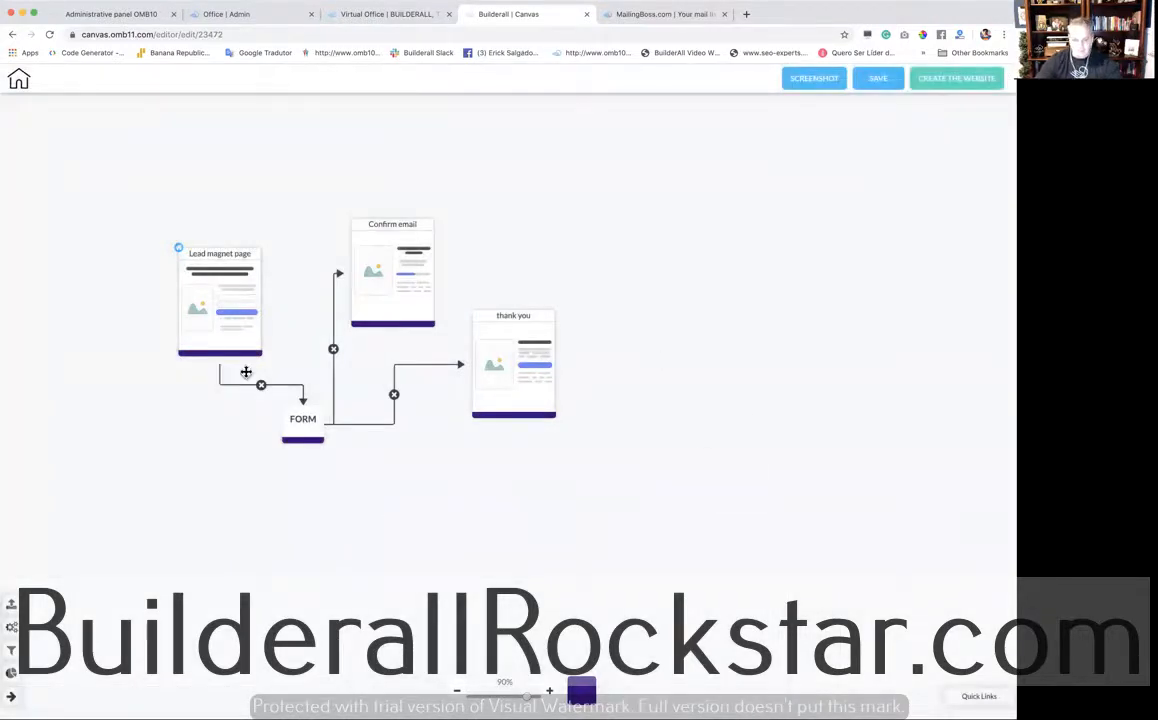
- Rearrange the Lead magnet, Confirm email, thank you and FORM cards on the map
drag(220, 310, 220, 294)
drag(426, 292, 439, 292)
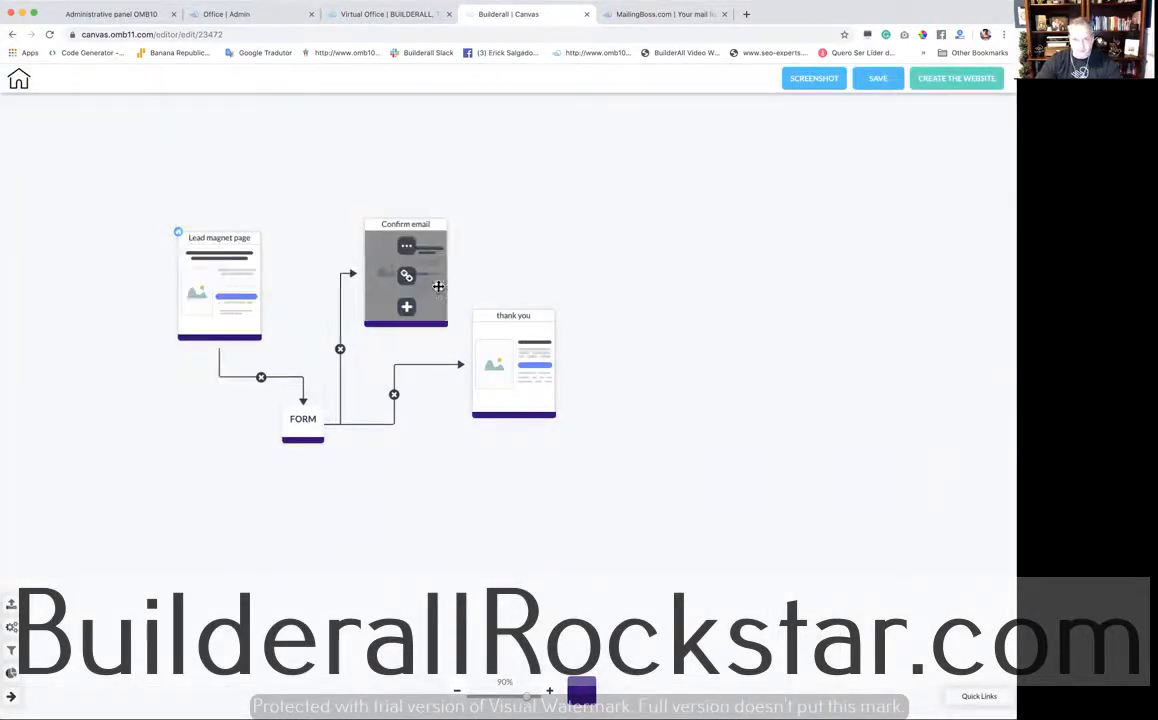
drag(545, 377, 564, 388)
drag(320, 427, 323, 449)
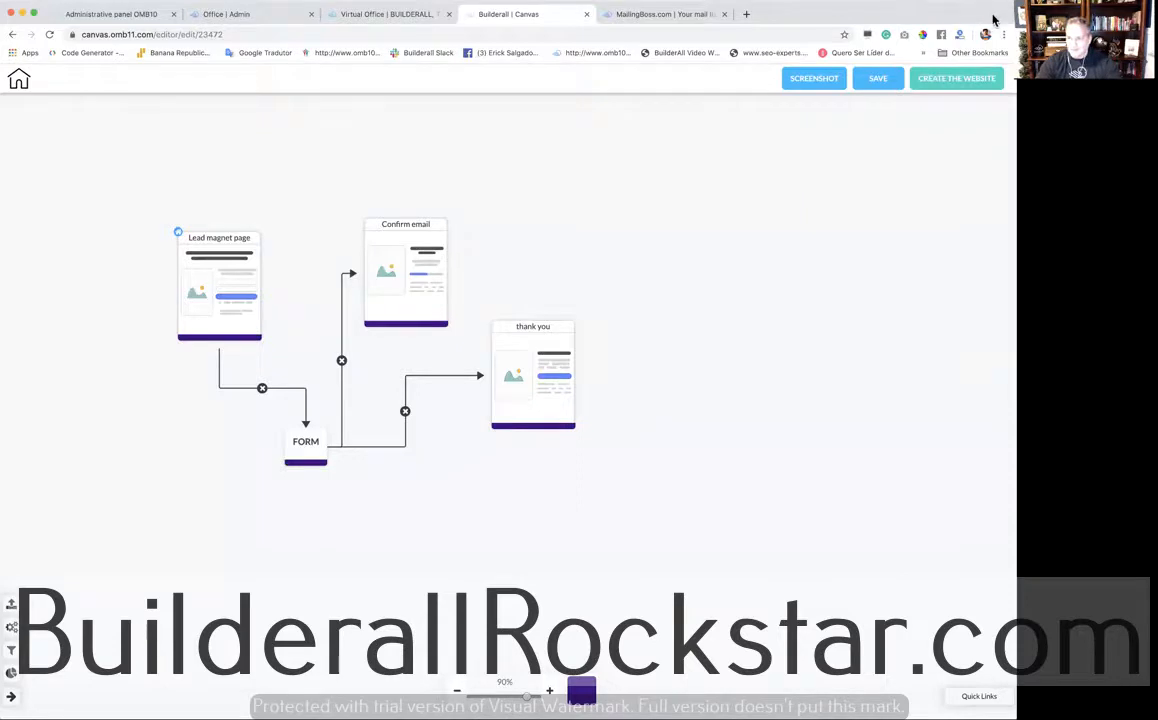
- Generate the funnel's website under the name dan1
click(958, 79)
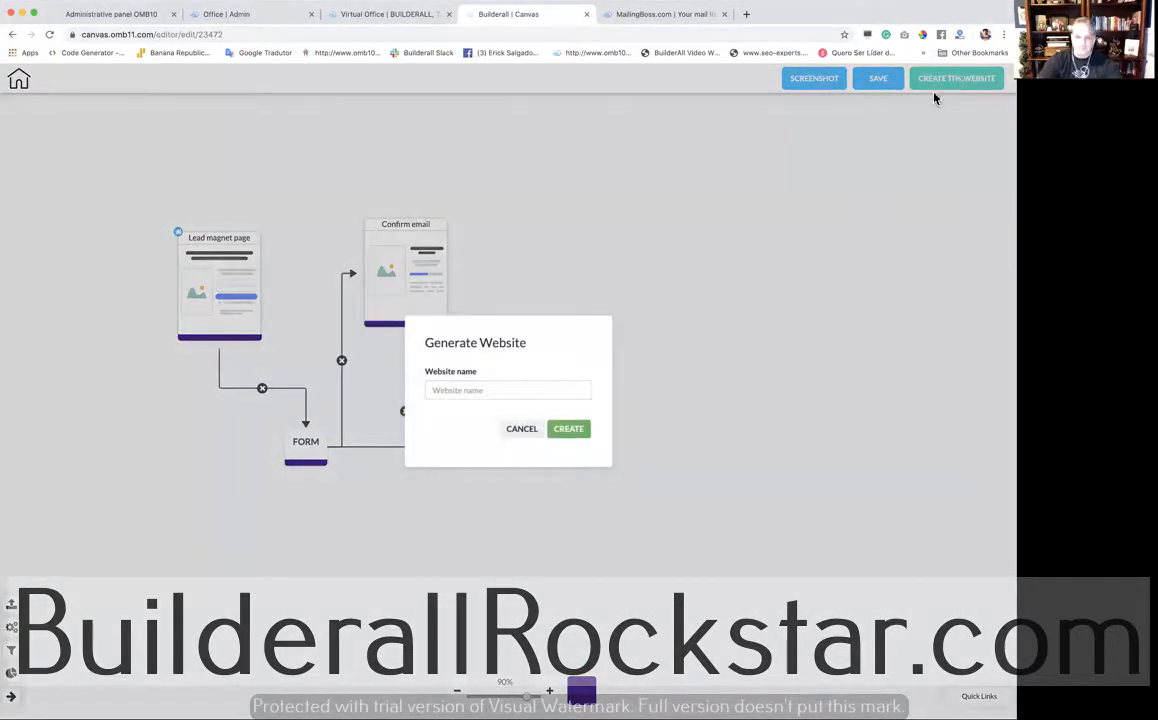
click(566, 390)
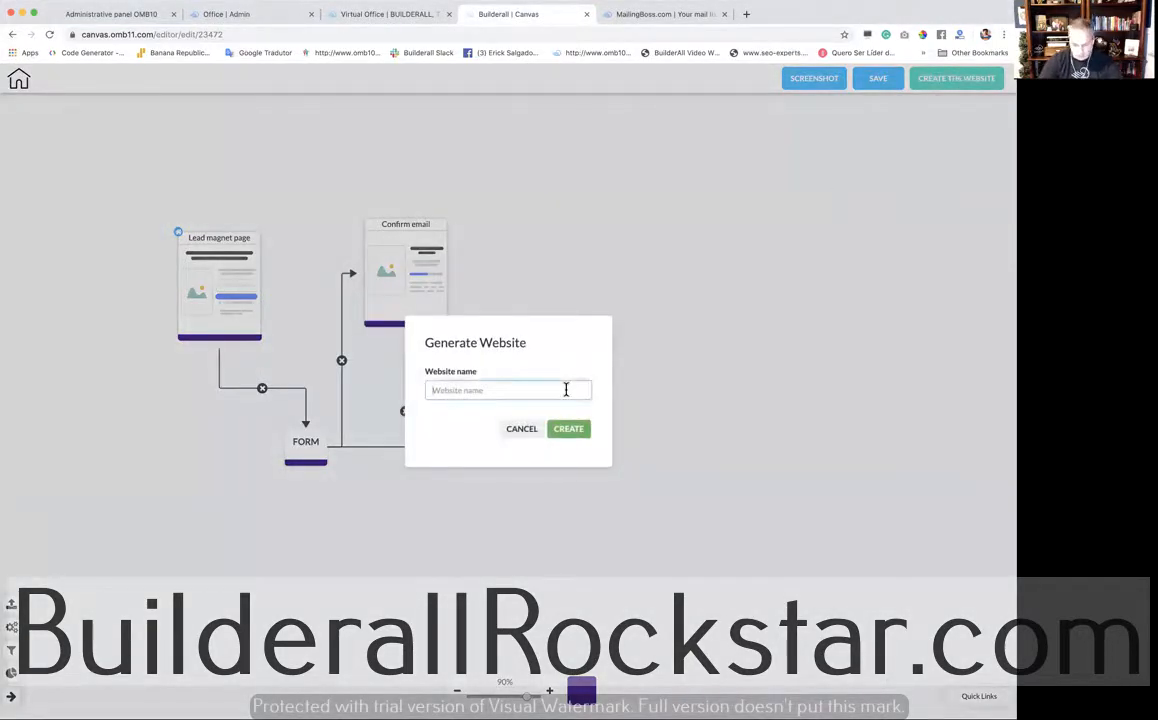
text(an1)
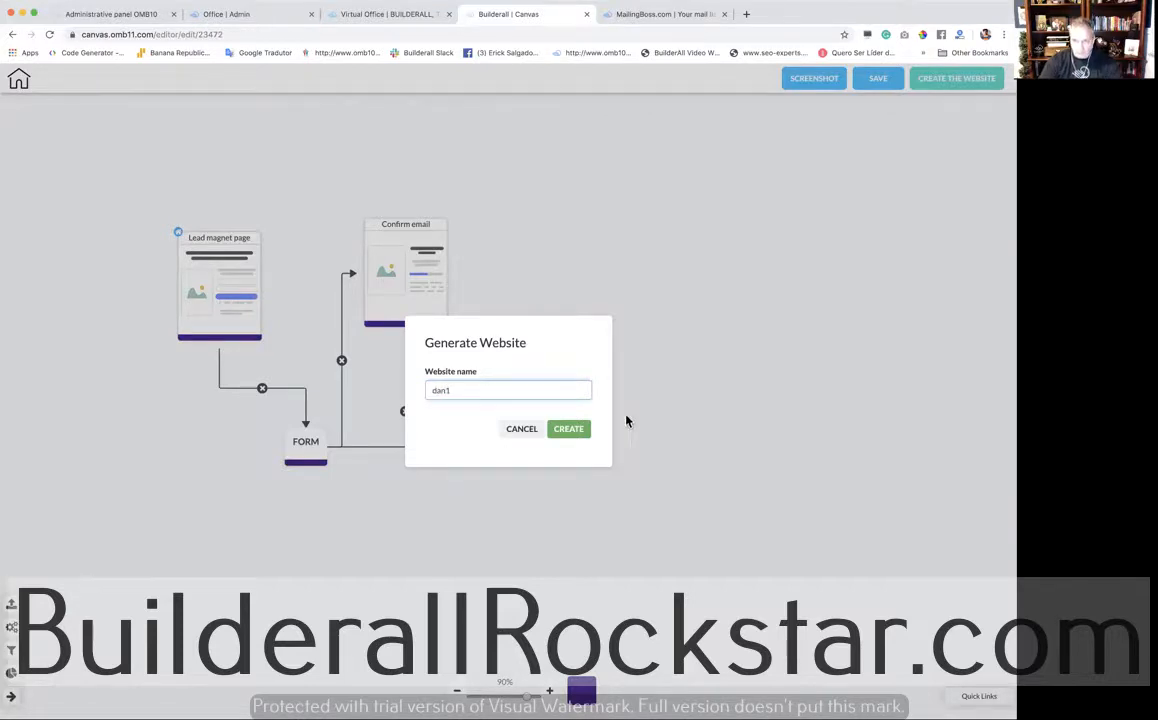
click(569, 429)
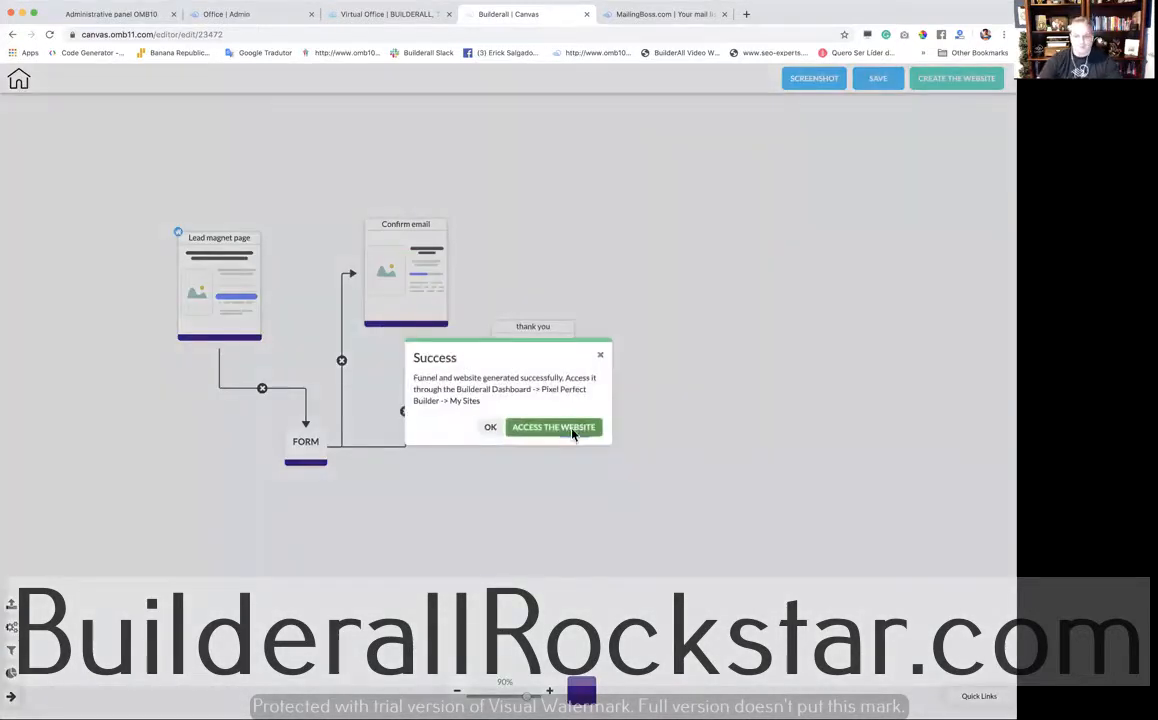
- Open the generated website and prefix the lead magnet page headline with '1 - '
click(574, 432)
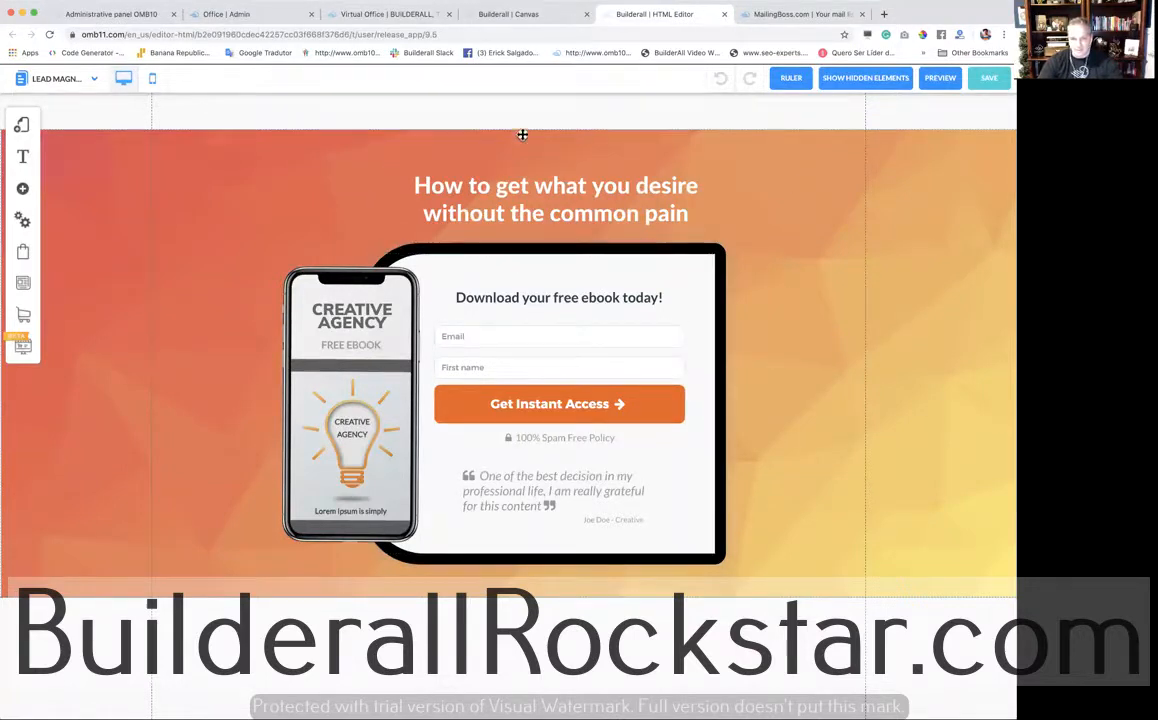
drag(522, 119, 531, 165)
scroll(514, 130, down, 2)
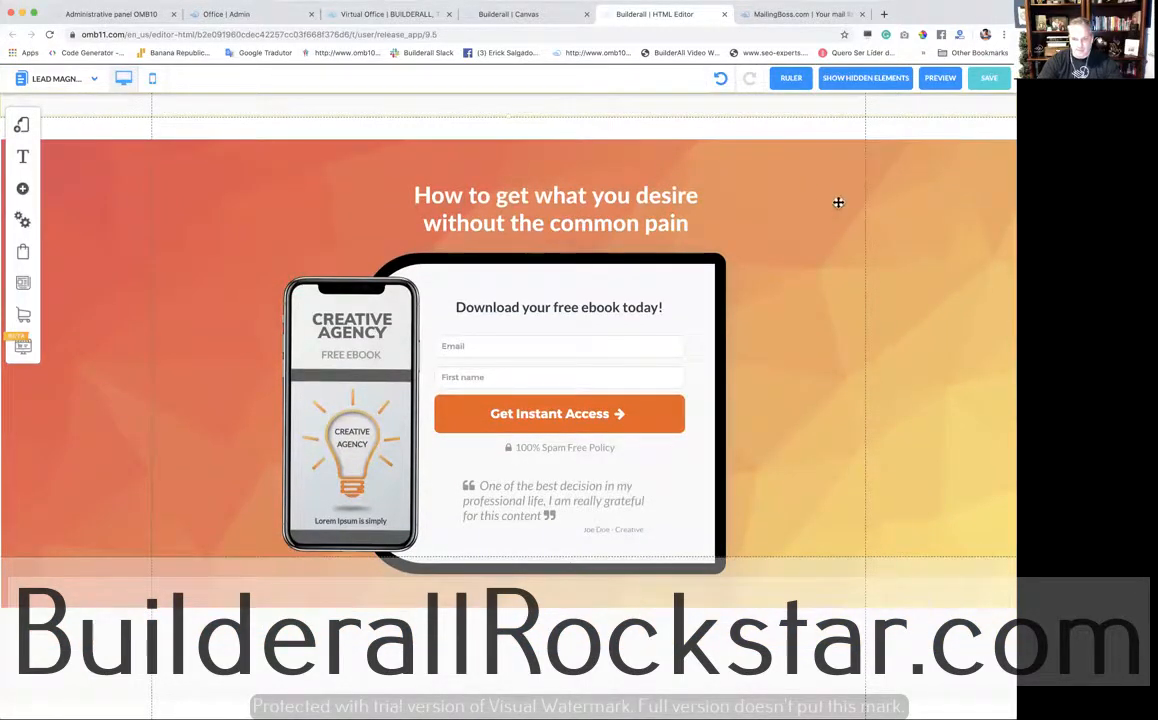
scroll(853, 190, down, 1)
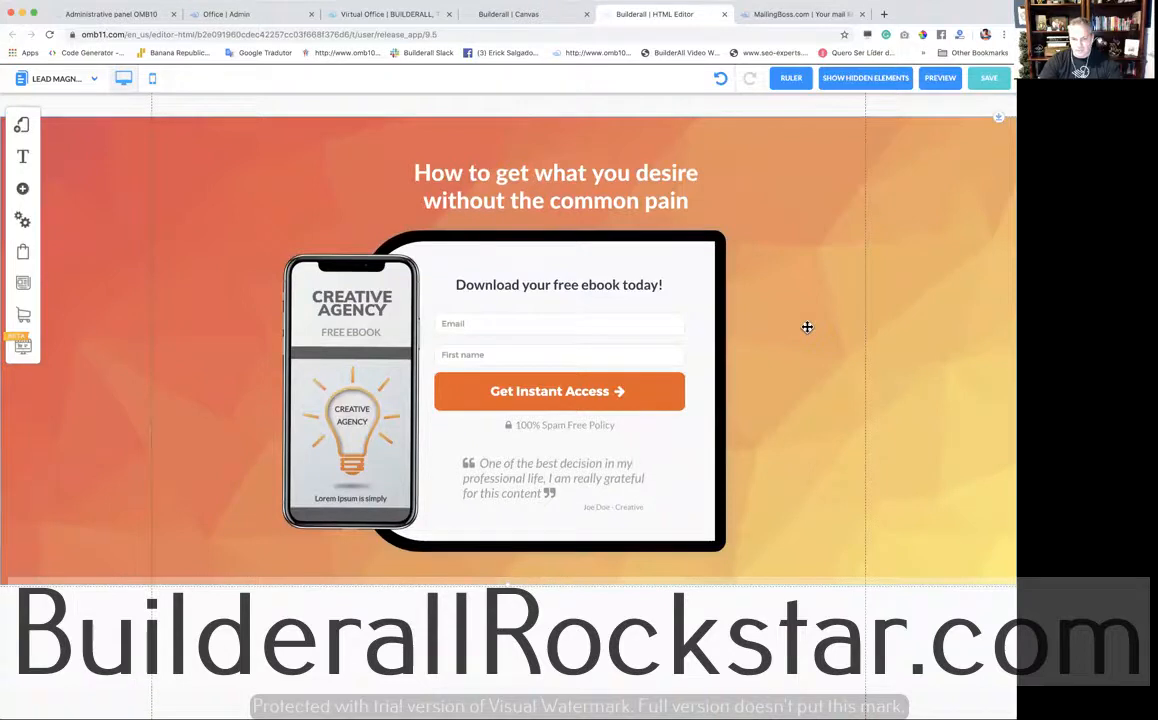
click(431, 176)
text(1 -)
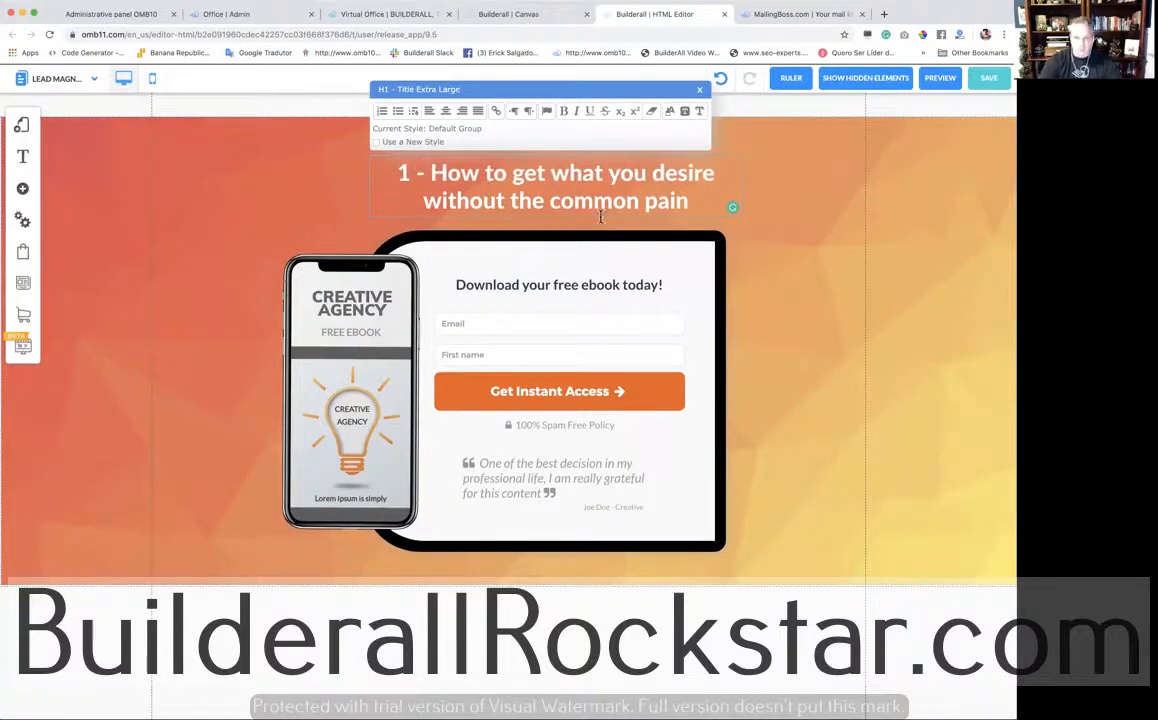
click(793, 248)
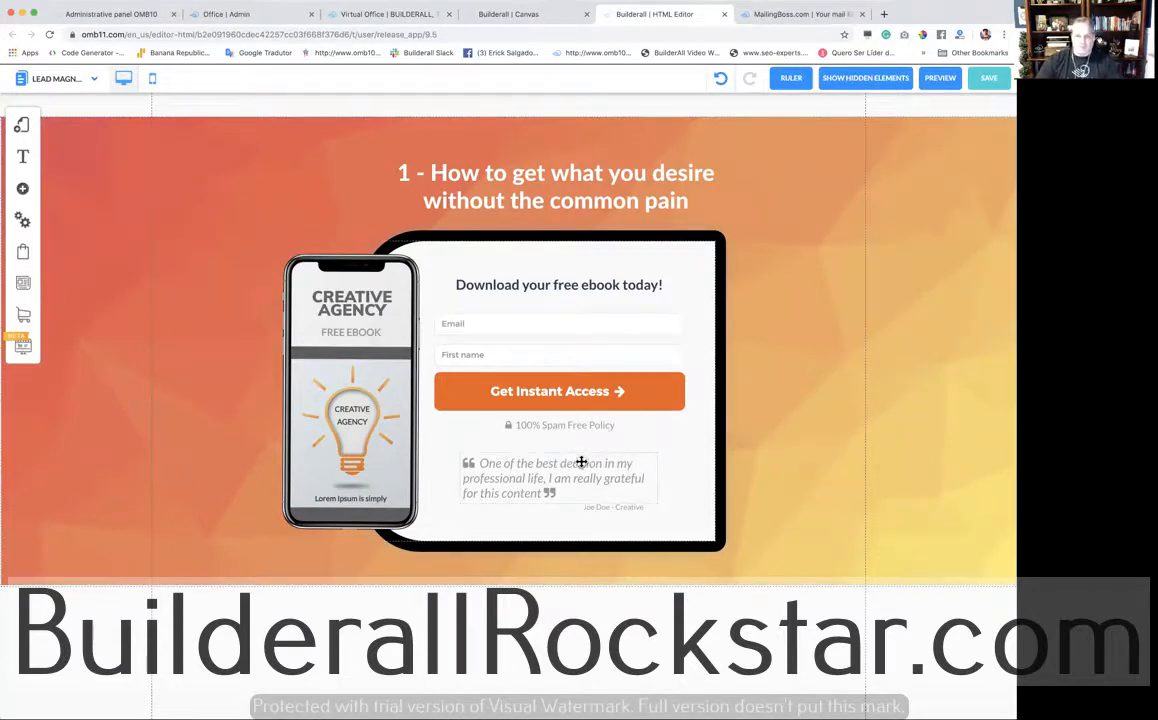
click(522, 338)
click(471, 311)
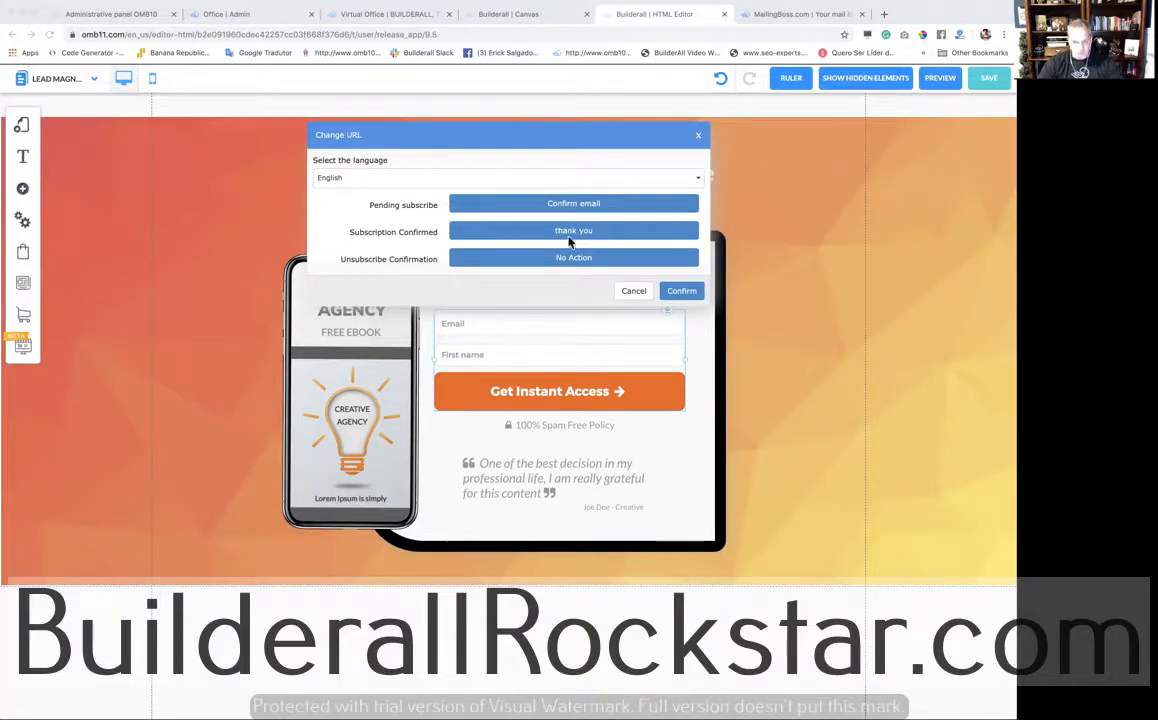
click(580, 204)
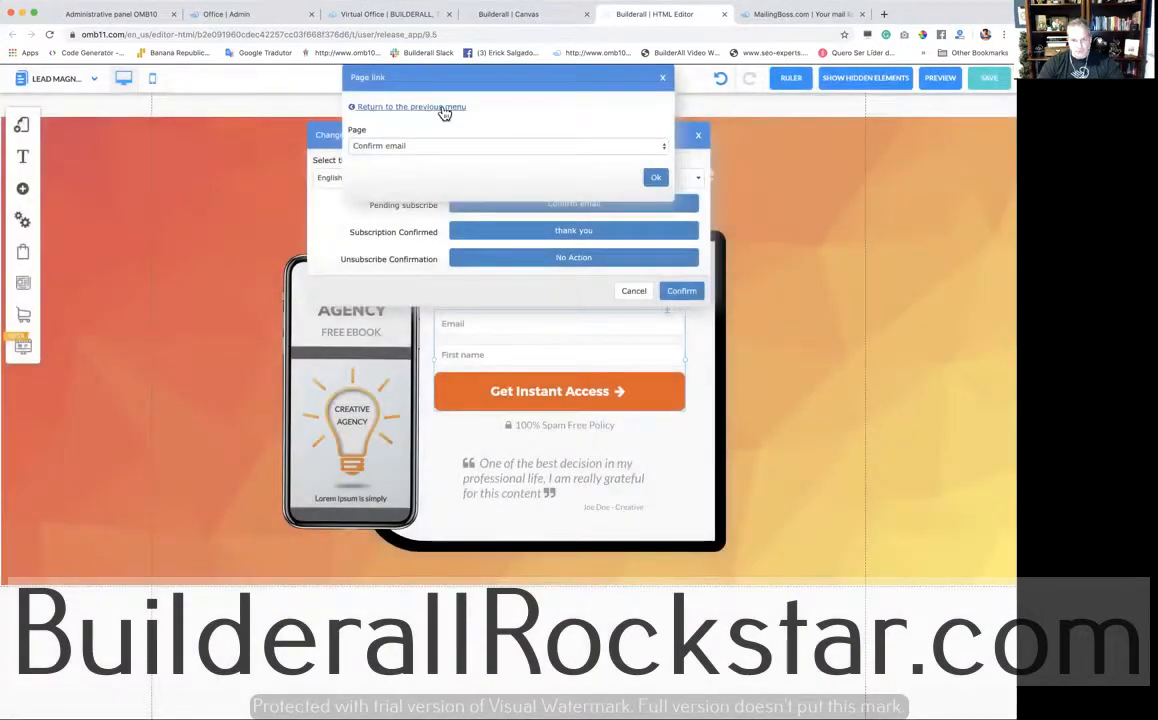
click(445, 110)
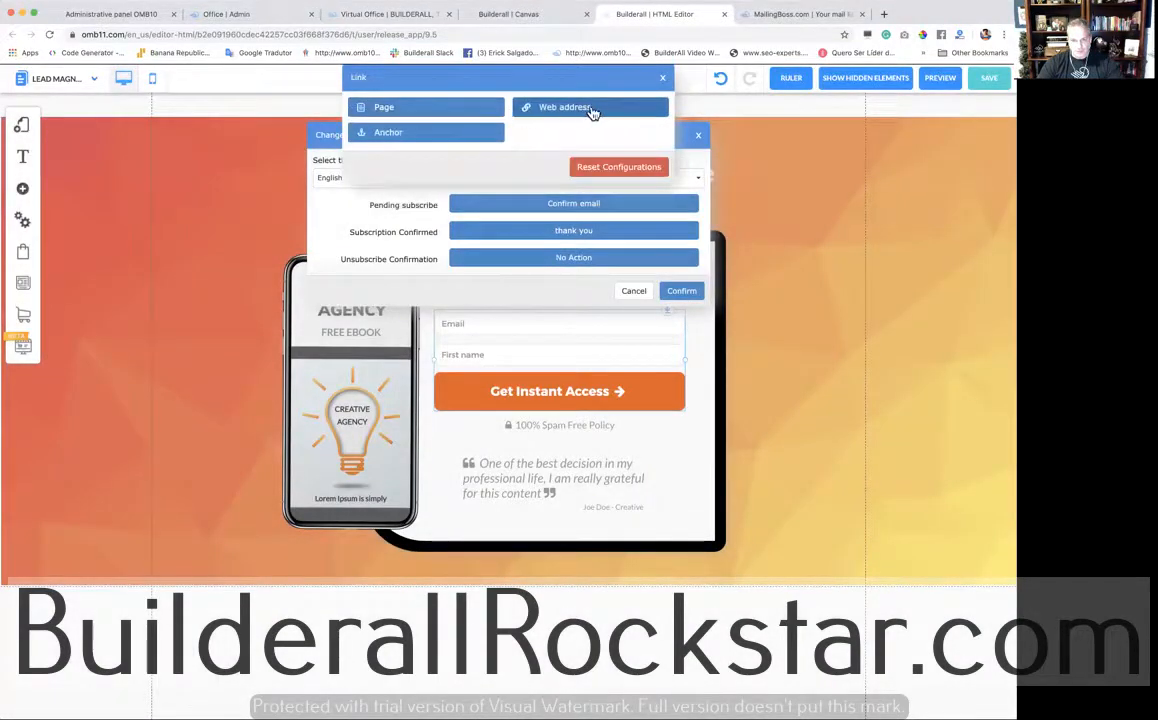
click(572, 110)
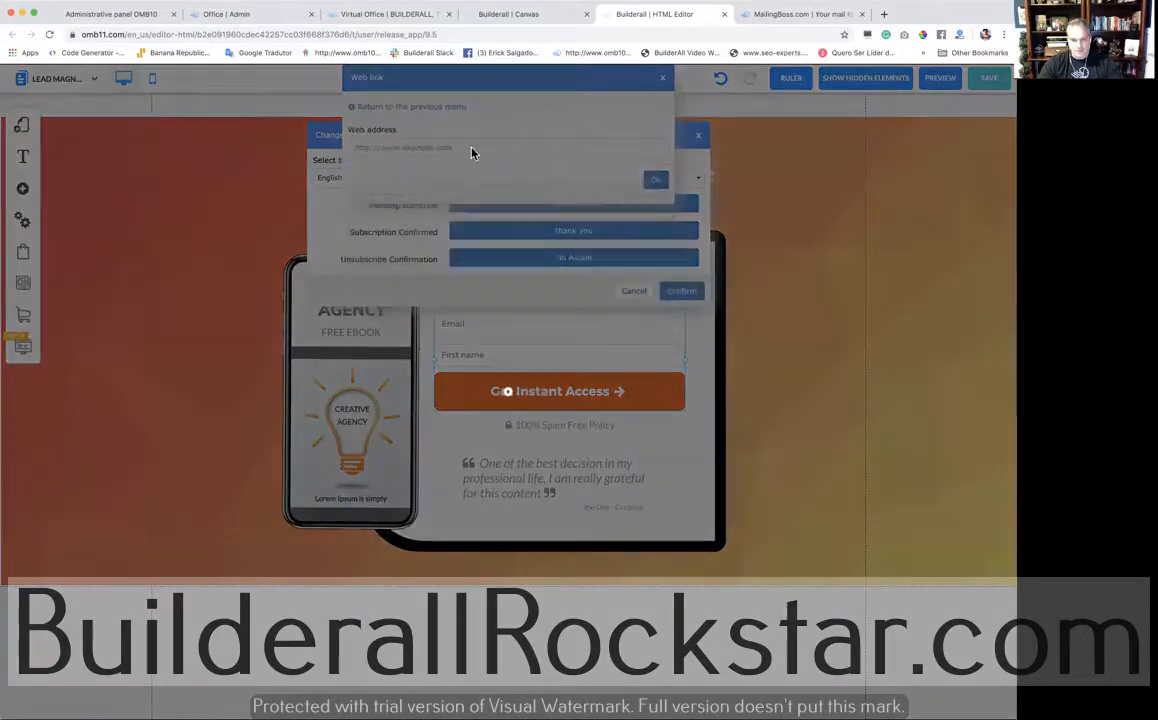
click(475, 147)
key(Down)
key(Return)
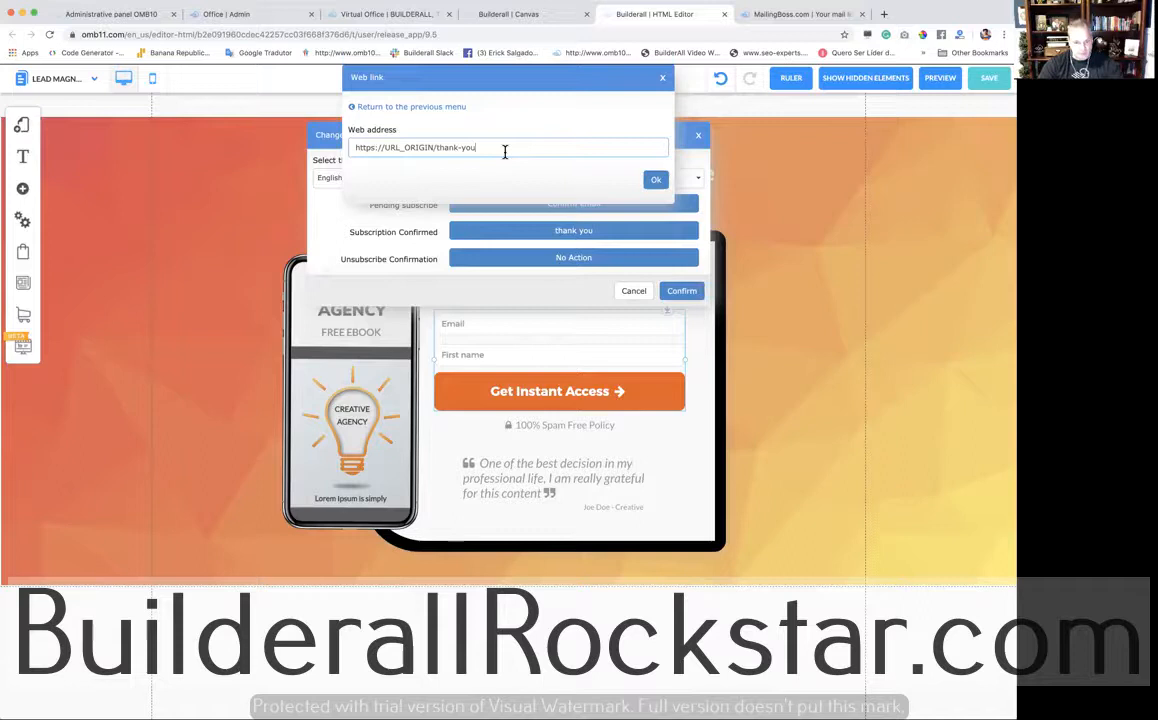
drag(474, 148, 437, 149)
click(437, 150)
drag(435, 149, 485, 155)
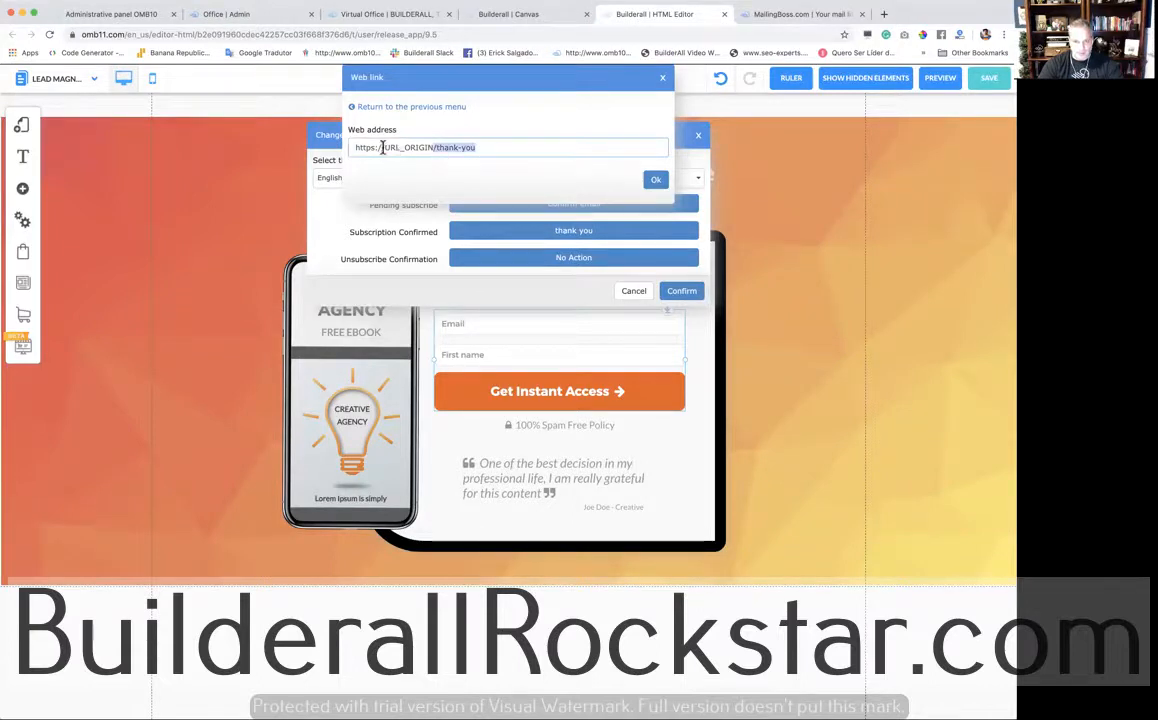
click(487, 147)
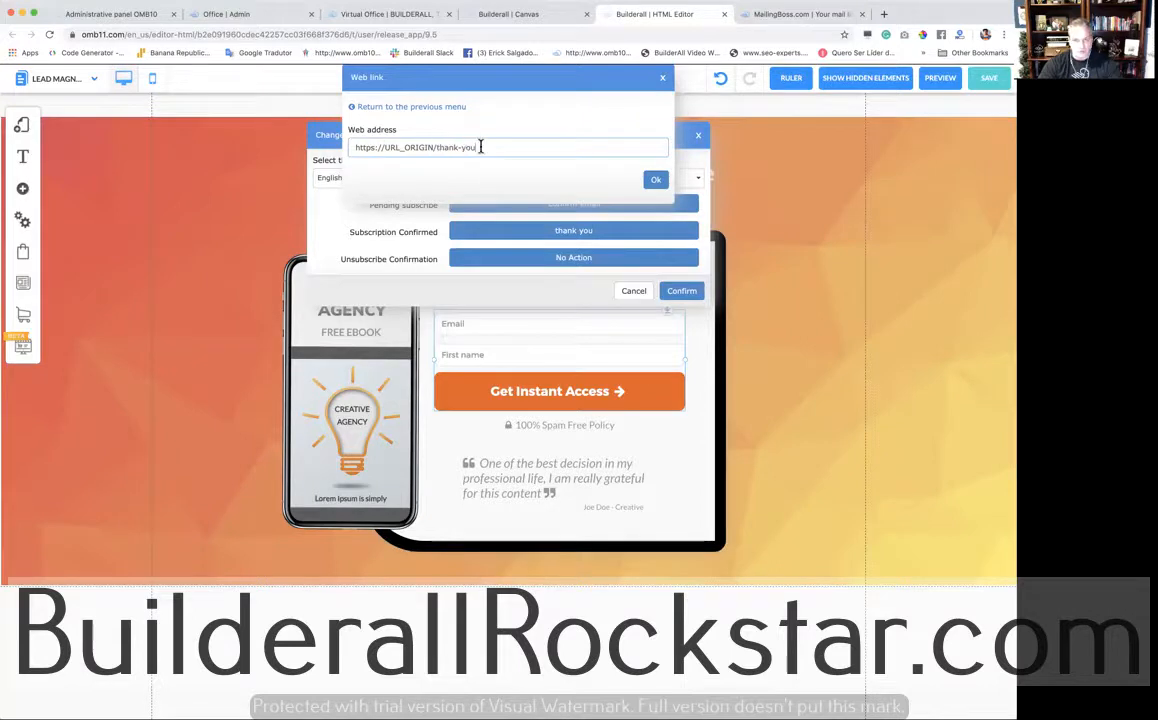
click(654, 180)
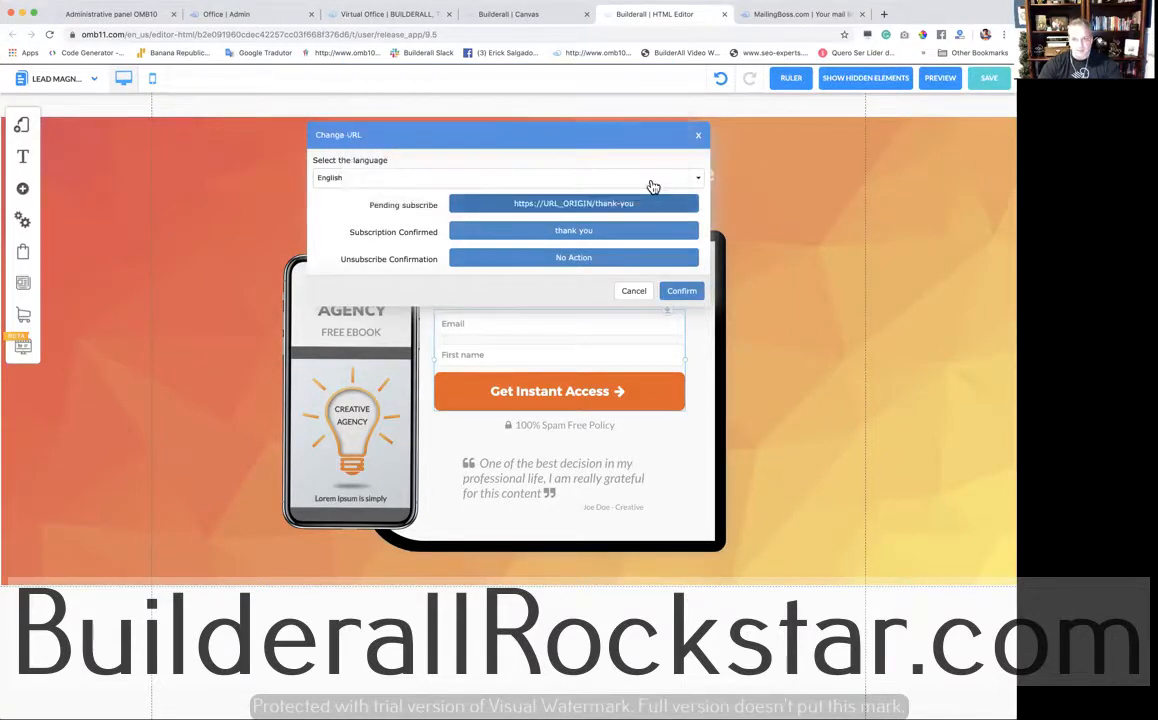
click(590, 231)
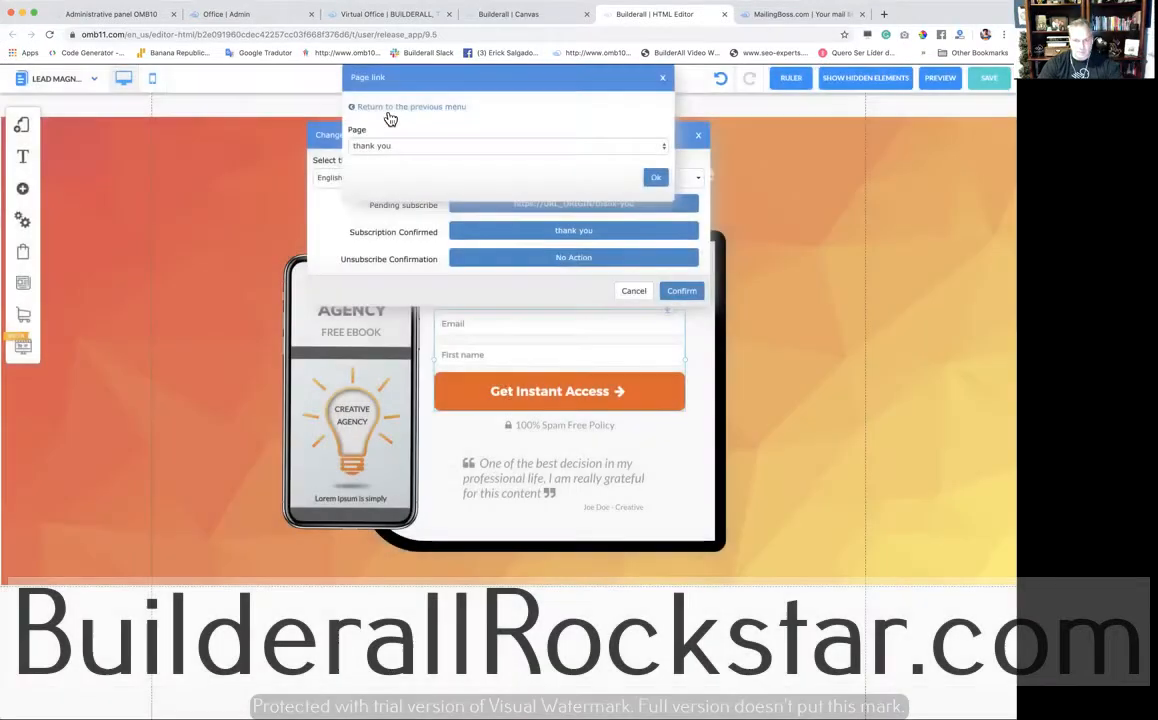
click(388, 108)
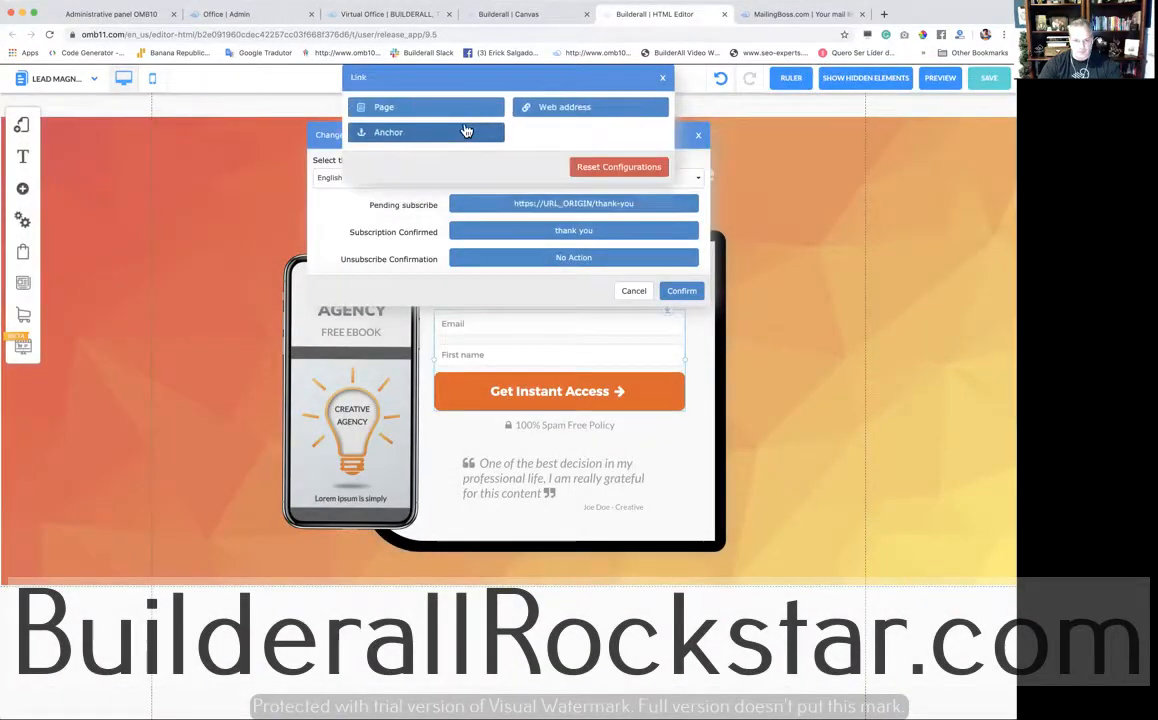
click(562, 108)
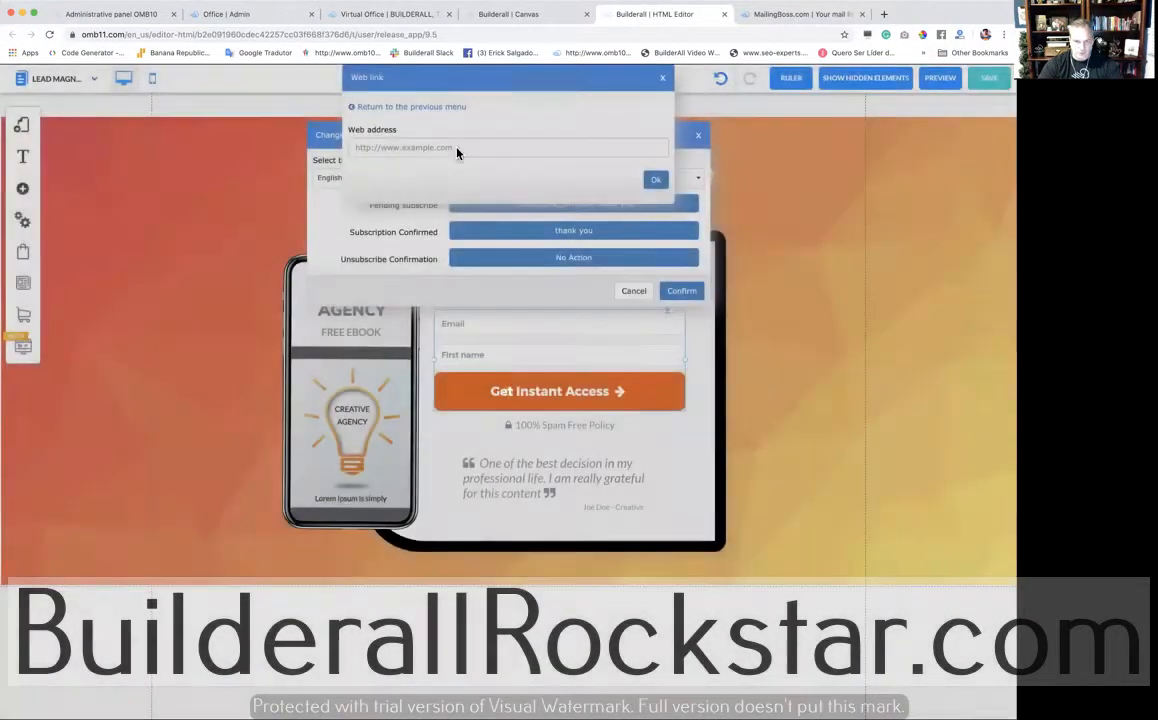
click(470, 147)
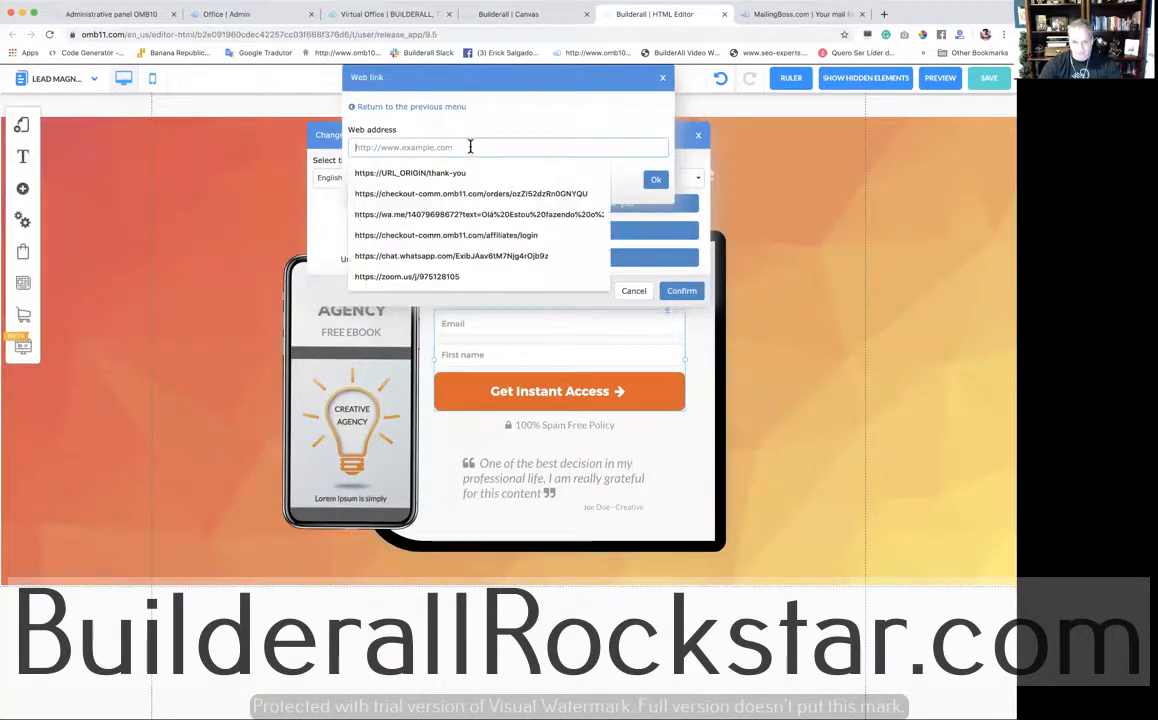
key(Down)
key(Return)
click(655, 179)
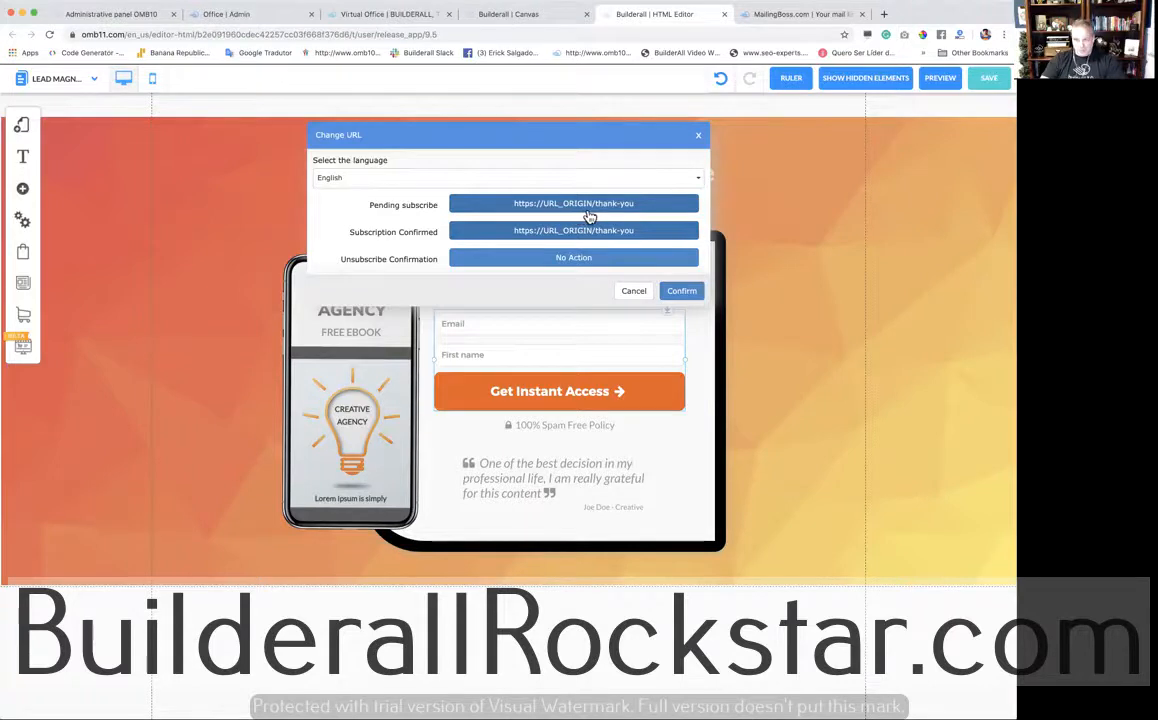
- Confirm the form's redirect settings and dismiss the success notice
click(684, 292)
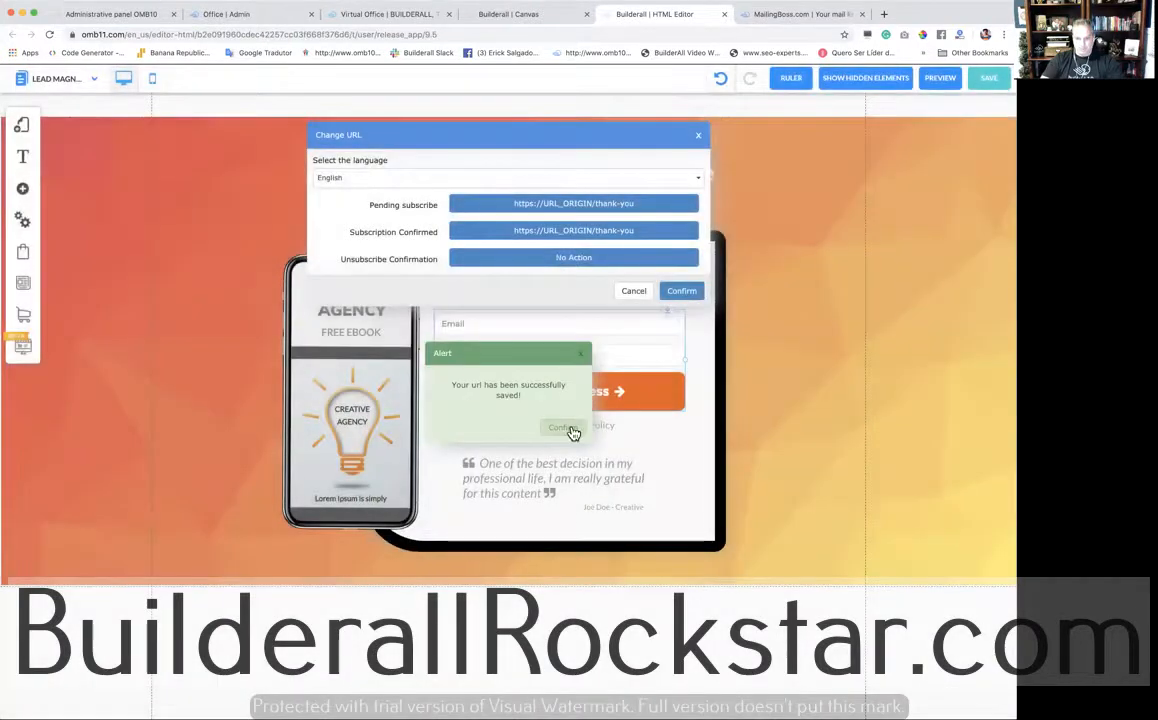
click(558, 429)
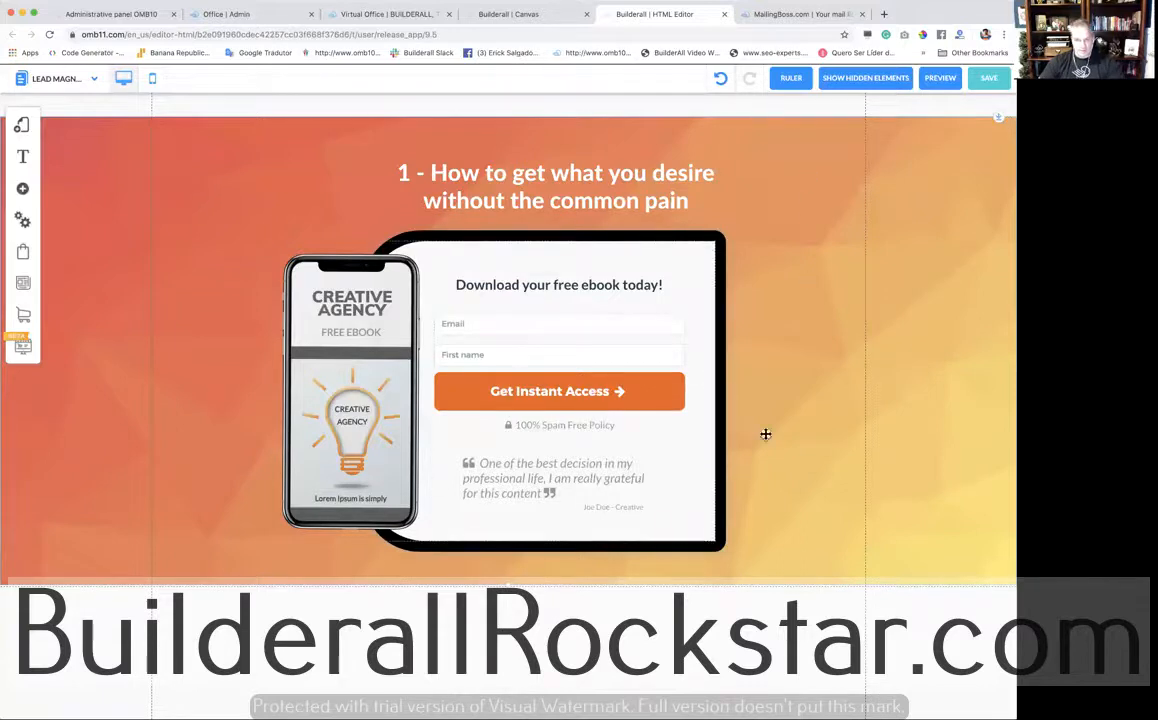
click(782, 15)
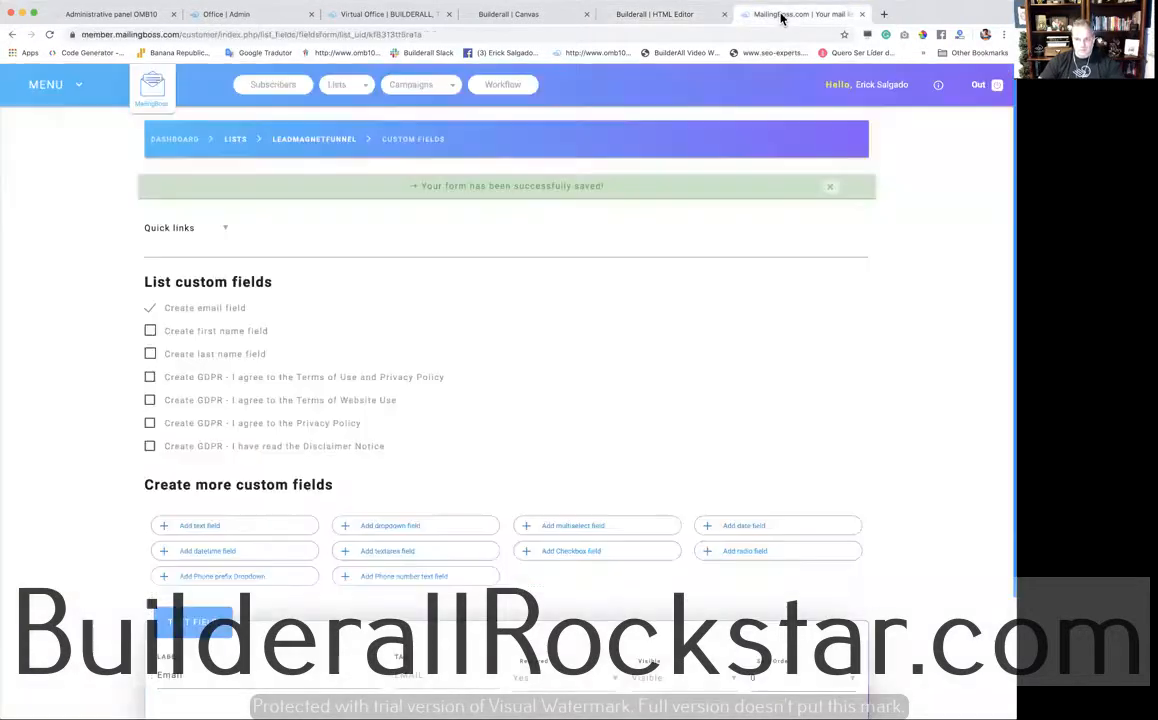
- Copy the integration key from MailingBoss's Integration Key page and return to the HTML editor
click(68, 86)
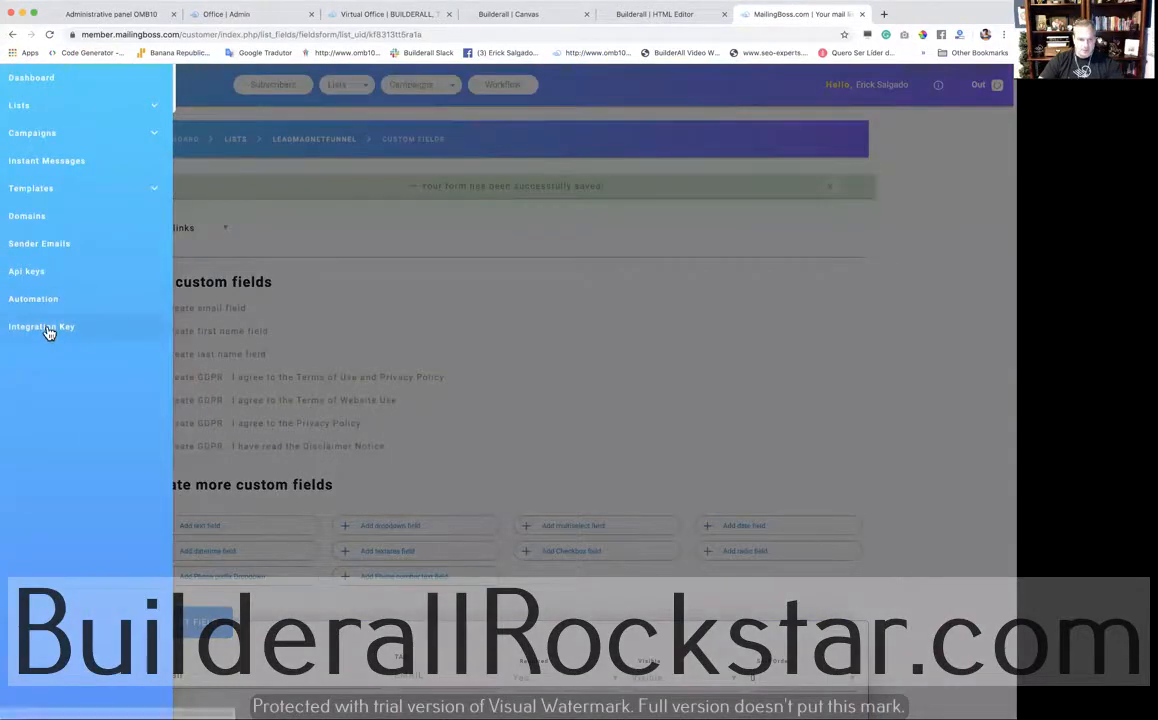
click(47, 331)
drag(383, 182, 155, 181)
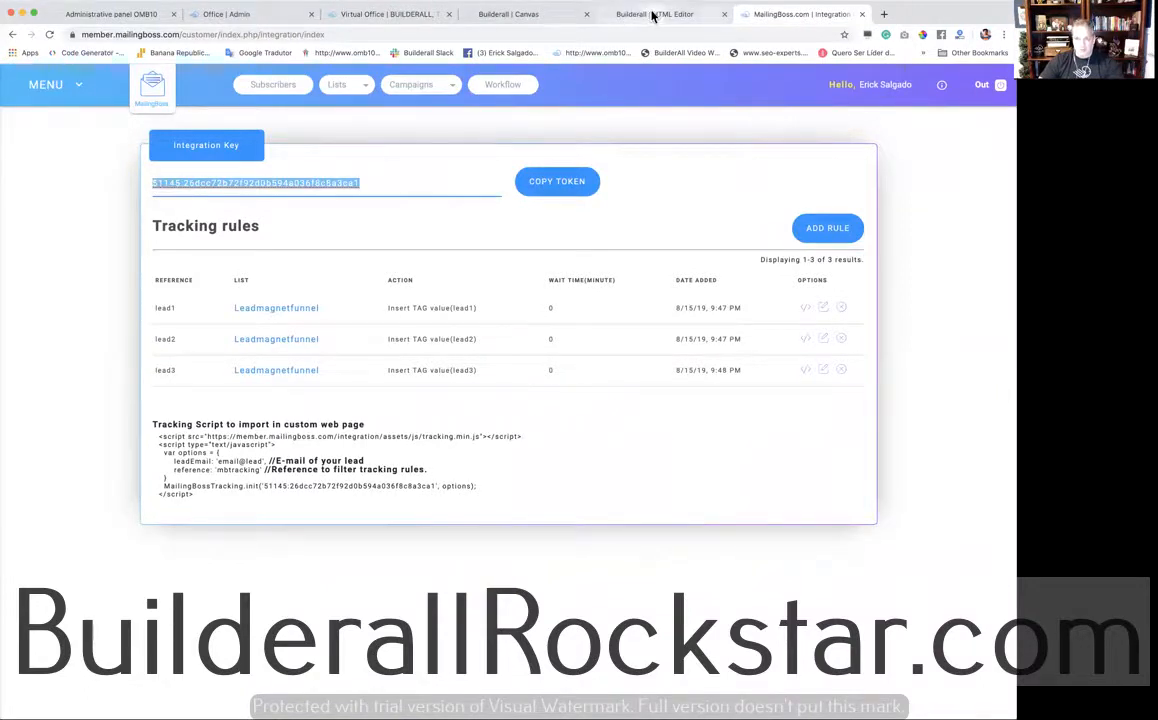
click(600, 14)
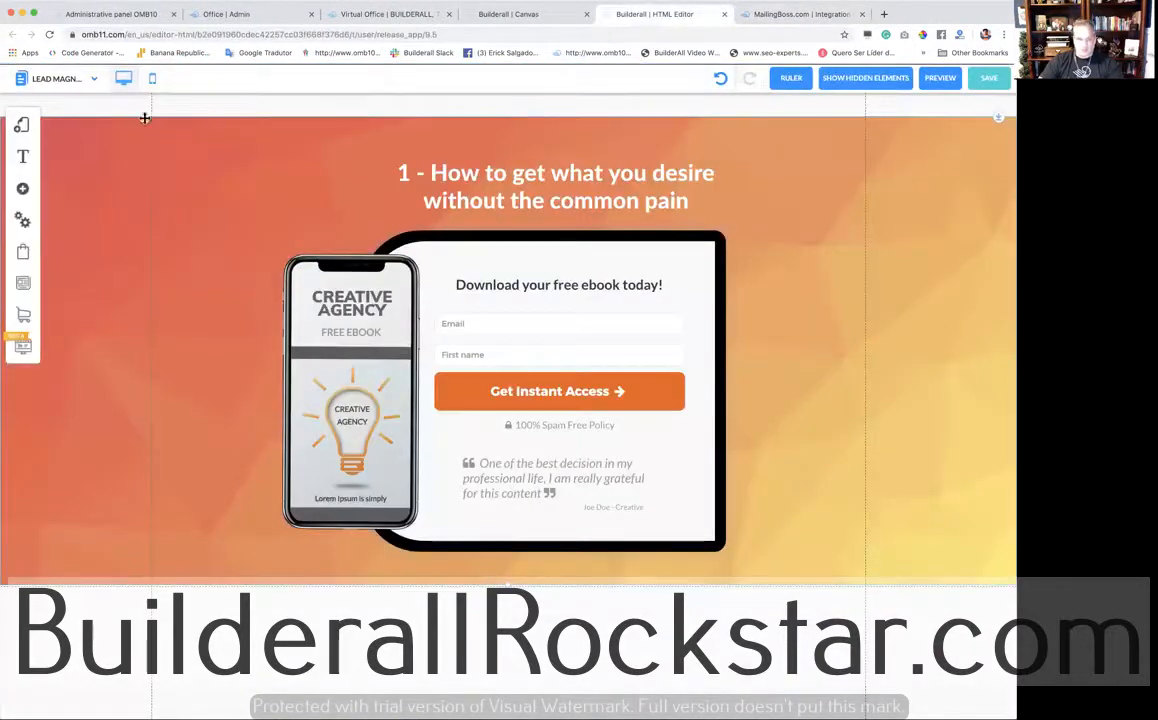
- Paste the MailingBoss integration key into the Default Layout's settings, save, then open the Confirm email page
click(22, 124)
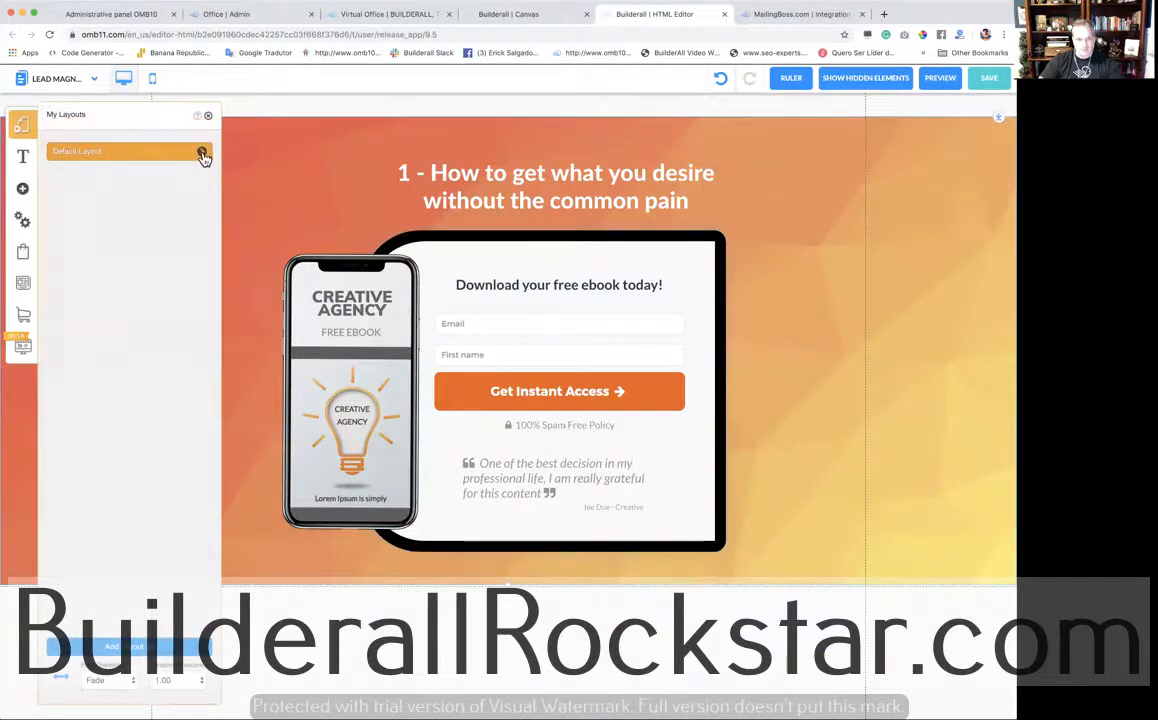
click(202, 157)
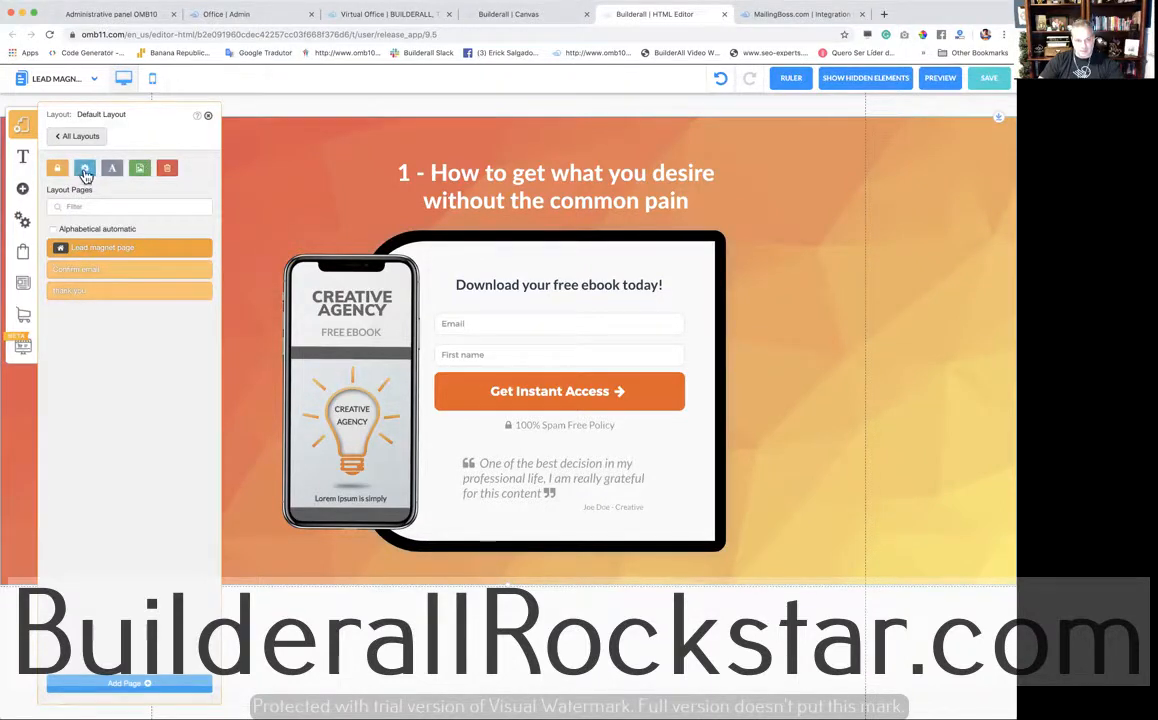
click(84, 167)
scroll(167, 380, down, 2)
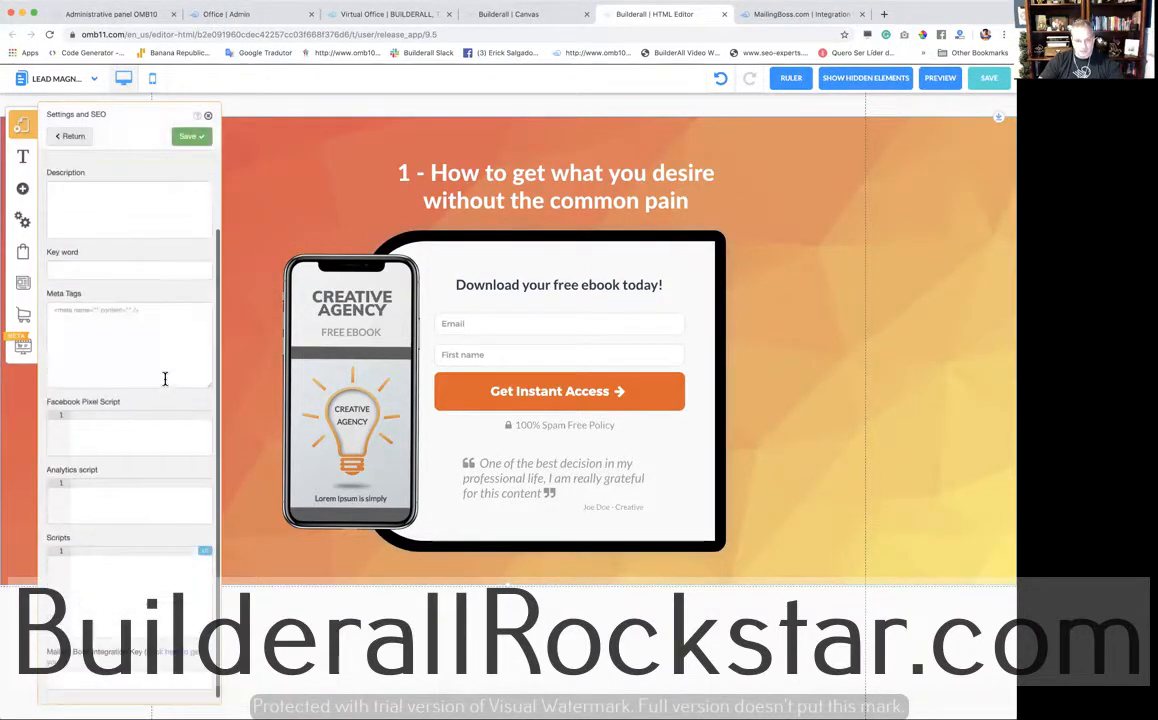
click(115, 682)
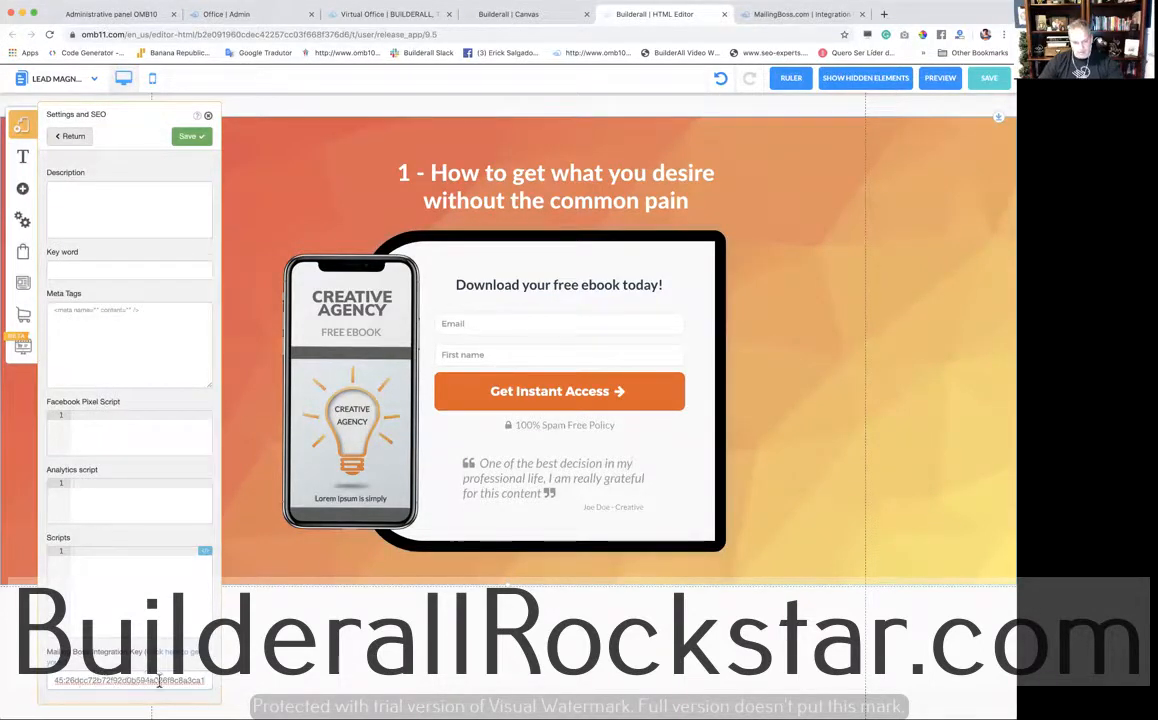
click(199, 137)
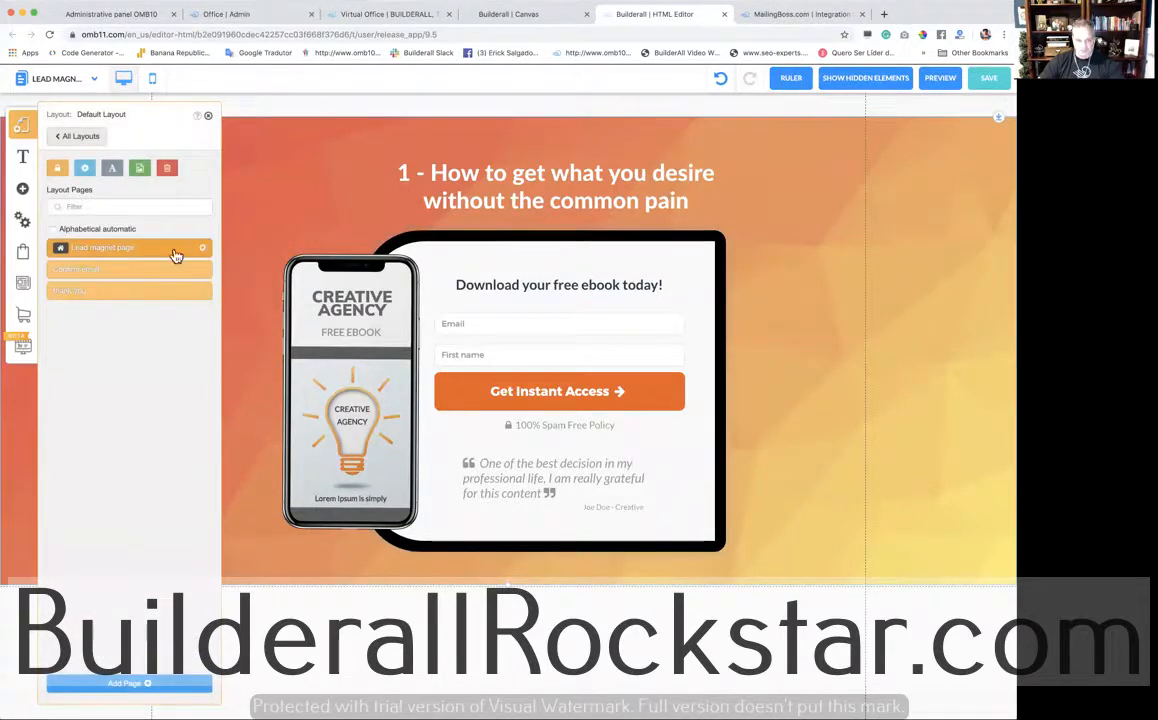
click(95, 270)
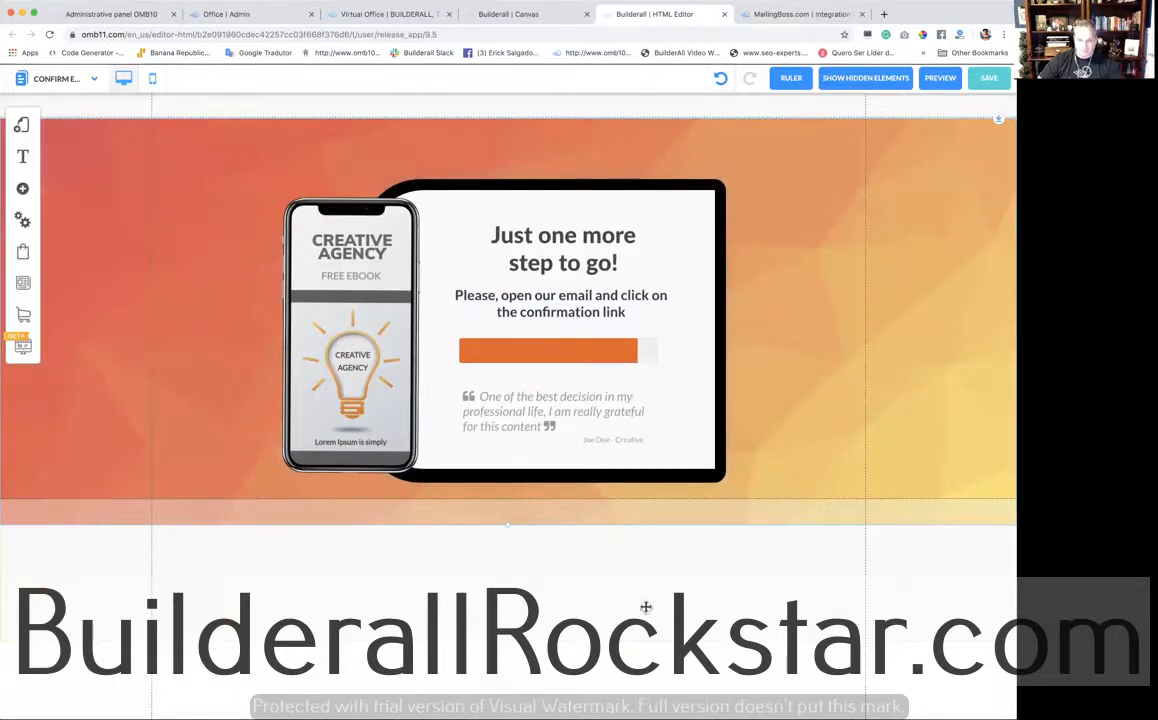
- Open the Default Layout's Thank You page and inspect its phone and tablet image
click(23, 127)
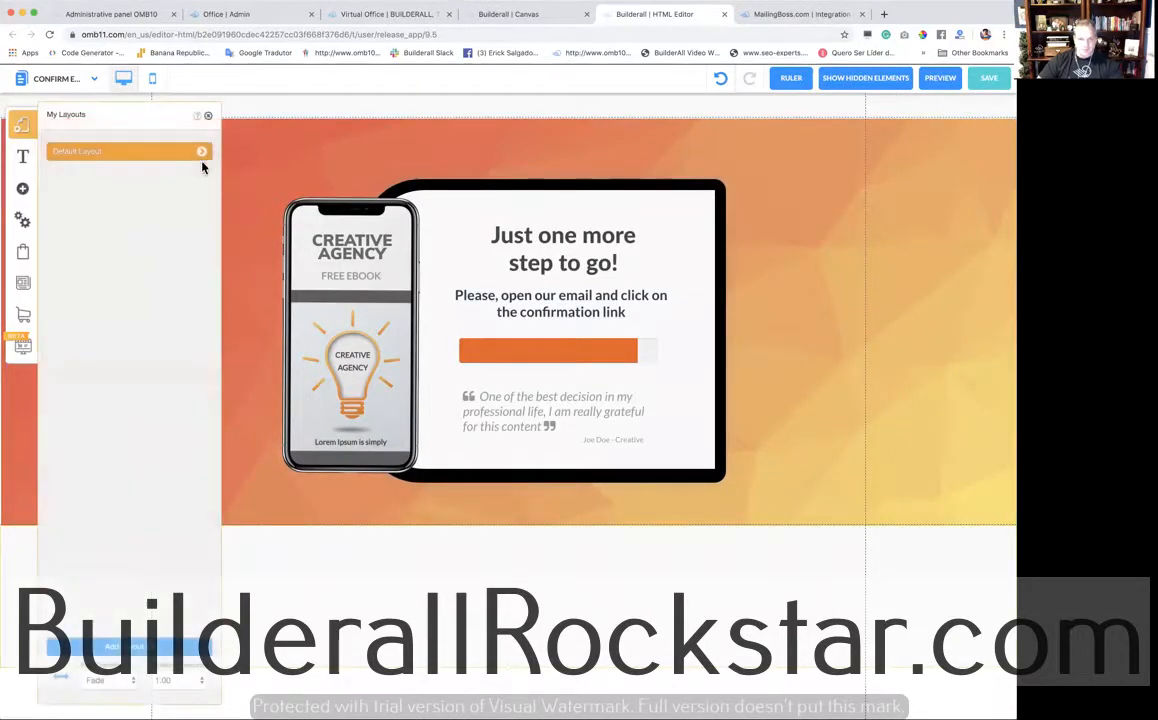
click(203, 156)
click(108, 291)
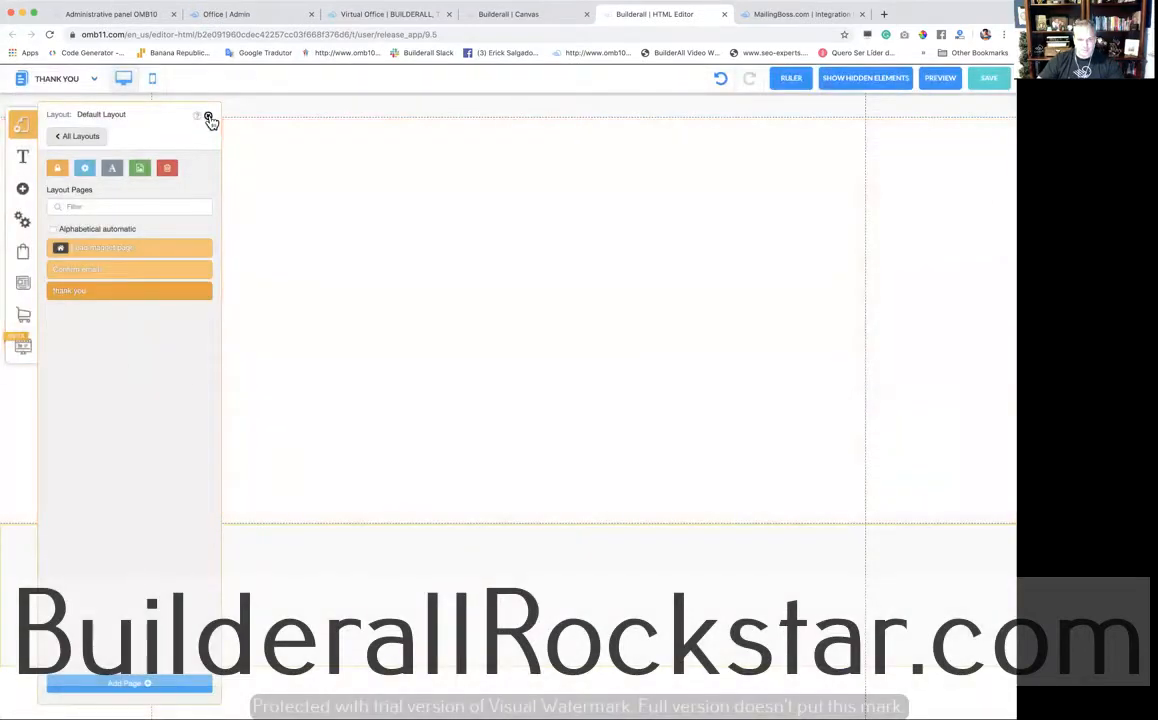
click(208, 116)
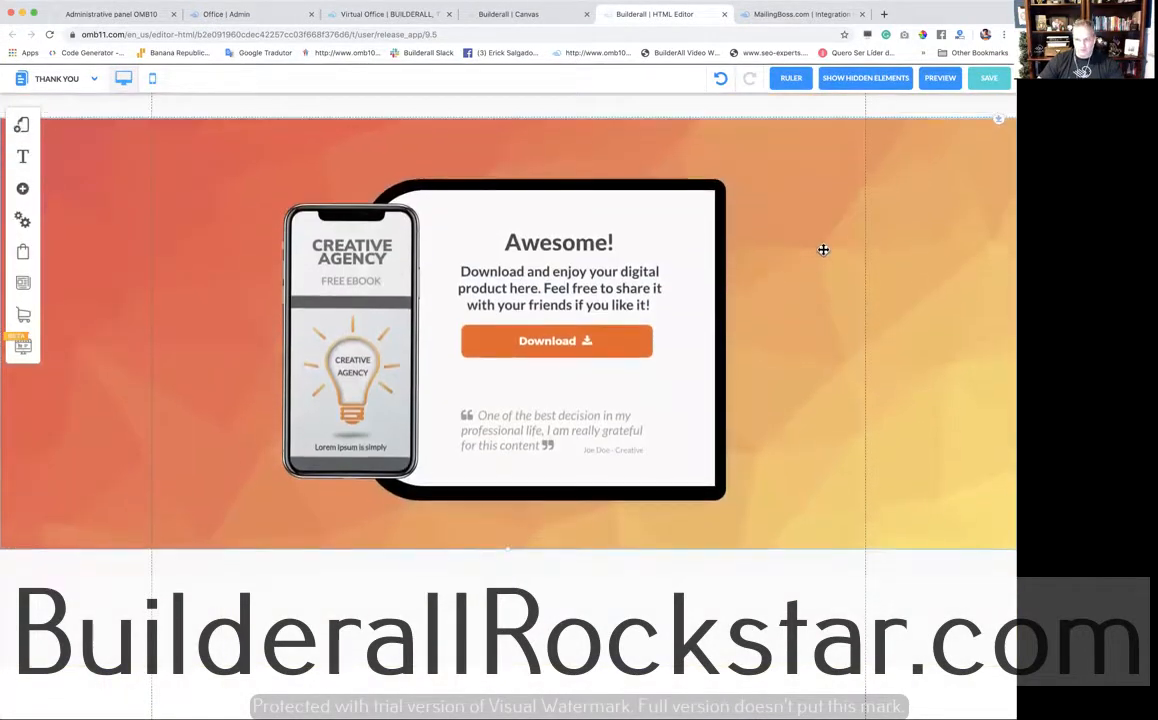
click(692, 480)
click(847, 409)
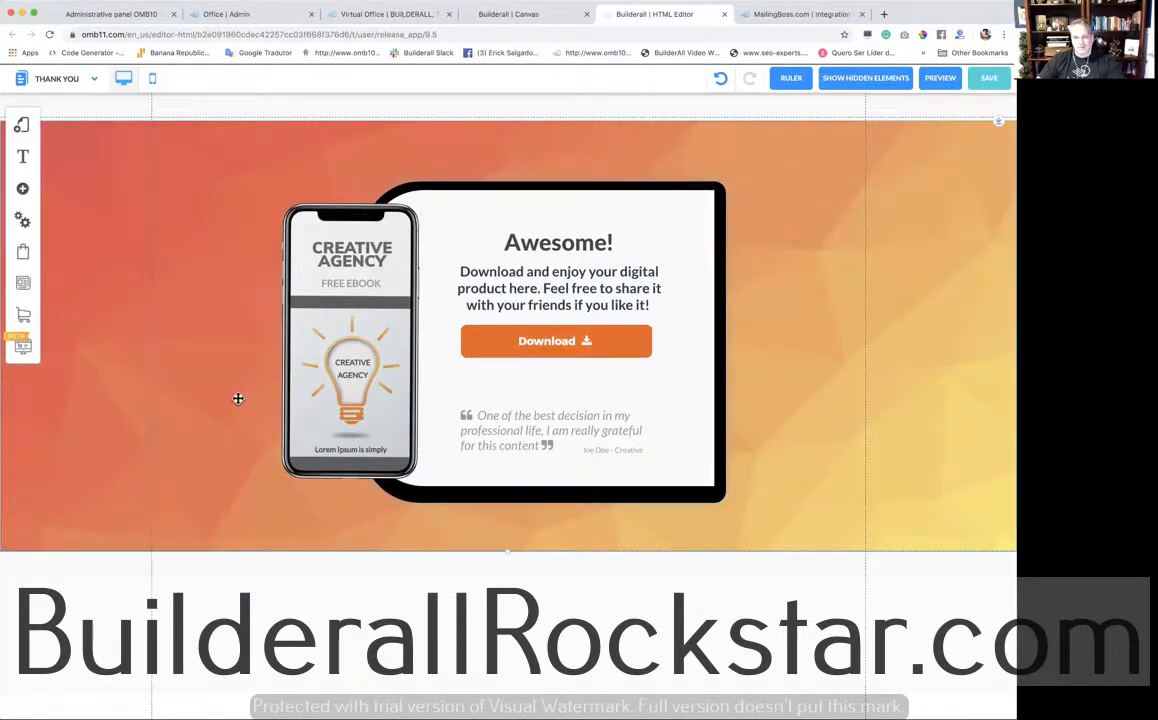
- Reopen the Default Layout's page list, then return to the MailingBoss integration page
click(24, 129)
click(203, 155)
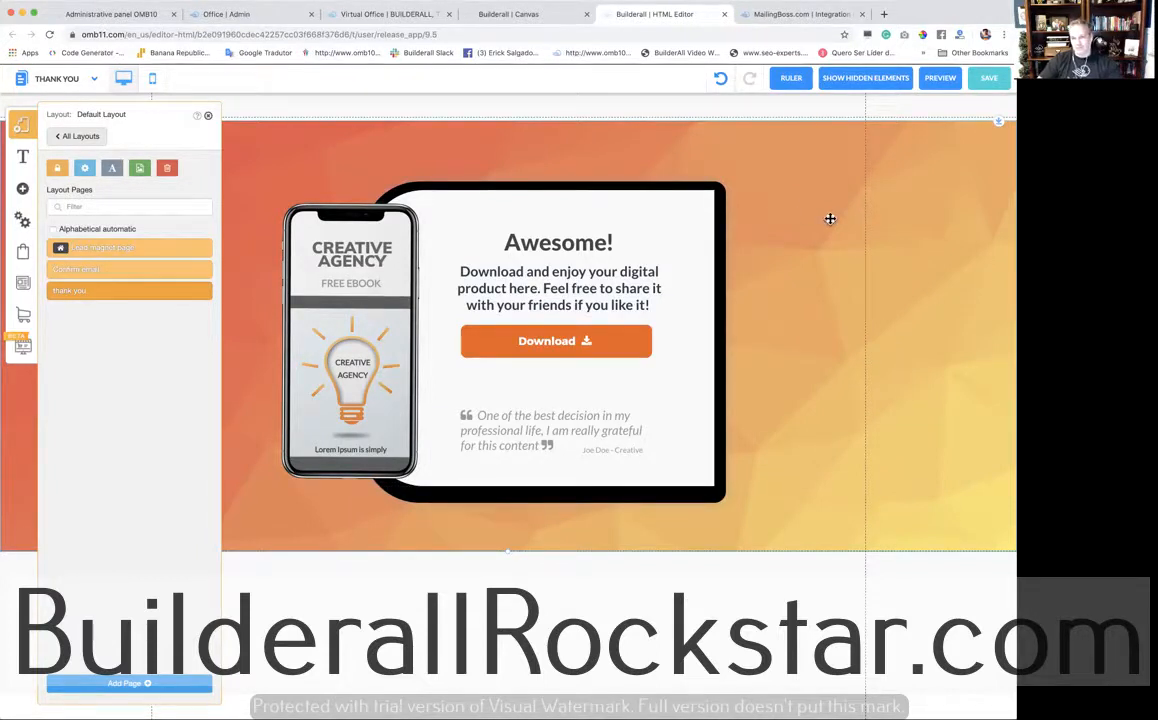
click(808, 15)
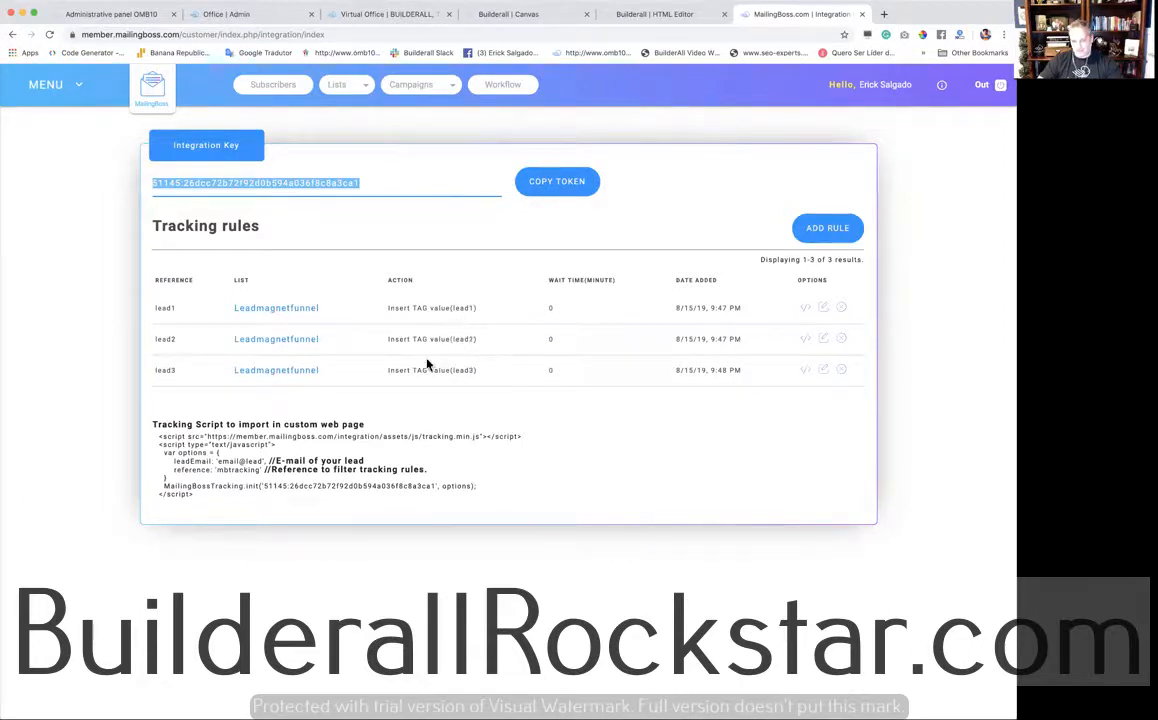
- Fill in rule lead4: wait 0, list Leadmagnetfunnel, action Insert TAG value, tag lead1
click(838, 230)
click(347, 131)
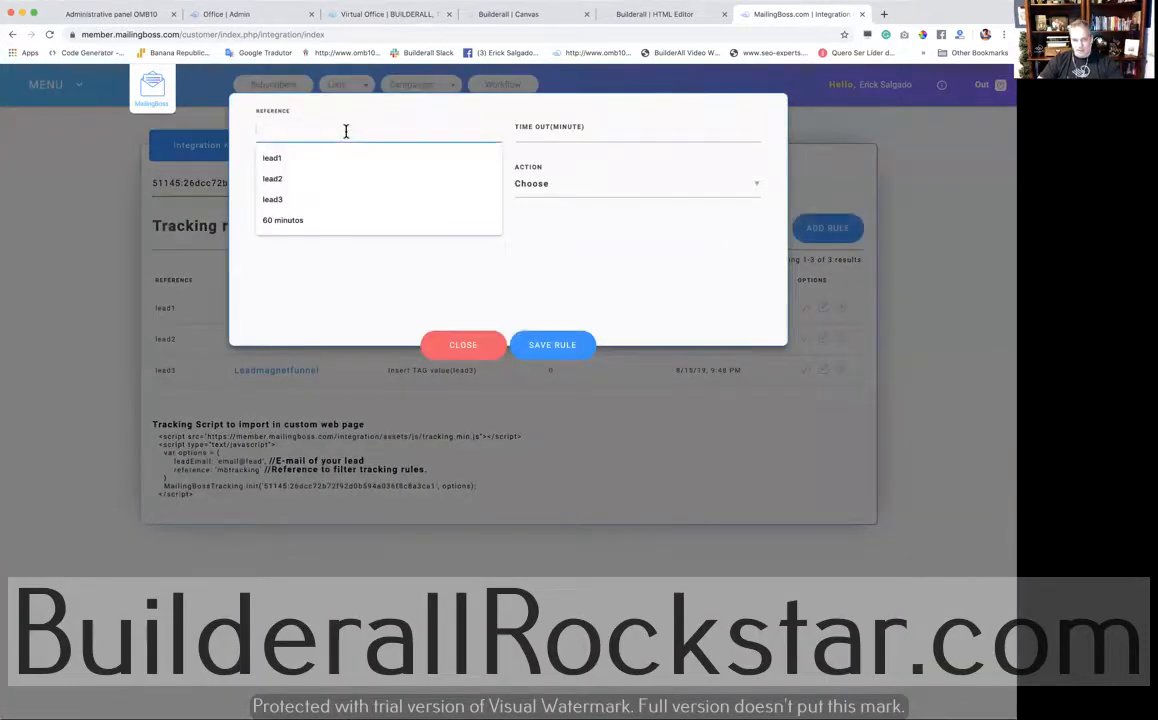
text(lead4)
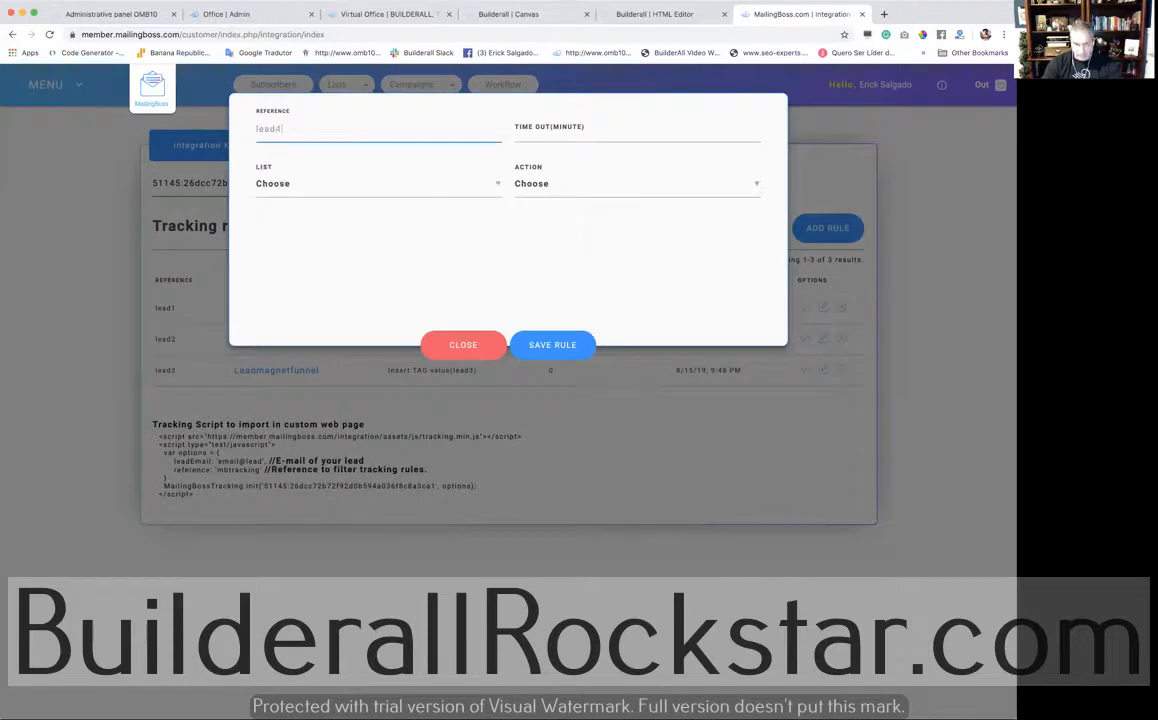
click(569, 138)
click(561, 163)
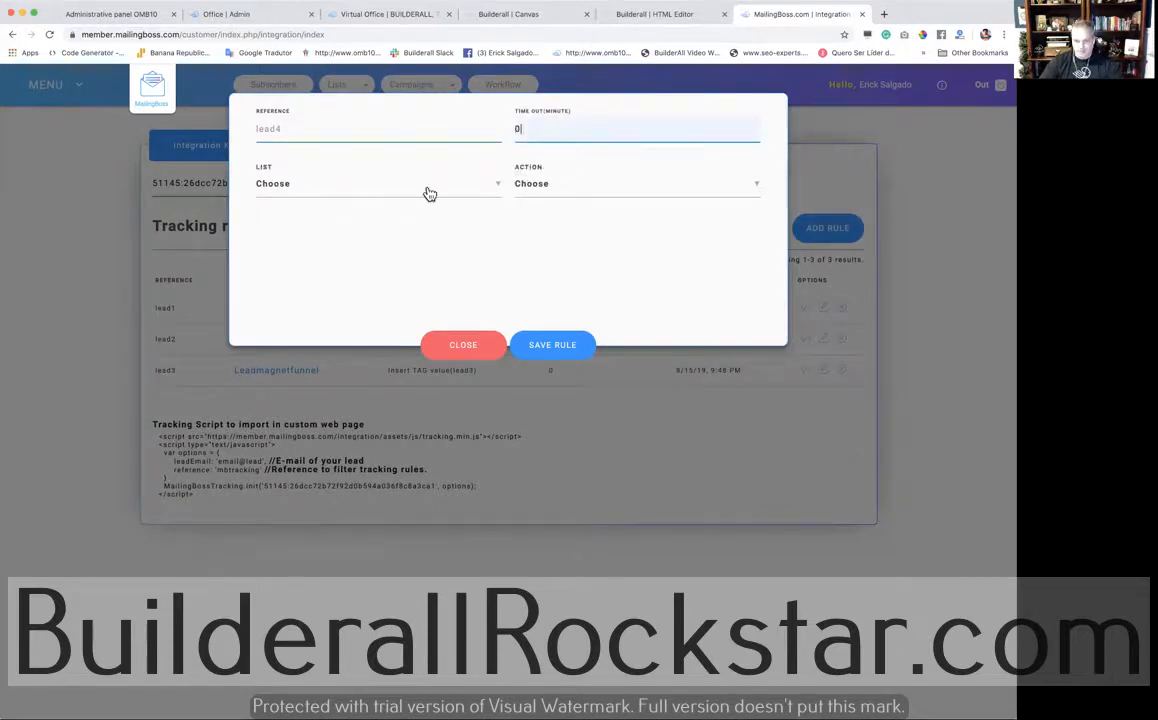
click(362, 186)
click(356, 216)
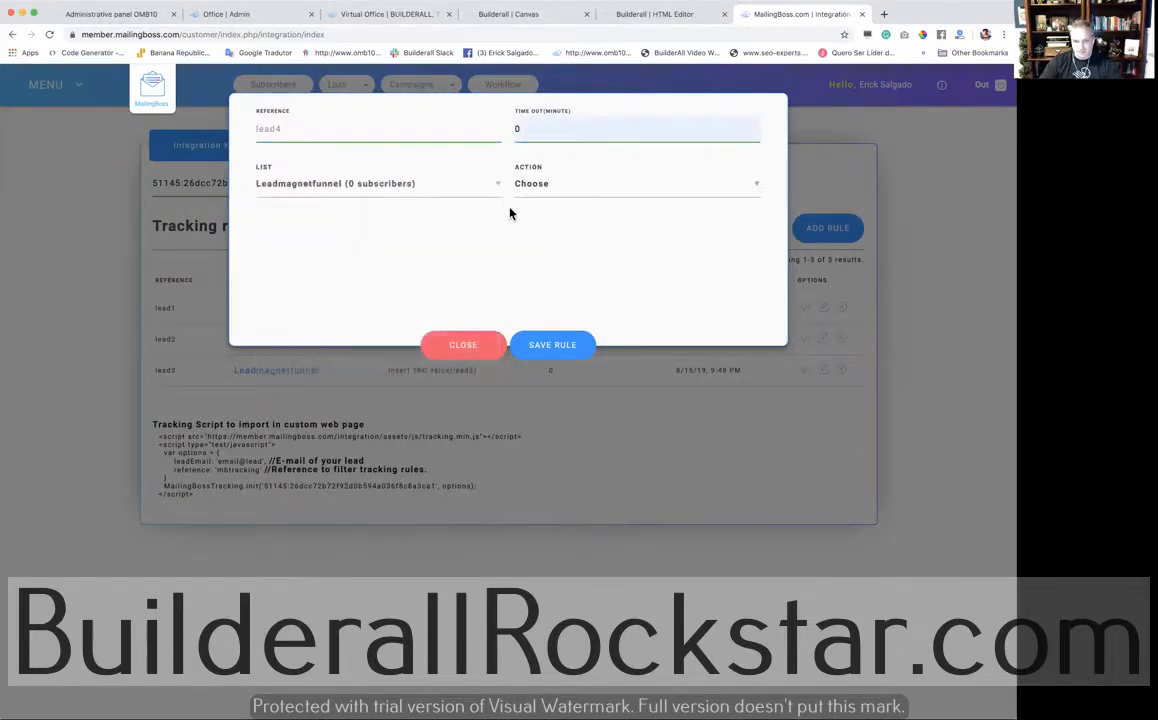
click(566, 183)
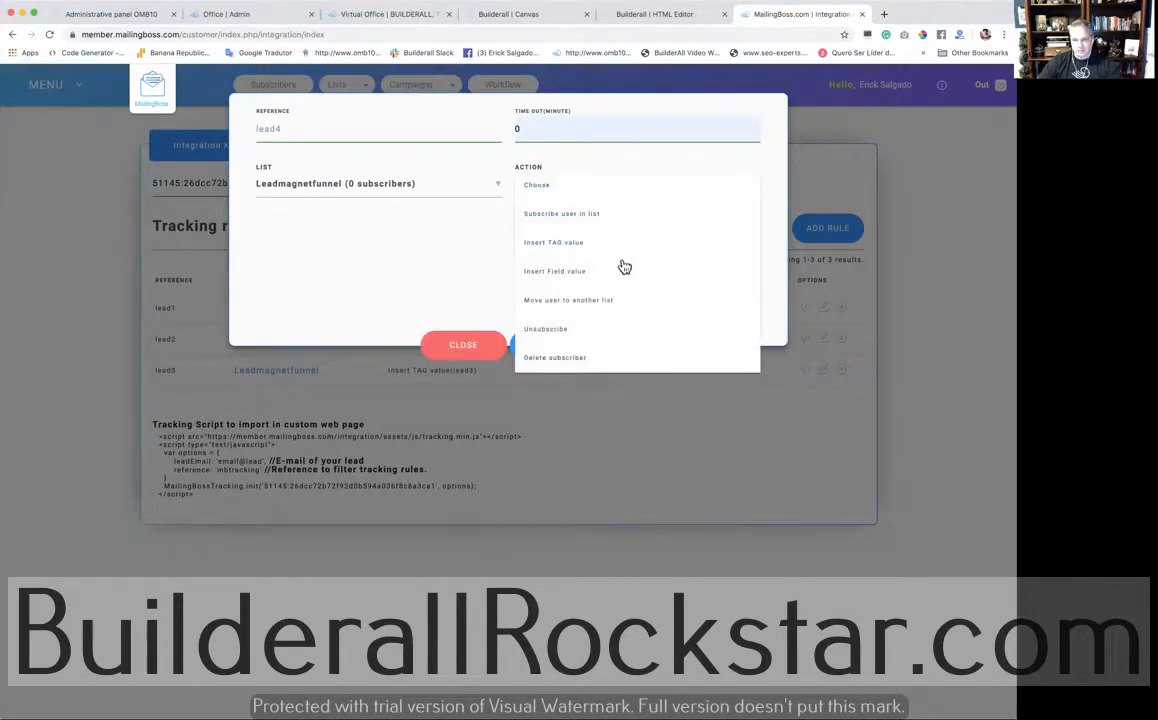
click(556, 244)
click(334, 246)
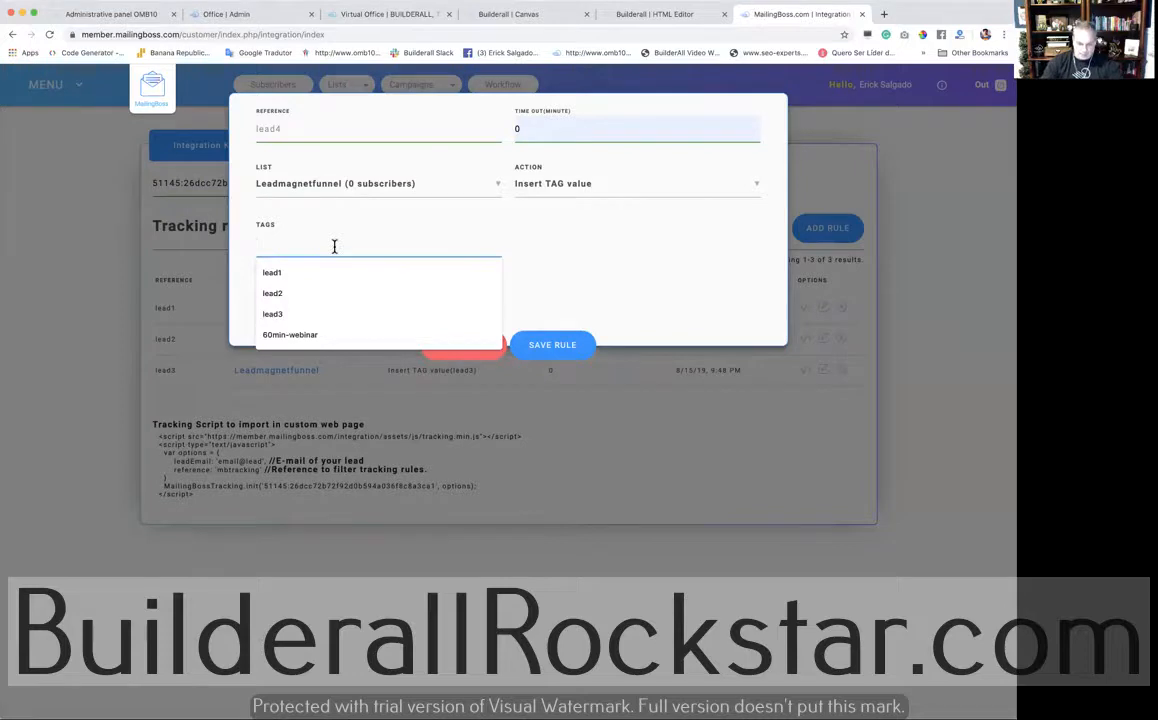
text(lead1)
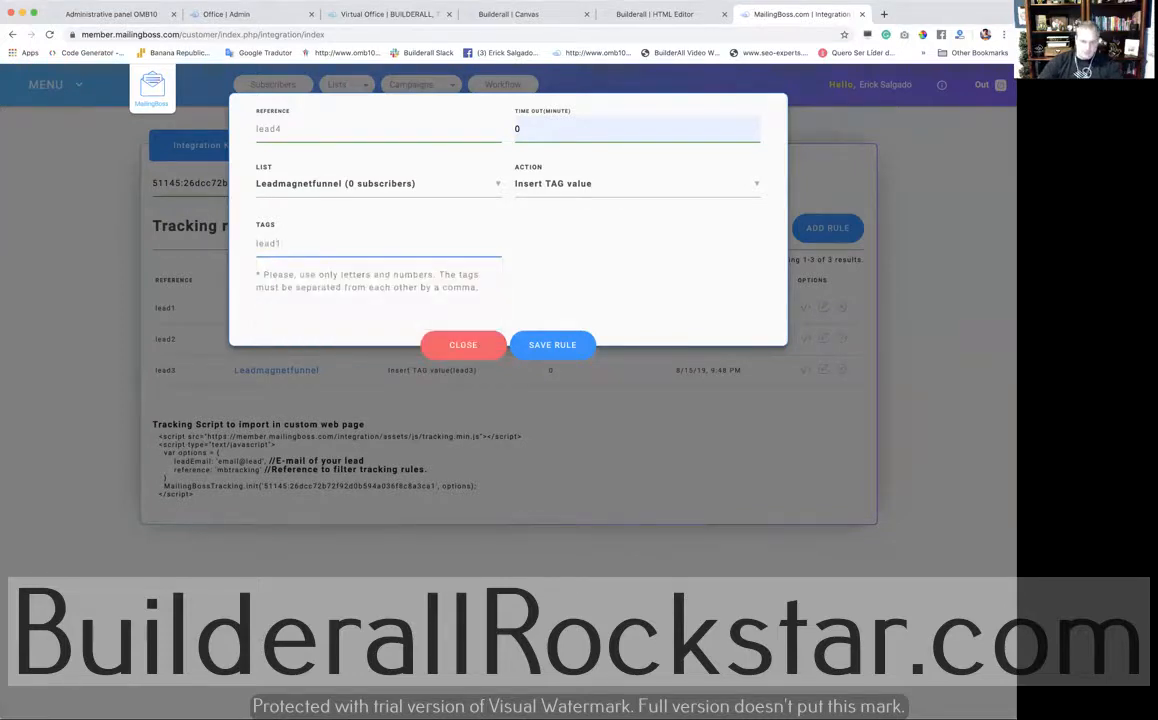
- Discard the unsaved lead4 rule and delete the lead1, lead3 and lead2 tracking rules
click(467, 350)
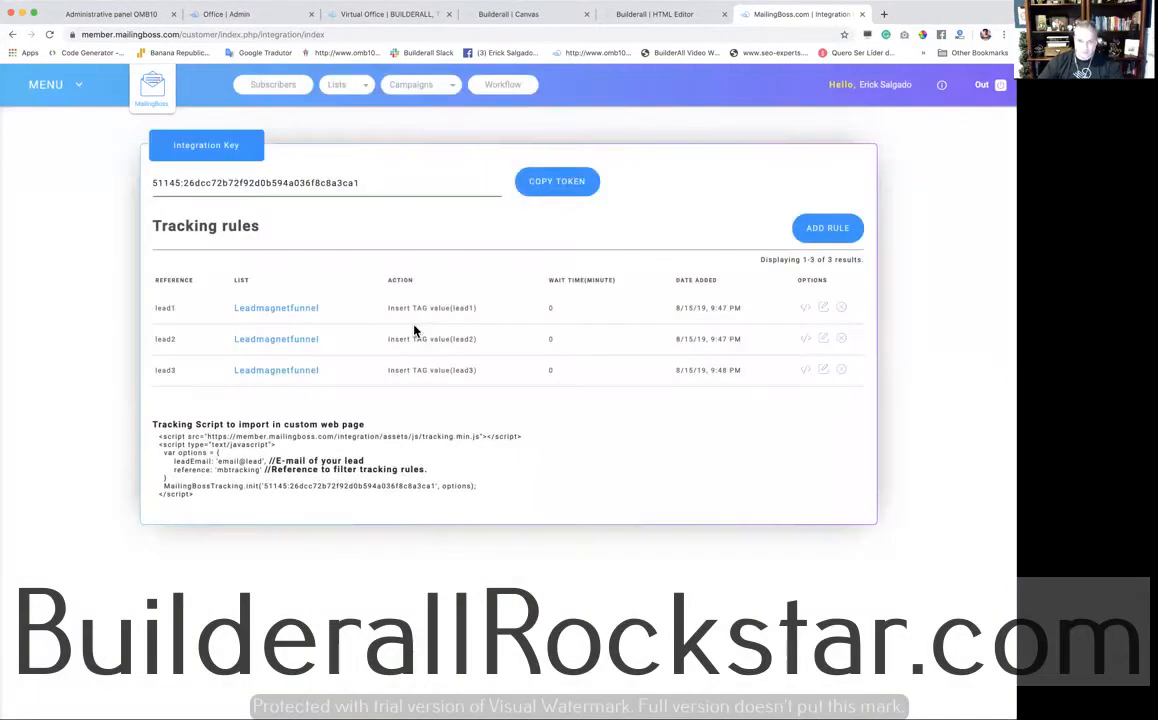
click(841, 308)
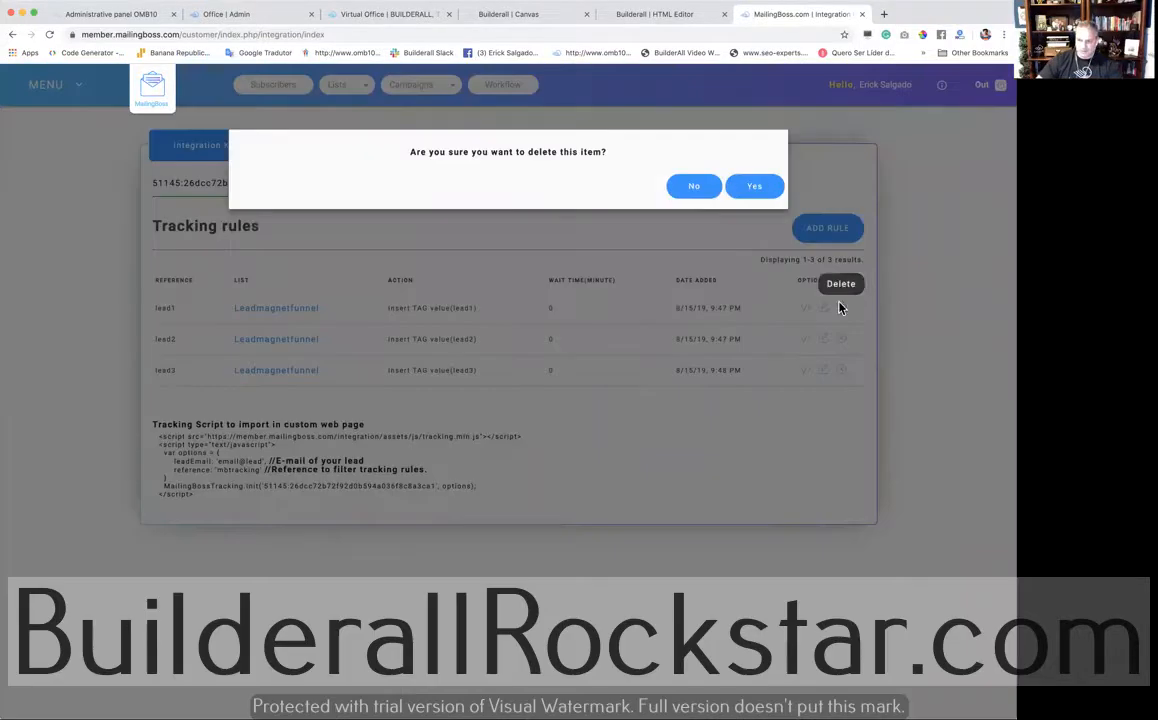
click(745, 195)
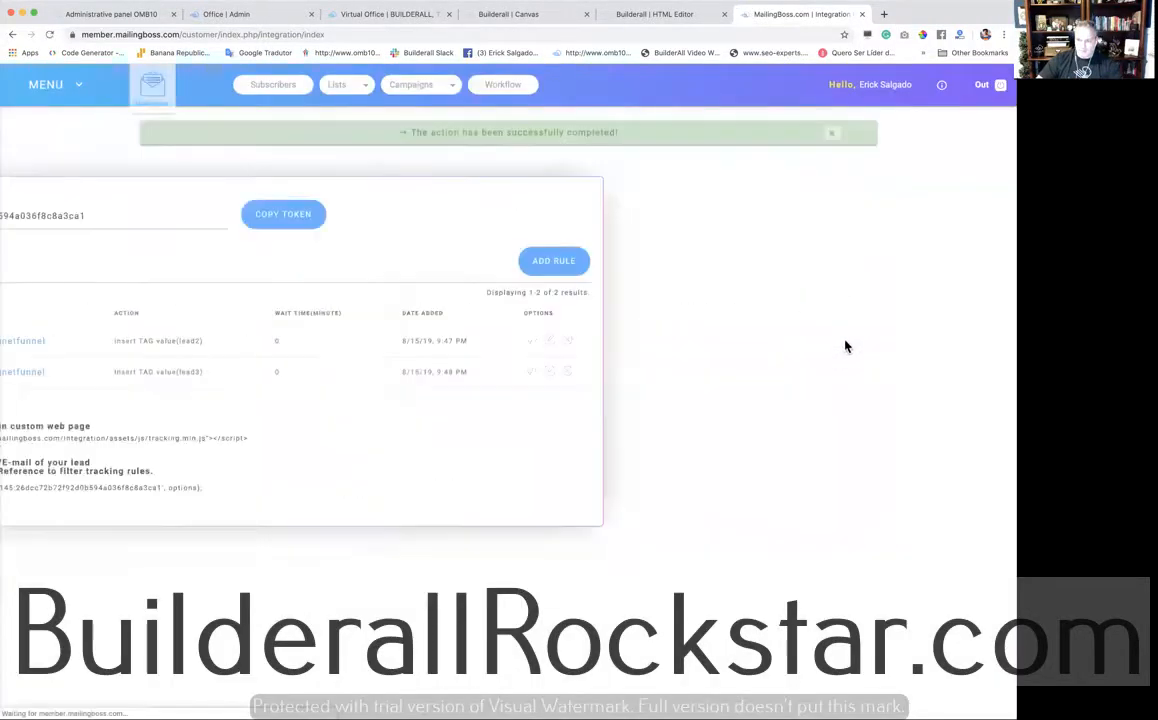
click(832, 372)
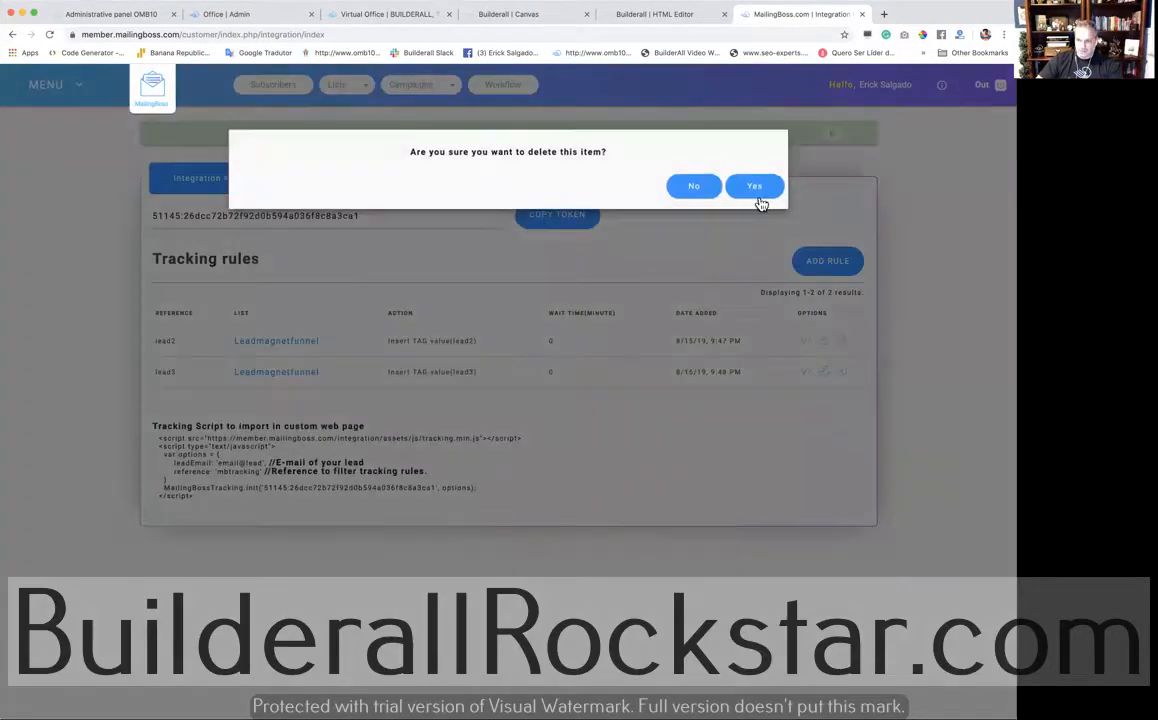
click(742, 180)
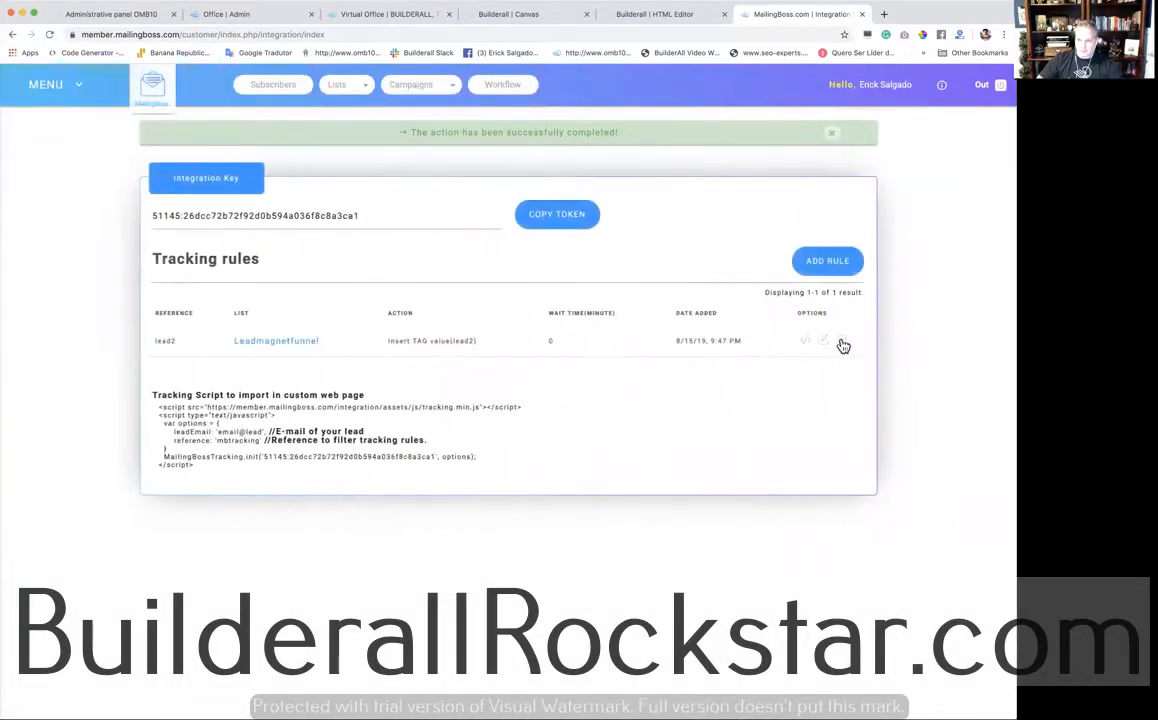
click(841, 341)
click(747, 188)
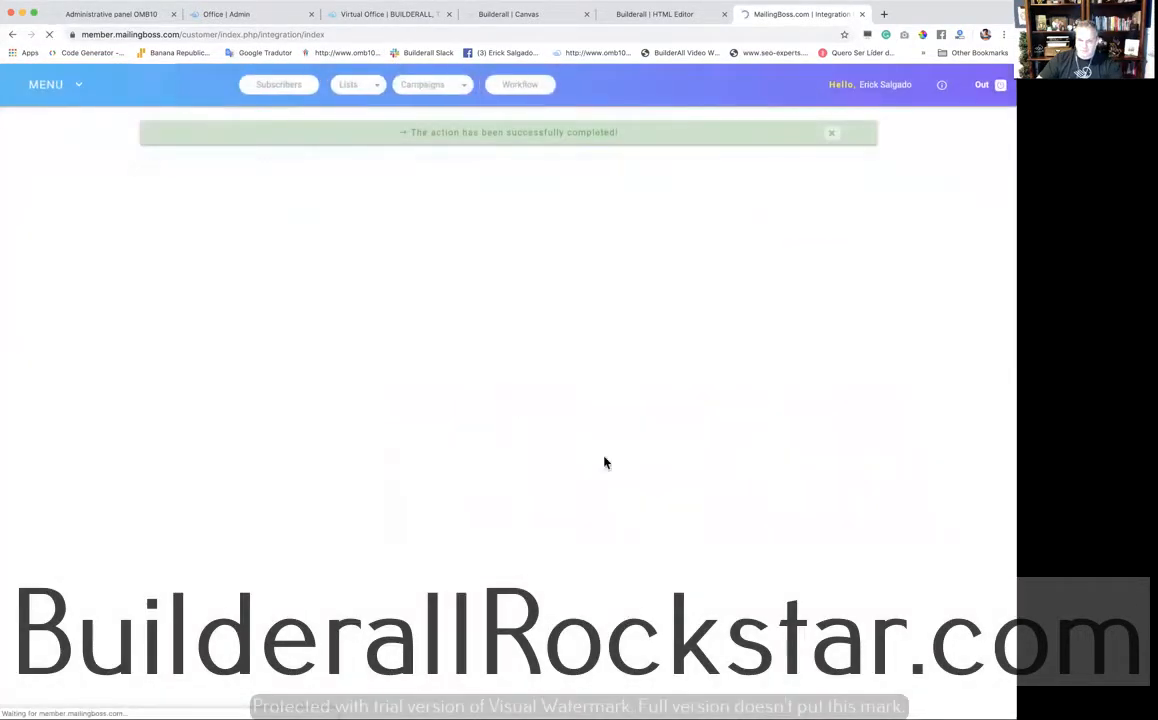
click(827, 260)
- Save rule lead1: wait 0, list Leadmagnetfunnel, Insert TAG value with tag lead1
click(323, 132)
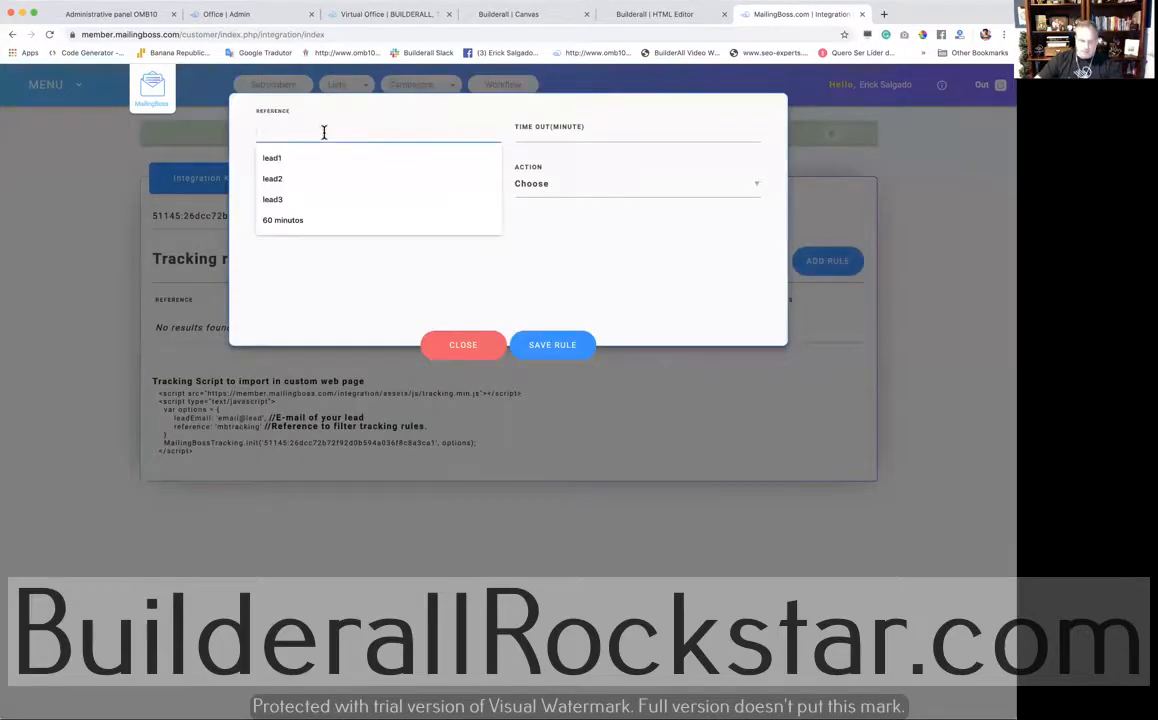
text(lead1)
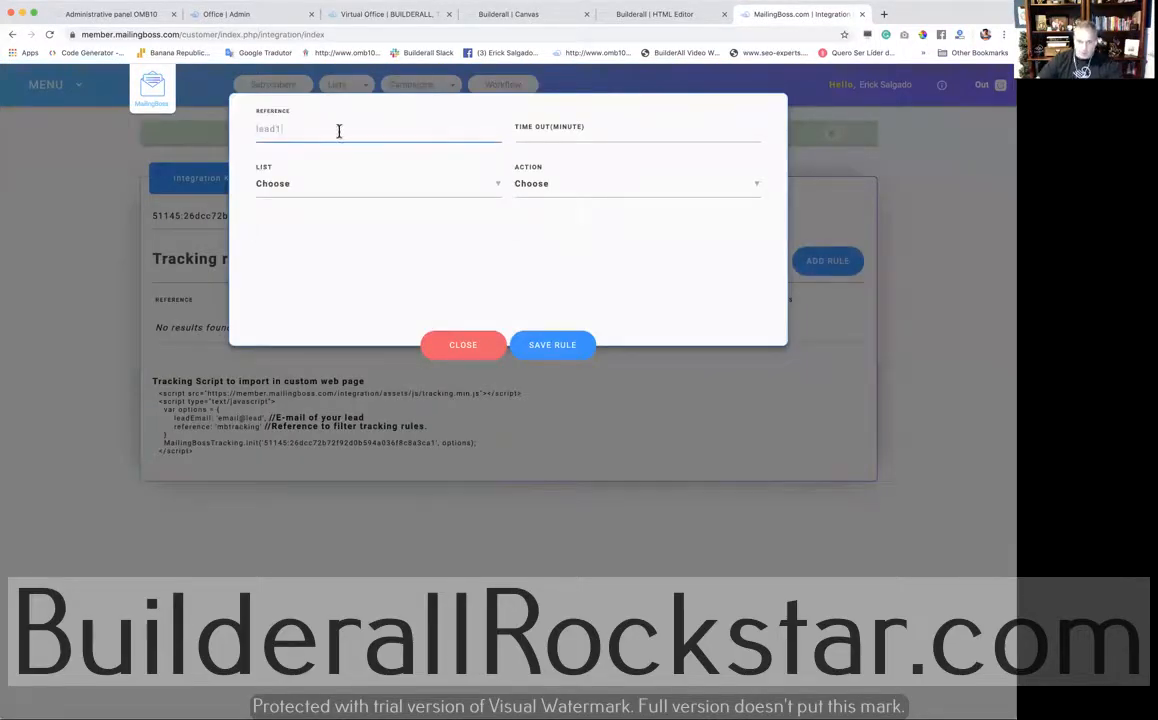
click(540, 130)
text(0)
click(375, 185)
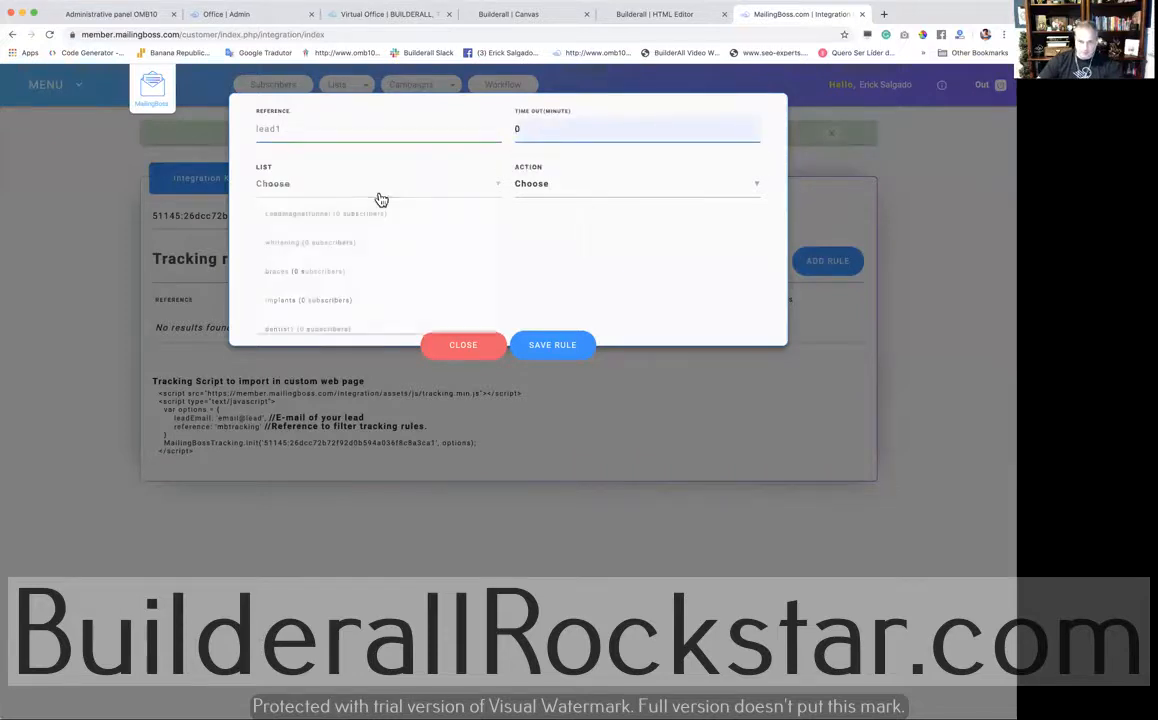
click(366, 216)
click(558, 187)
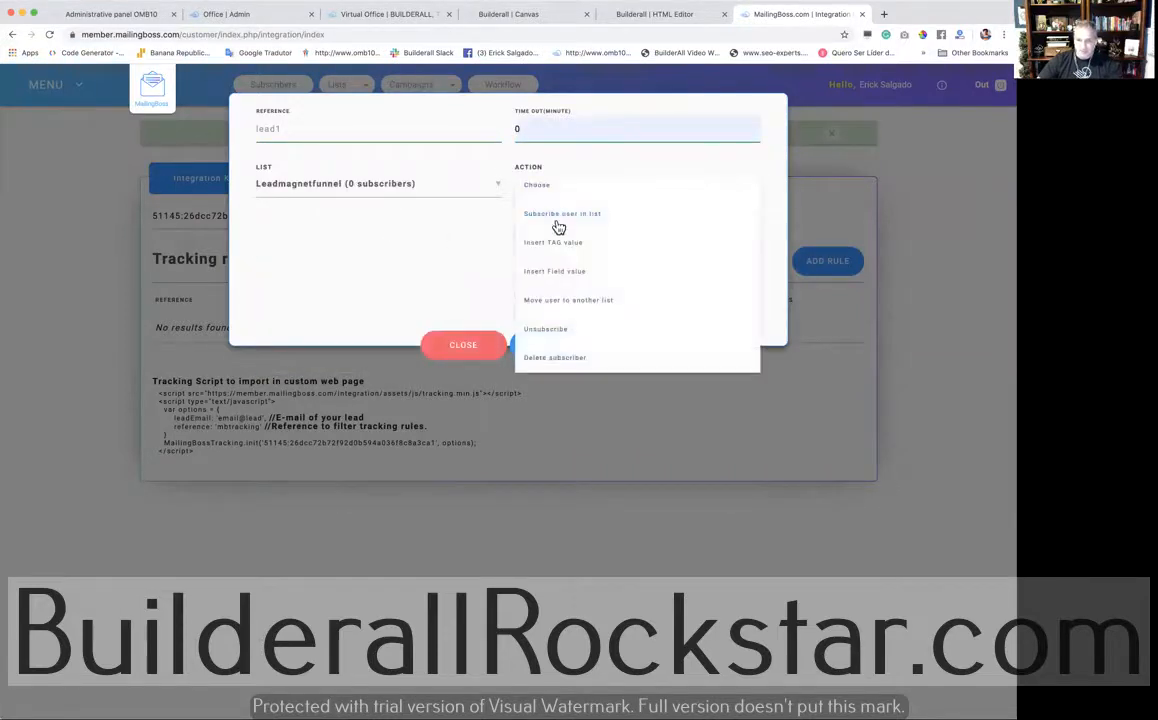
click(558, 243)
click(360, 247)
text(lead1)
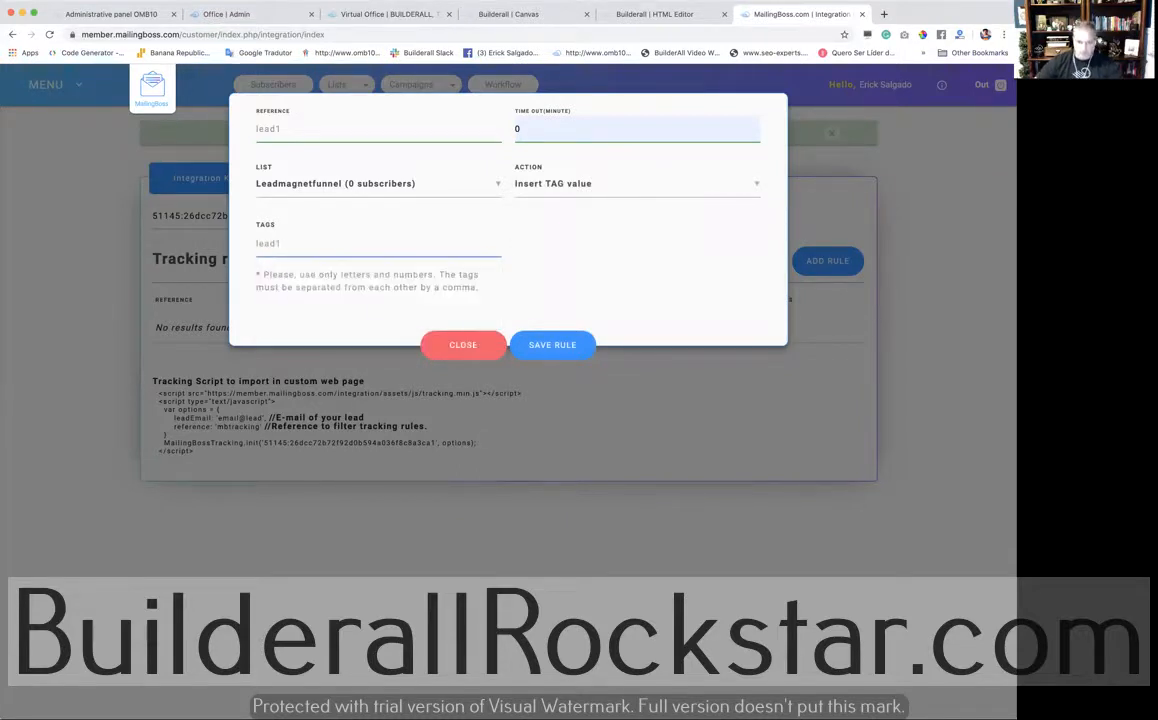
click(543, 346)
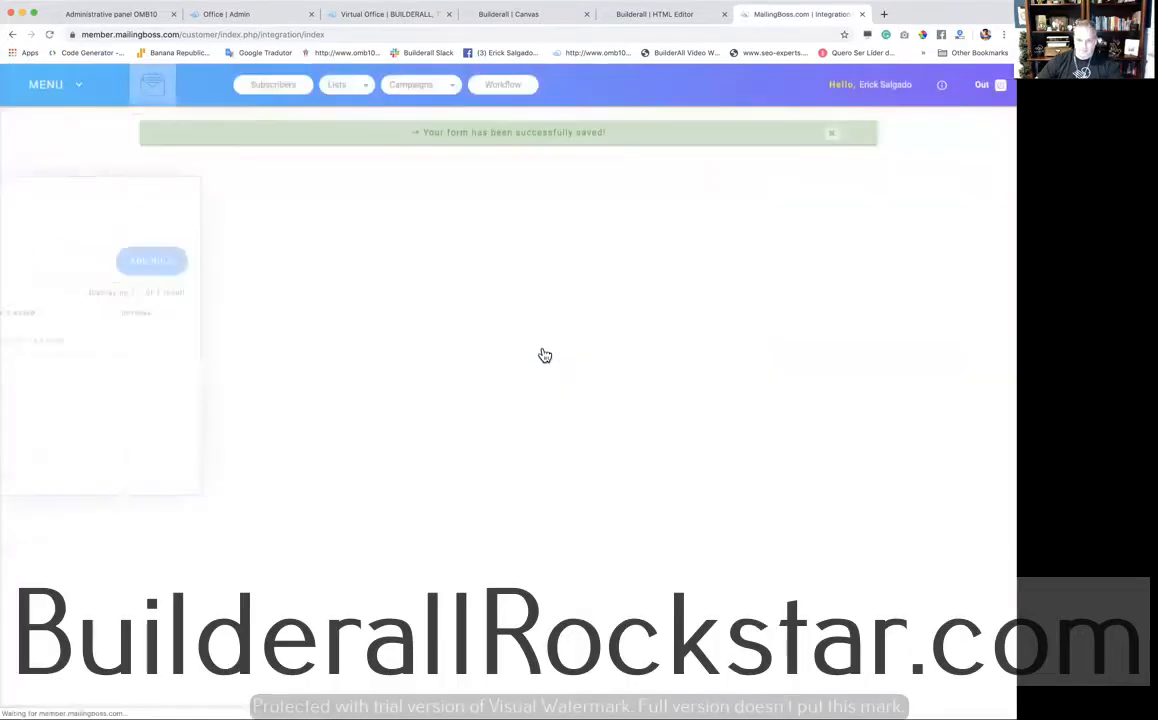
- Add and save rule lead2: wait 0, list Leadmagnetfunnel, Insert TAG value with tag lead2
click(814, 272)
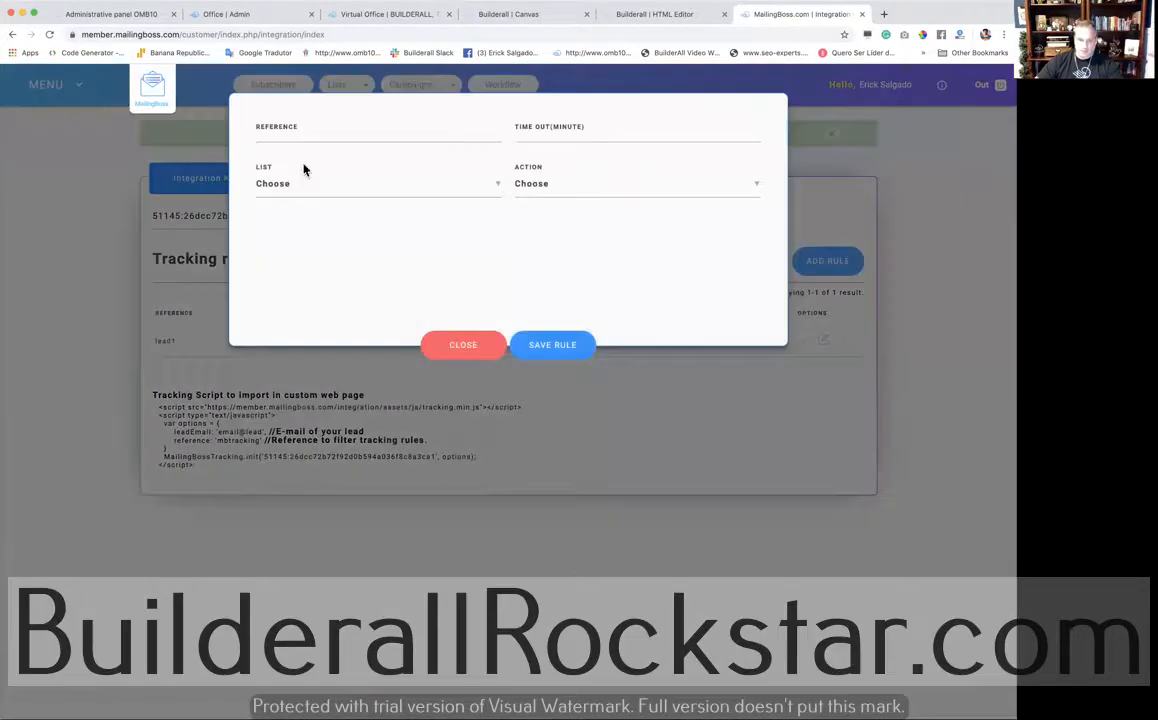
click(308, 133)
text(le)
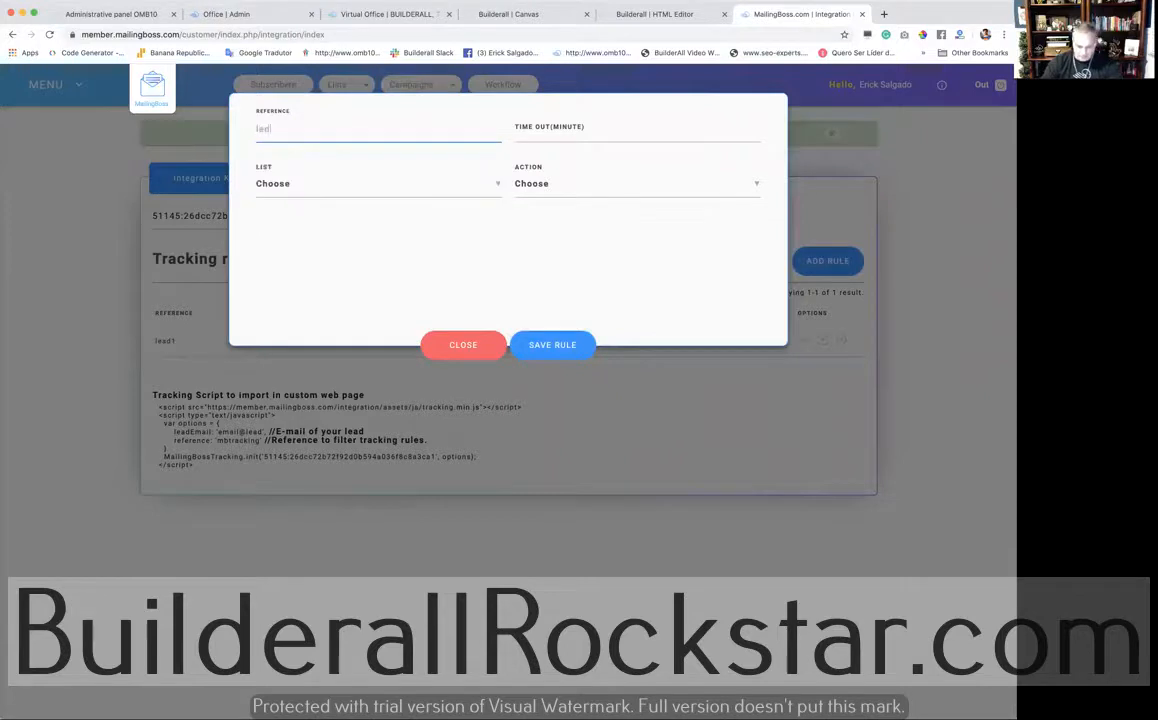
text(ad)
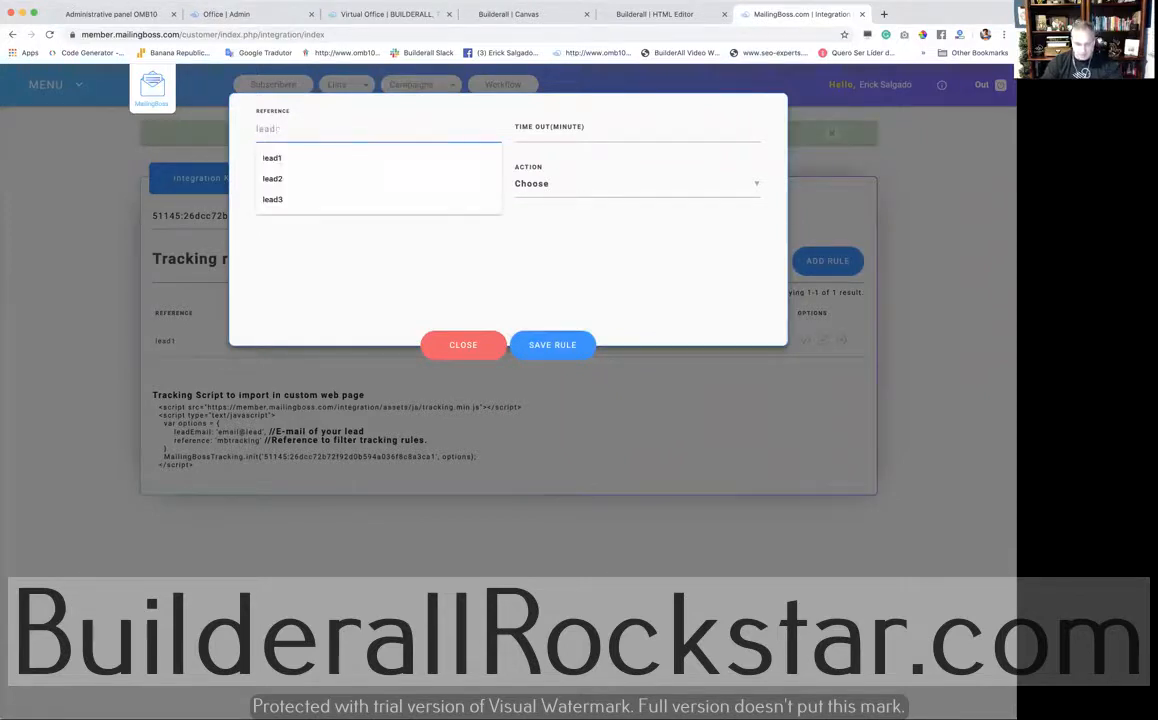
text(2)
click(527, 138)
text(0)
click(420, 183)
click(333, 214)
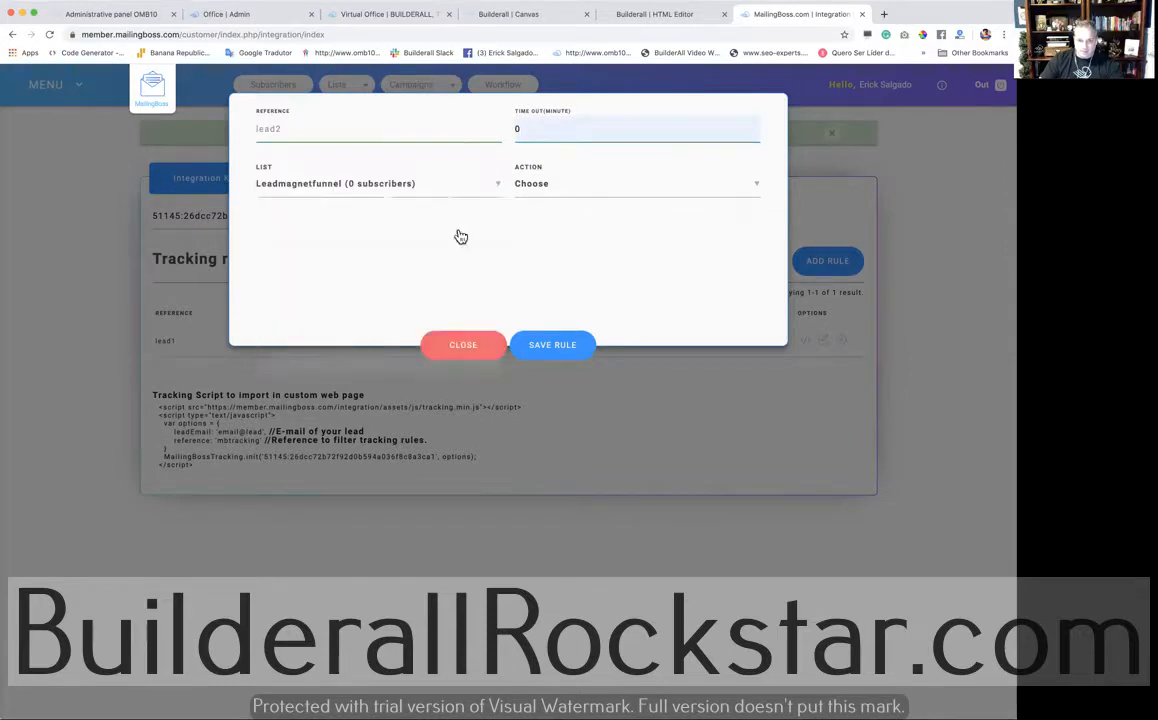
click(538, 185)
click(561, 246)
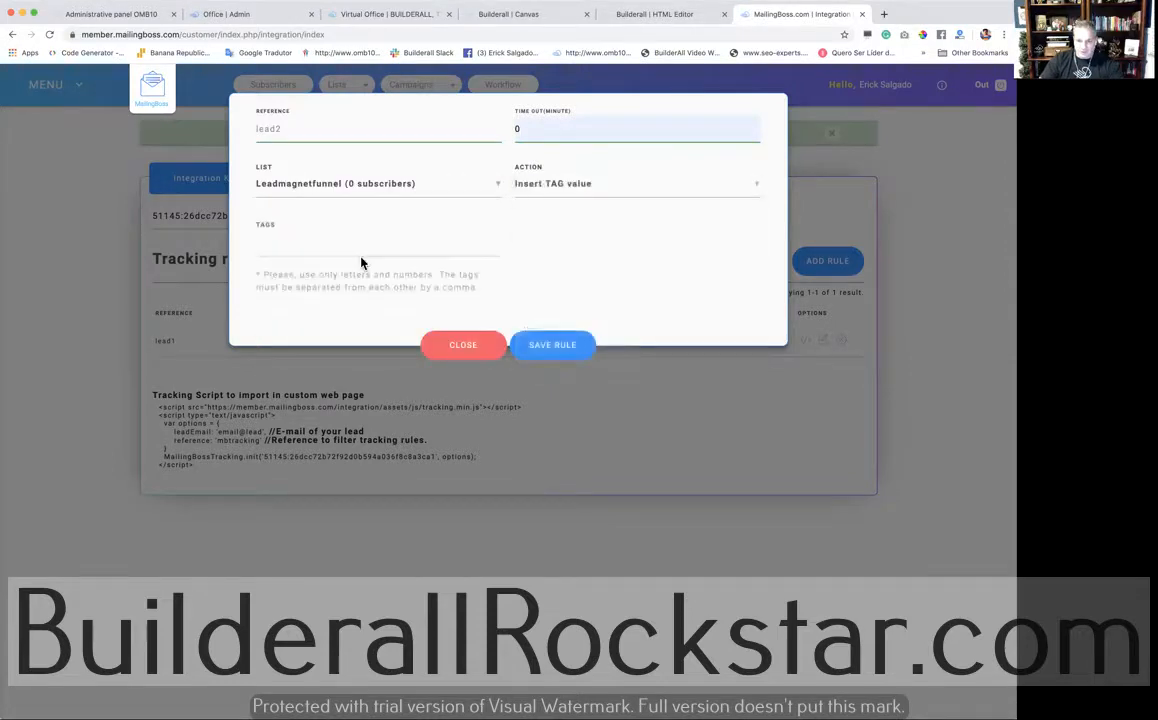
click(329, 250)
text(lkead)
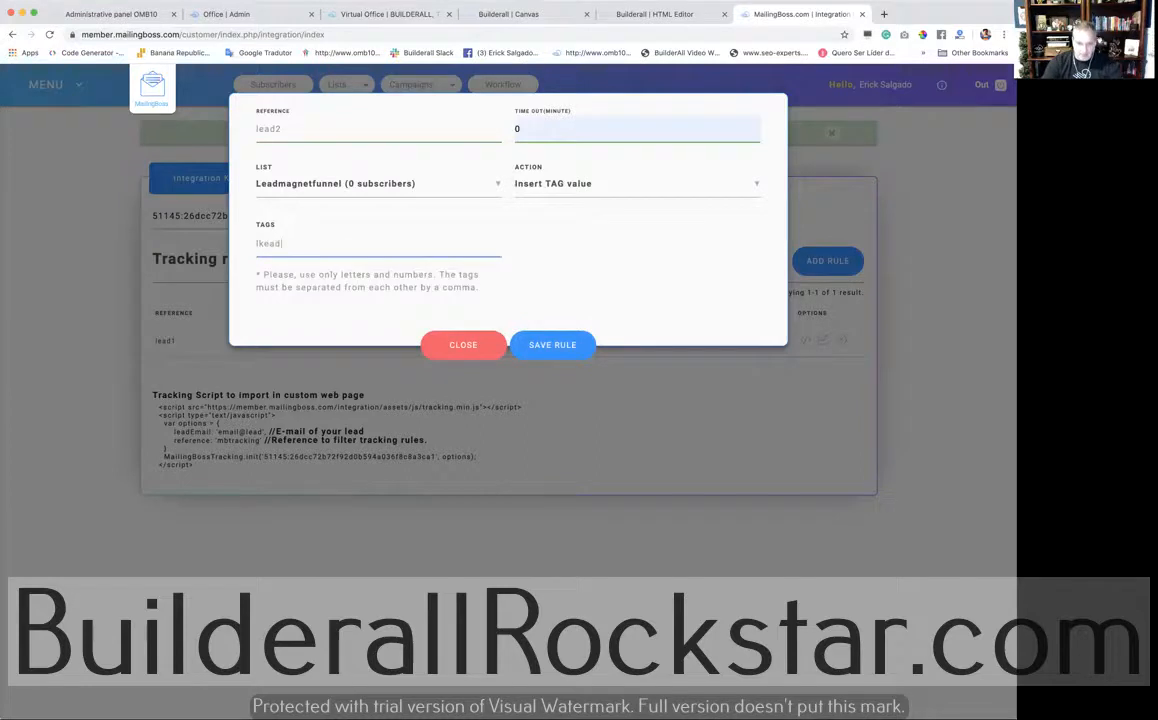
key(BackSpace)
key(BackSpace)
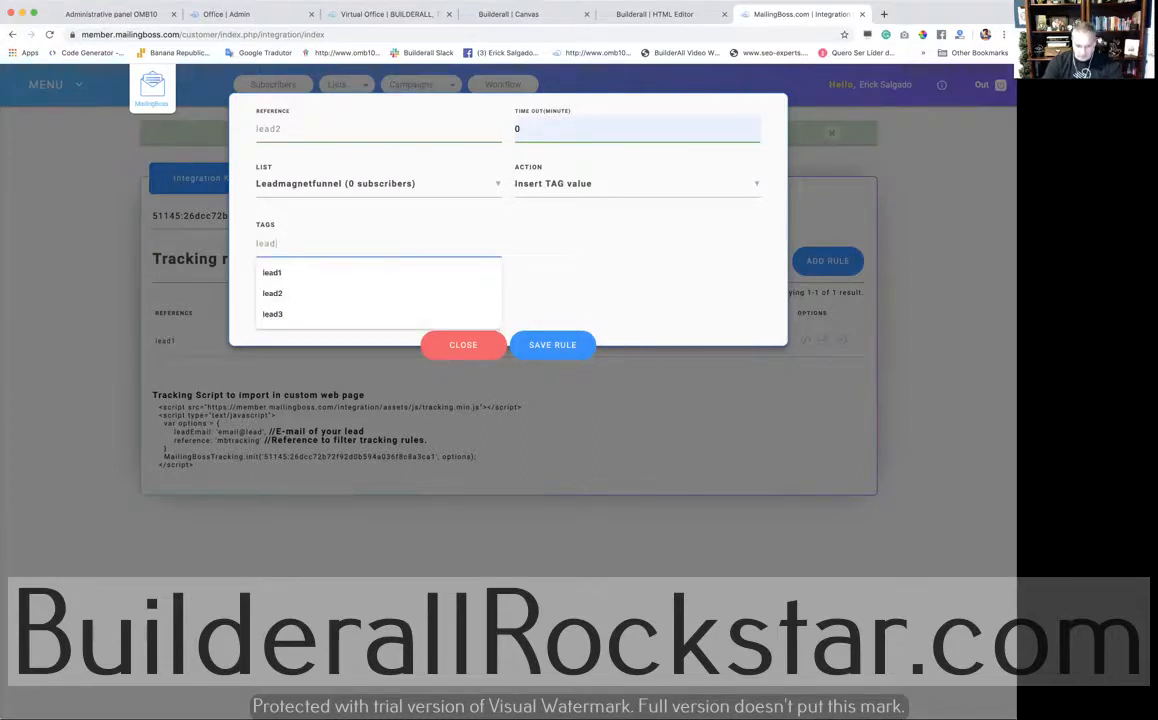
text(ead)
click(397, 285)
click(553, 345)
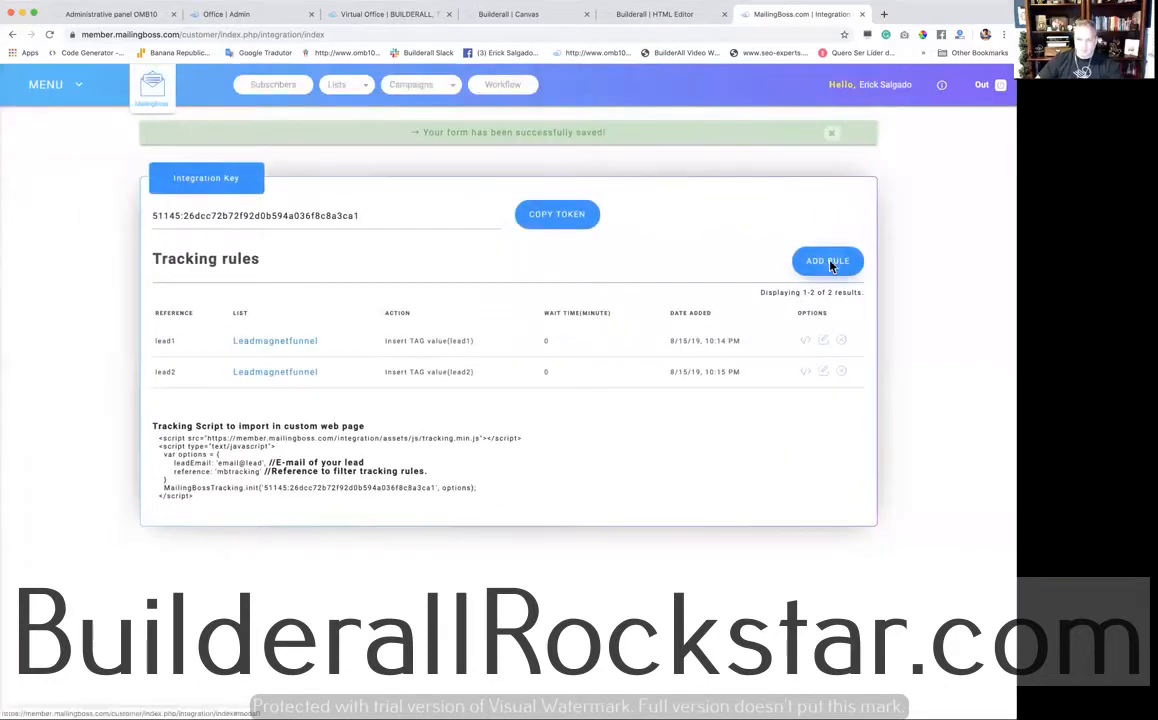
- Add and save rule lead3: wait 0, list Leadmagnetfunnel, Insert TAG value with tag lead3
click(828, 259)
click(323, 134)
text(lead)
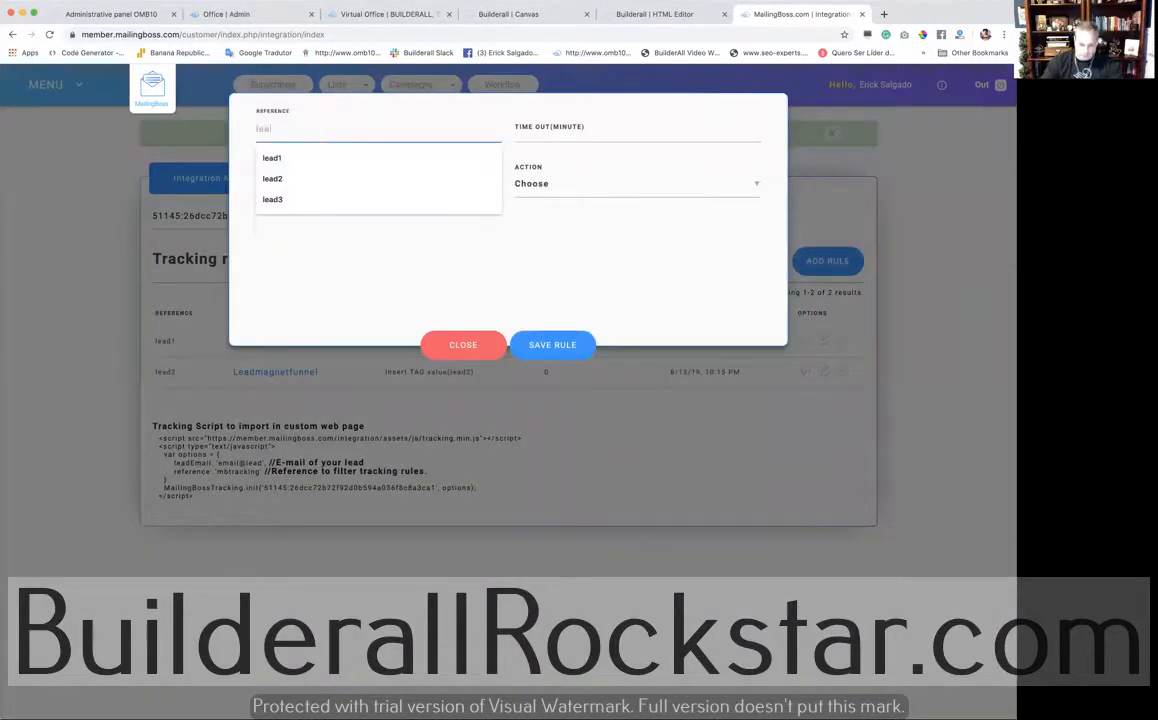
text(3)
click(529, 130)
click(535, 160)
click(320, 188)
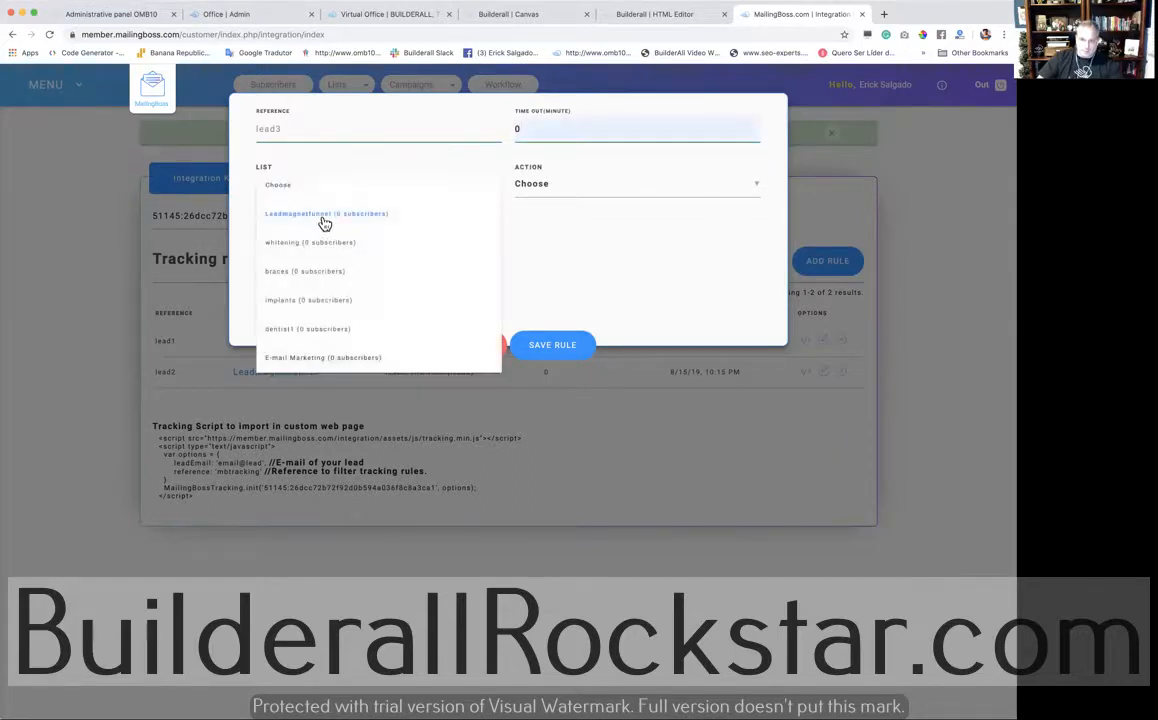
click(323, 222)
click(571, 190)
click(561, 251)
click(354, 243)
text(leade)
key(BackSpace)
key(BackSpace)
text(3)
click(547, 346)
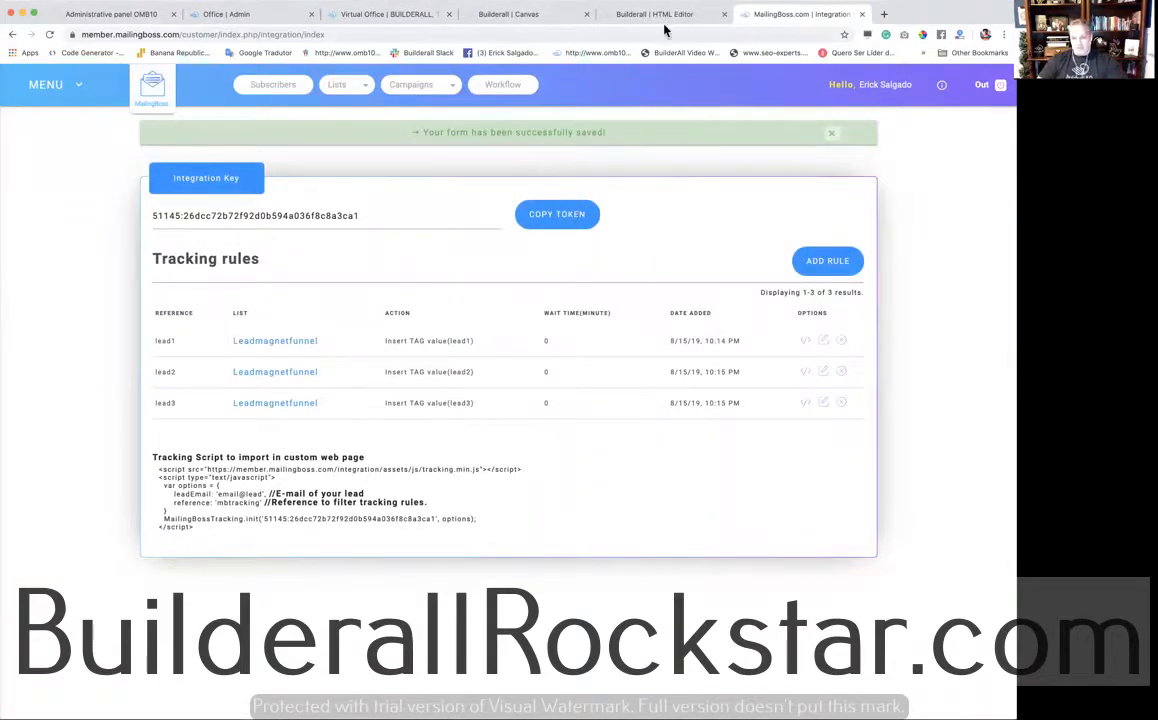
- Enter lead1 as the thank-you page's Mailing Boss Reference TAG and save its settings
click(608, 16)
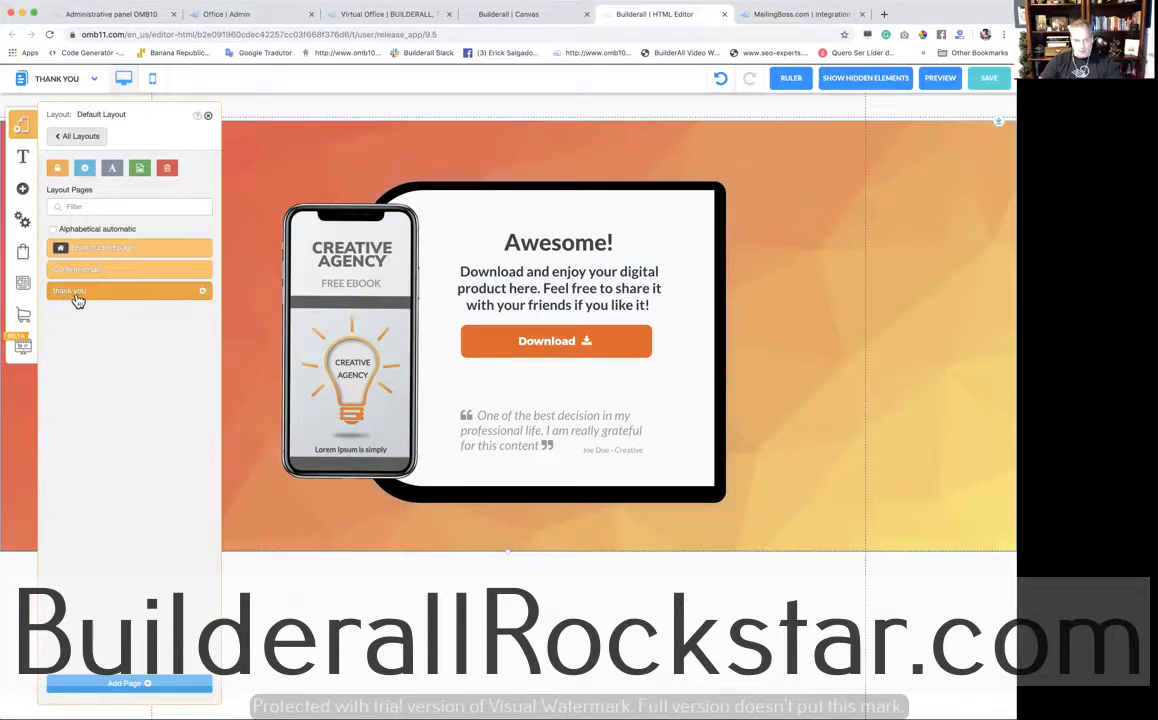
click(203, 293)
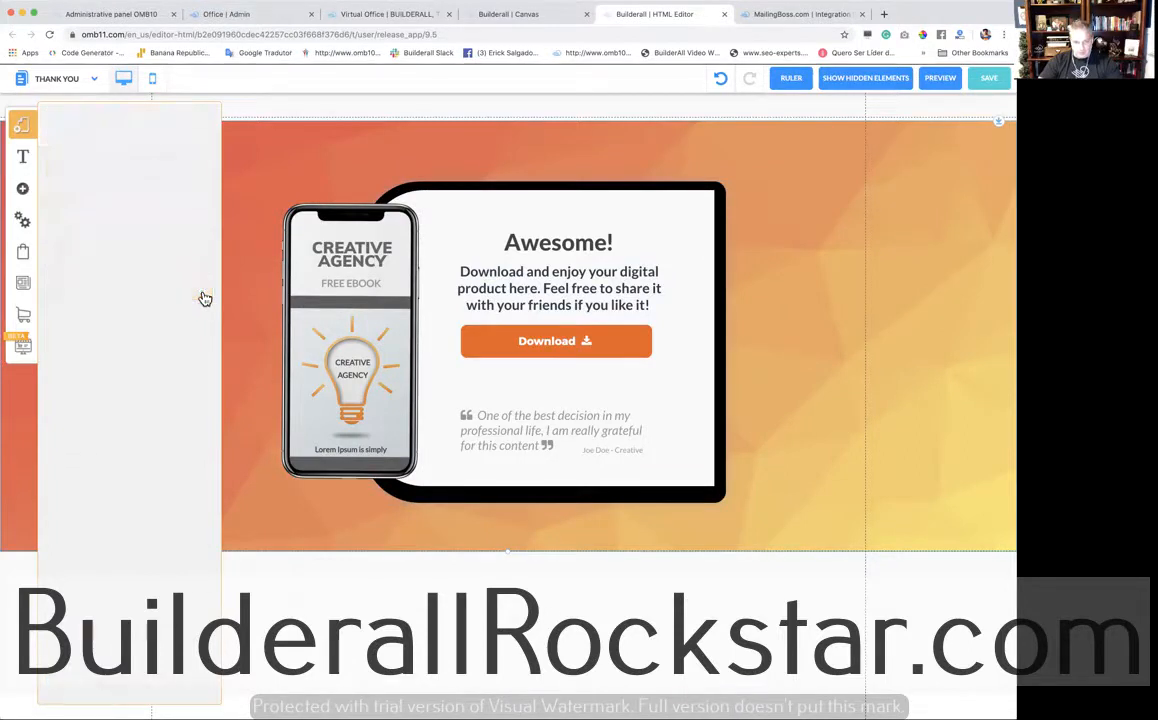
scroll(166, 366, down, 1)
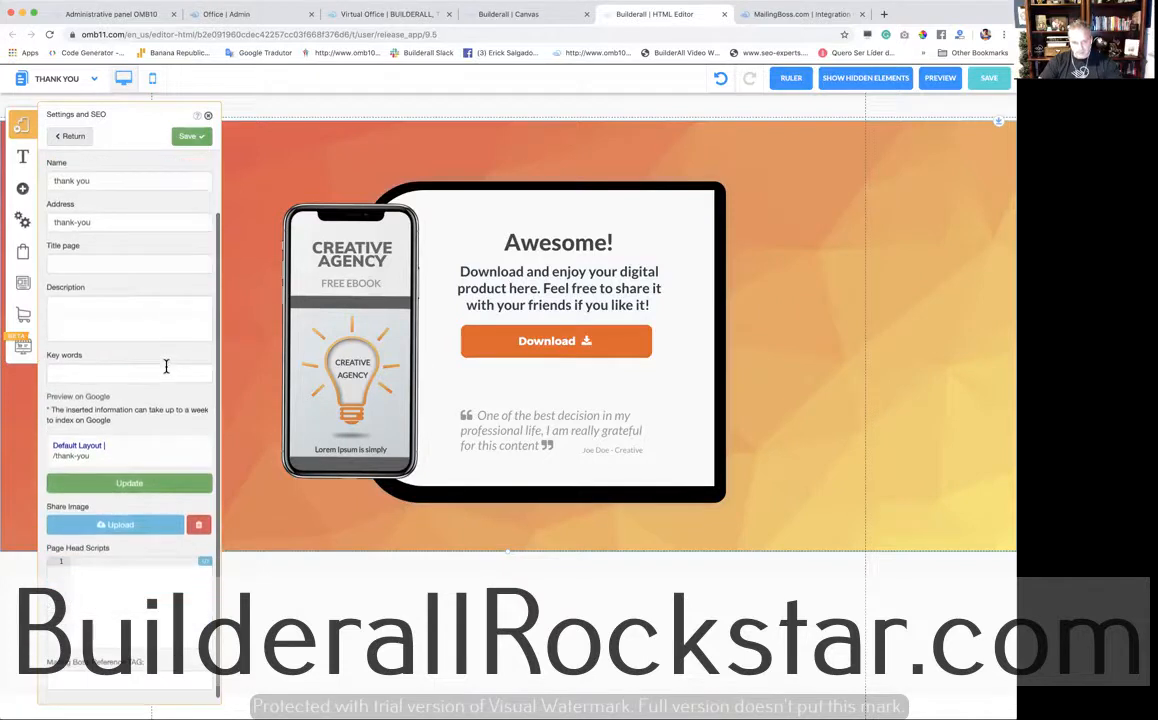
click(101, 683)
text(lead1)
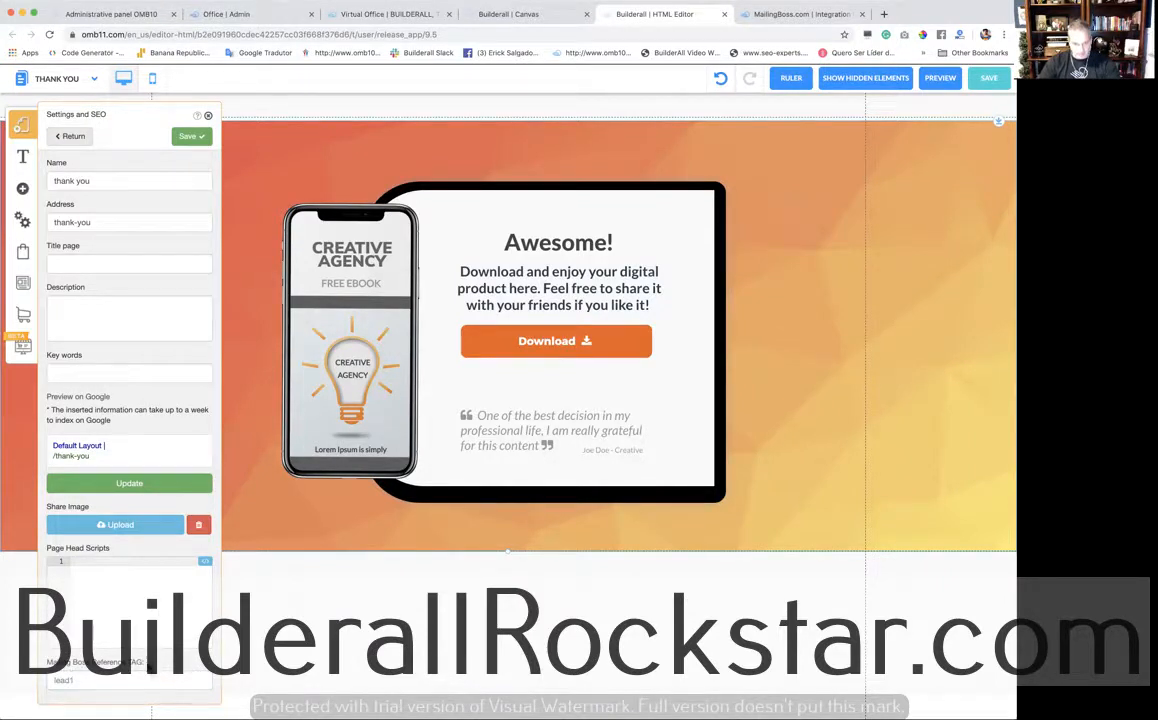
click(191, 141)
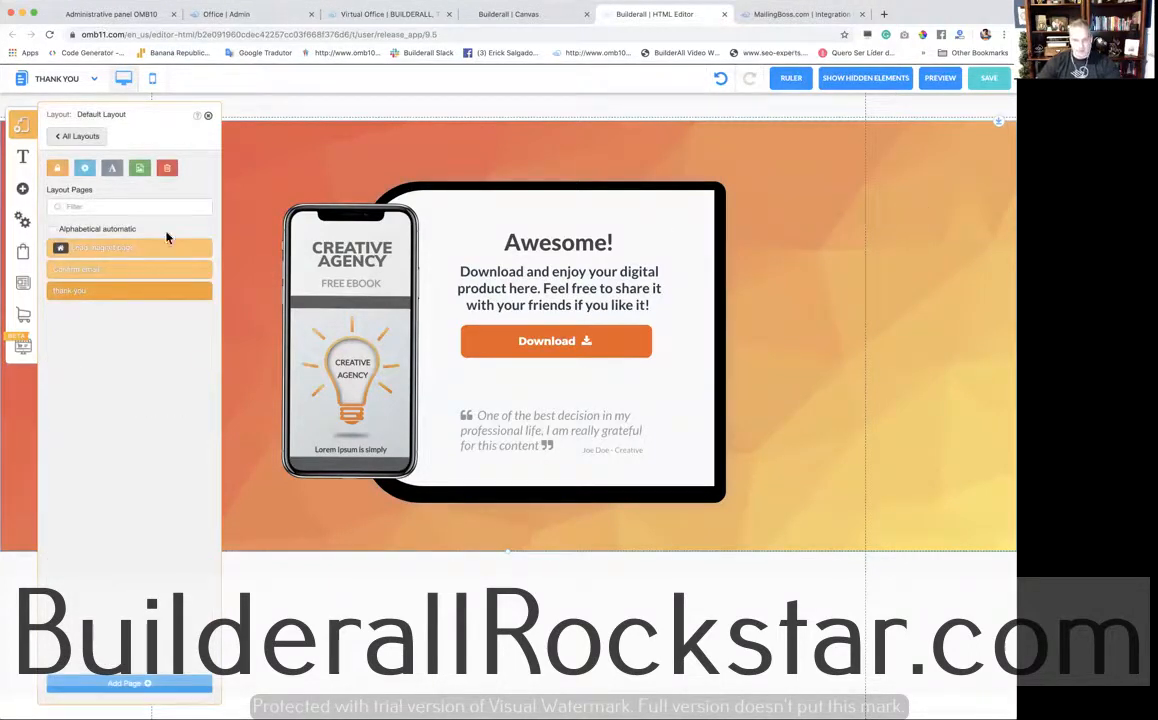
- On the lead magnet page, review the opt-in form's thank-you redirect URL and close it unchanged
click(143, 252)
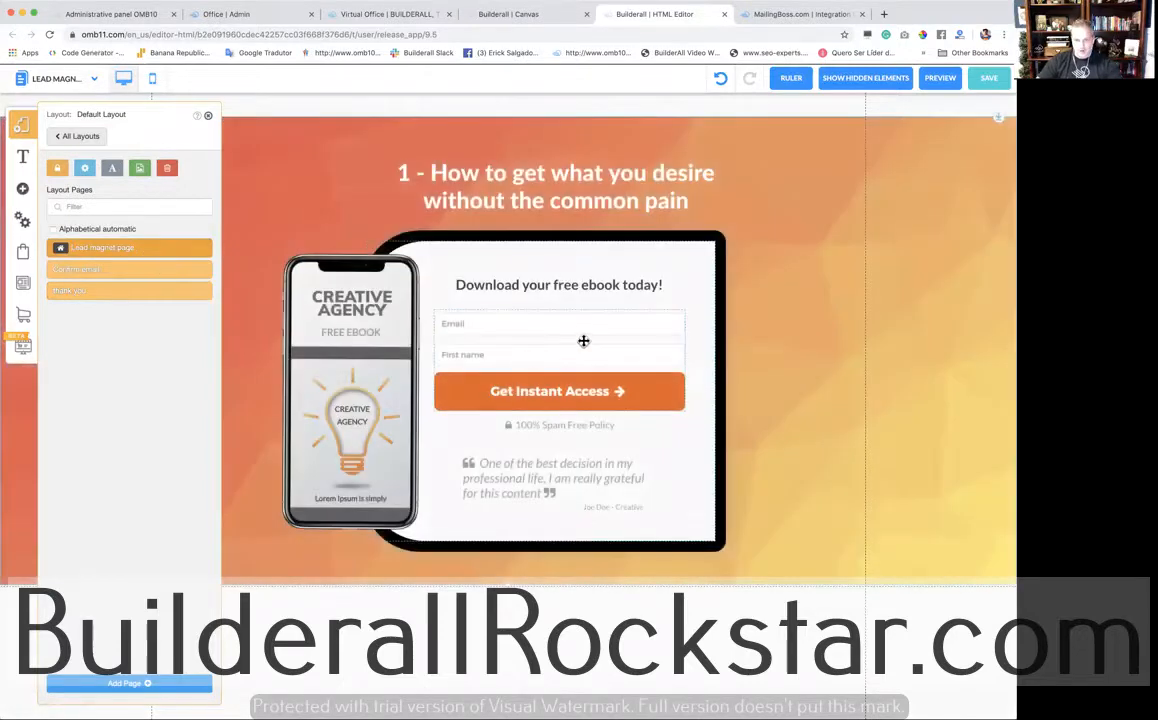
click(582, 342)
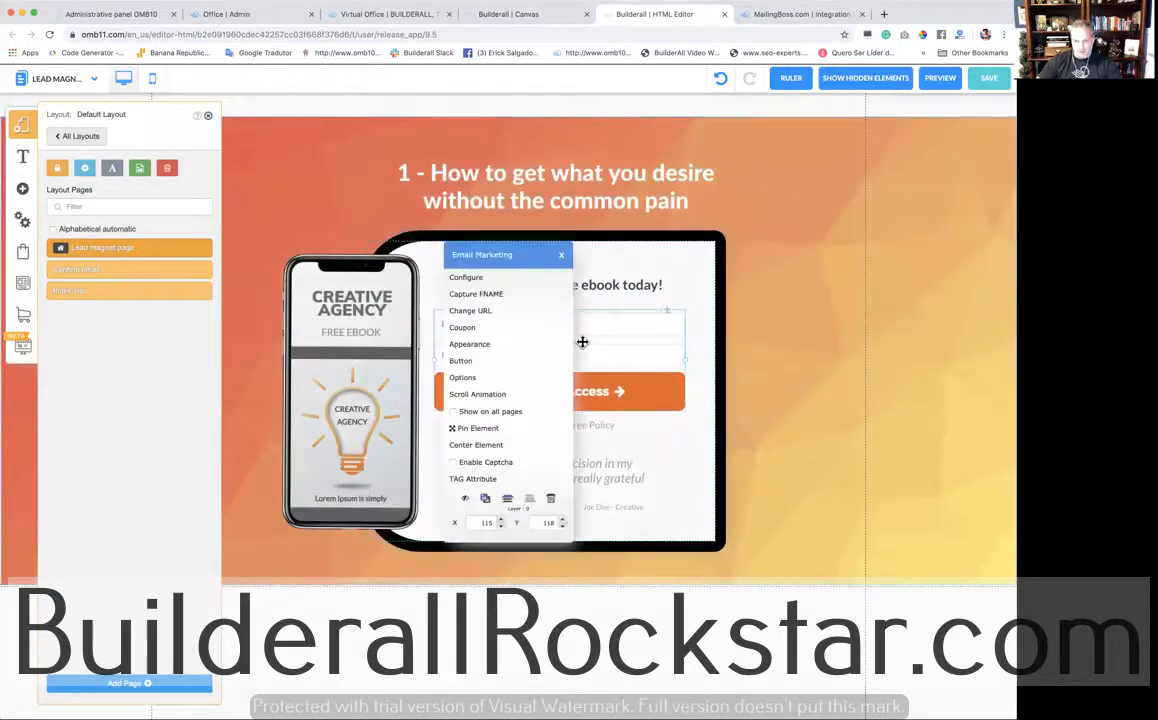
click(486, 311)
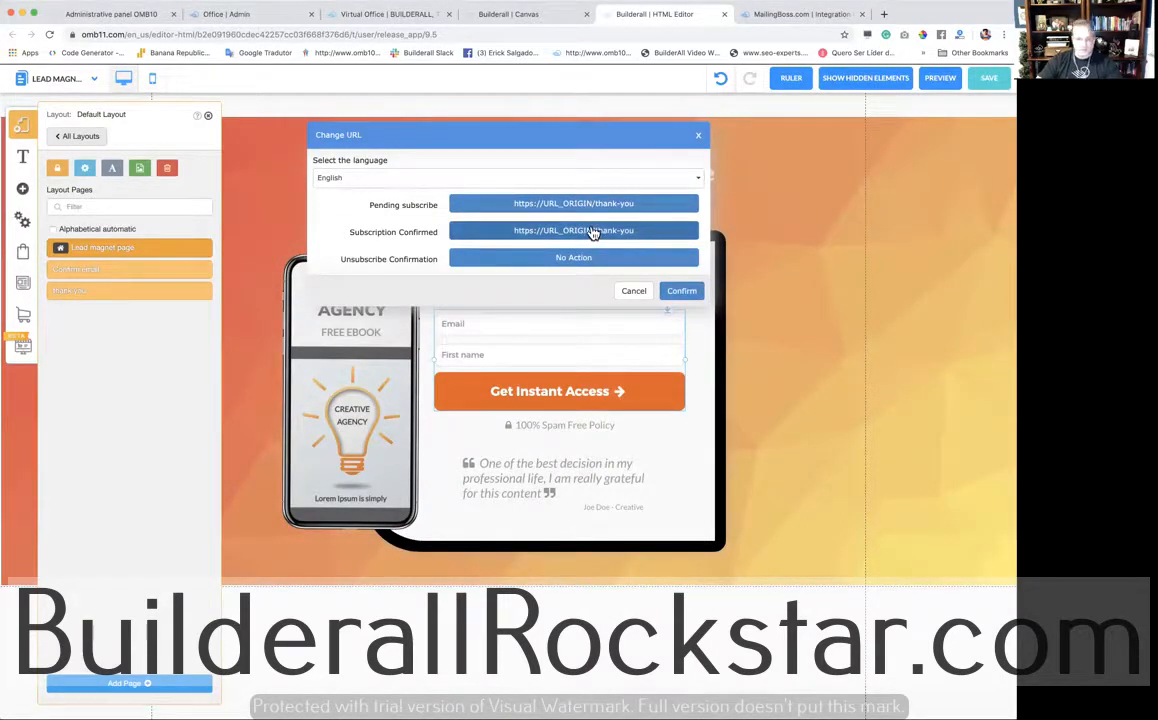
click(698, 134)
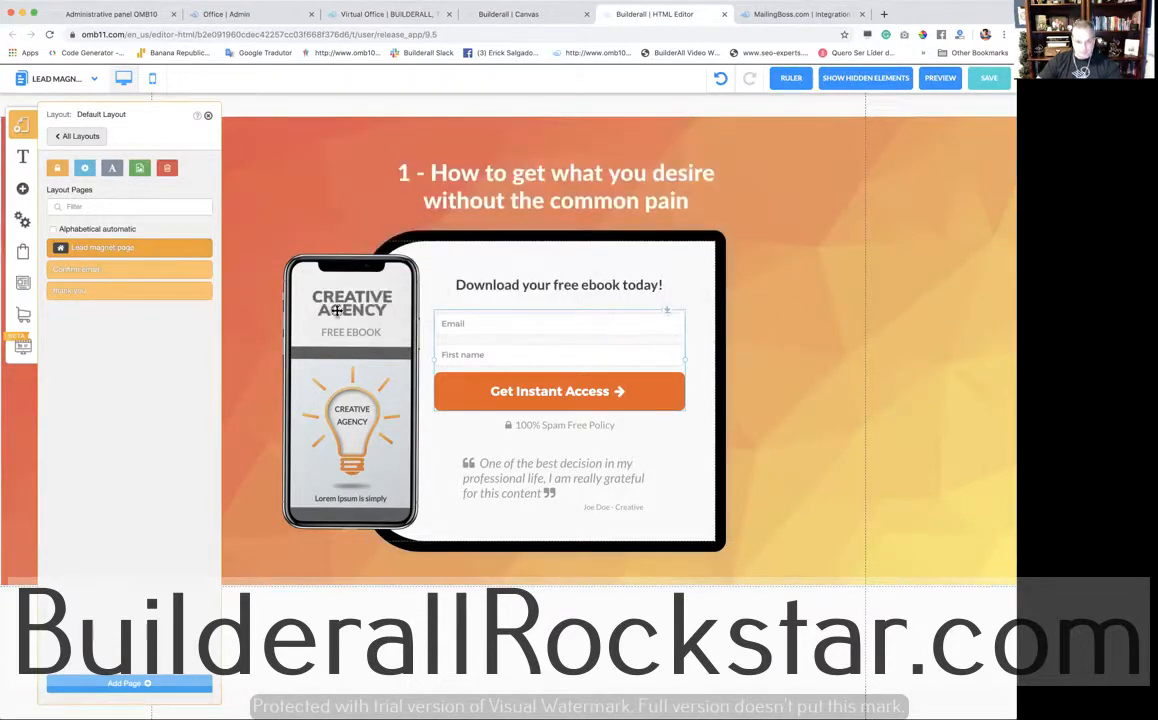
- Check the MailingBoss integration key in the lead magnet page's Settings and SEO
click(85, 170)
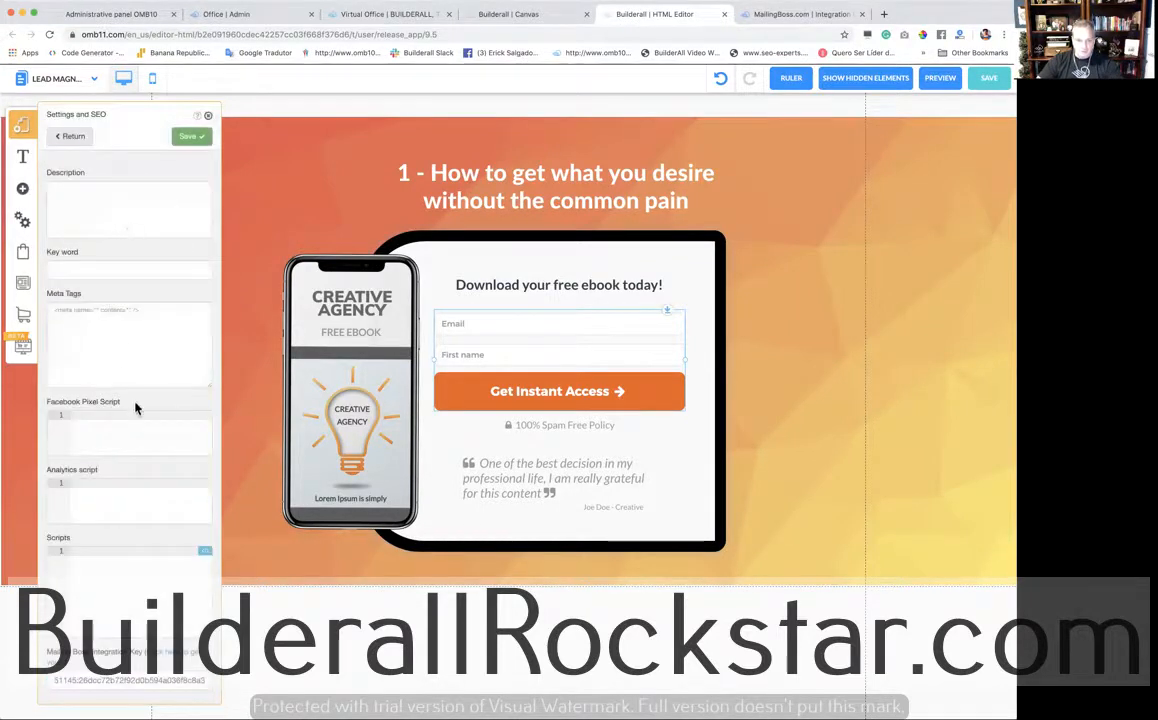
drag(55, 680, 205, 680)
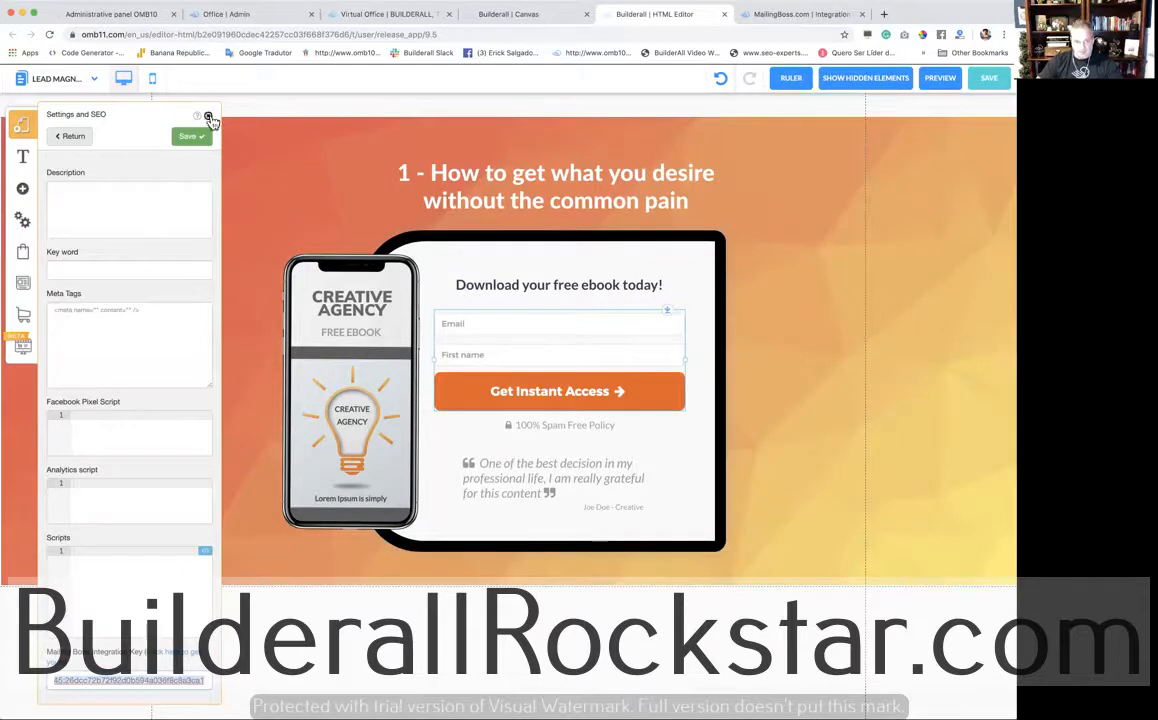
click(208, 116)
- Return to the Default Layout's thank you page and check its settings
click(22, 125)
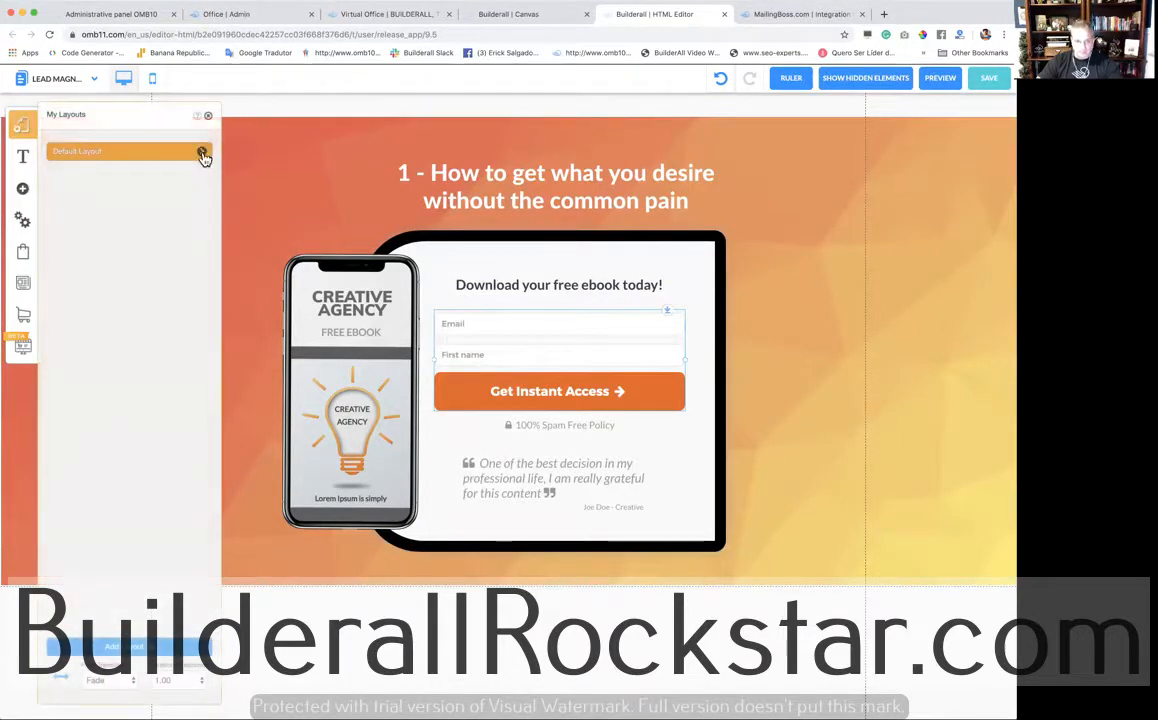
click(202, 154)
click(202, 295)
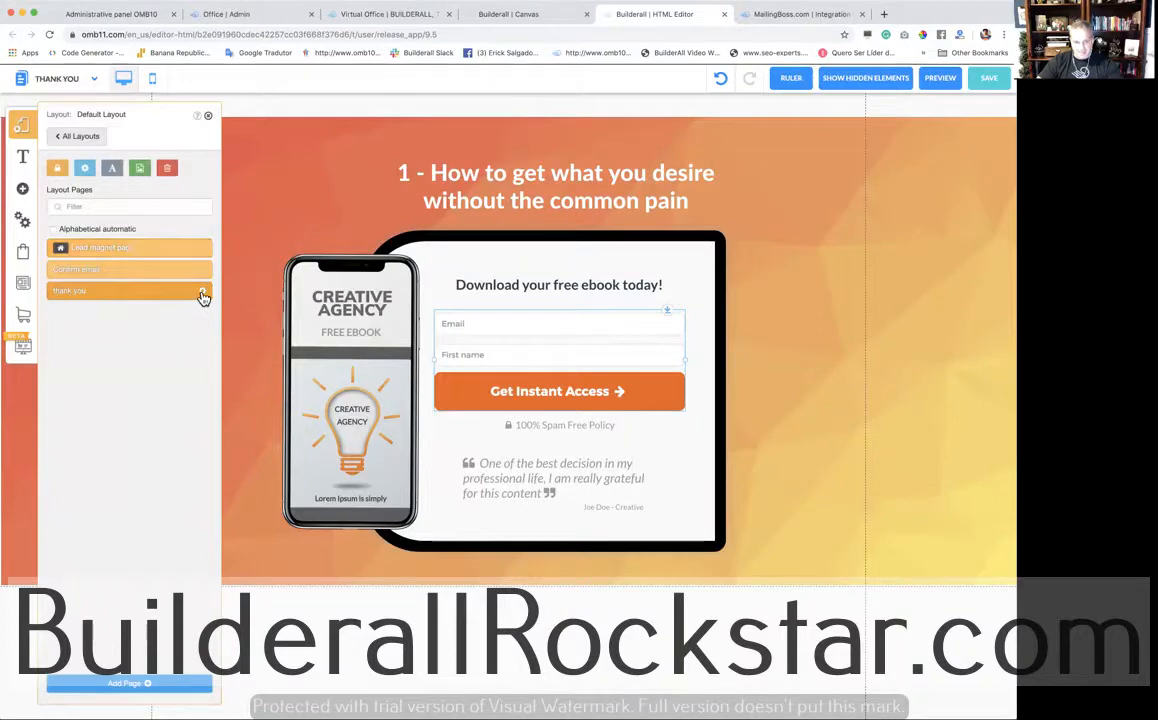
click(203, 296)
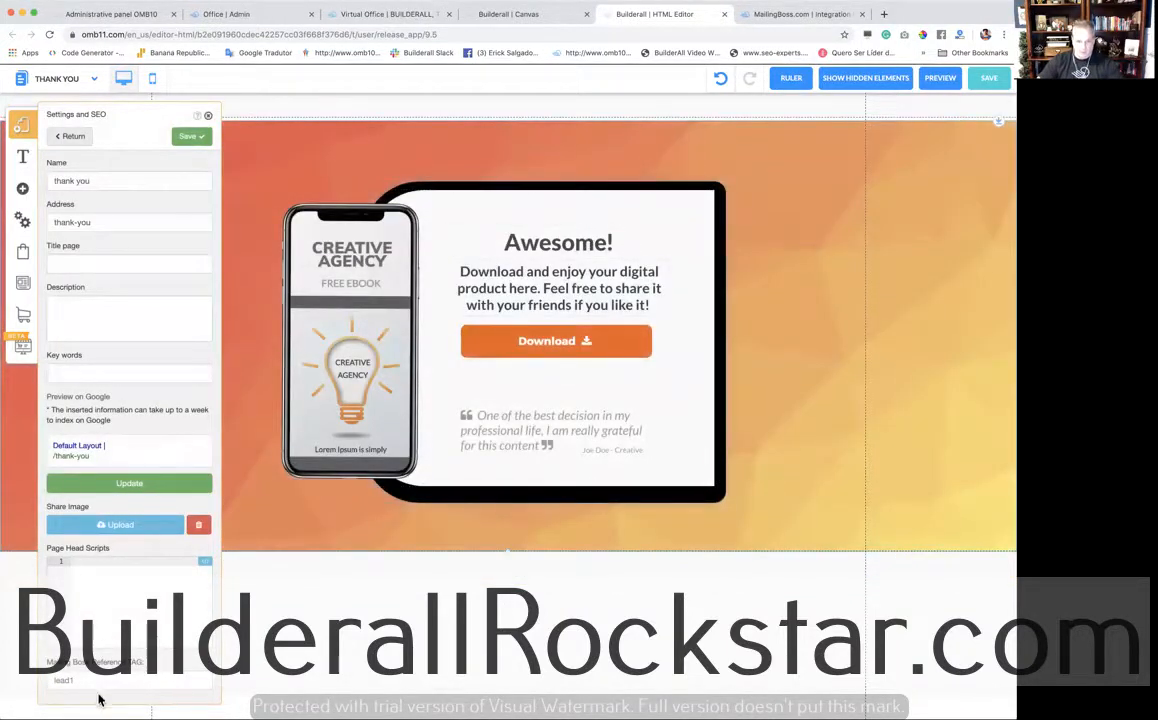
click(208, 118)
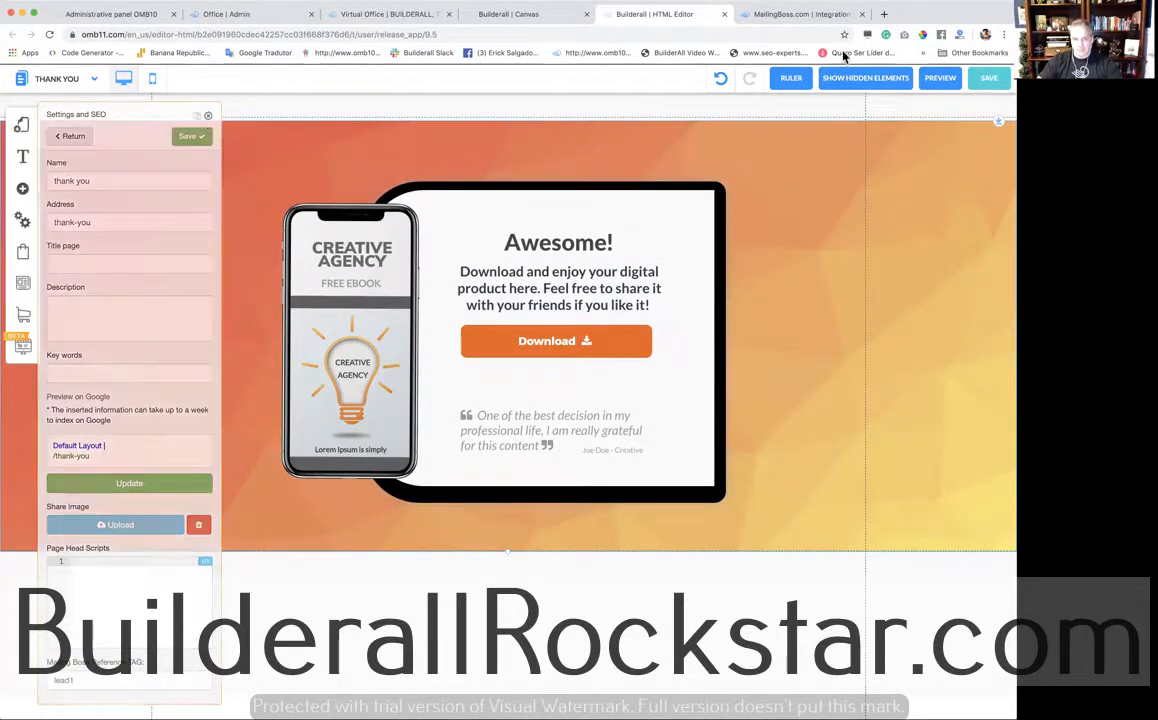
- Save all three changed pages, close the HTML Editor, and return to the Builderall back office
click(988, 78)
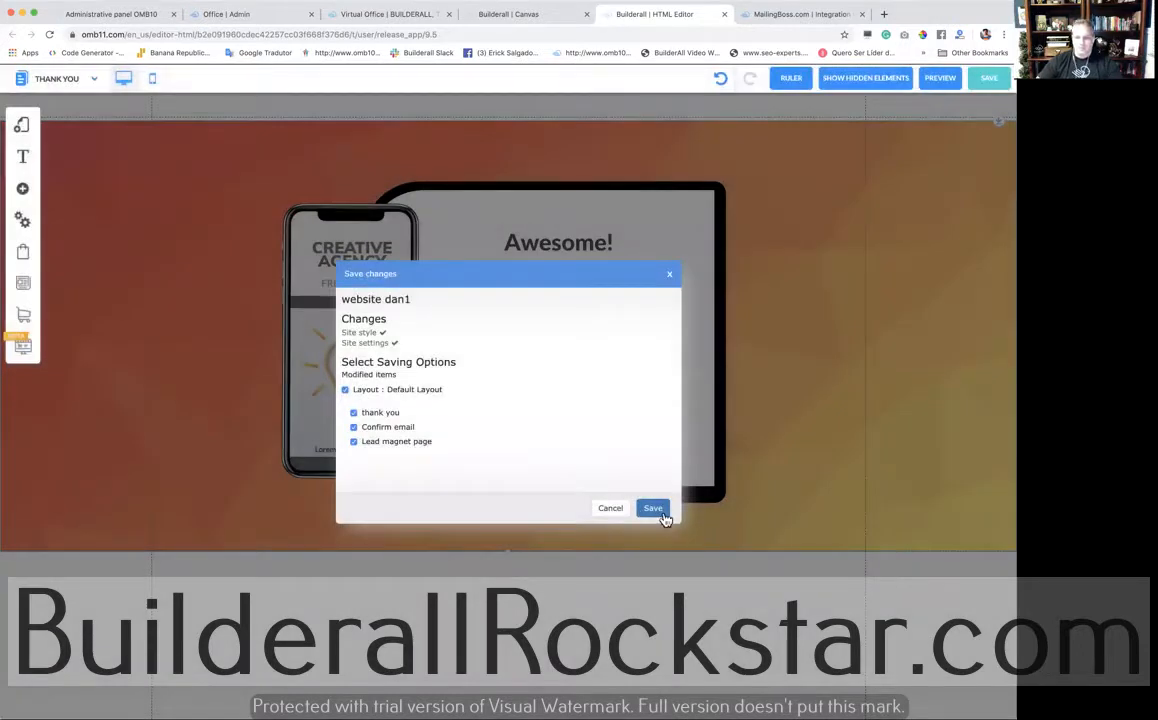
click(661, 510)
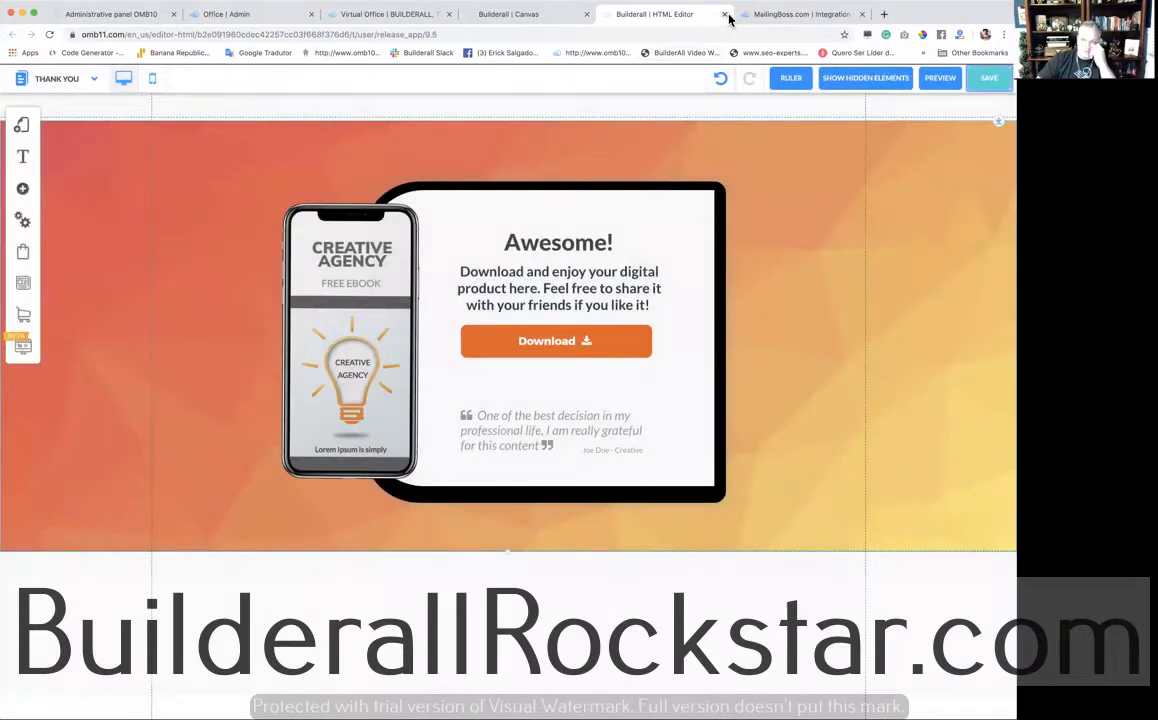
click(725, 15)
click(453, 240)
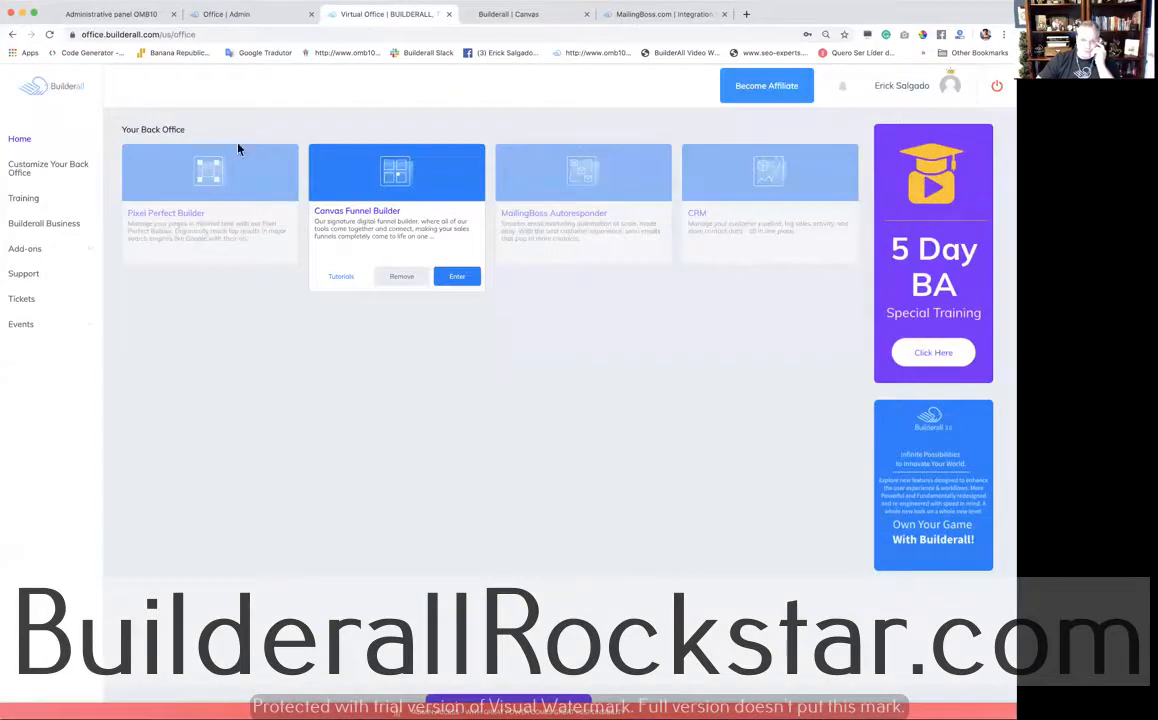
click(370, 14)
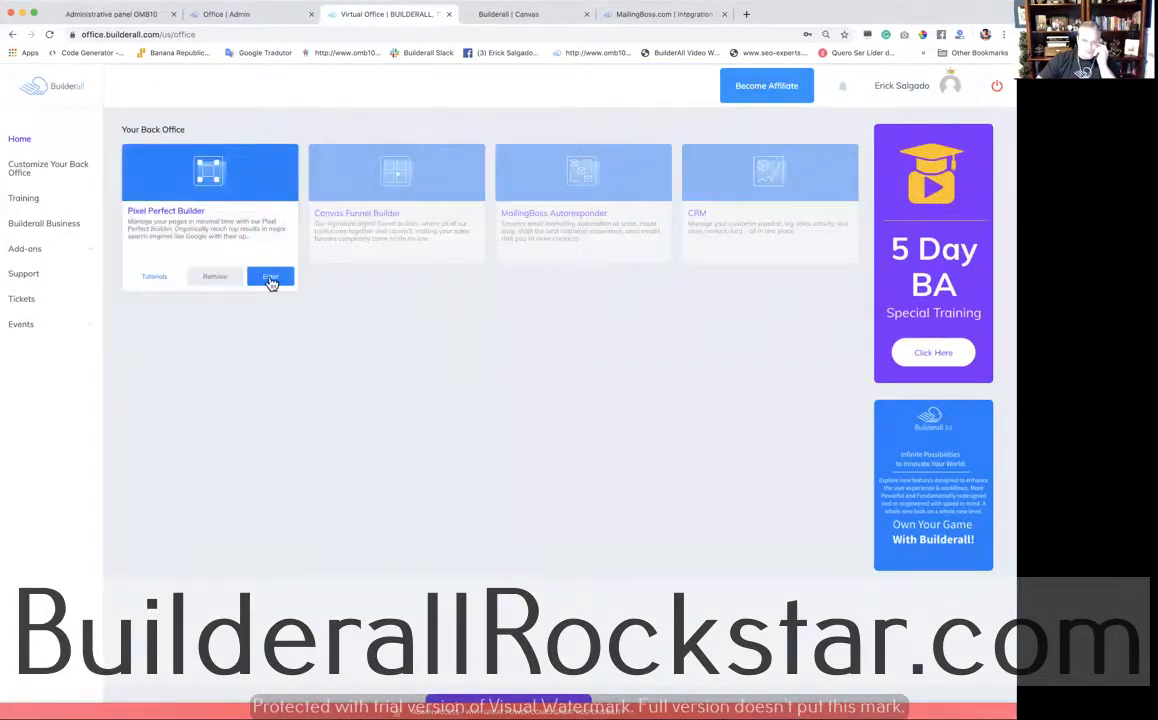
- Enter the Pixel Perfect site builder and open the dan1 site's options menu
click(269, 278)
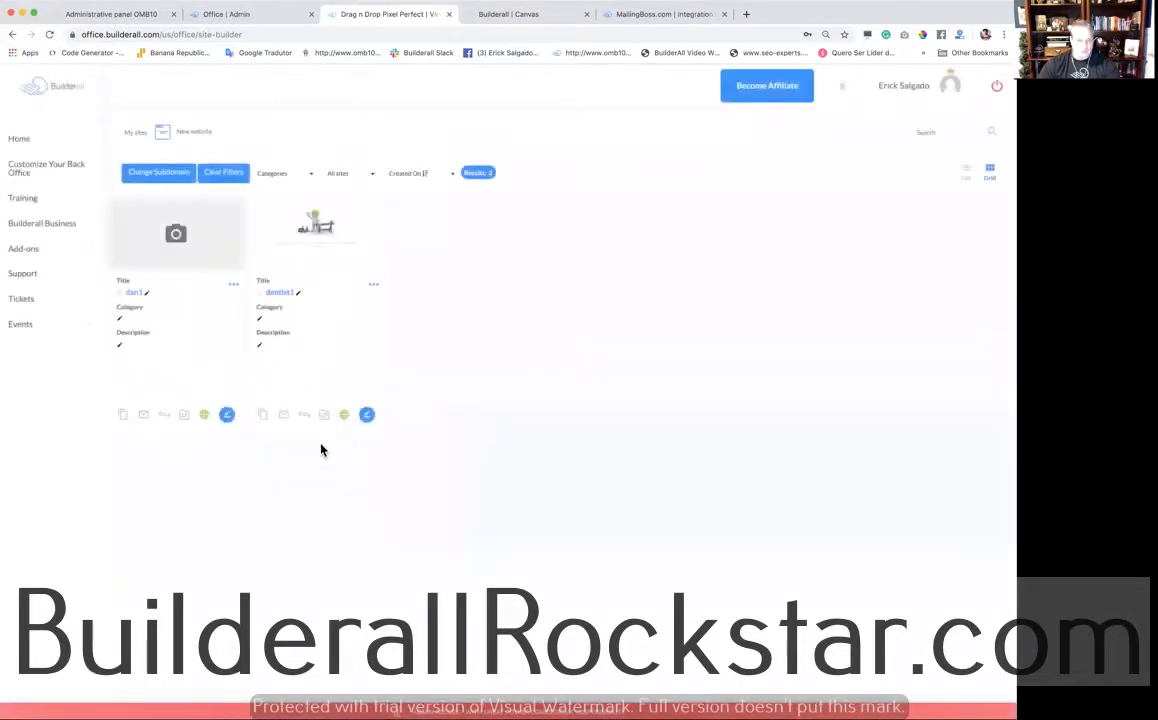
click(233, 285)
- Connect dan1 to its custom subdomain on North America (USA) servers and acknowledge the DNS instructions
click(214, 304)
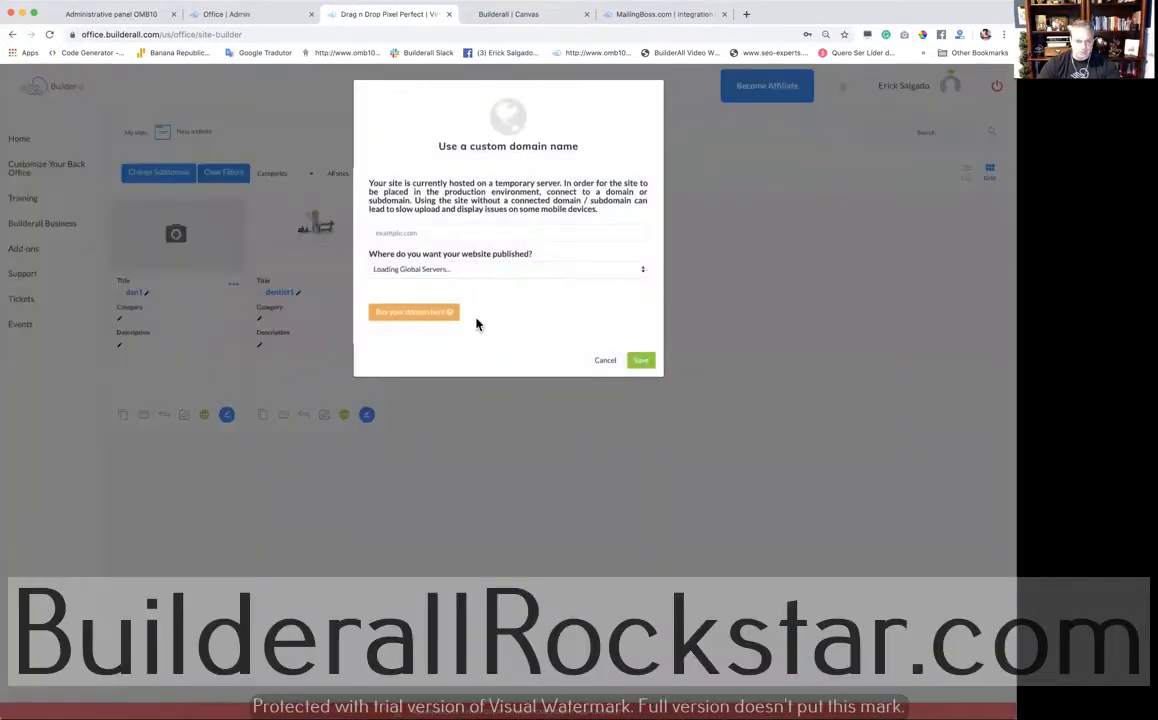
click(441, 230)
text(dan1.ericksalgado.com)
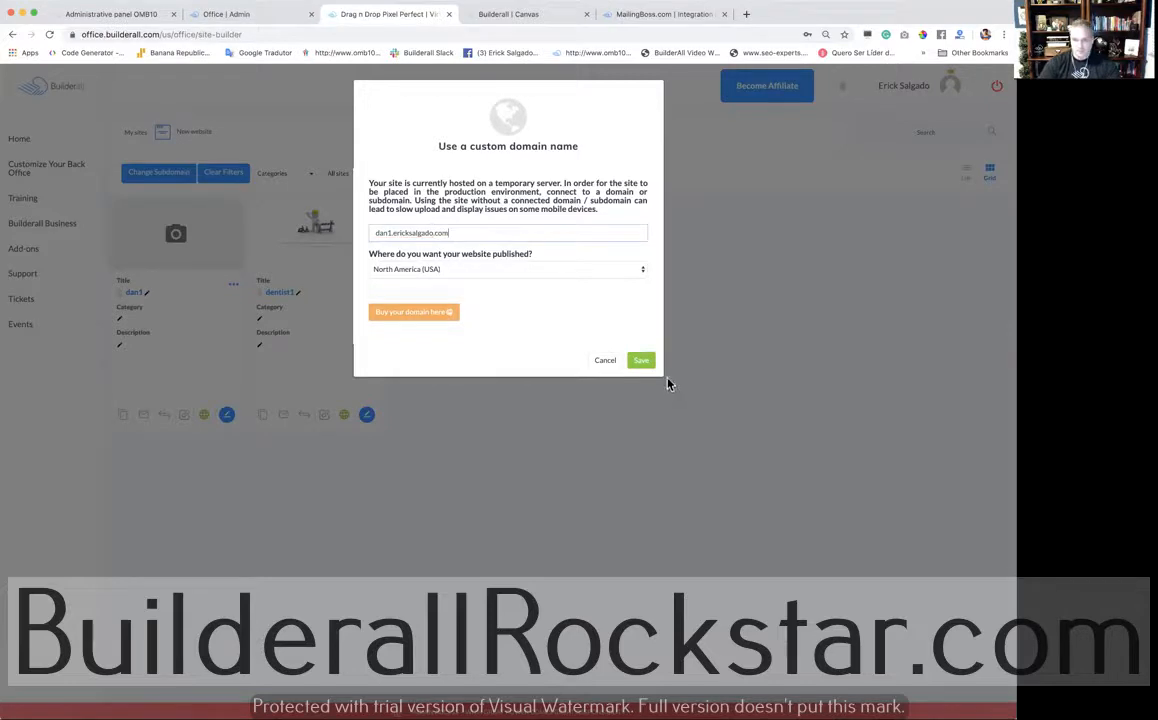
click(639, 362)
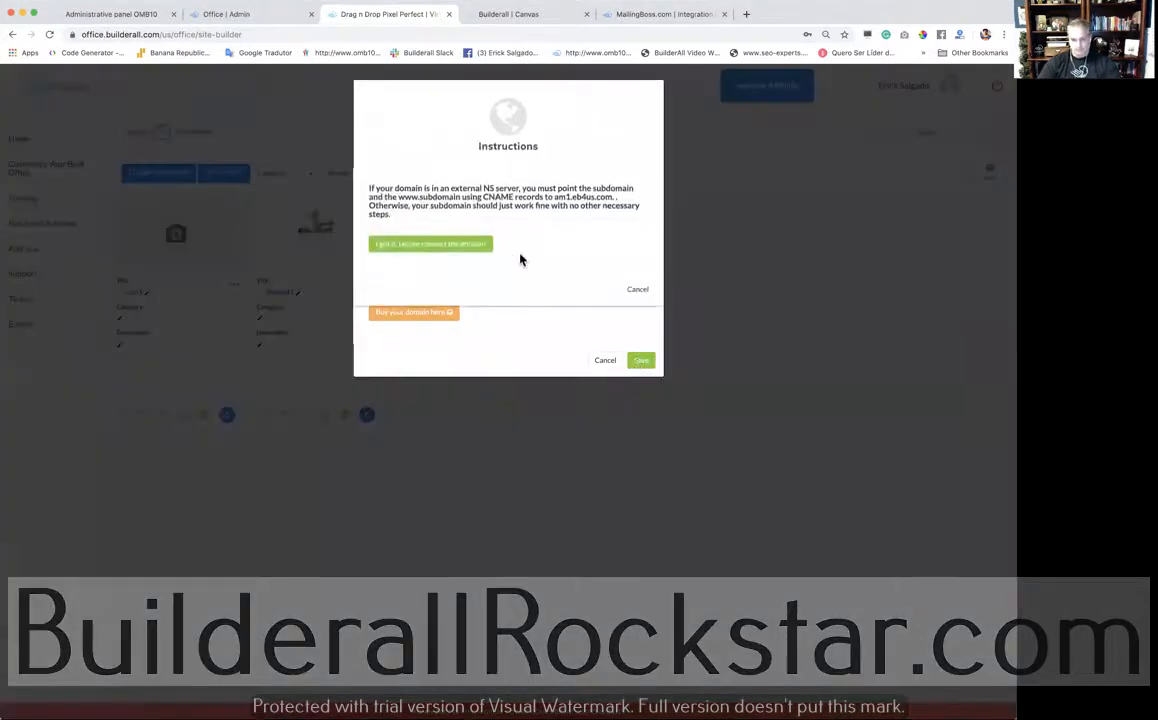
click(475, 248)
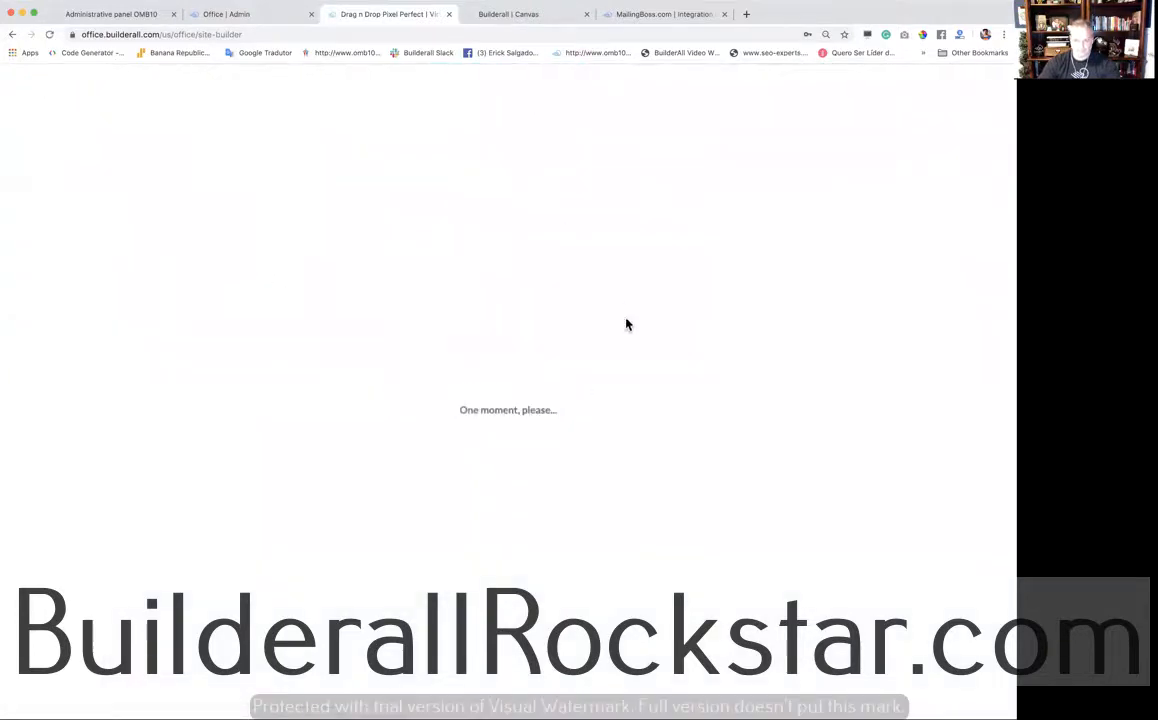
- Duplicate the dan1 site twice, creating dan1_copy_1 and dan1_copy_2
click(235, 285)
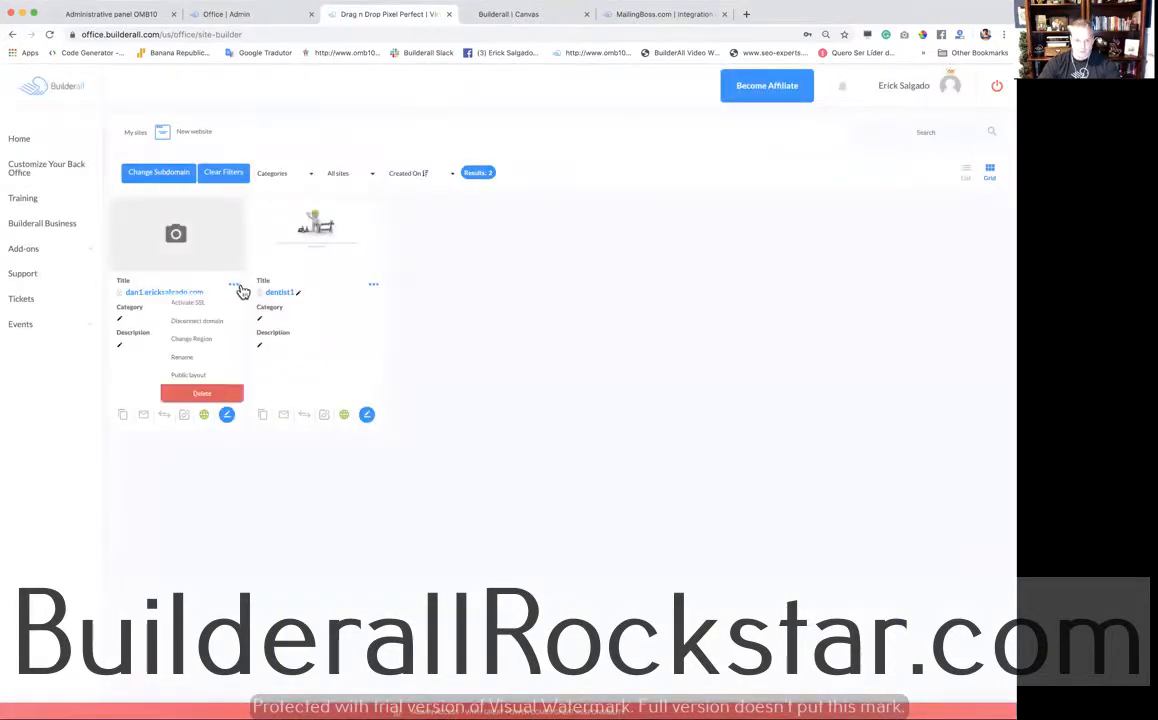
click(615, 129)
click(124, 418)
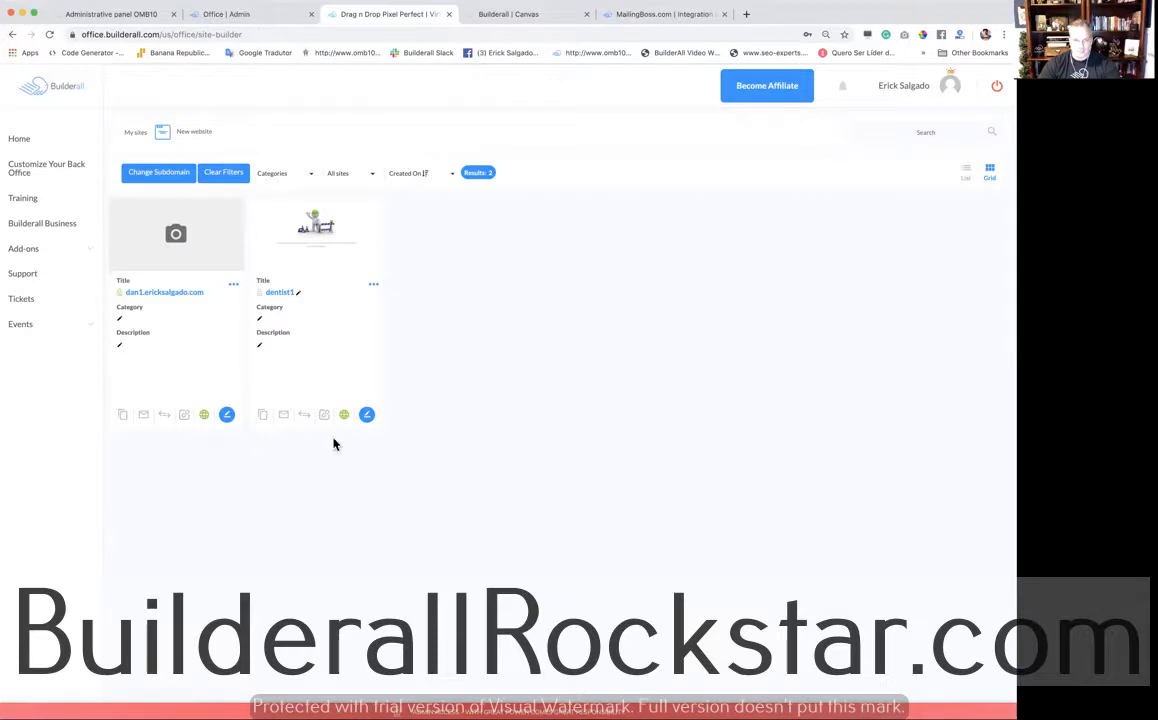
click(123, 416)
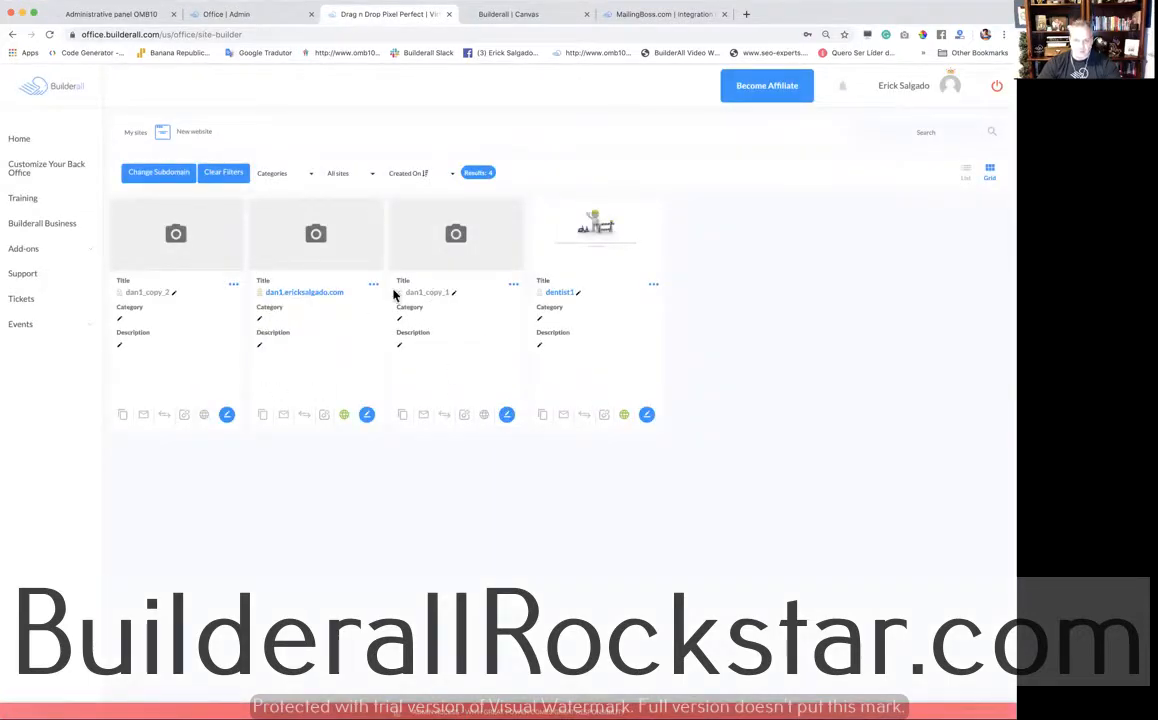
- Open dan1_copy_1 for editing and change the headline's leading number from 1 to 2
click(507, 415)
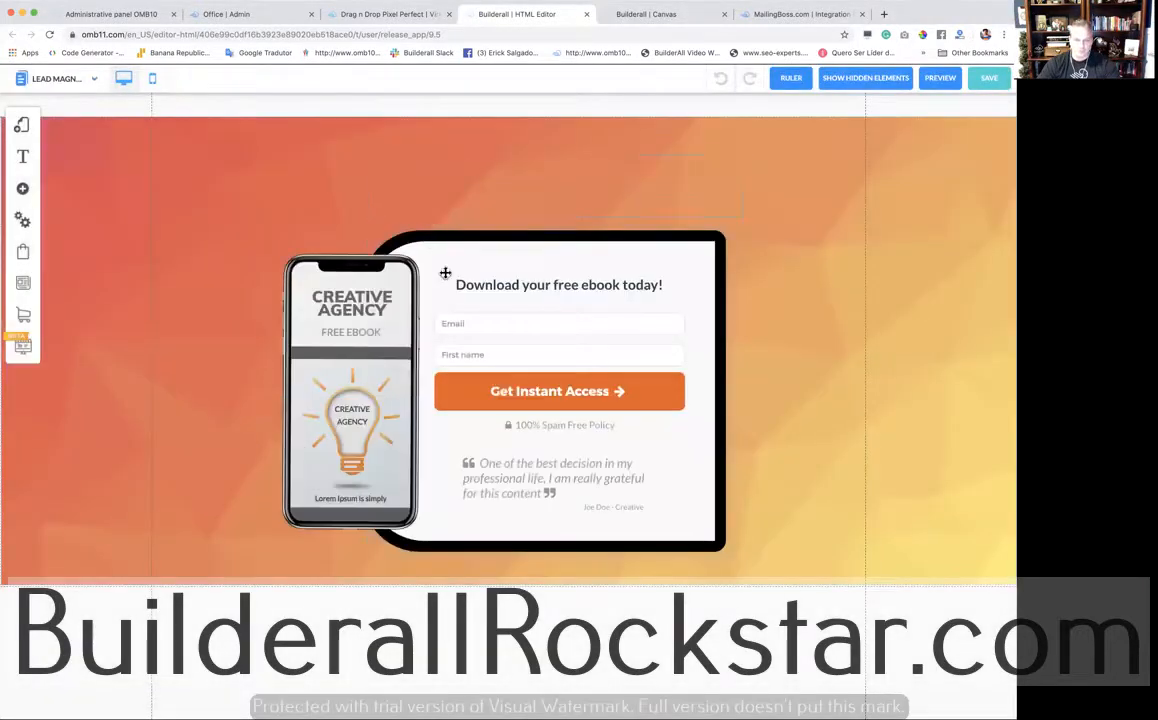
double_click(402, 172)
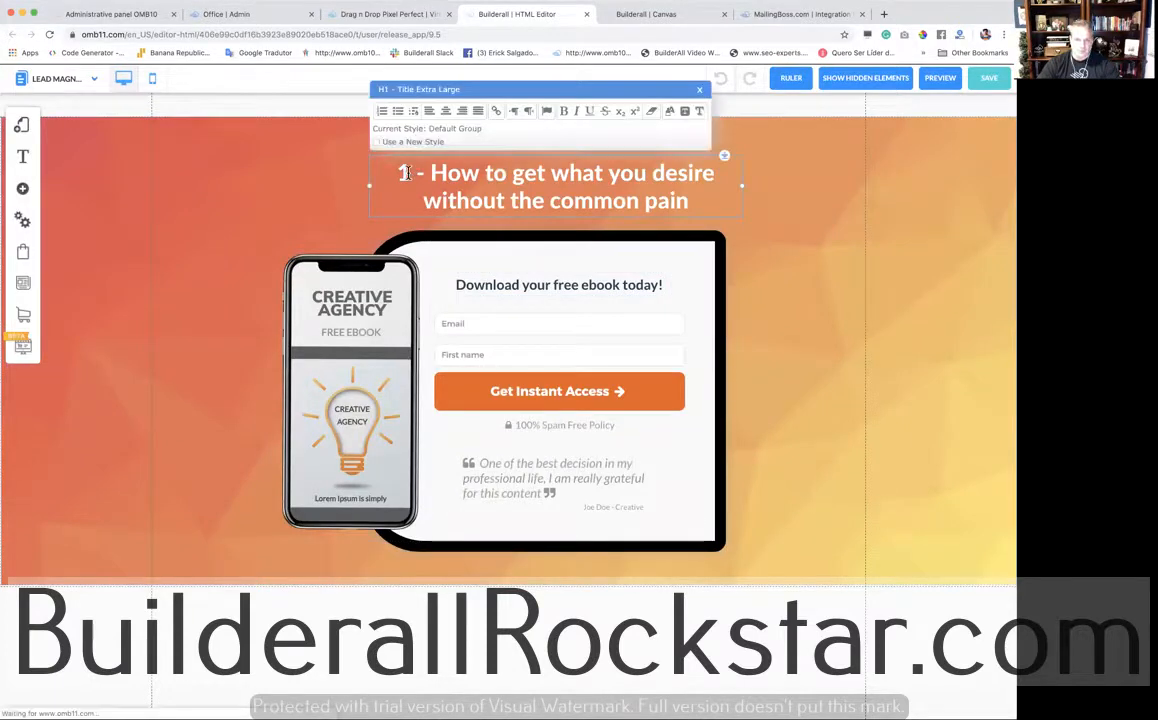
text(2)
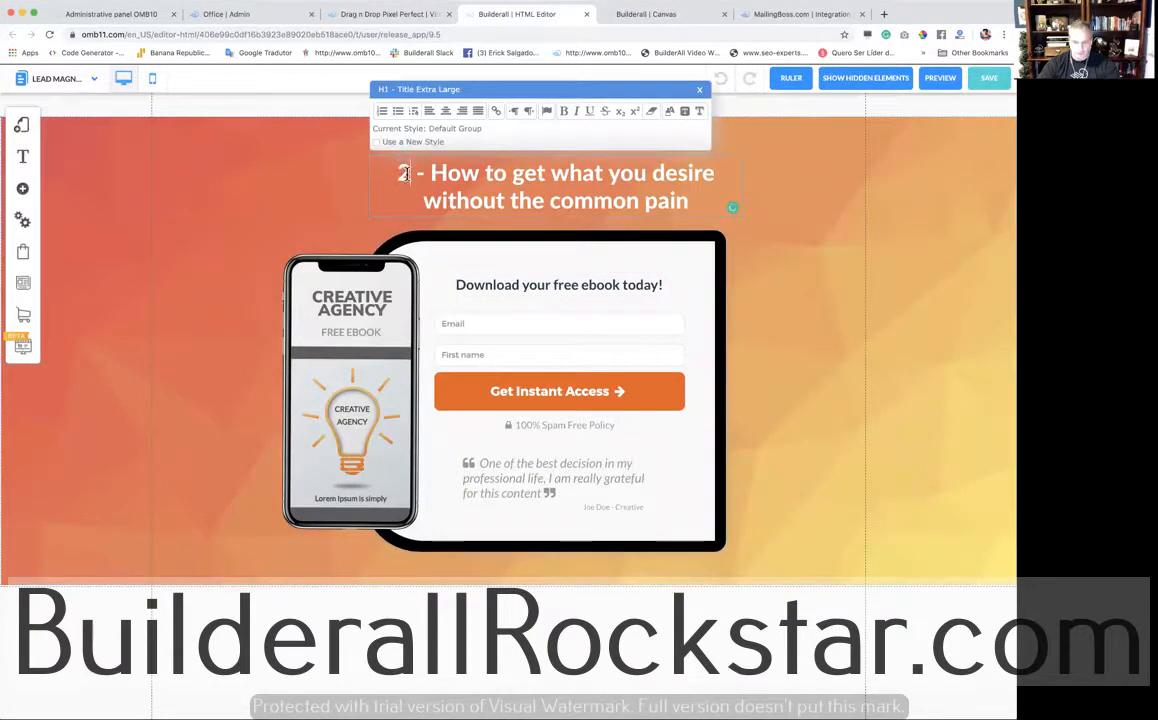
click(830, 234)
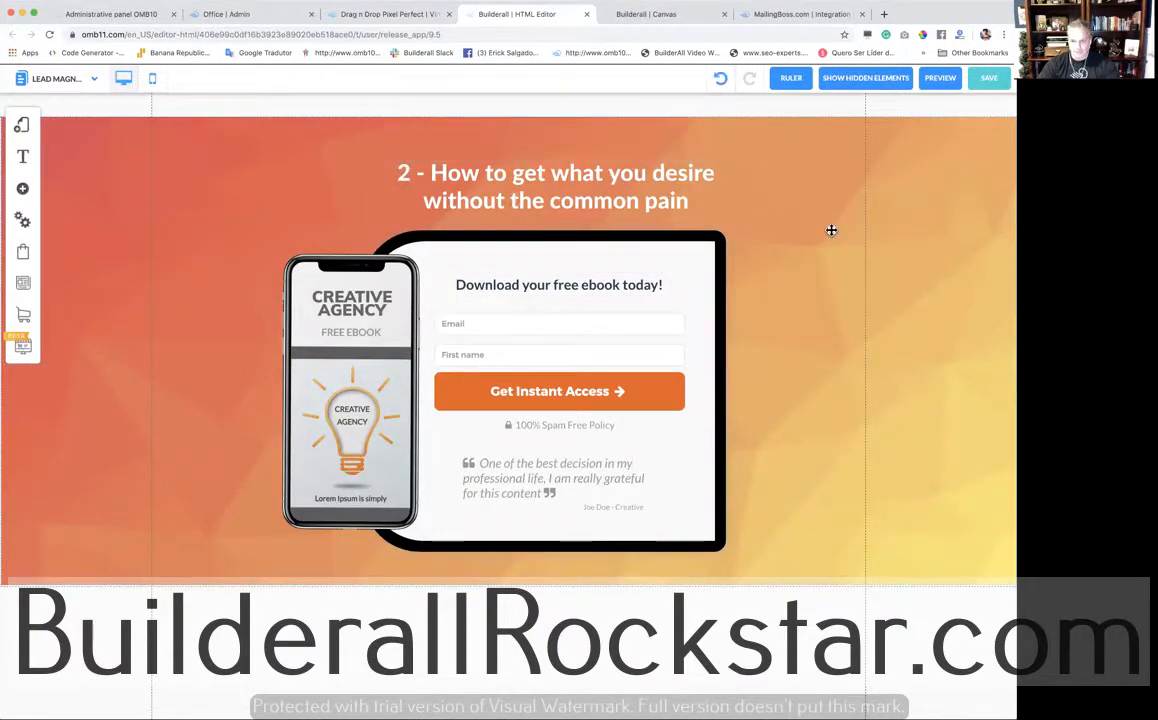
- Review the opt-in form's redirect URL and leave it unchanged
click(563, 338)
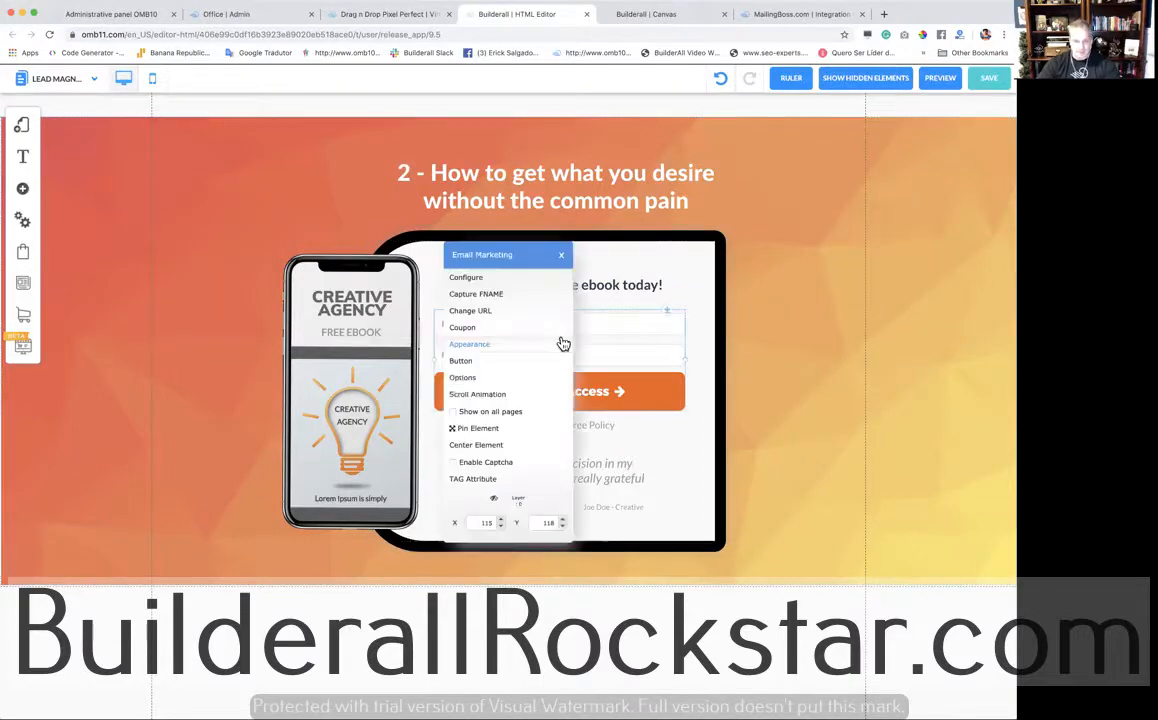
click(507, 311)
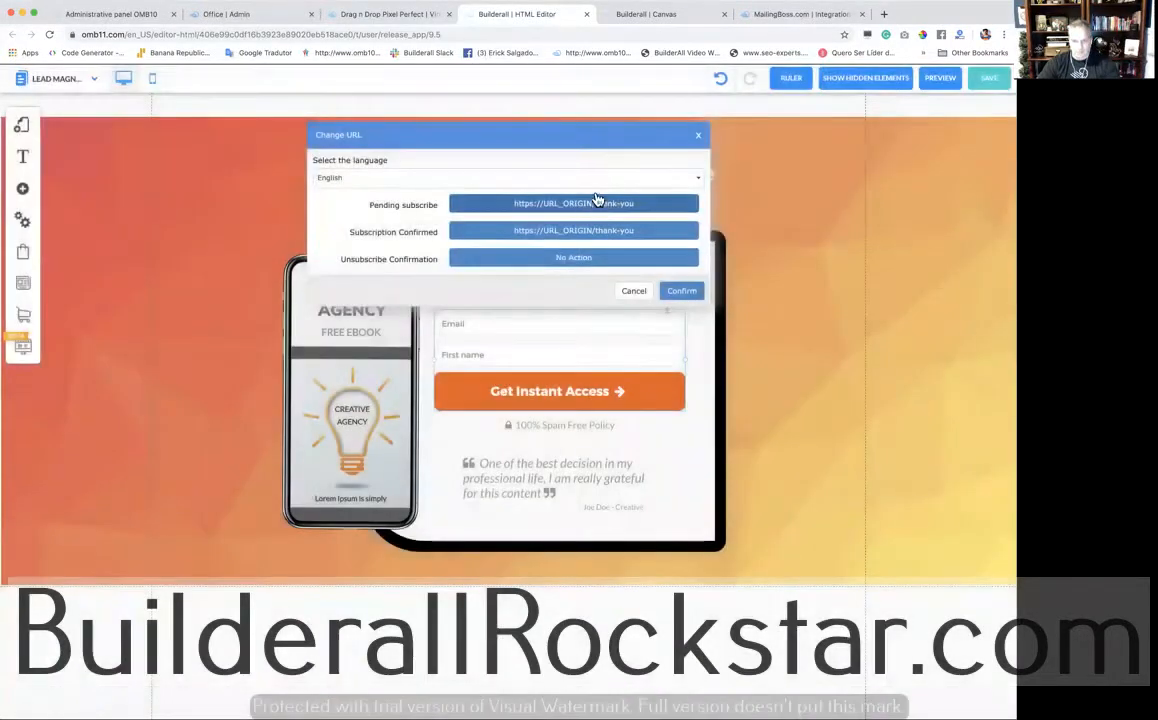
click(634, 292)
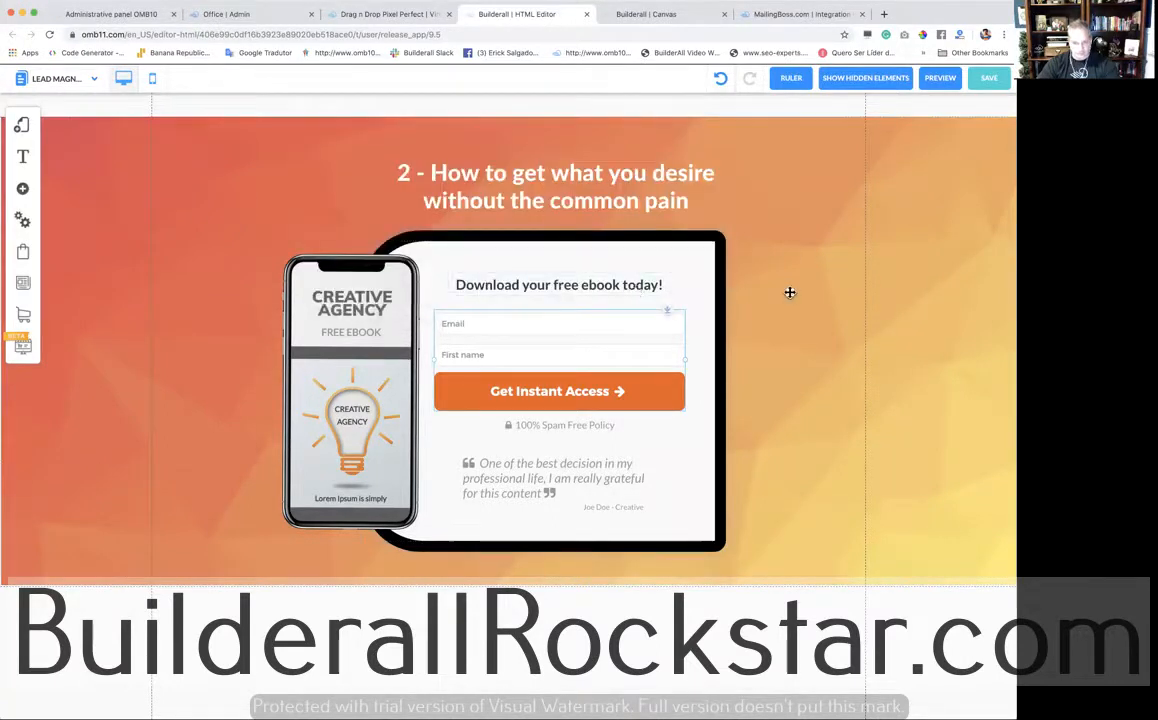
click(22, 127)
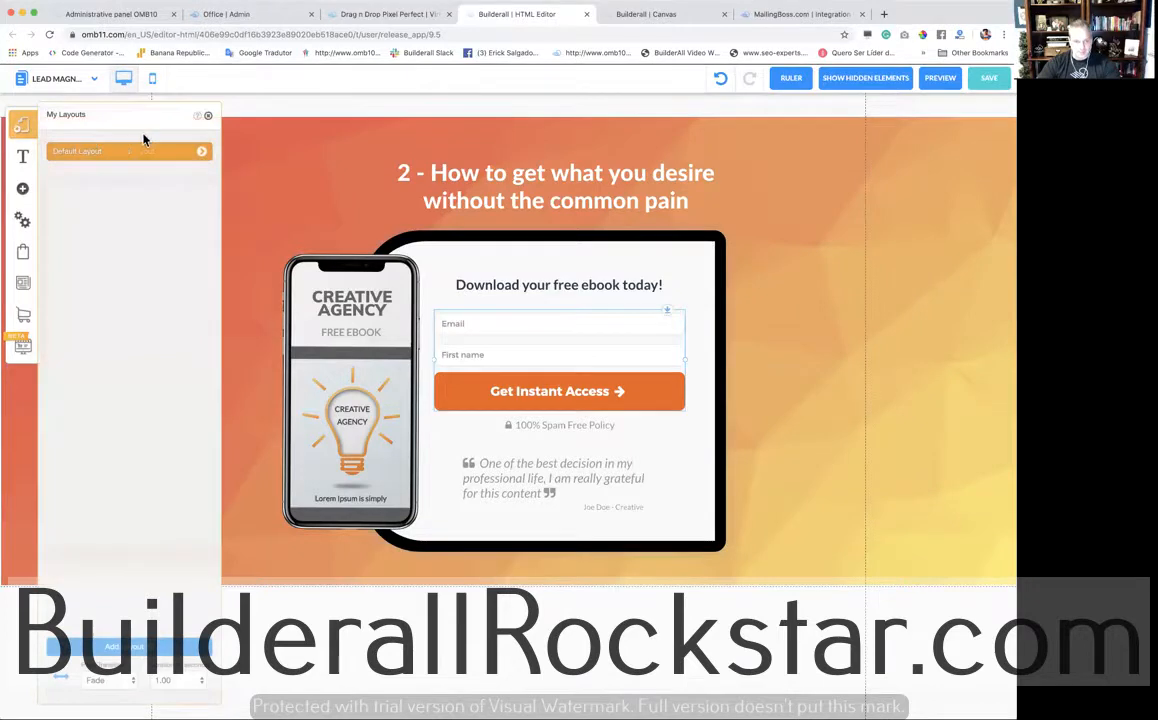
- Inspect the Default Layout's settings and SEO panel, then close it
click(202, 155)
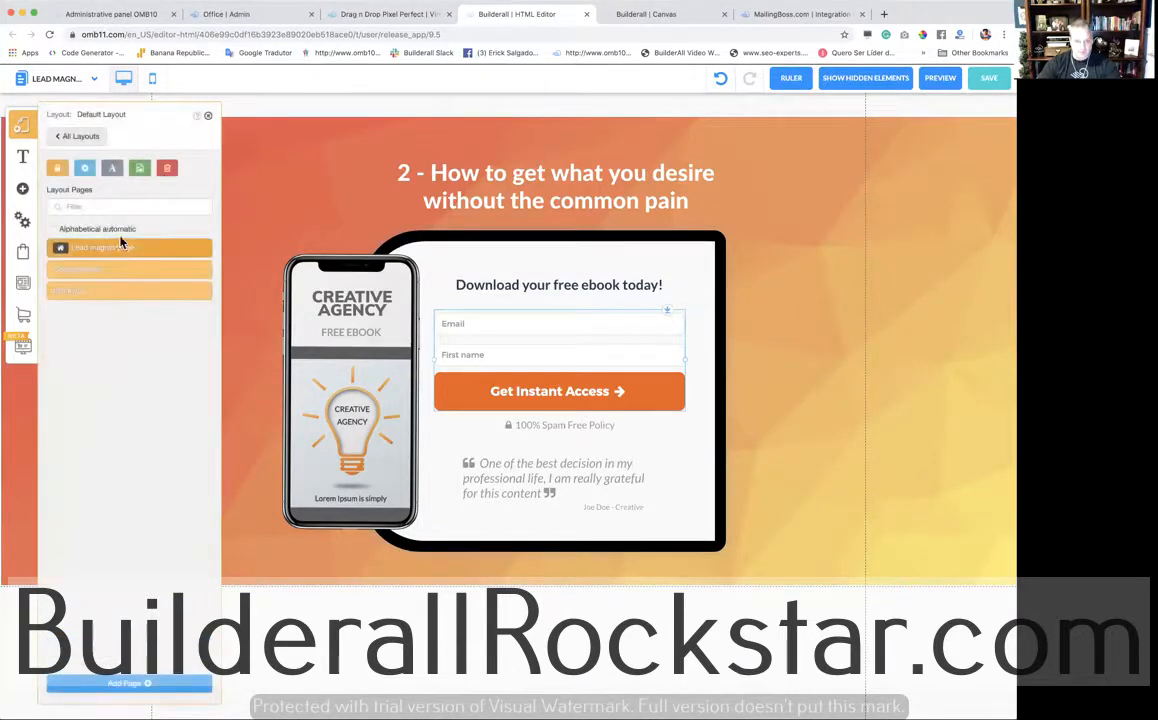
click(86, 165)
scroll(153, 305, down, 2)
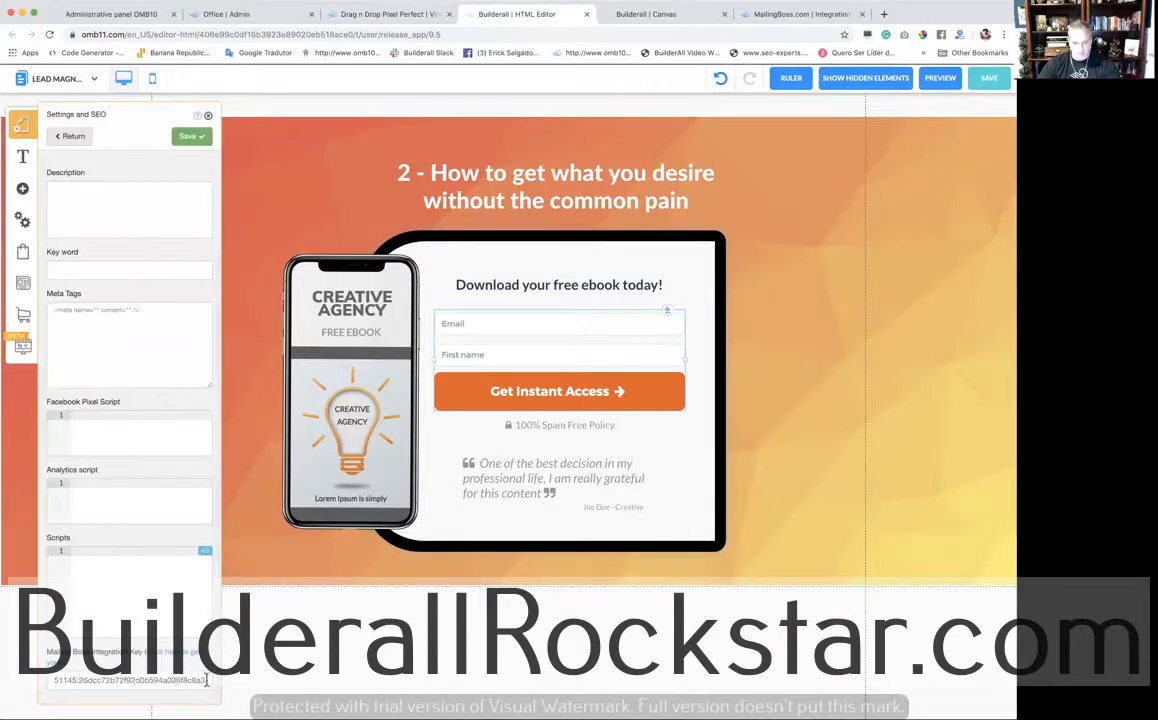
click(208, 116)
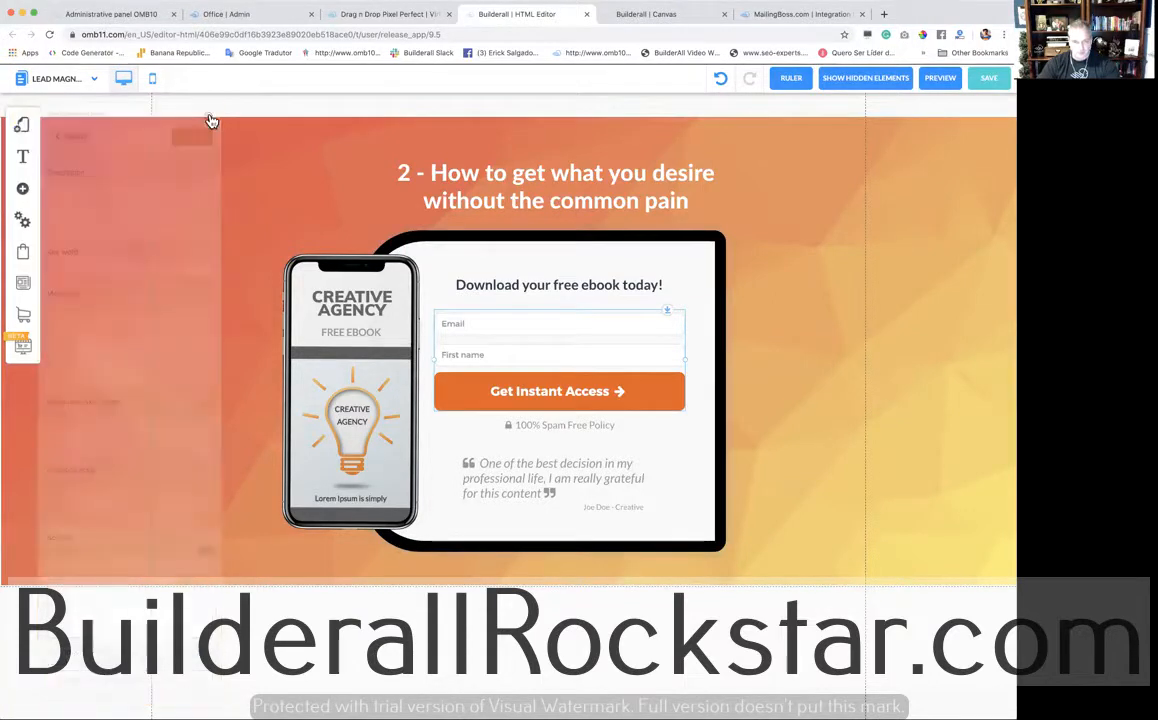
- Set the thank you page's MailingBoss reference tag to lead2 and save
click(22, 125)
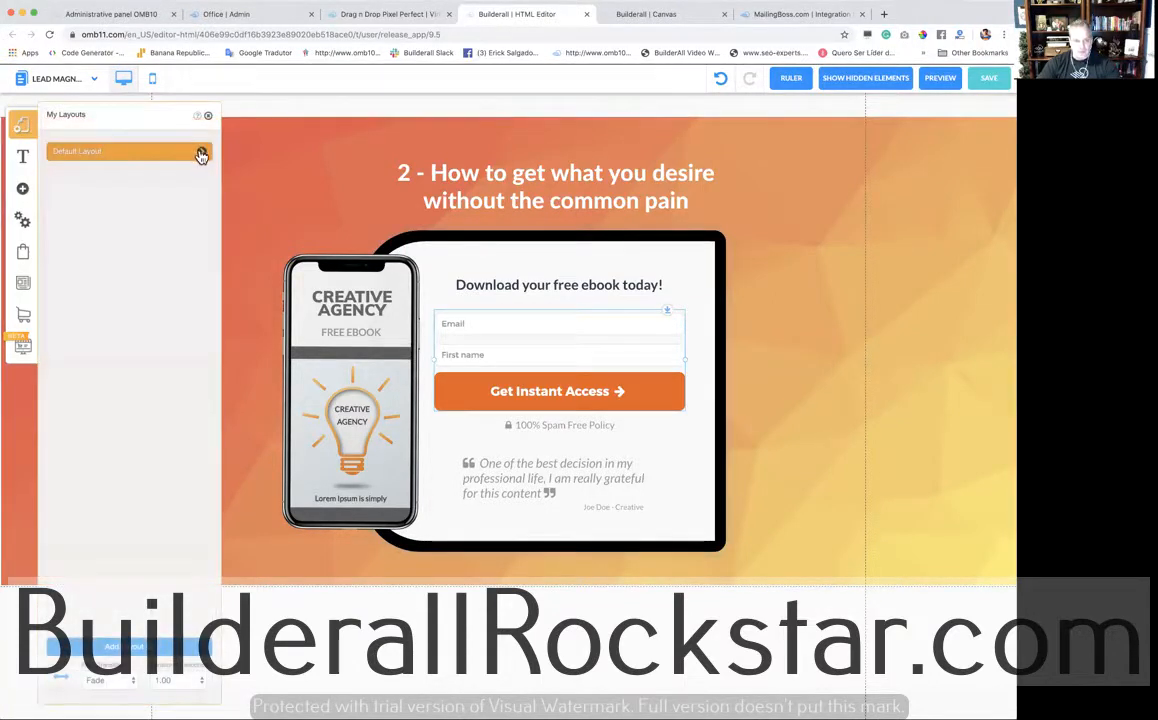
click(201, 155)
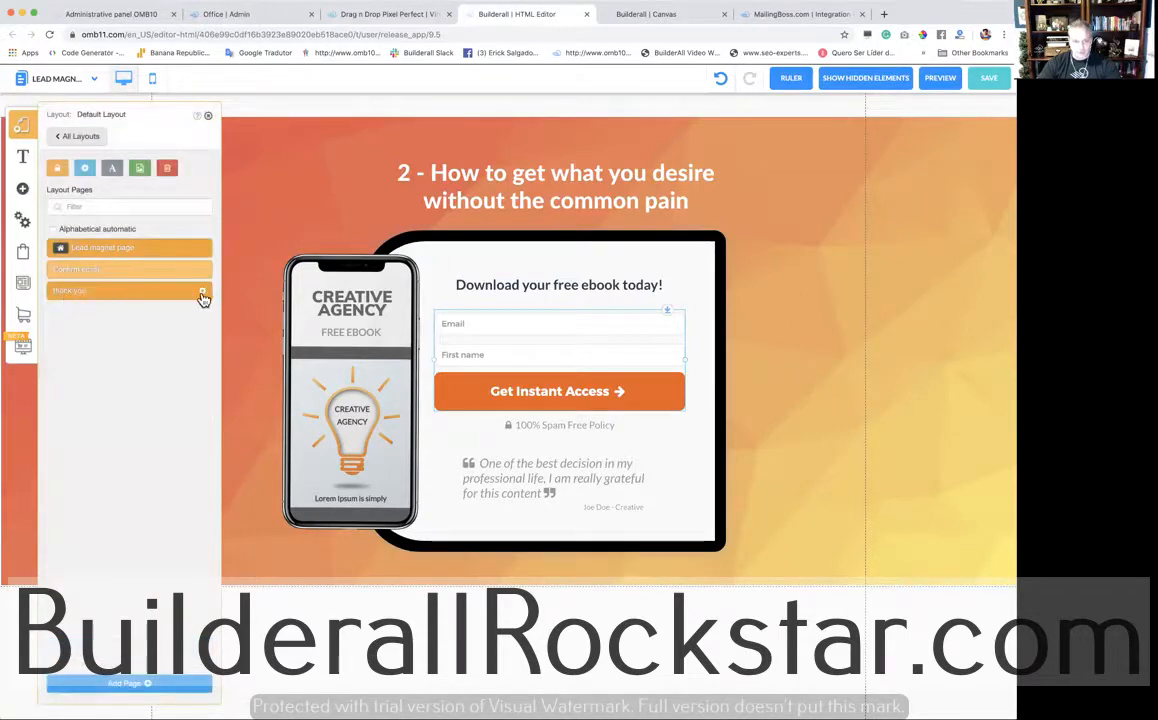
click(202, 294)
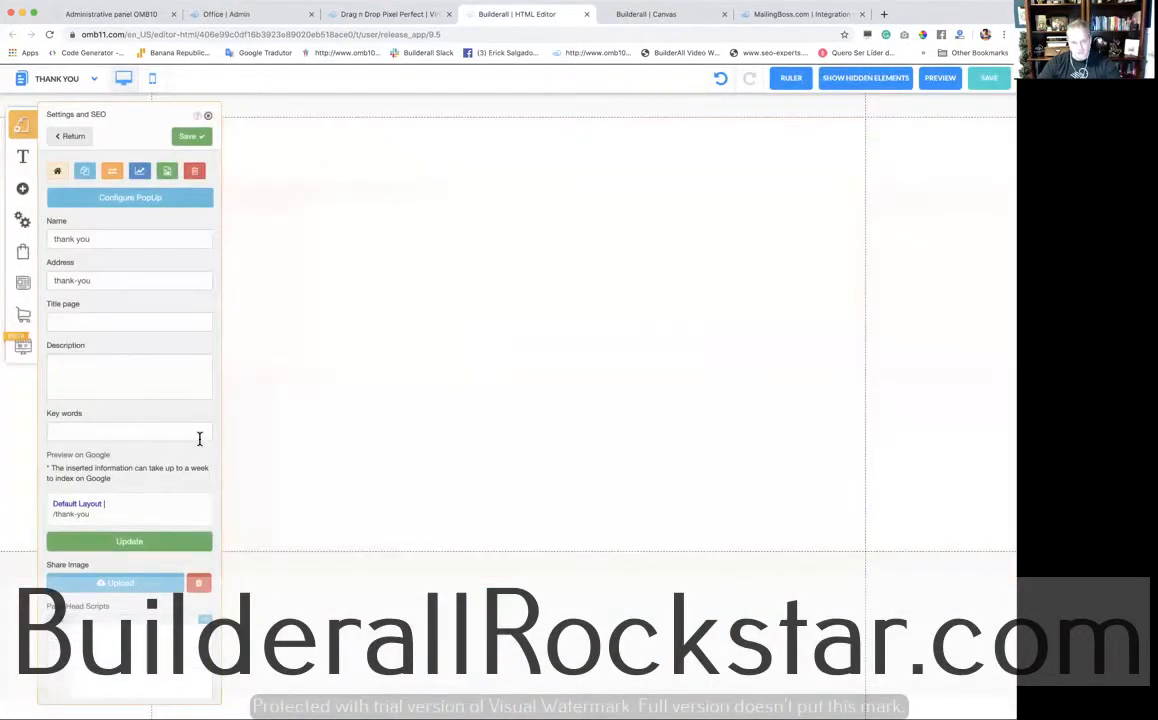
scroll(185, 470, down, 1)
scroll(99, 678, down, 2)
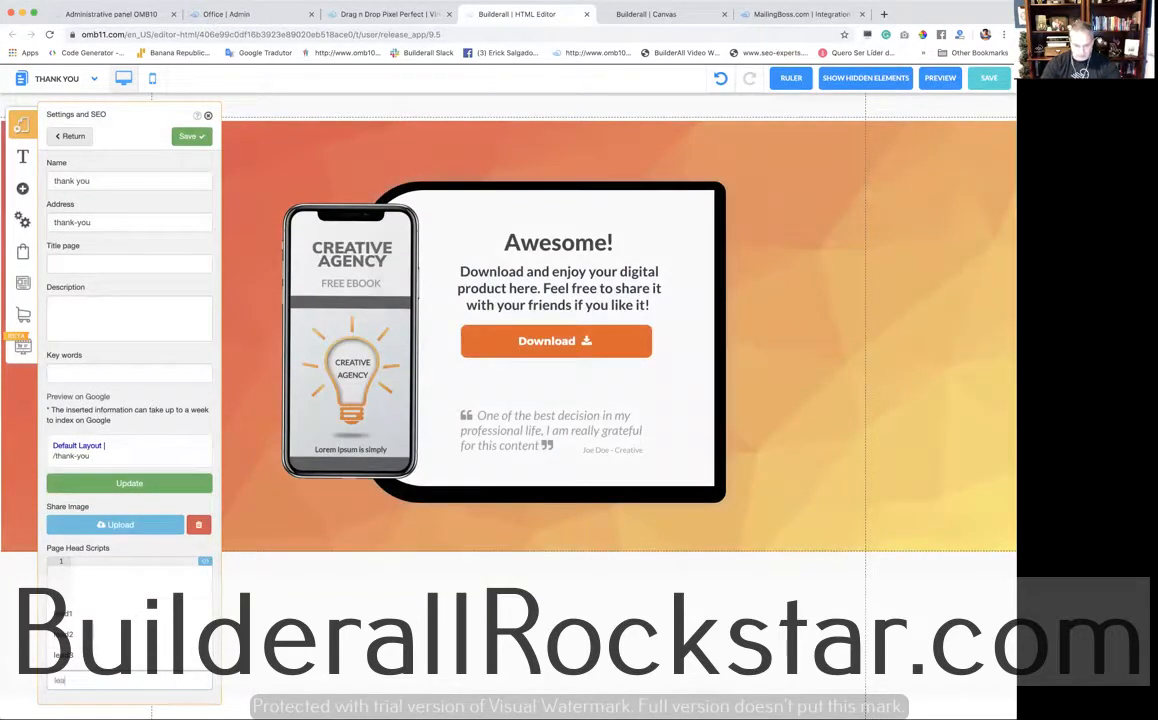
text(2)
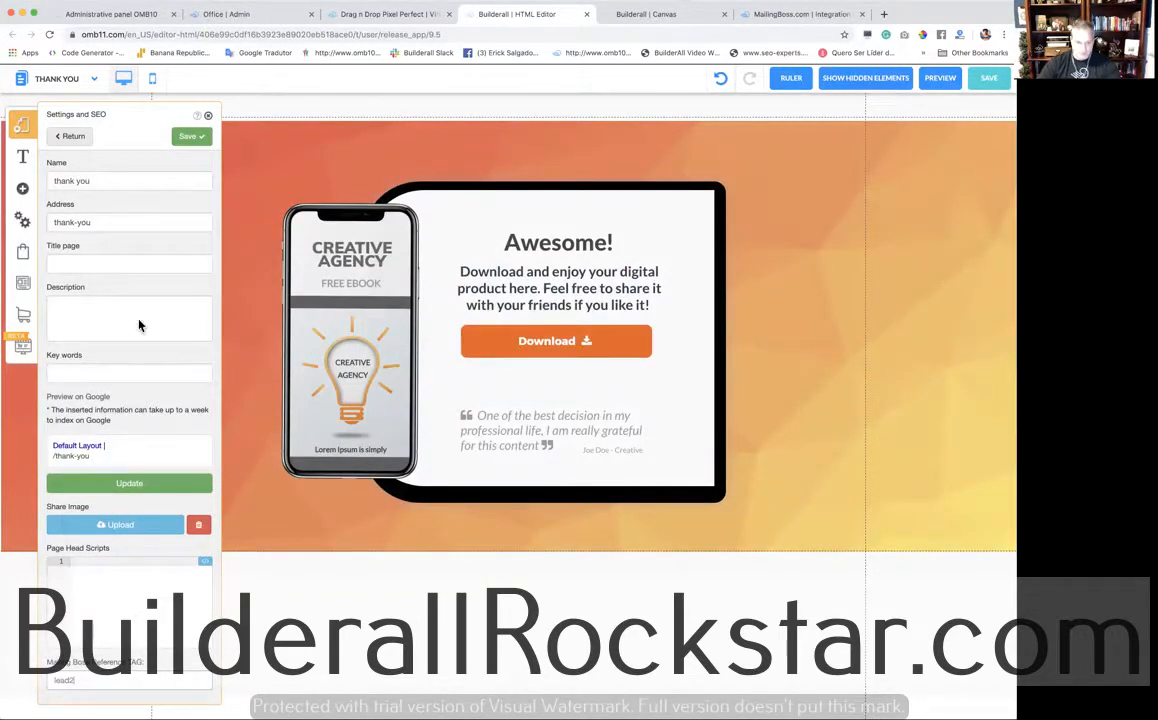
click(188, 133)
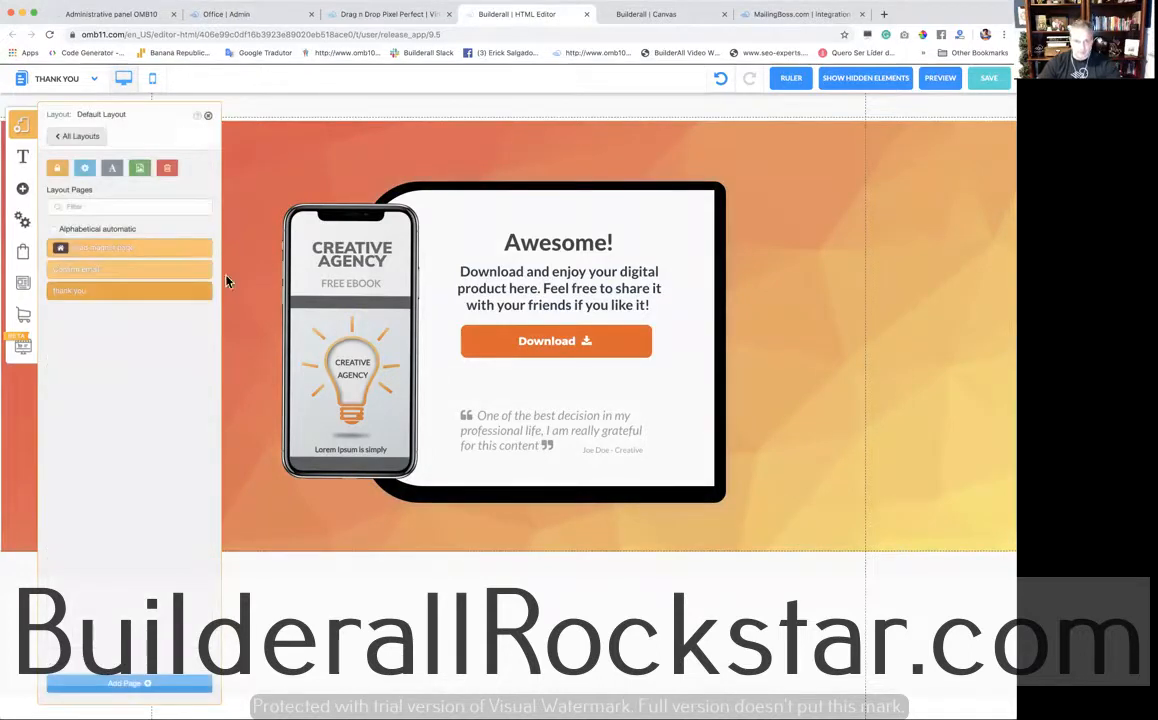
click(704, 477)
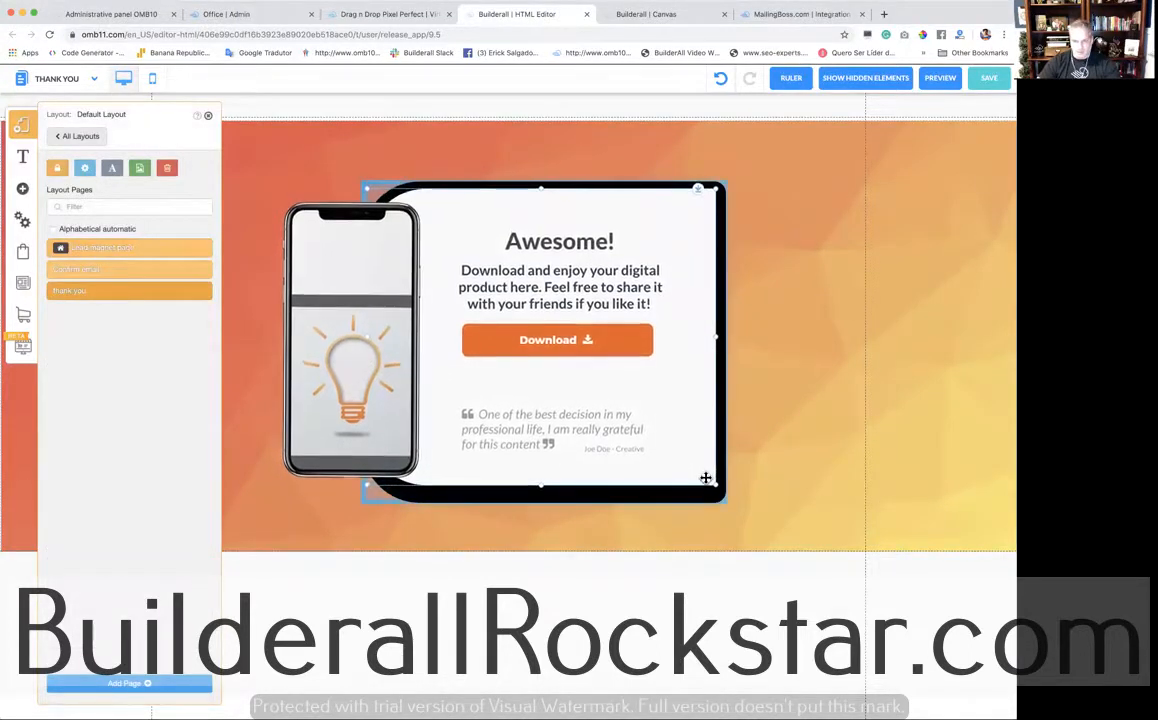
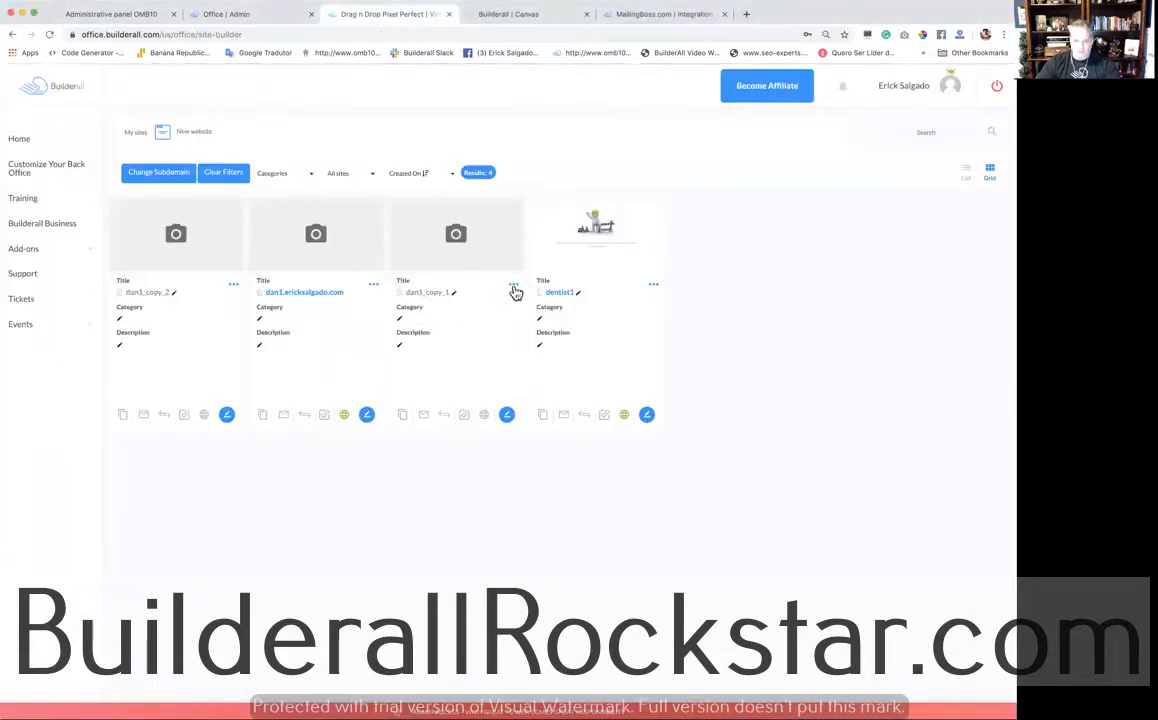
- Connect the first copied funnel to the dan2 subdomain and save it
click(515, 290)
click(486, 306)
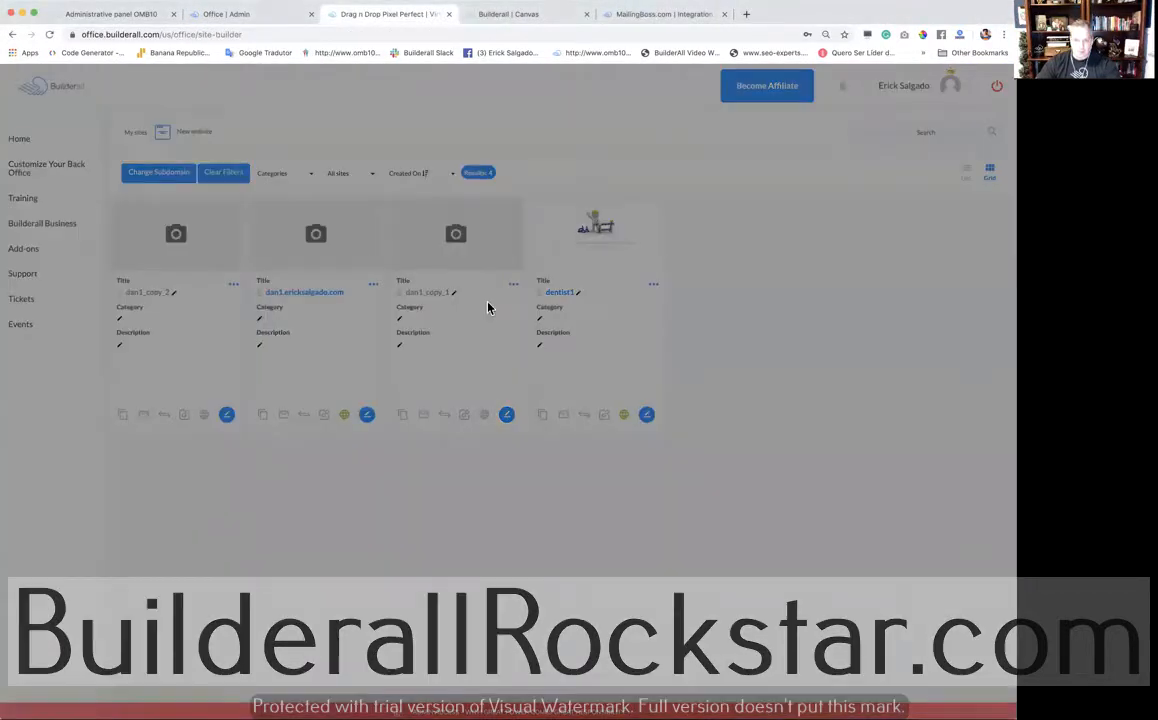
click(461, 232)
text(dan2.ericksalgado.com)
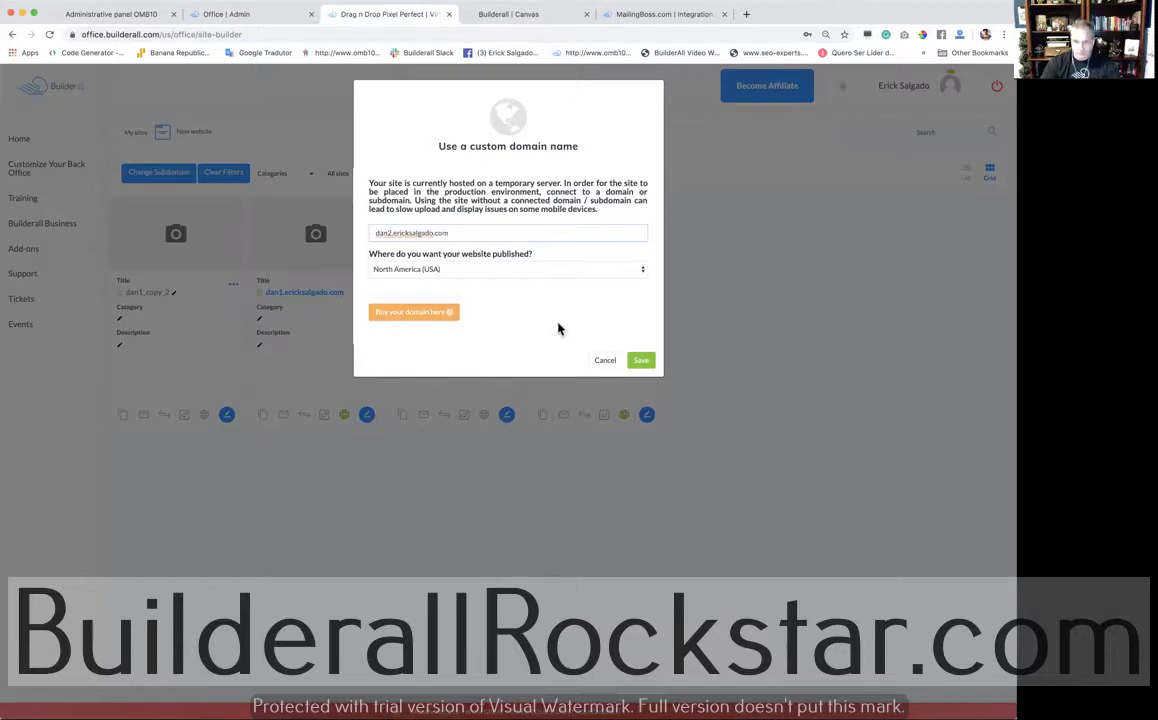
click(638, 358)
click(421, 250)
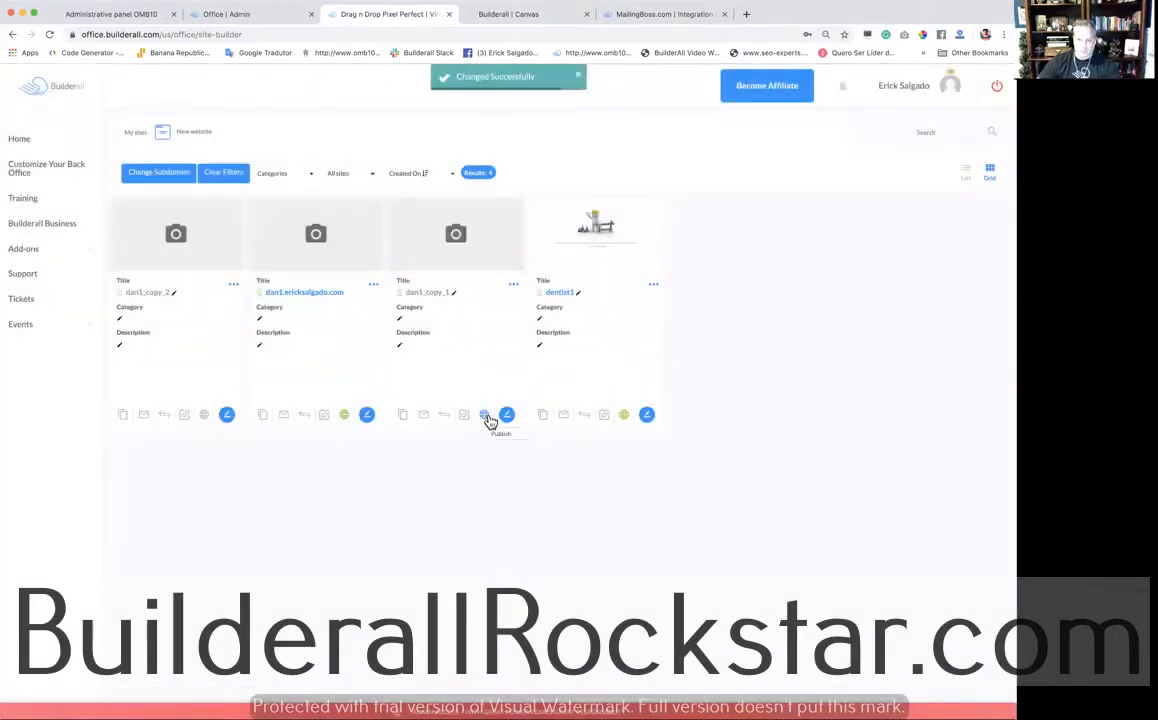
click(489, 421)
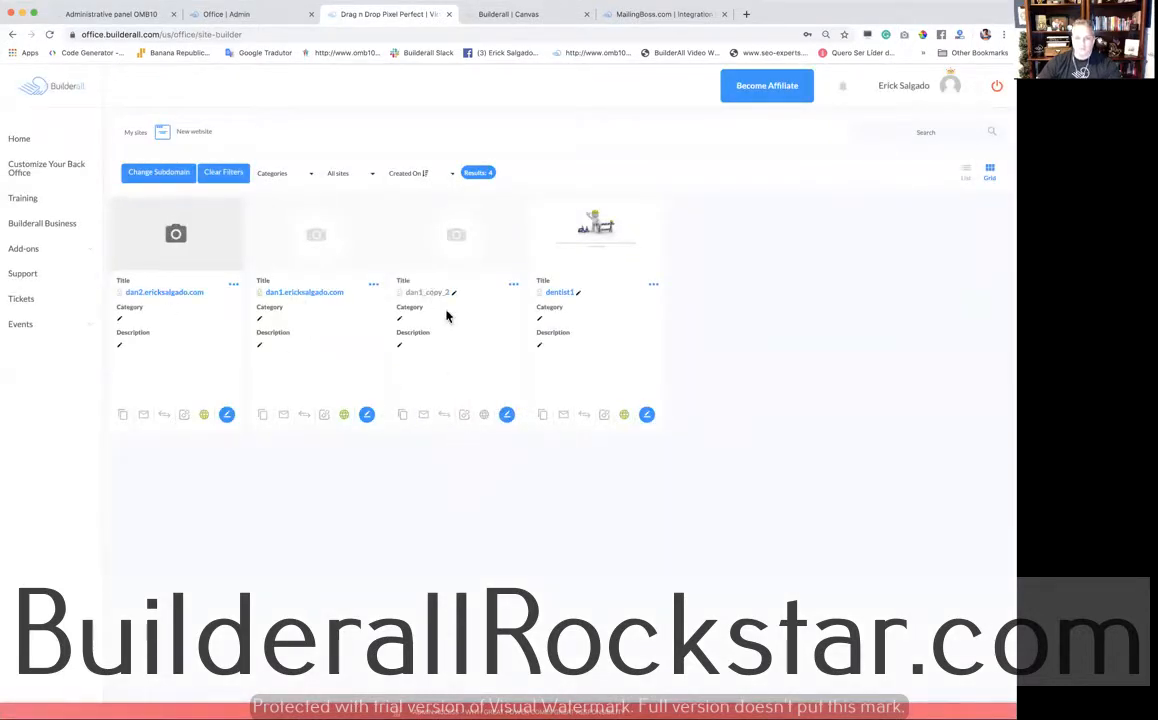
- Open the third copied site and renumber its heading from 1 to 3
click(507, 416)
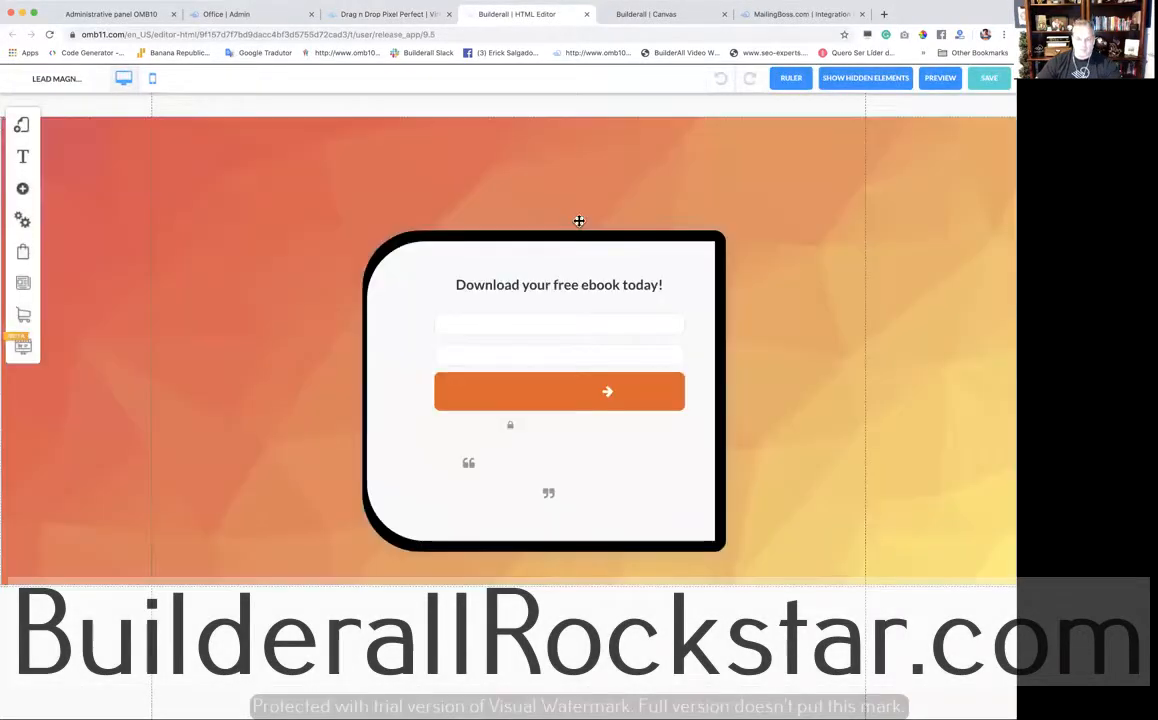
click(406, 174)
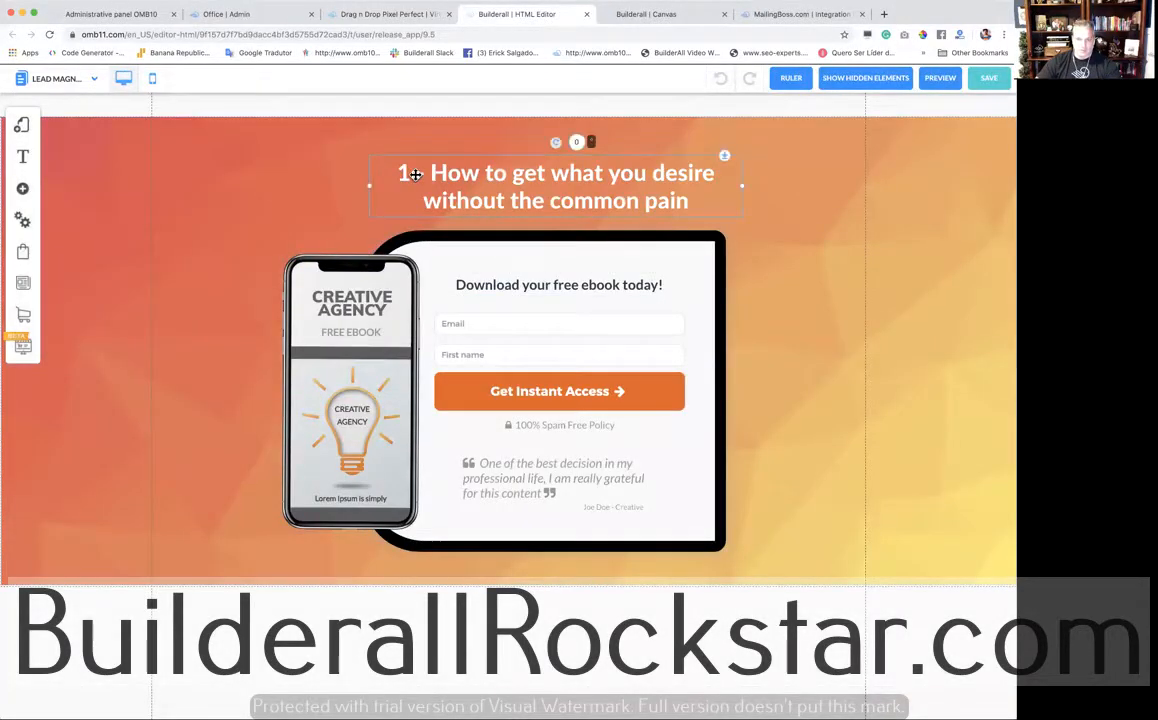
key(BackSpace)
text(3)
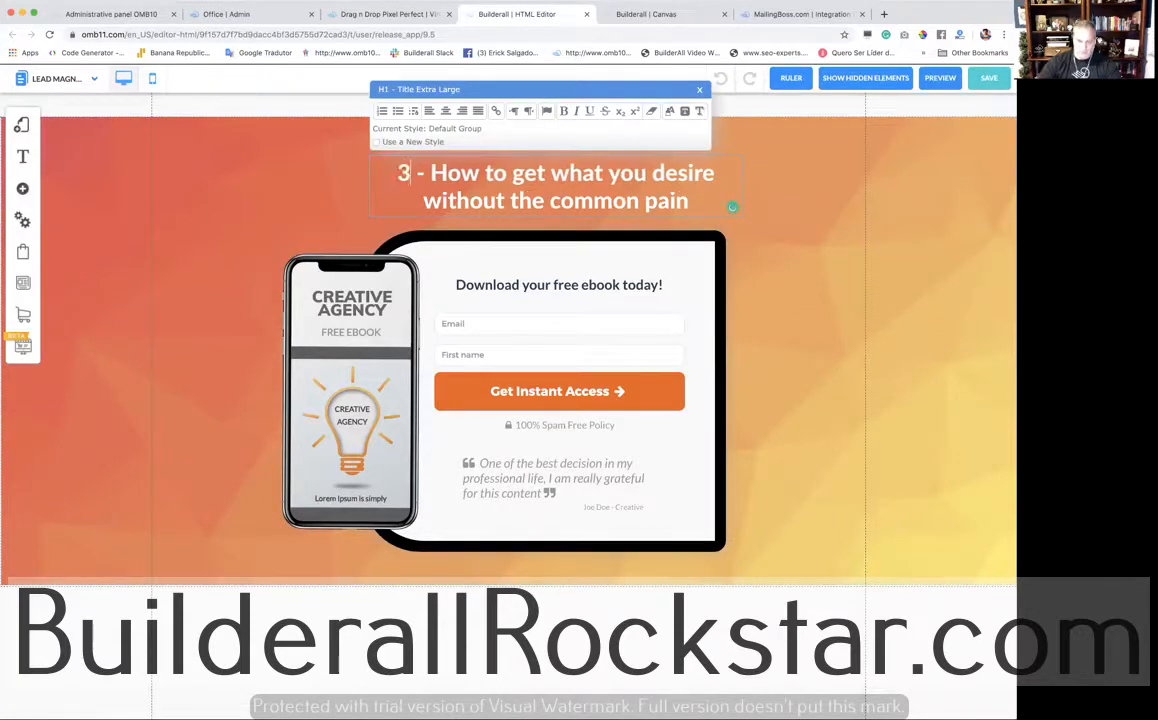
click(845, 269)
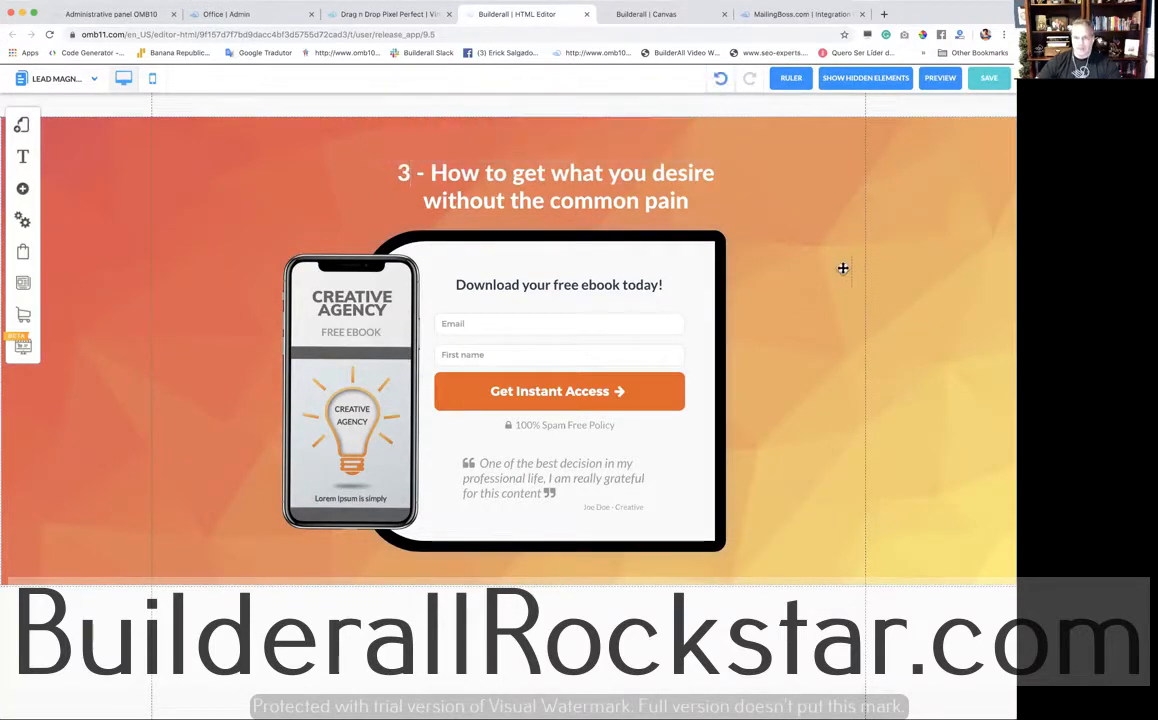
- Review the opt-in form's redirect URL and cancel without changes
click(620, 342)
click(468, 310)
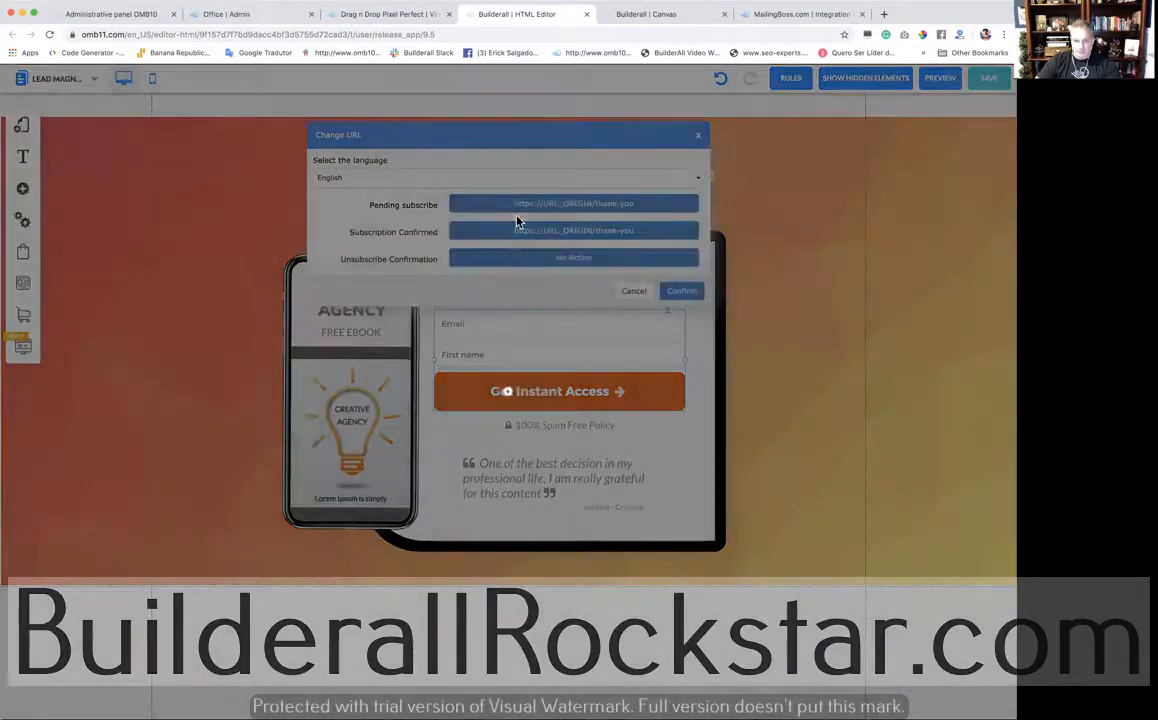
click(634, 291)
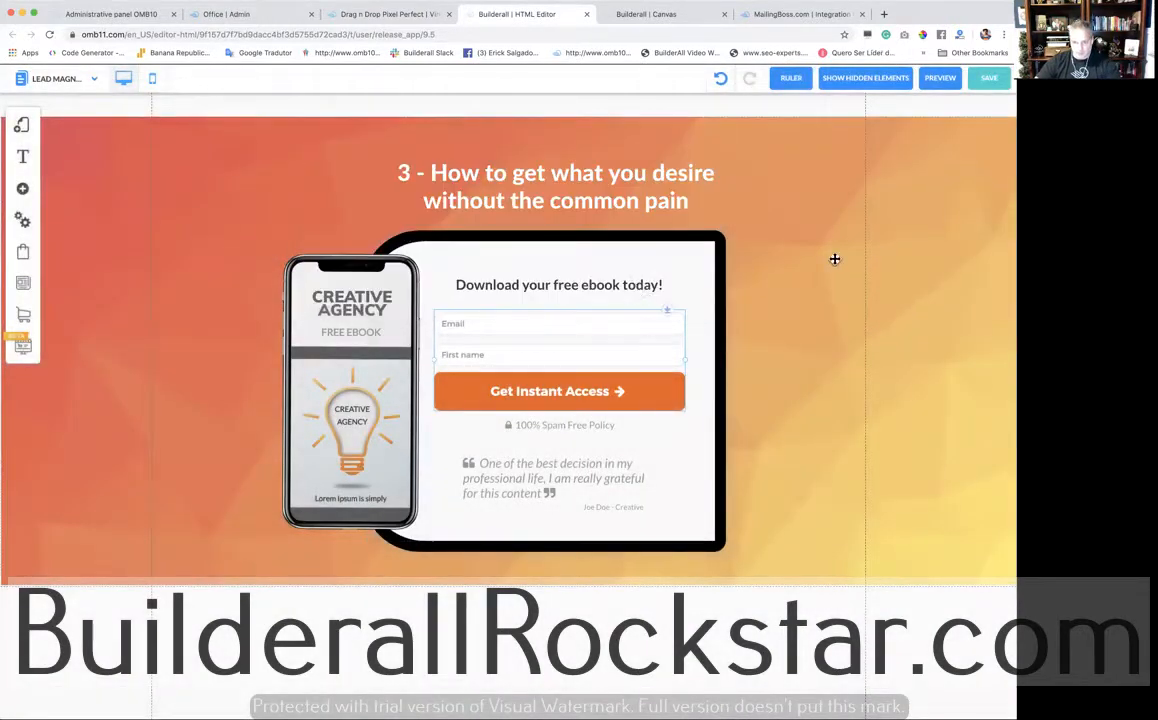
click(21, 124)
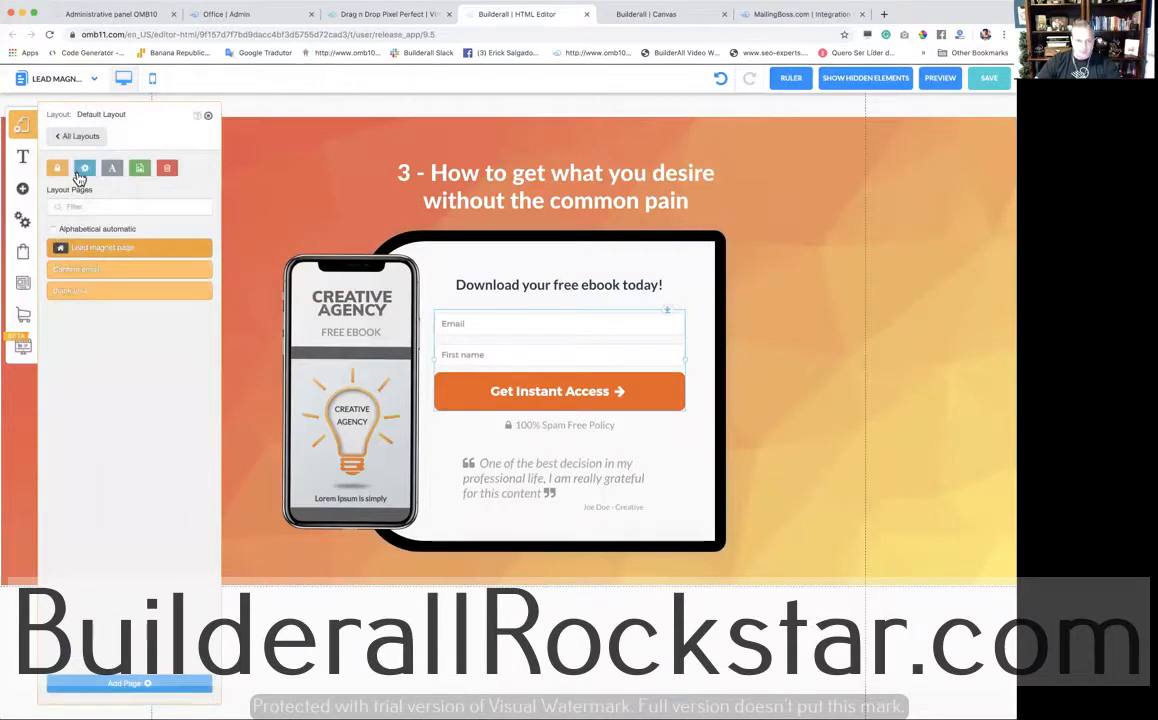
- Open the lead magnet page's settings and SEO, scroll through them, and save
click(84, 170)
scroll(150, 360, down, 2)
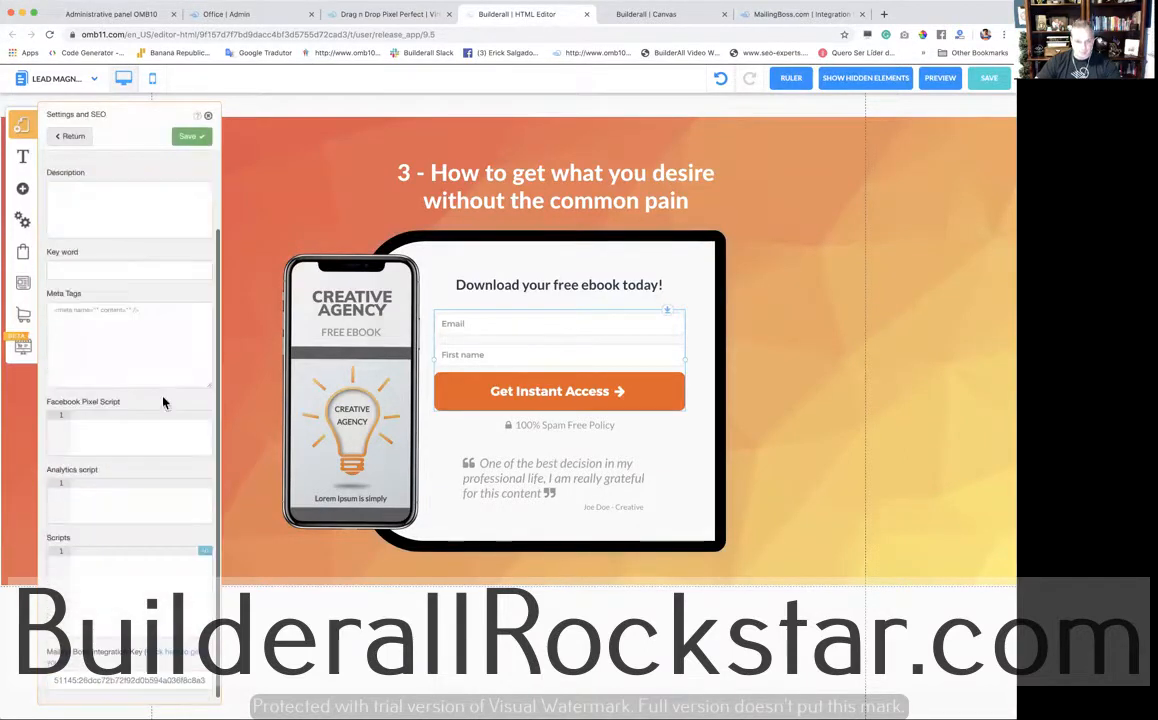
click(192, 137)
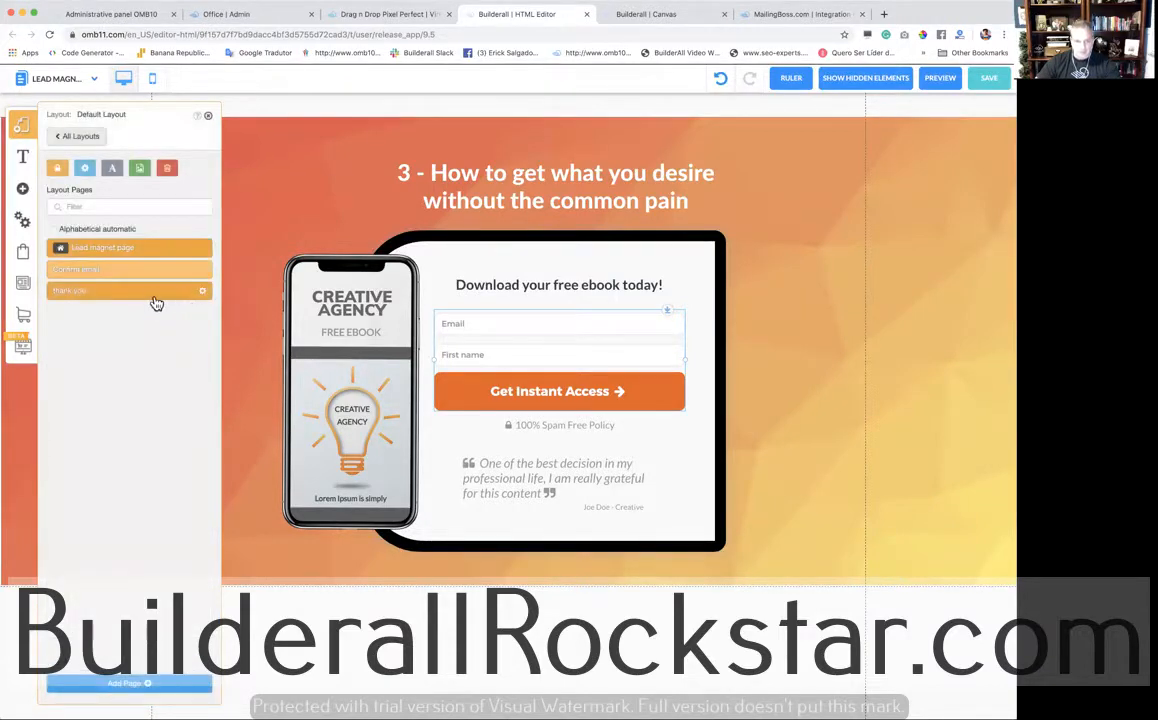
- Set the thank you page's MailingBoss tag to lead3, save, and return to the Lead magnet page
click(155, 296)
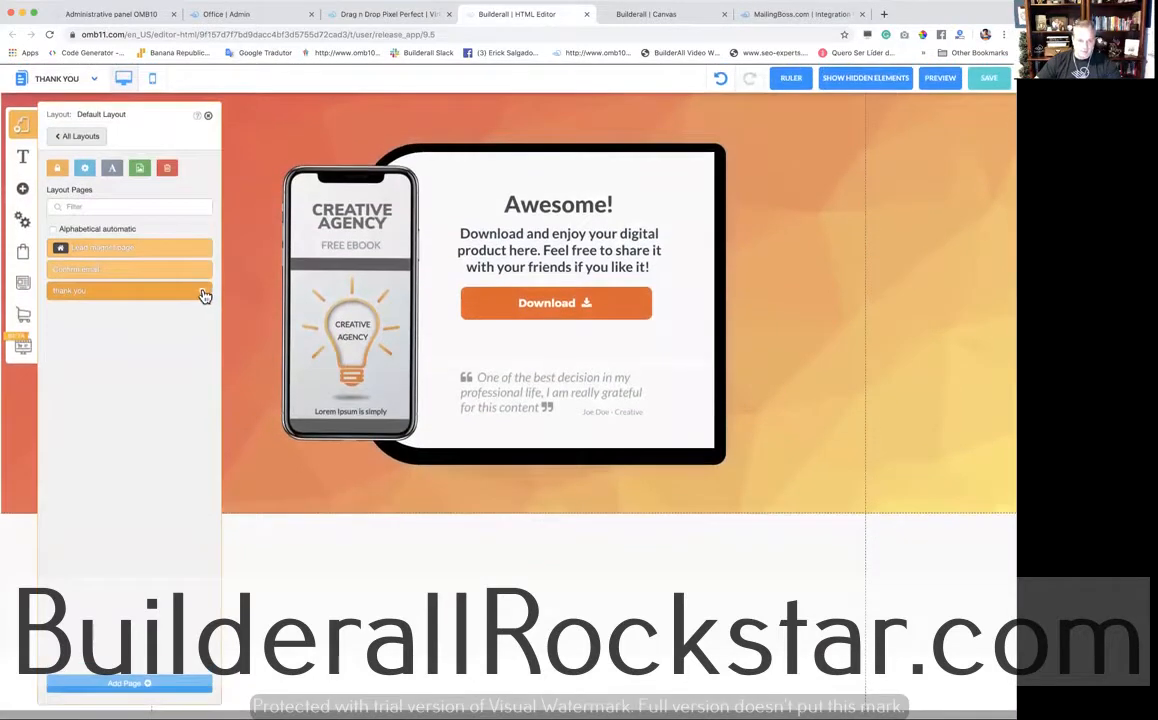
click(203, 292)
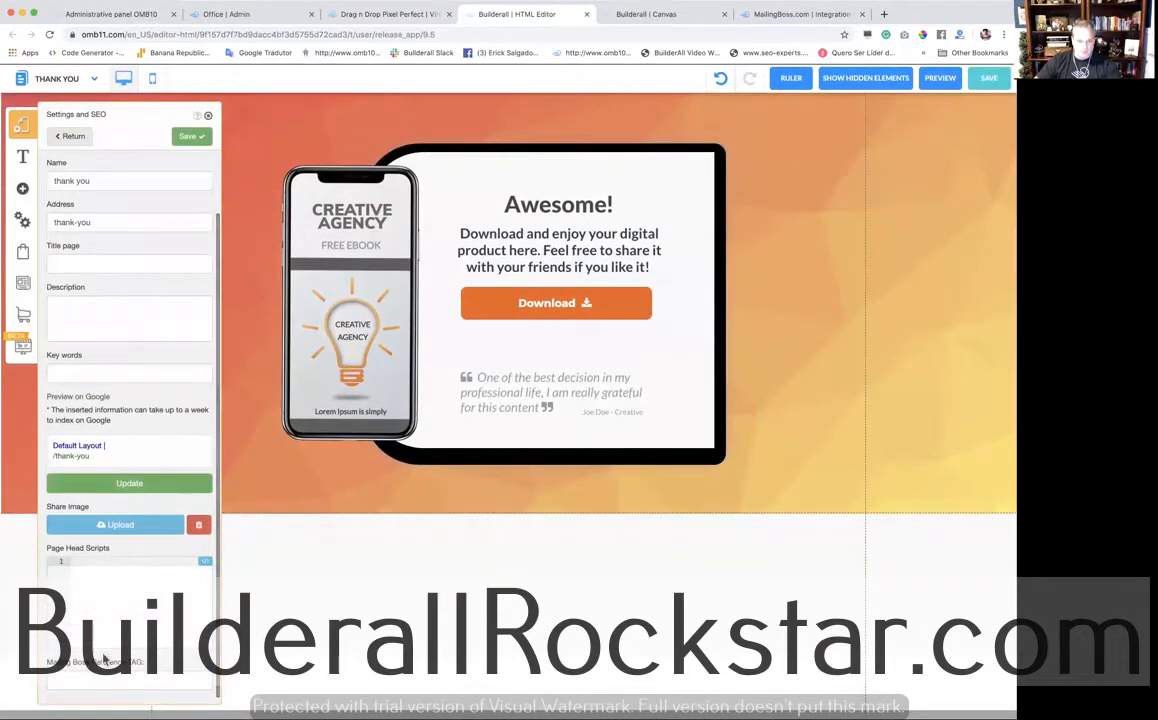
click(104, 686)
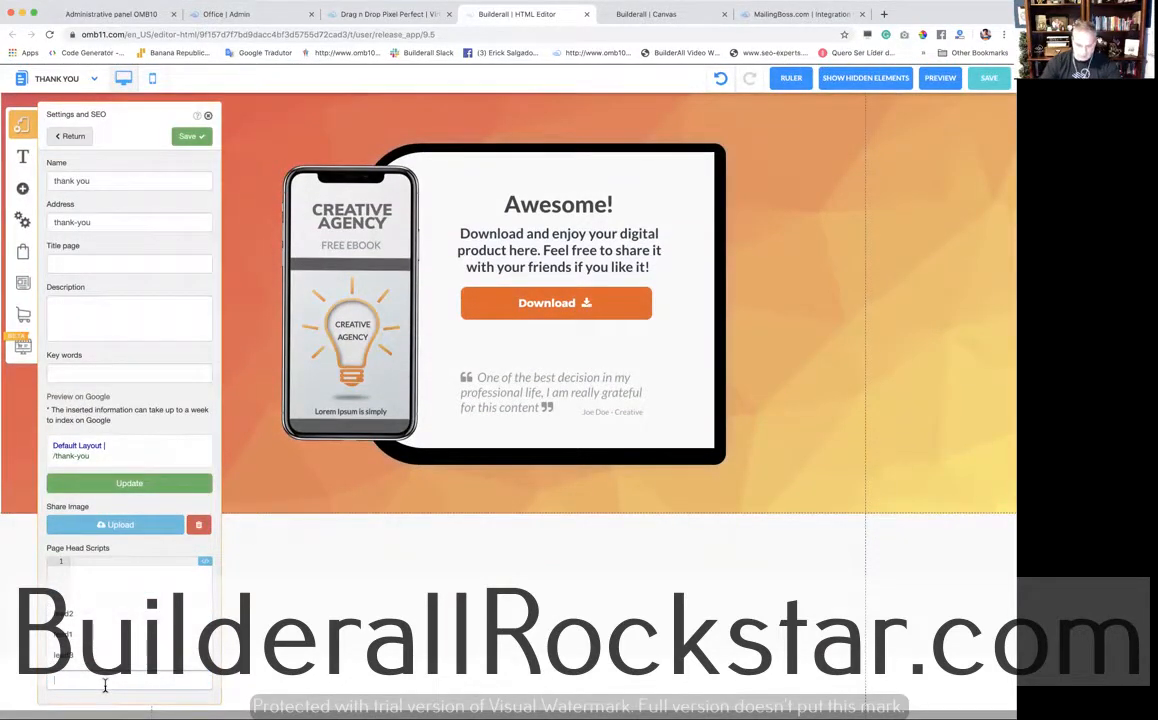
text(lead3)
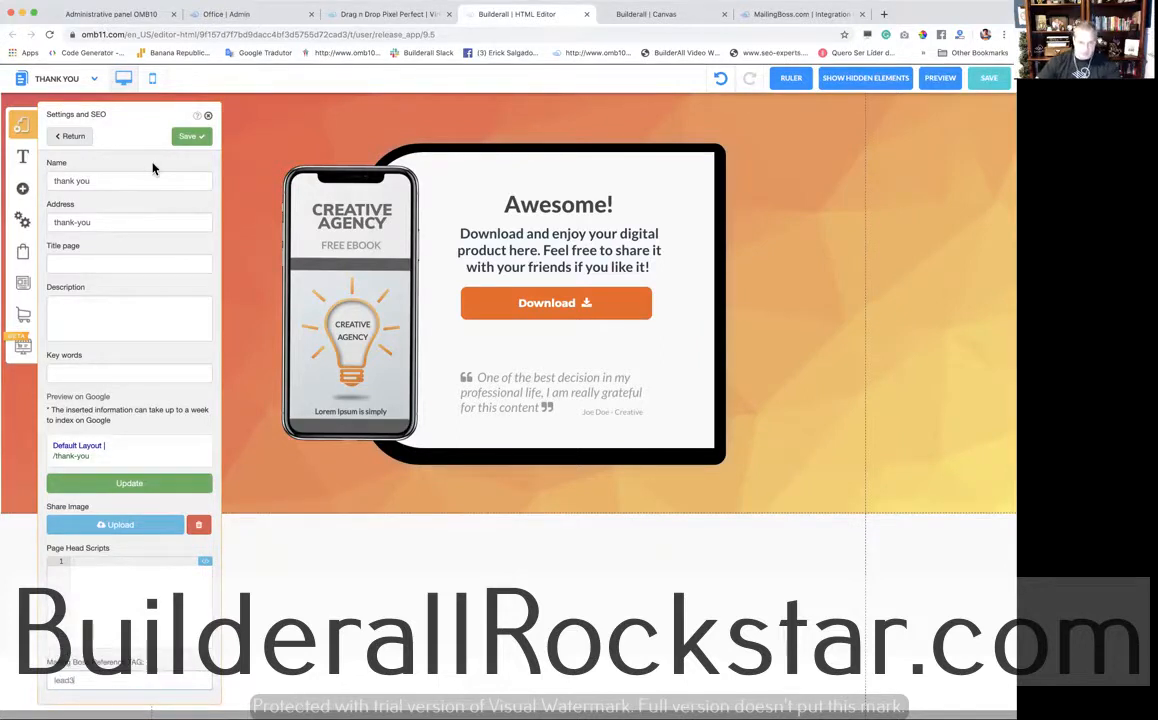
click(194, 138)
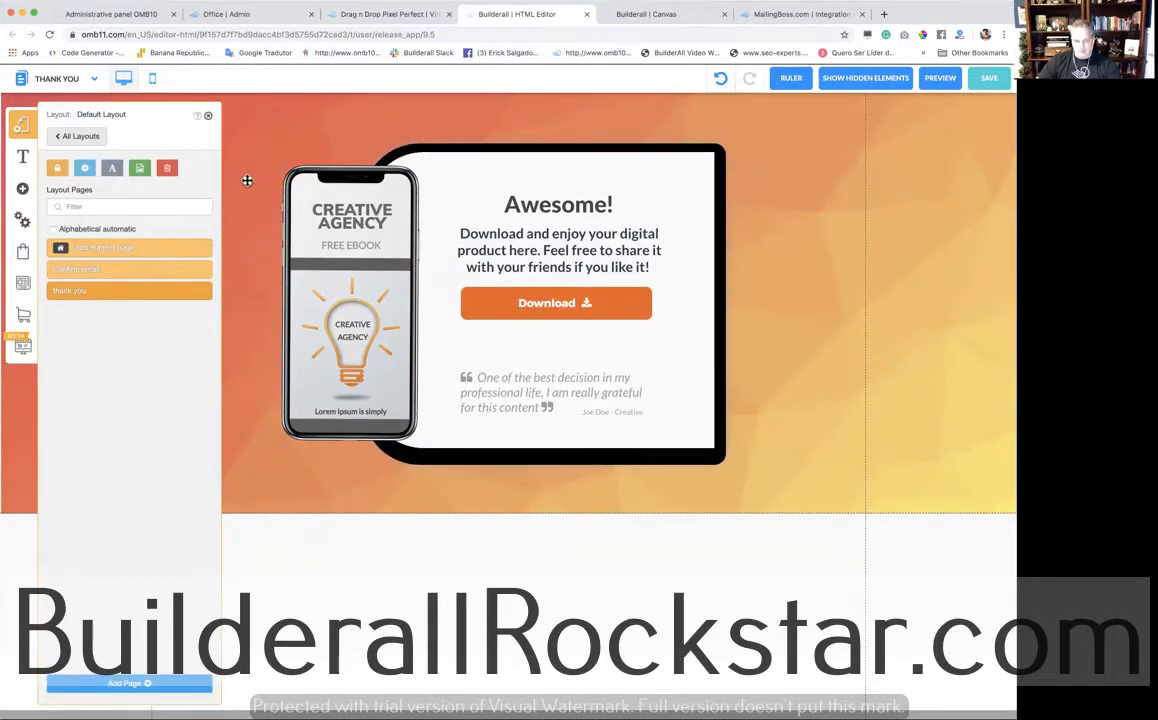
click(146, 254)
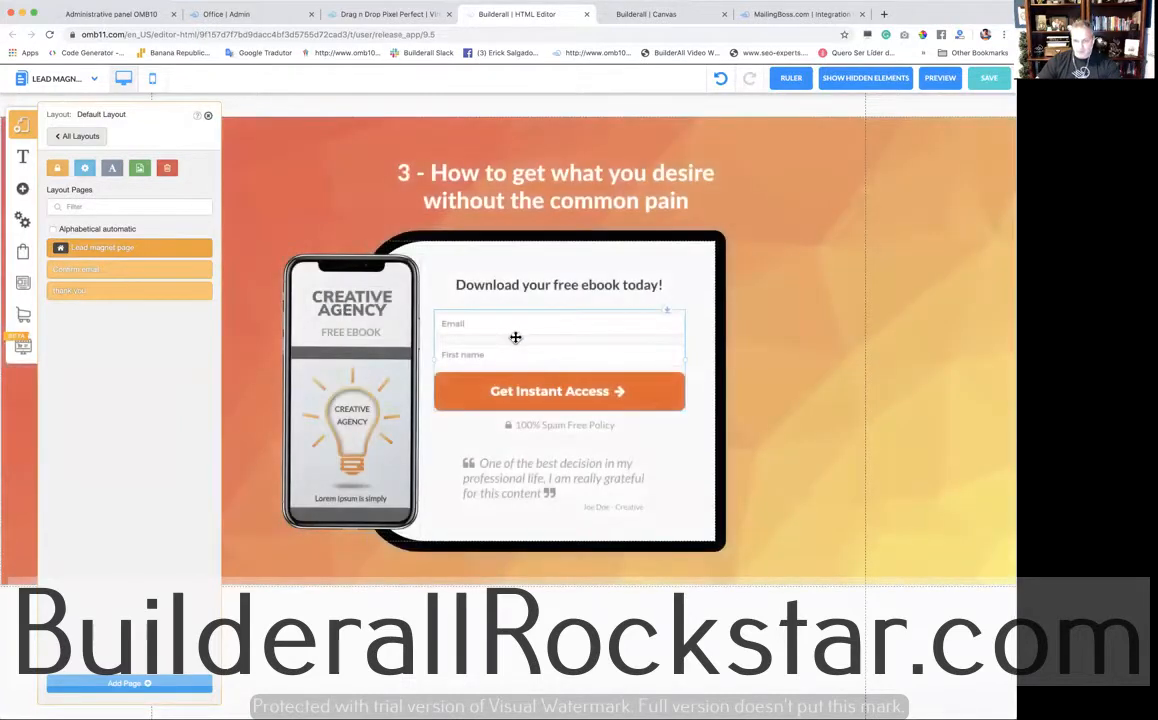
click(516, 337)
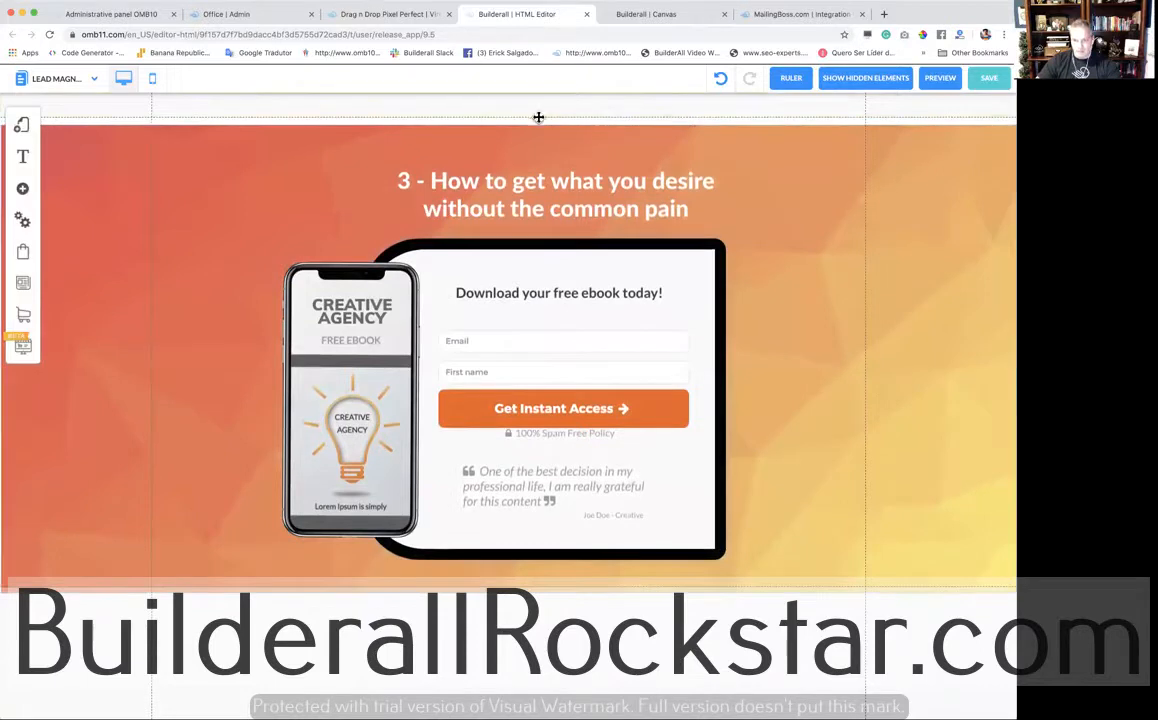
- Check the opt-in form's redirect URL settings and close the dialog
scroll(509, 112, down, 1)
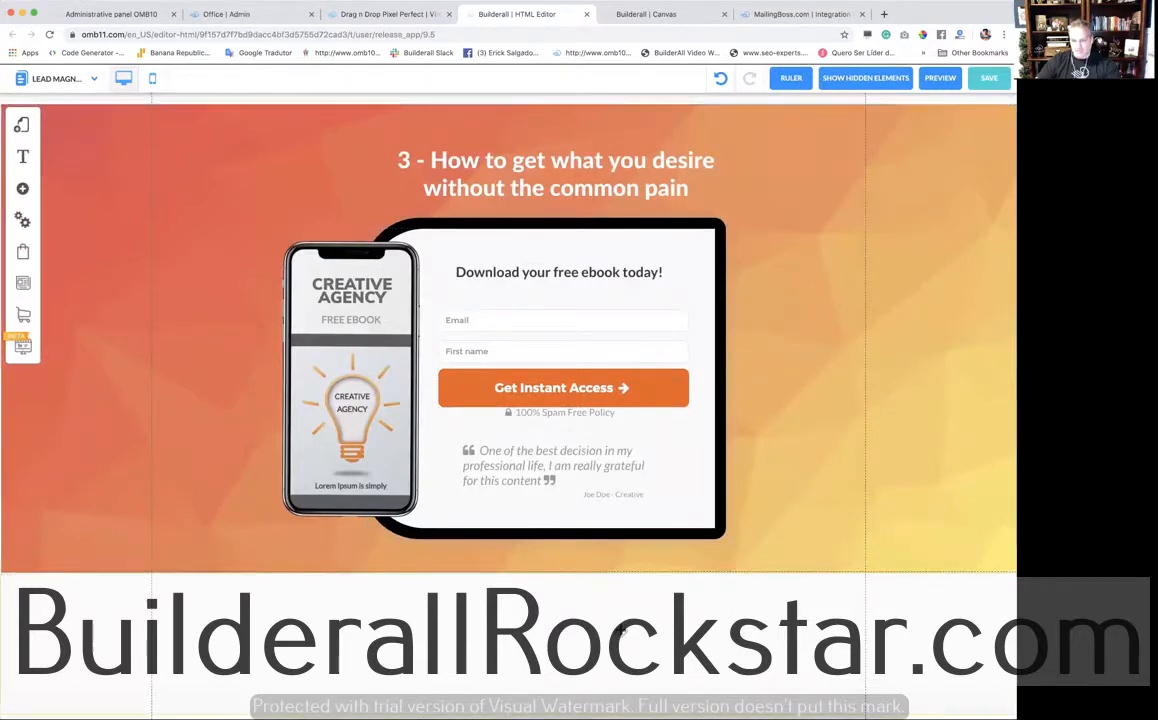
click(518, 333)
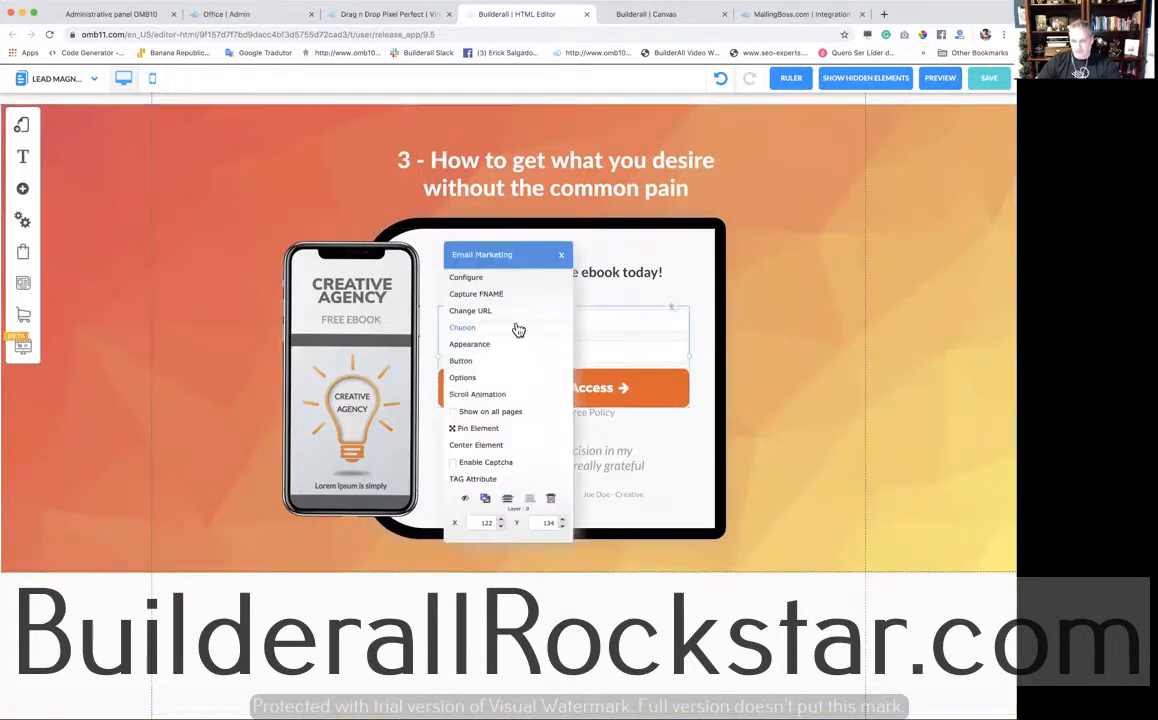
click(514, 314)
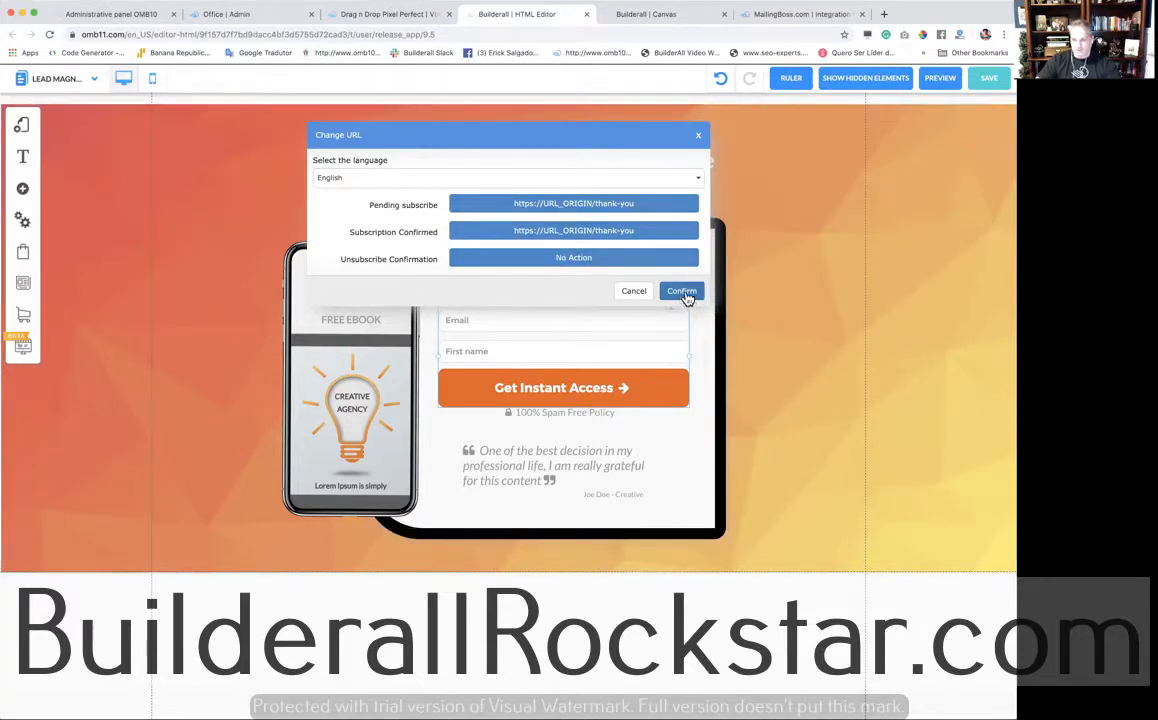
click(699, 136)
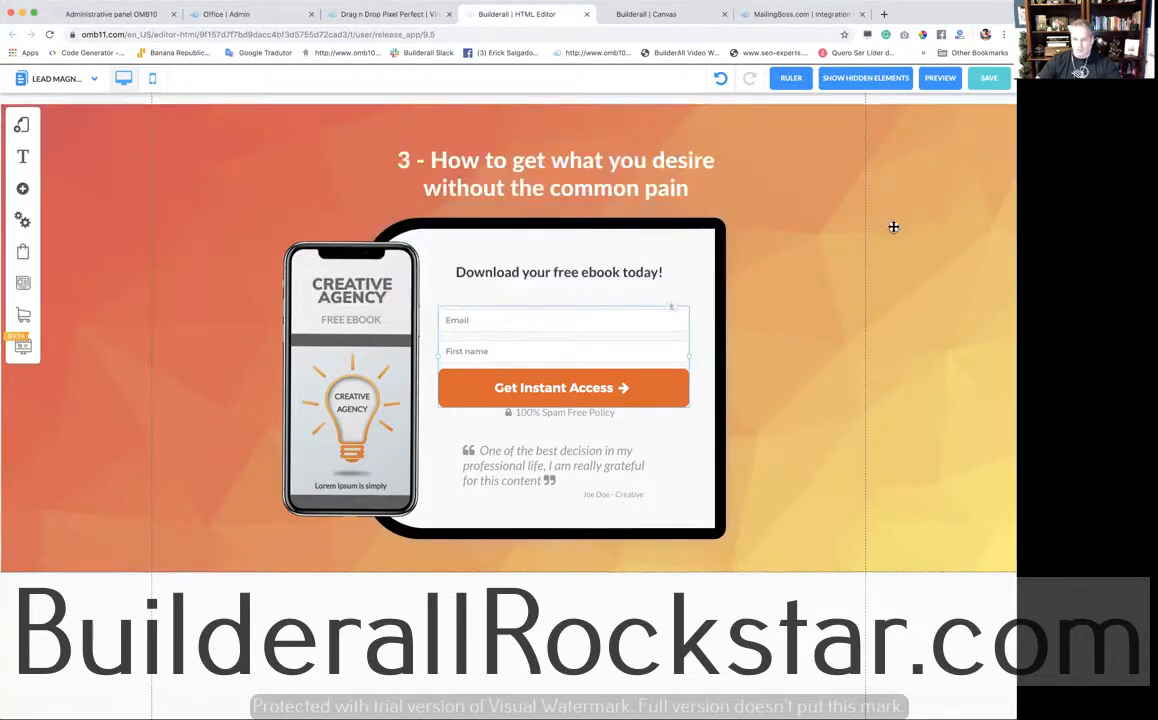
- Look at the Confirm email page, then switch to the thank you page
click(21, 124)
click(185, 270)
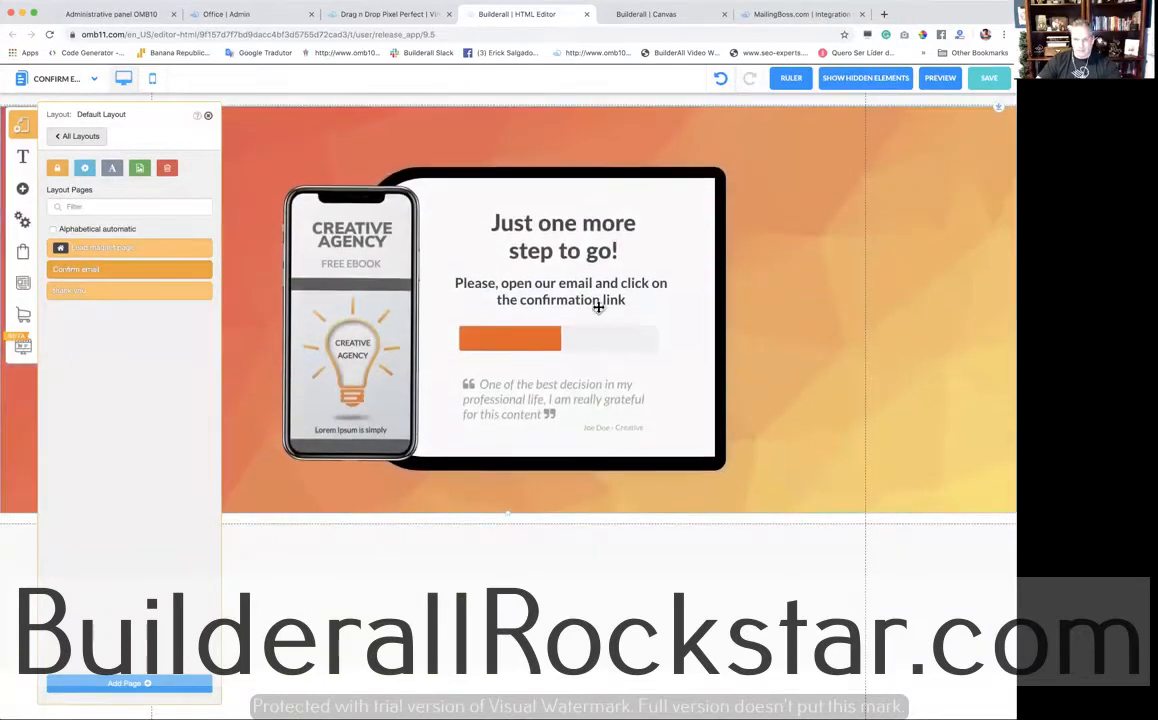
click(24, 130)
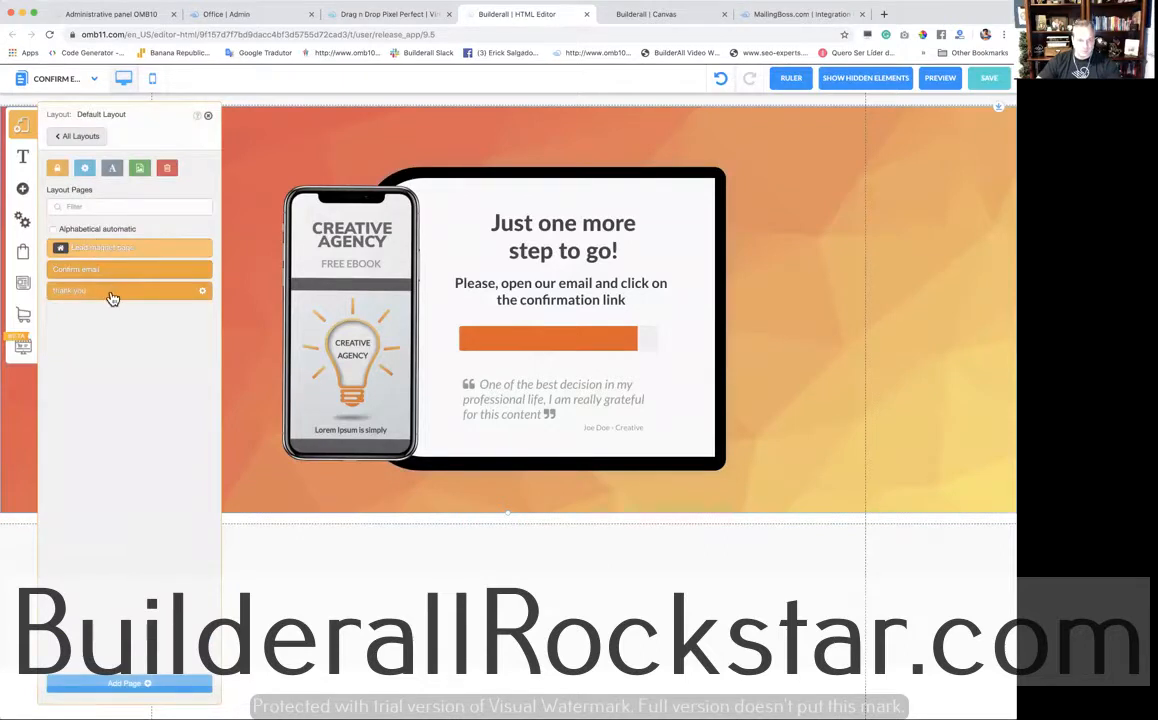
click(110, 291)
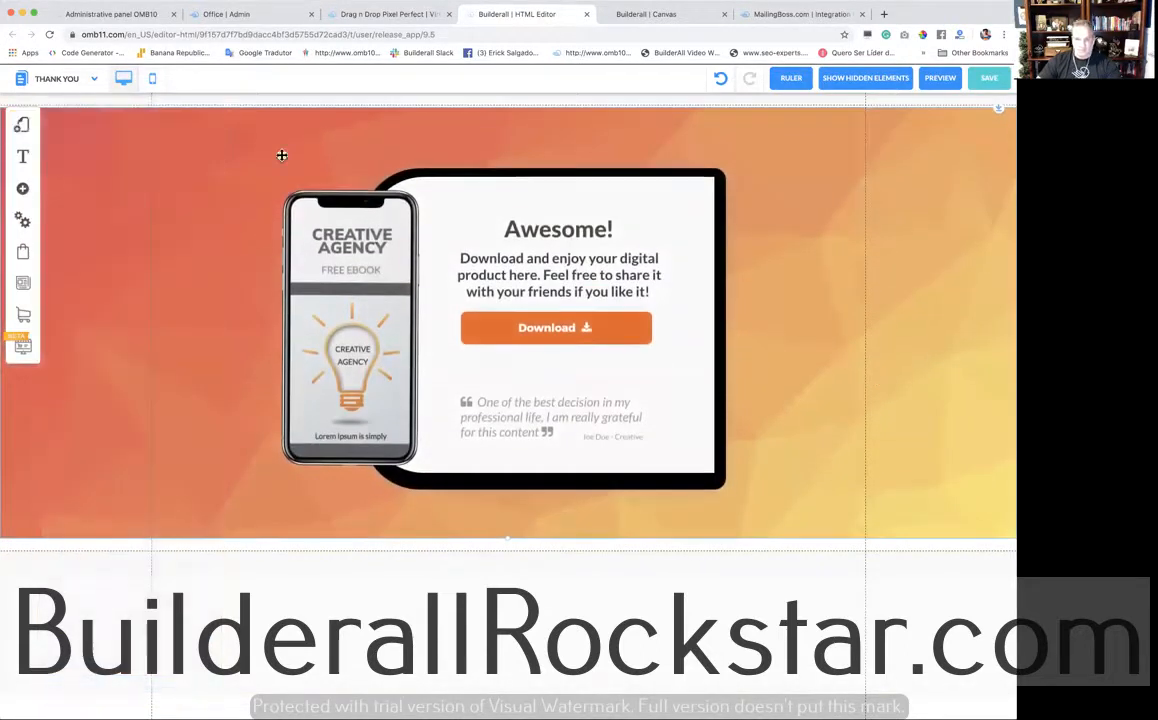
- Save the thank you and Lead magnet page changes
click(988, 78)
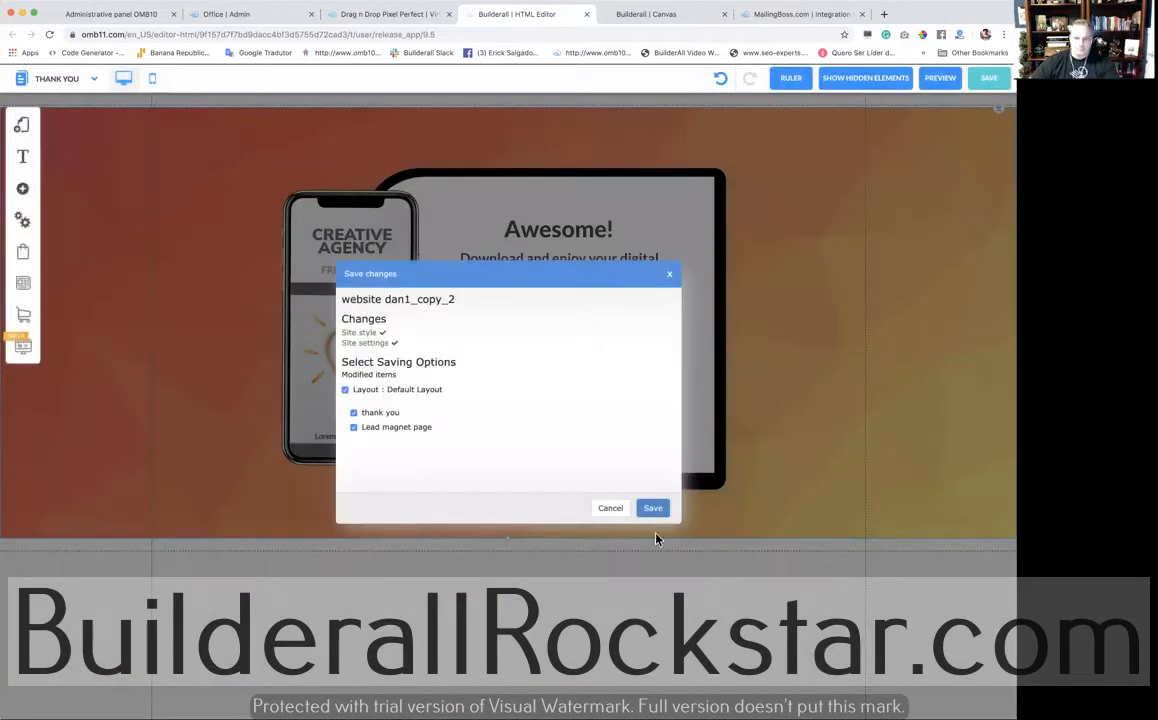
click(652, 508)
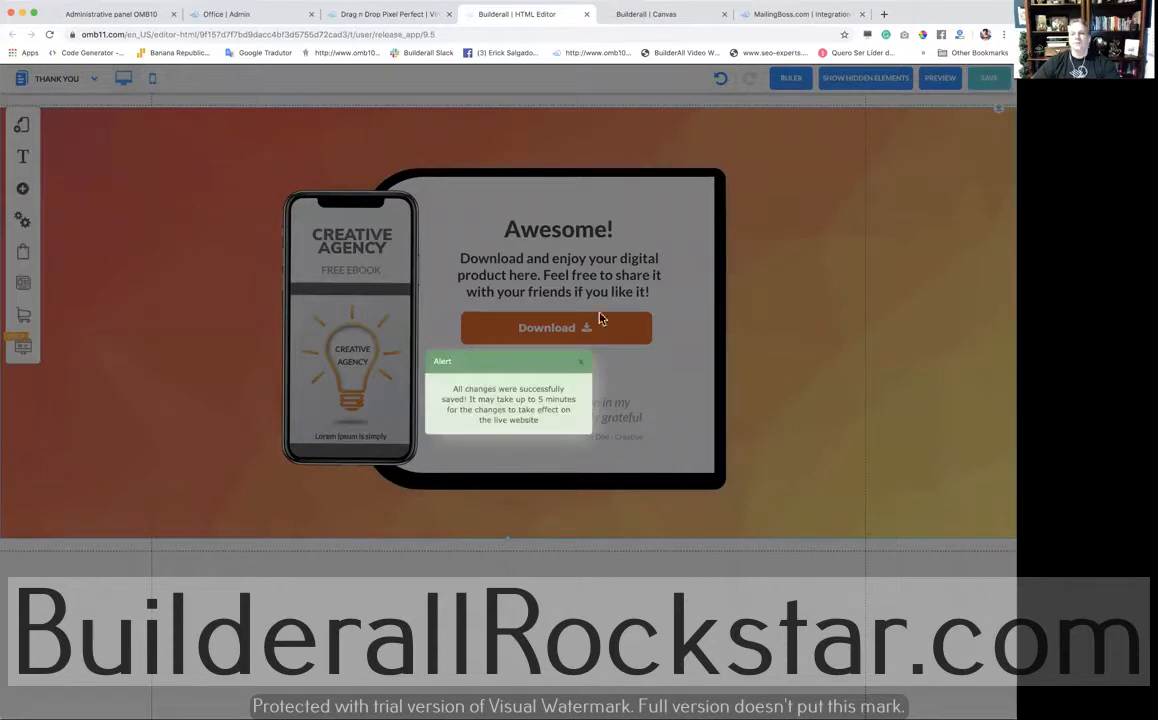
click(583, 365)
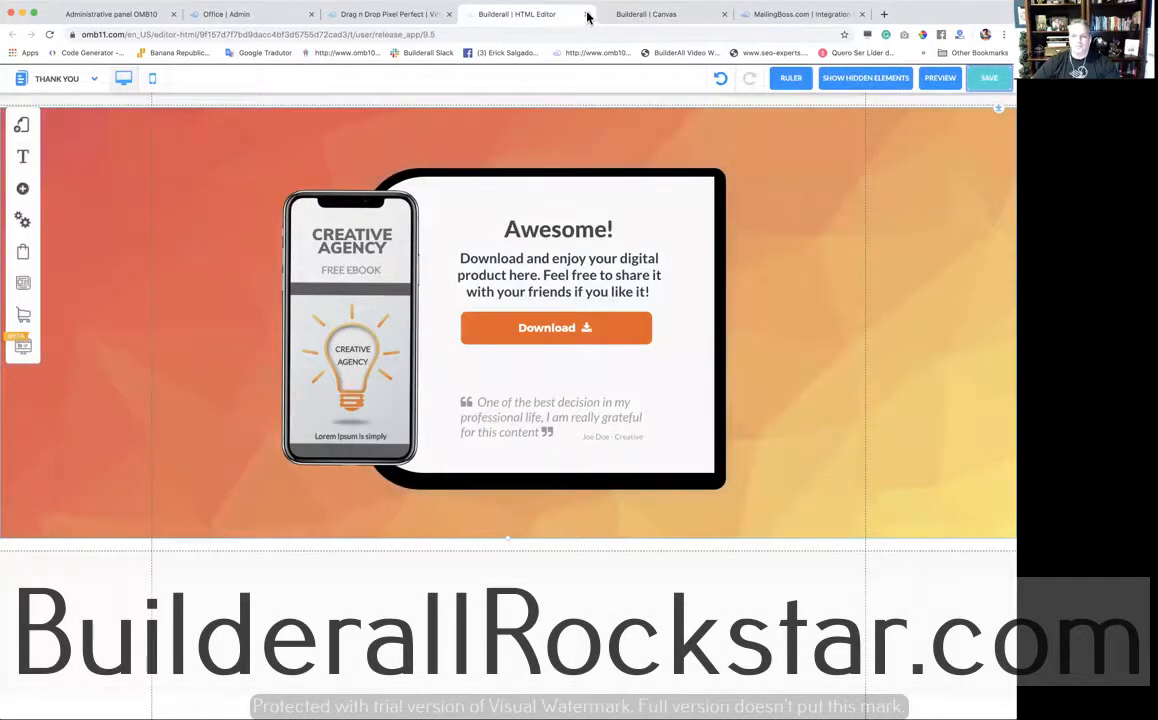
- Leave the editor and start connecting a custom domain to dan1_copy_2
click(587, 15)
click(441, 237)
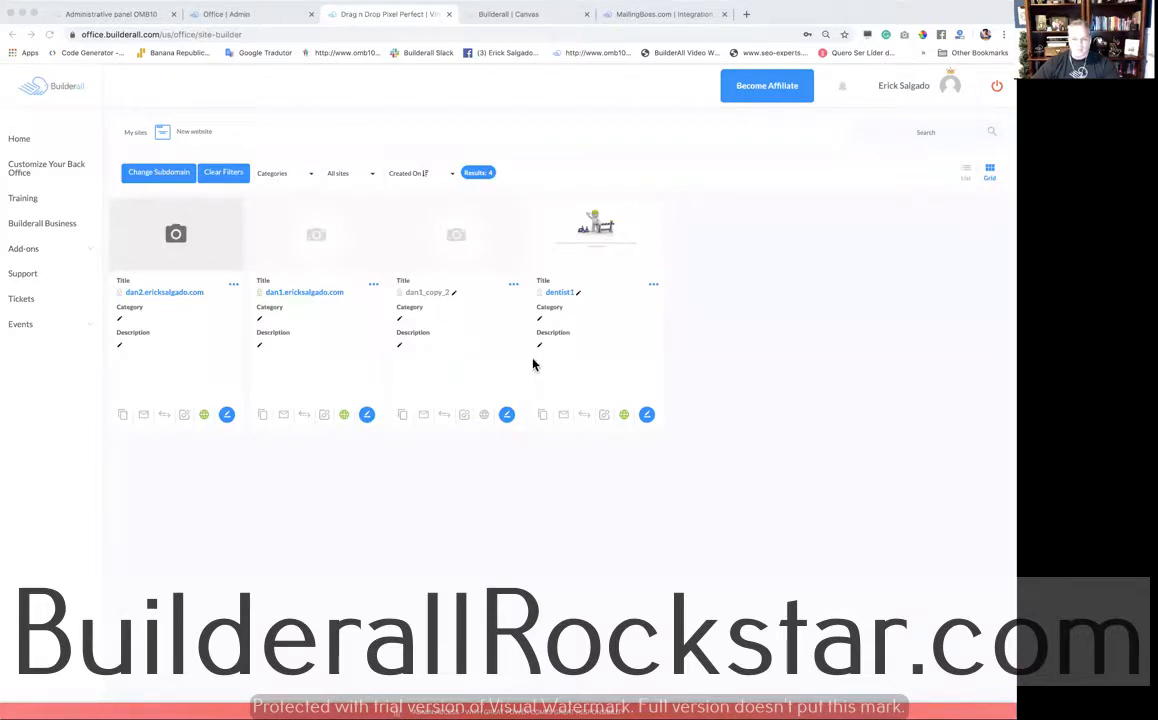
click(514, 287)
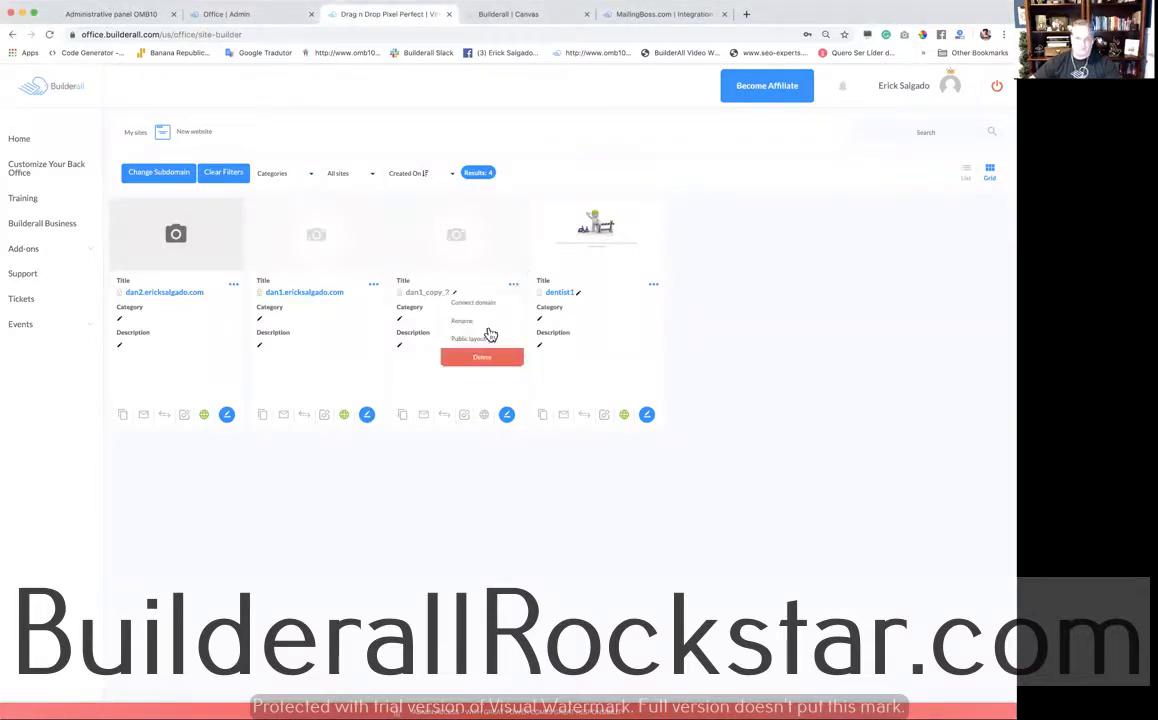
click(486, 304)
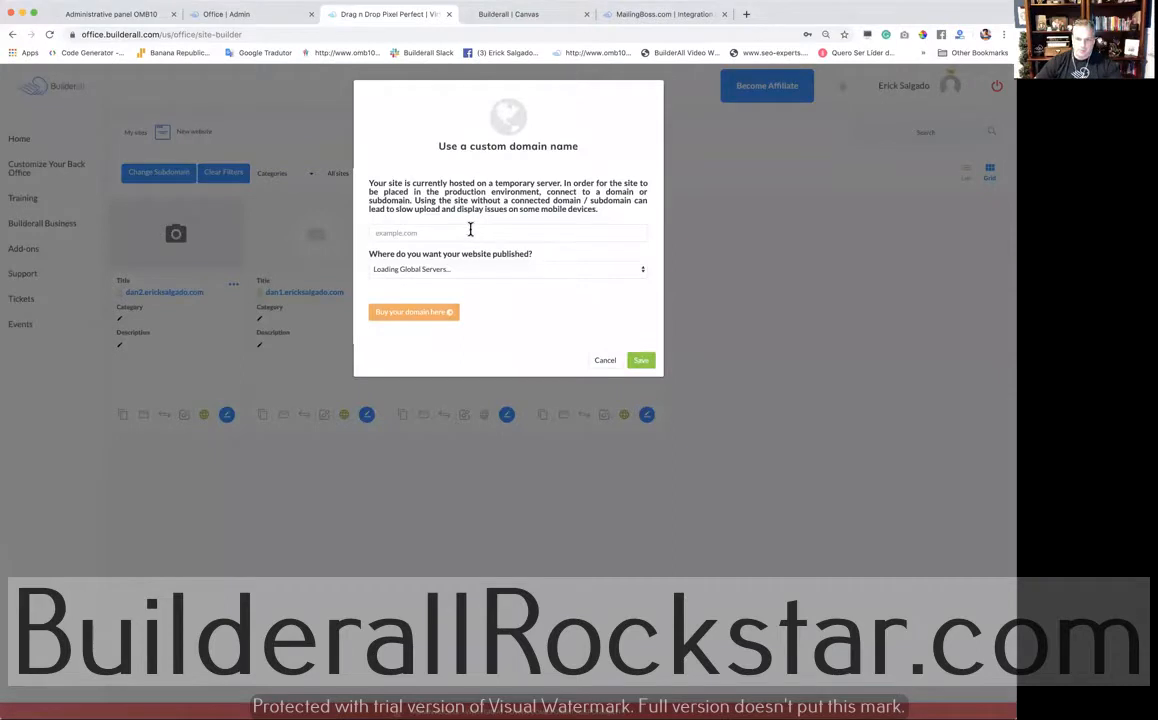
- Enter dan3 as the dan1_copy_2 site's subdomain and dismiss the setup instructions
click(470, 230)
text(dan3.ericksalgado.com)
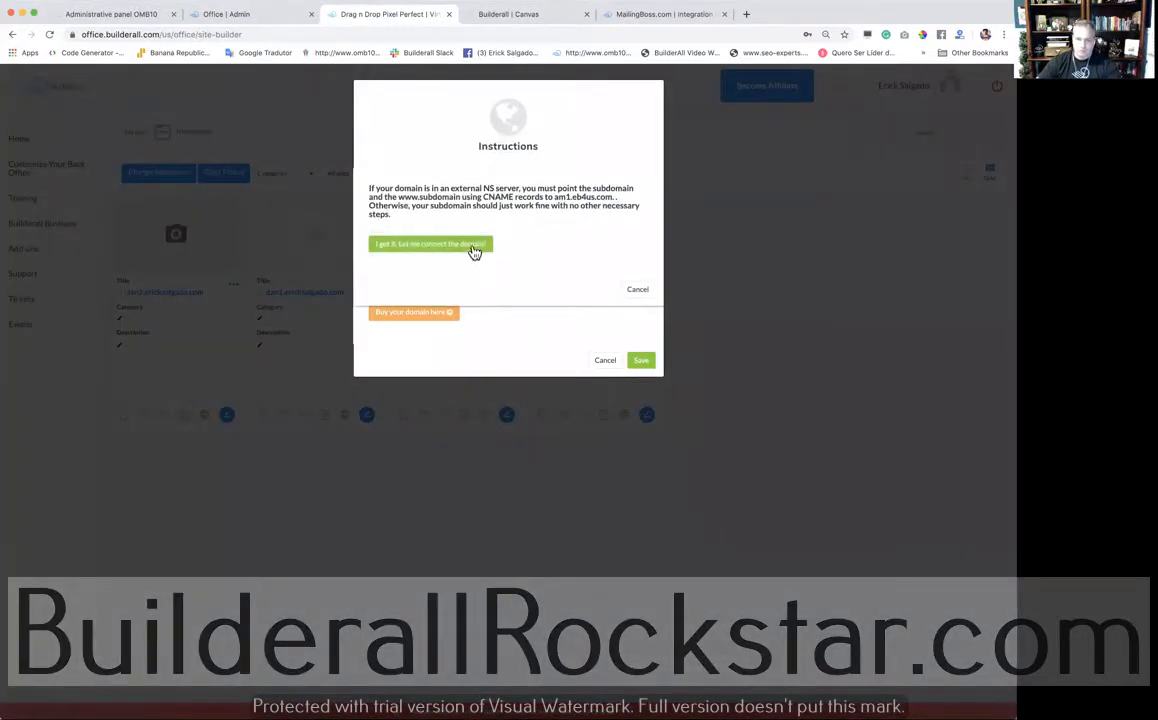
click(474, 246)
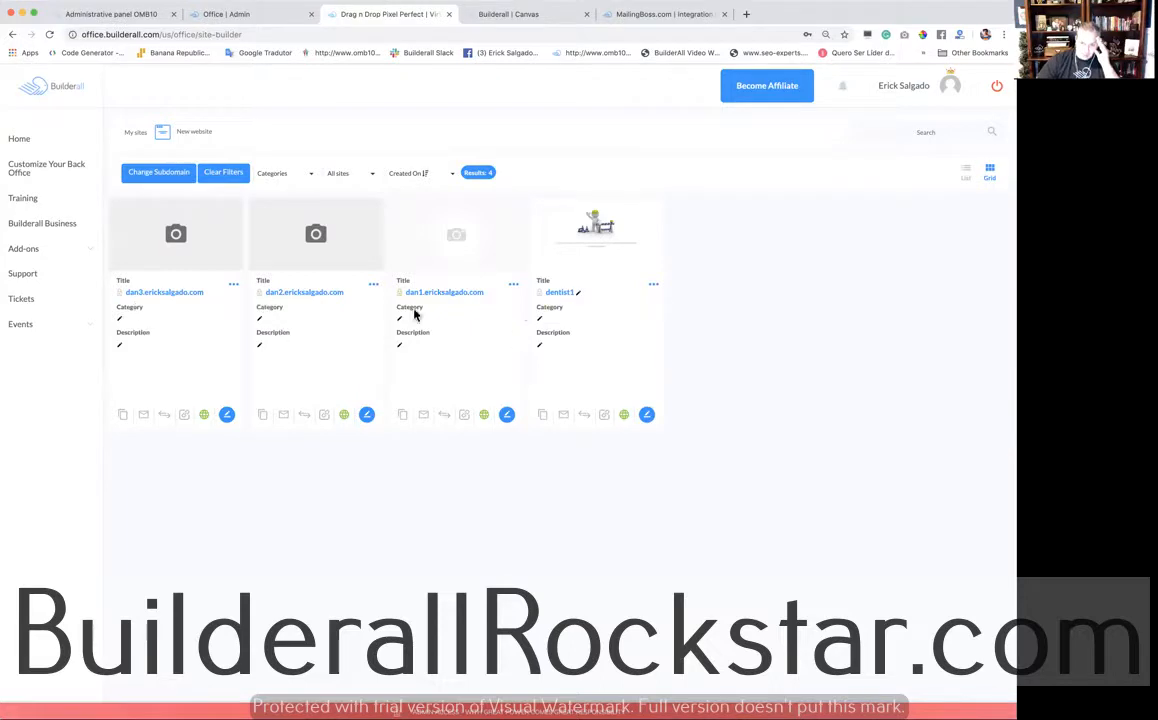
- Go through the dan1, dan2 and dan3 site option menus and apply the setting change
click(513, 285)
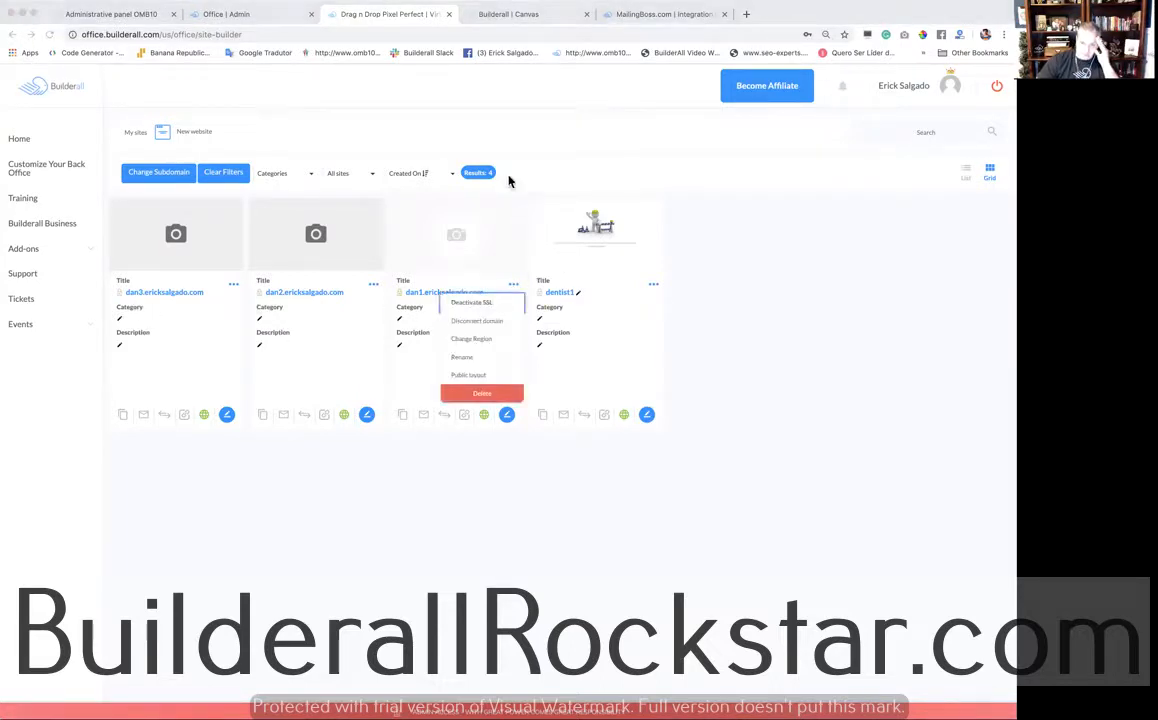
click(562, 103)
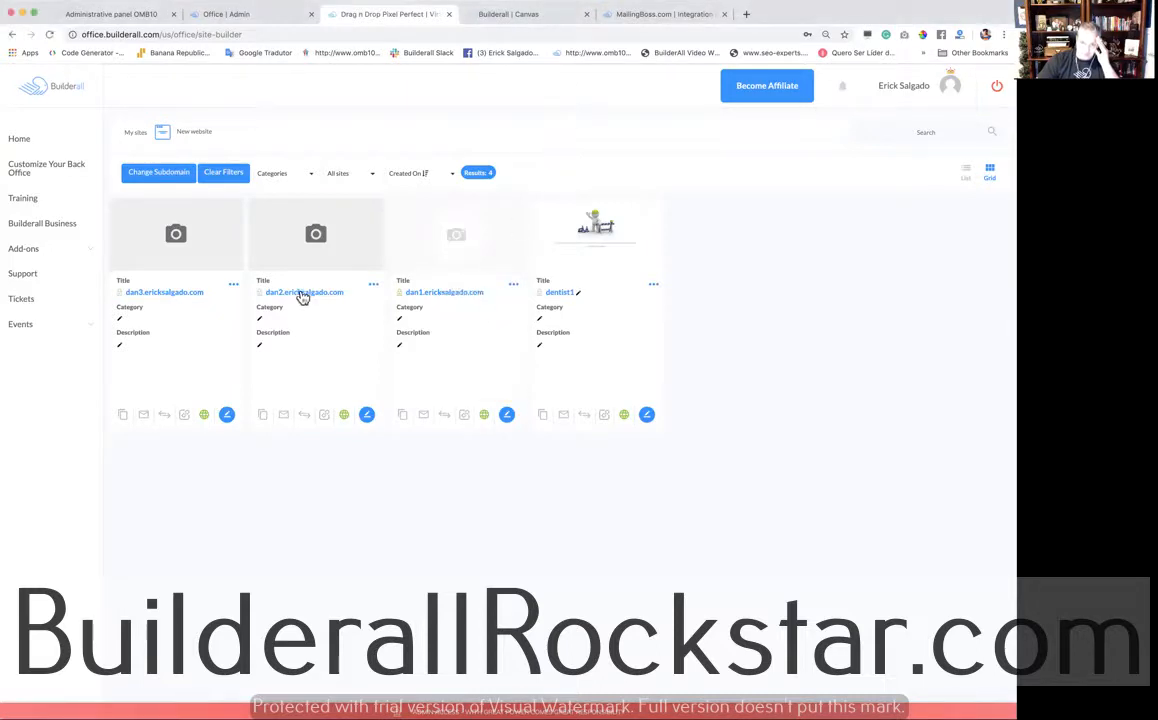
click(373, 285)
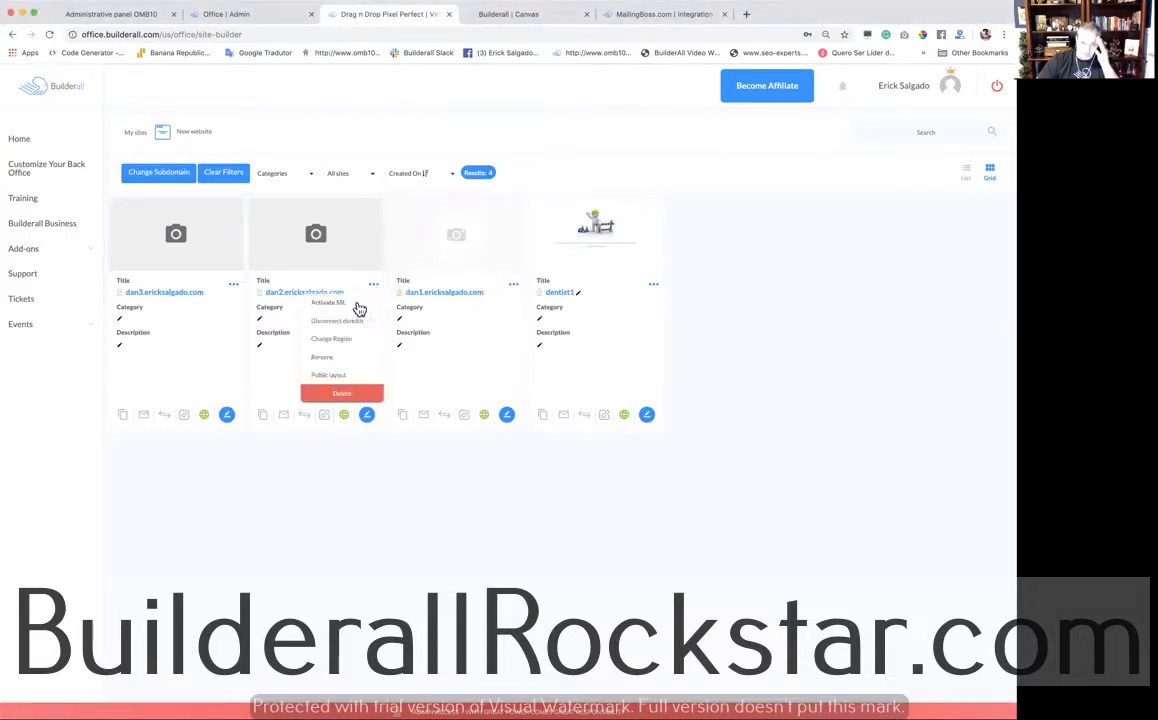
click(612, 140)
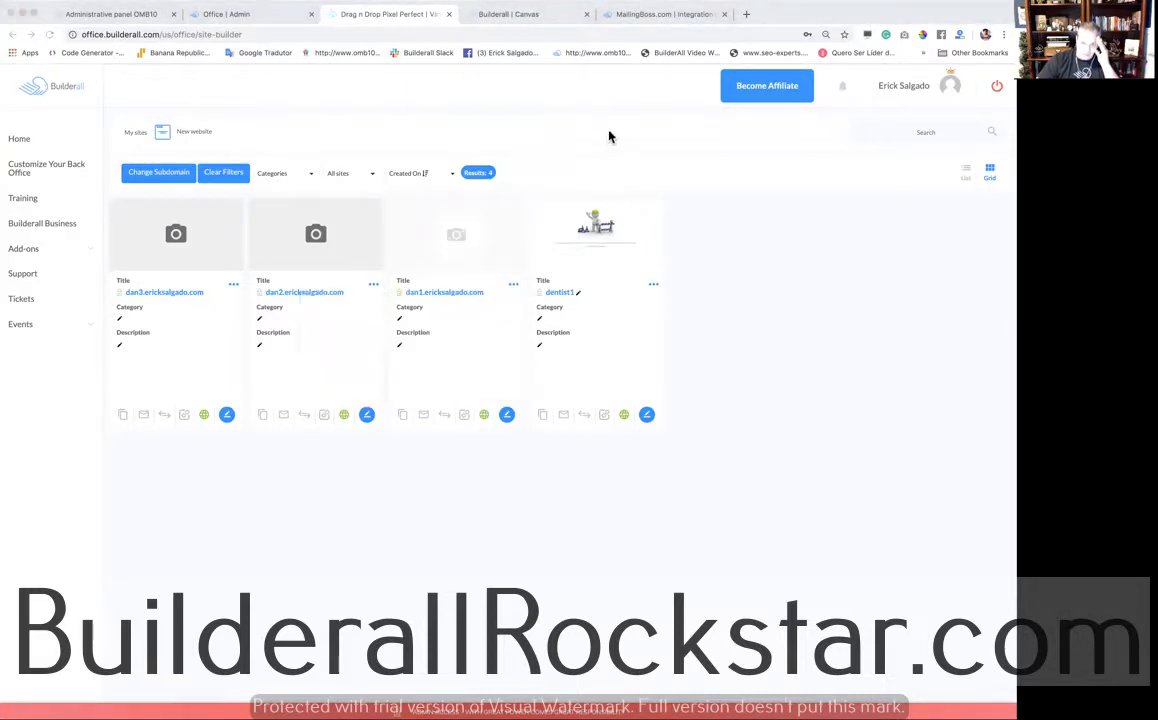
click(233, 285)
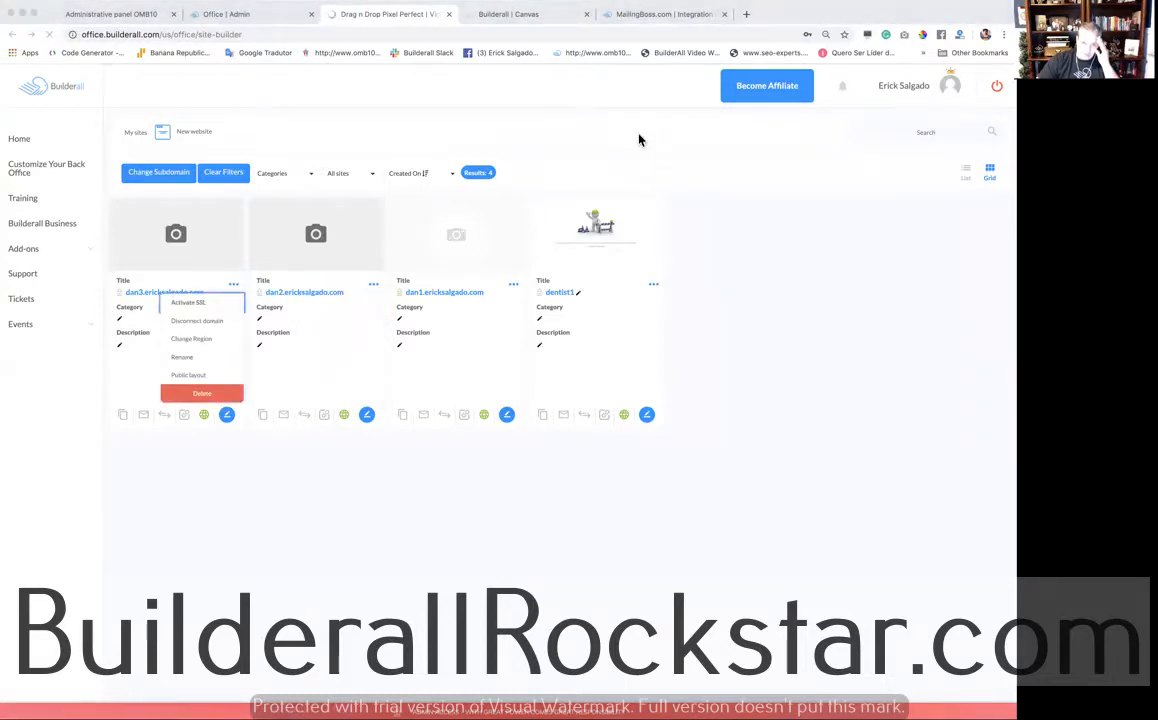
click(511, 288)
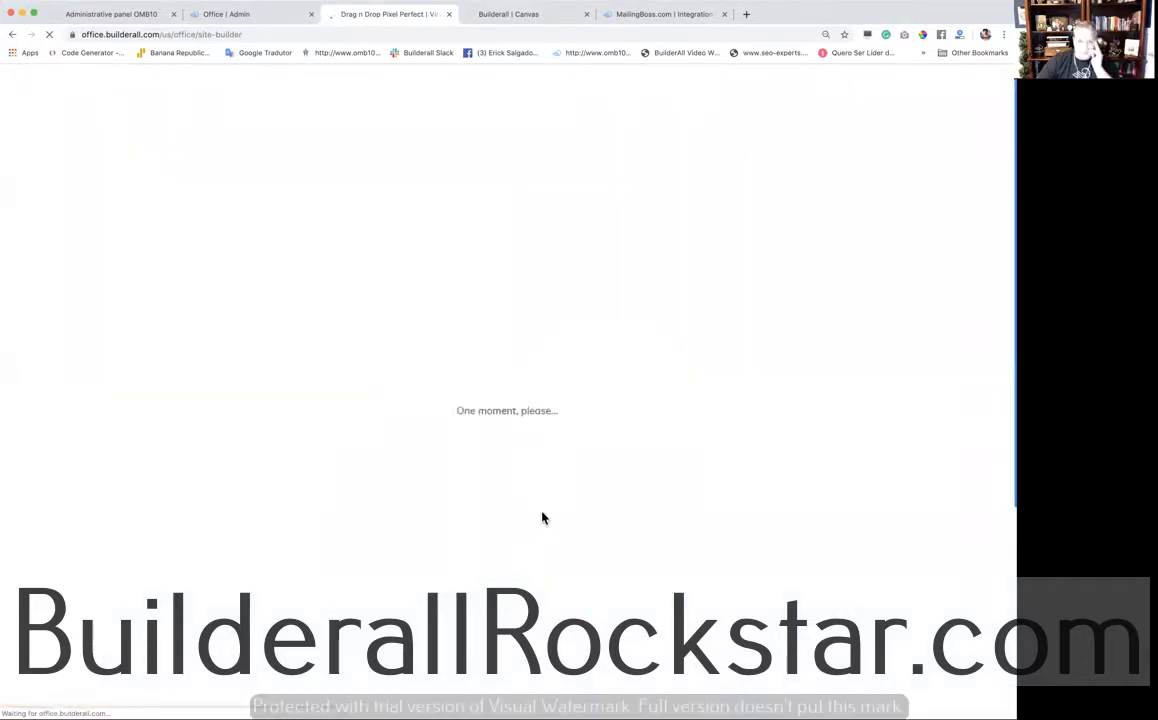
click(680, 15)
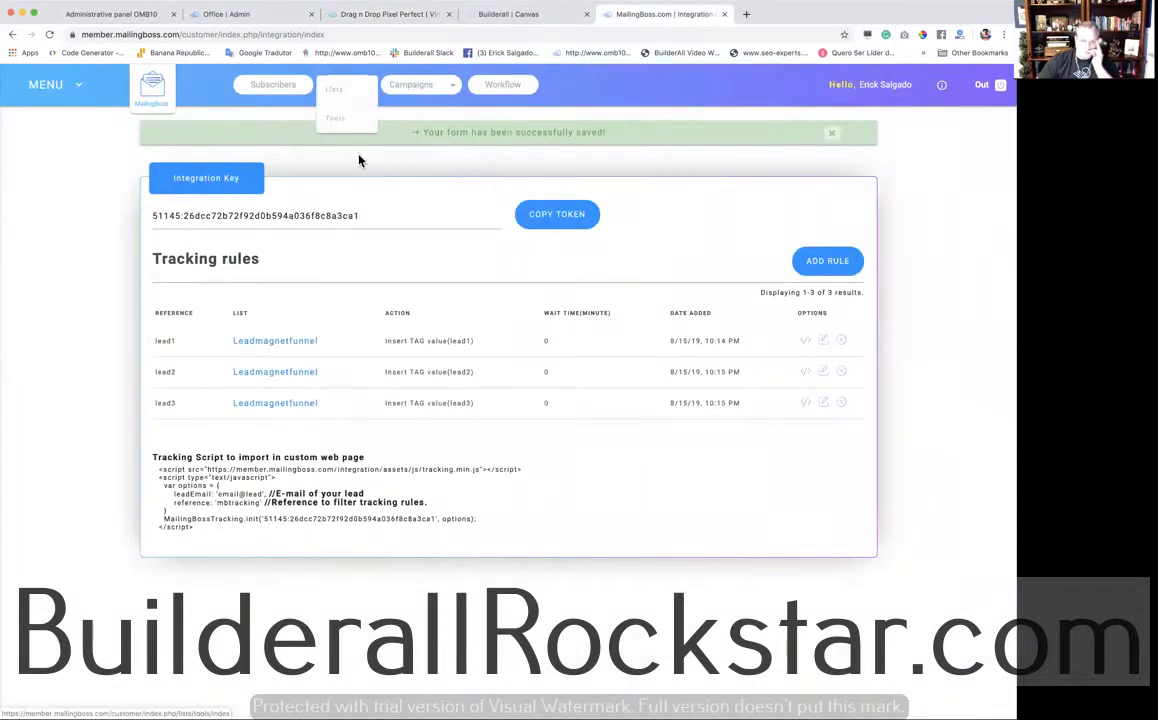
- View the MailingBoss lists overview with Leadmagnetfunnel at 0 subscribers, then close the Canvas tab
click(338, 92)
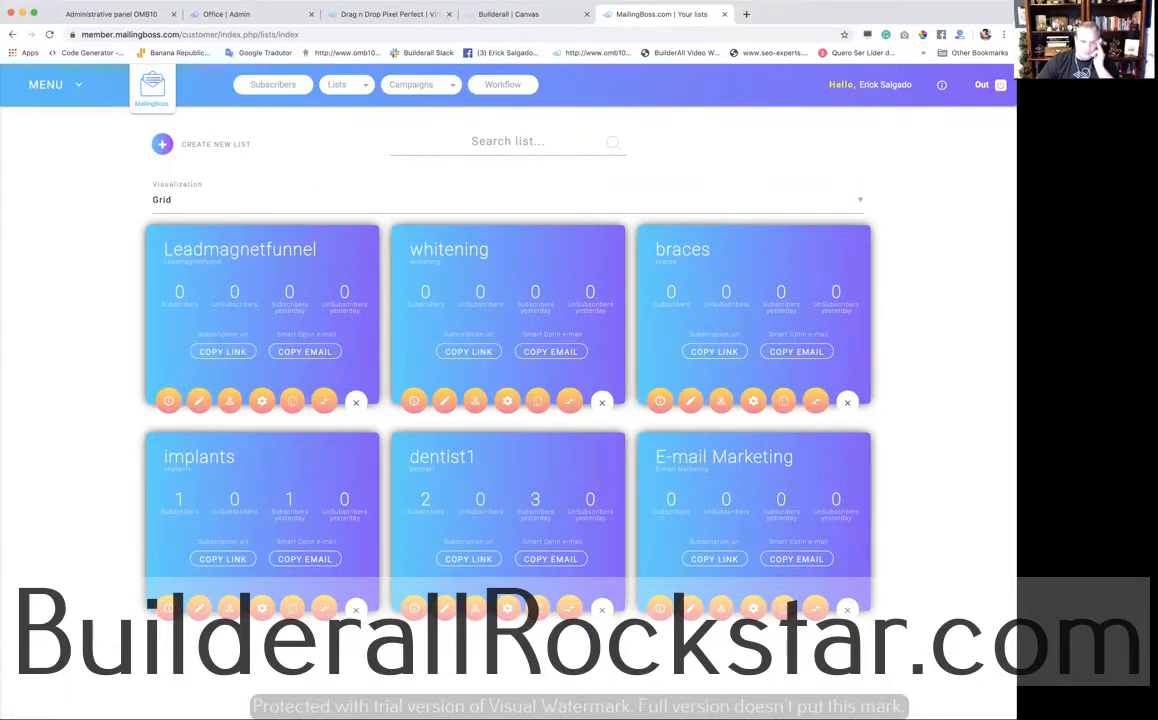
click(585, 15)
click(363, 20)
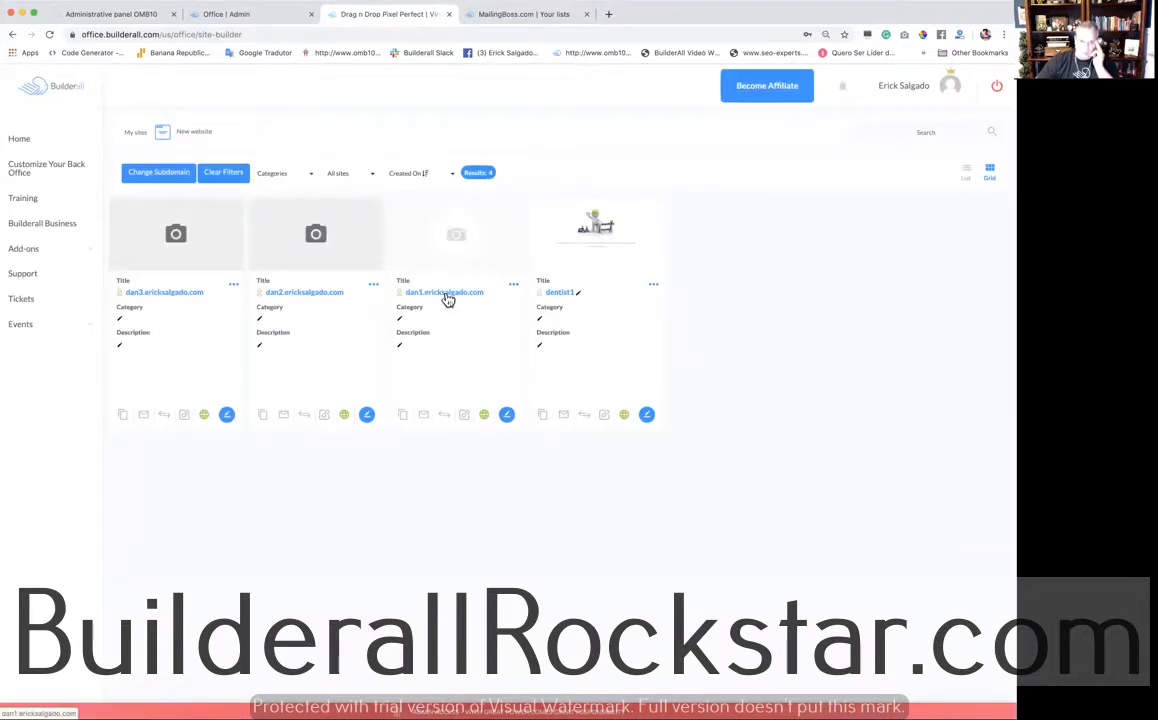
- Submit a test opt-in on the dan1 live page with an edited e-mail and first name, then close the thank-you tab
click(446, 295)
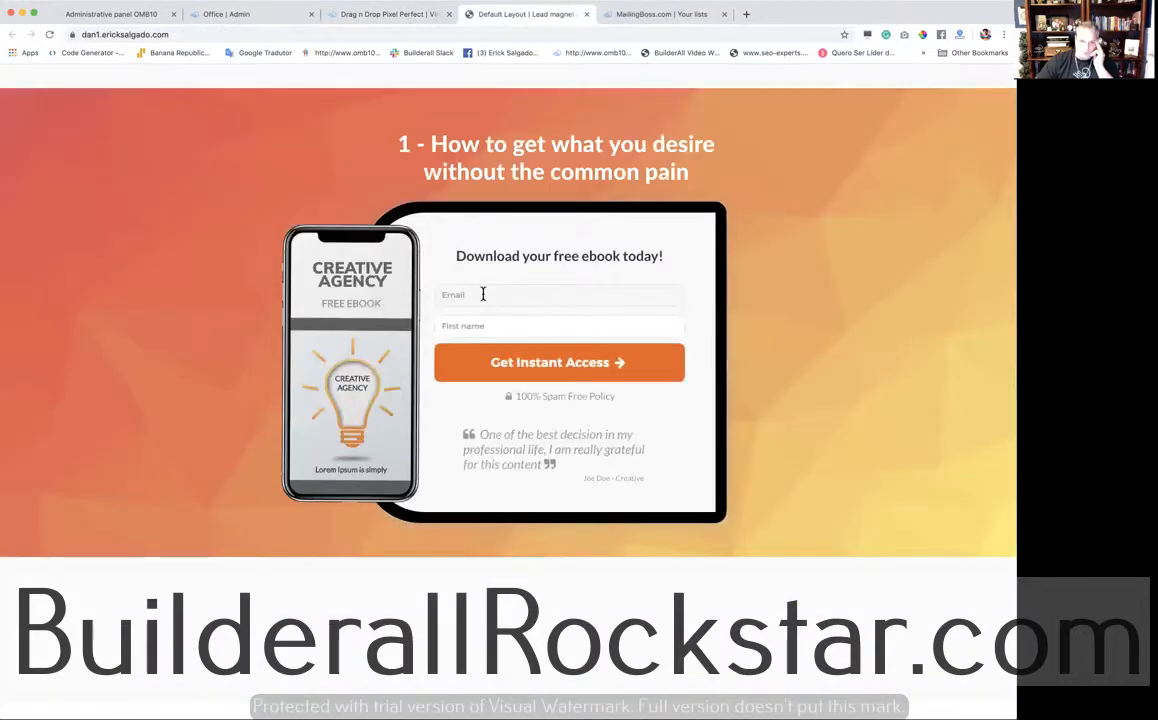
click(476, 292)
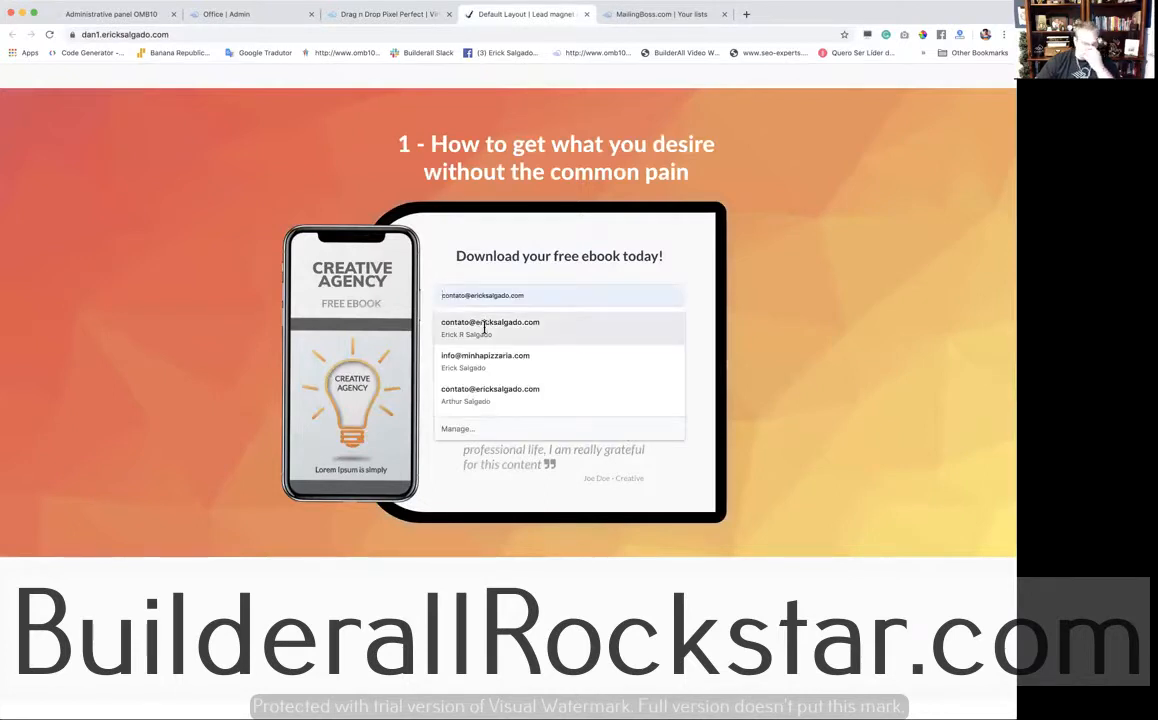
click(484, 327)
click(529, 294)
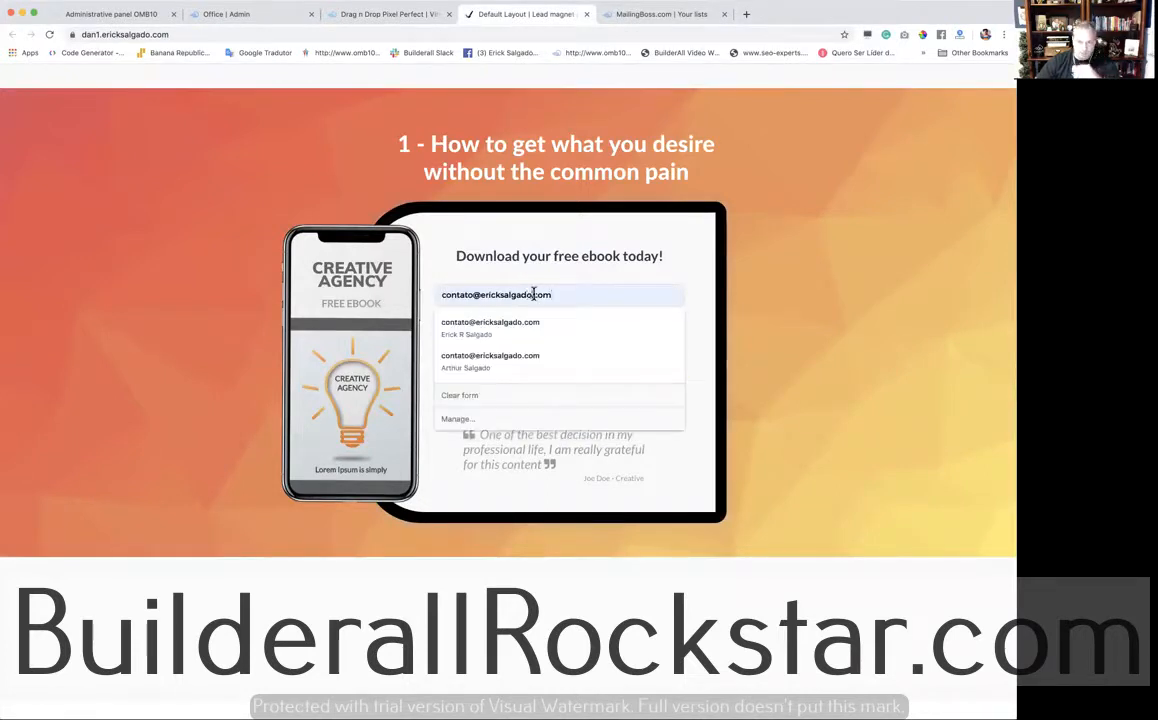
text(1)
click(501, 328)
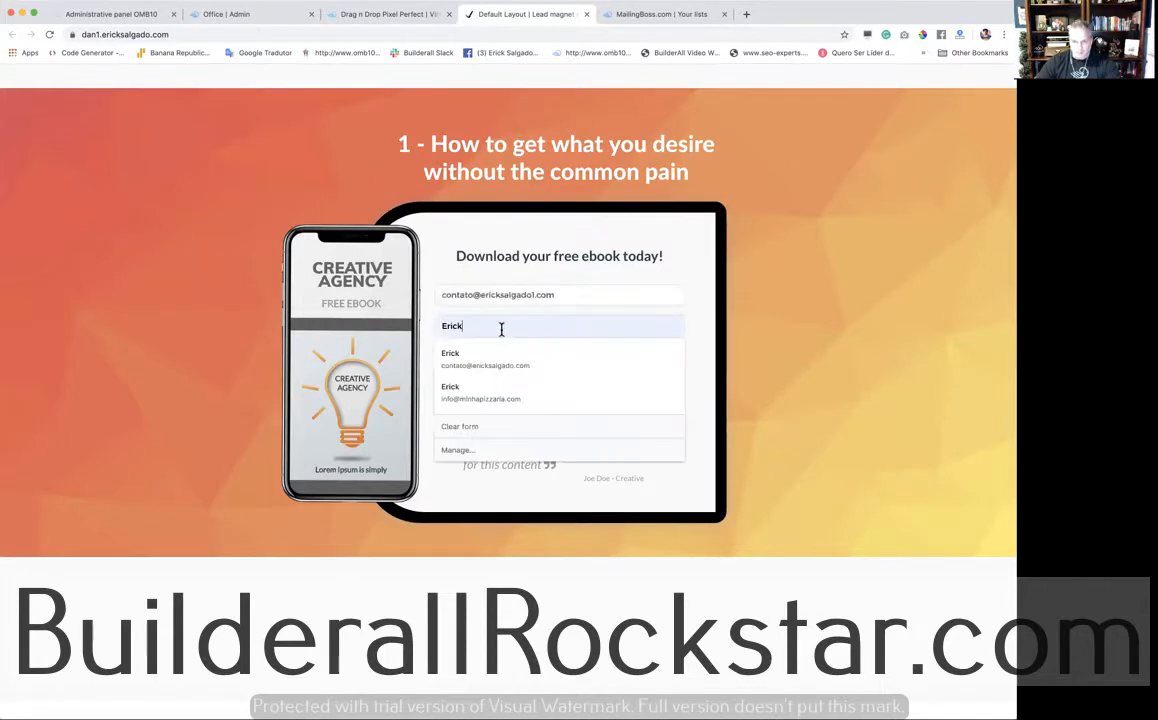
key(BackSpace)
key(BackSpace)
key(BackSpace)
key(BackSpace)
key(BackSpace)
text(Erick1)
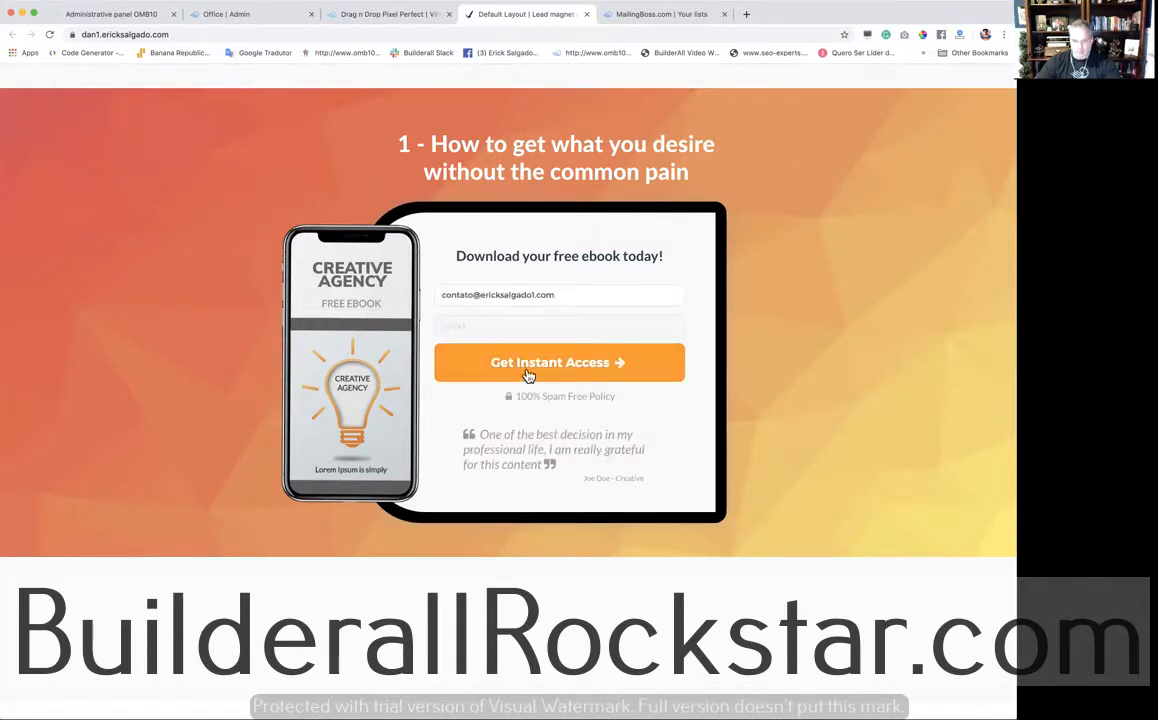
click(529, 368)
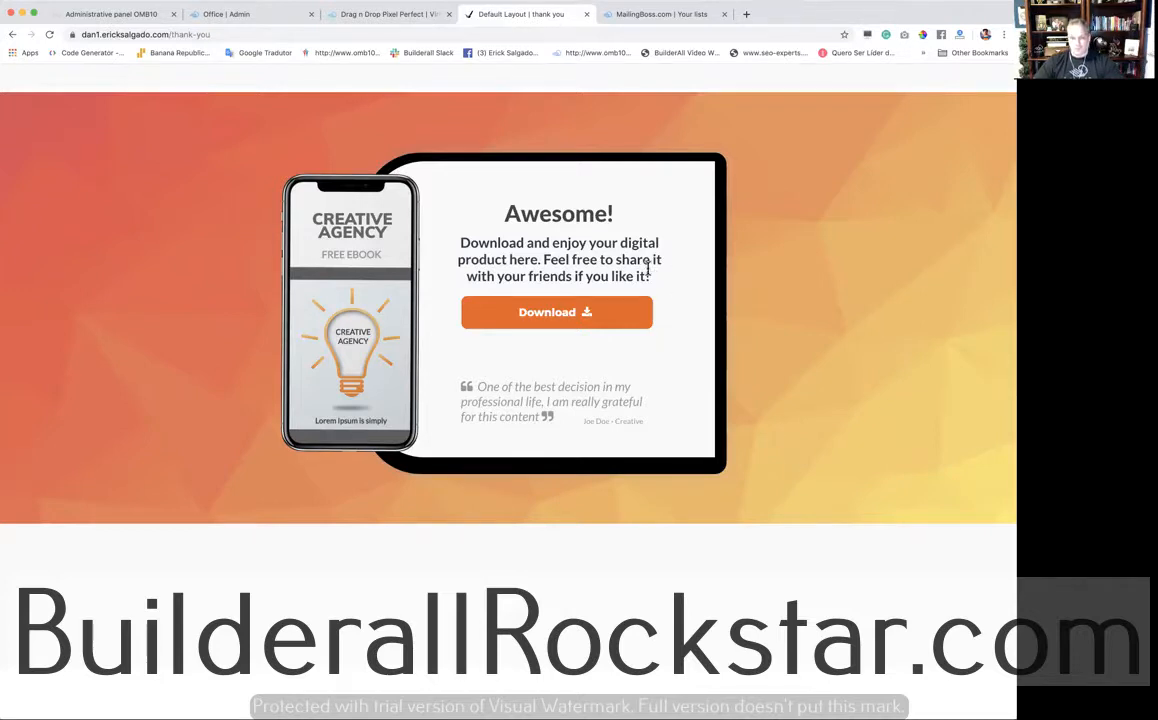
click(587, 14)
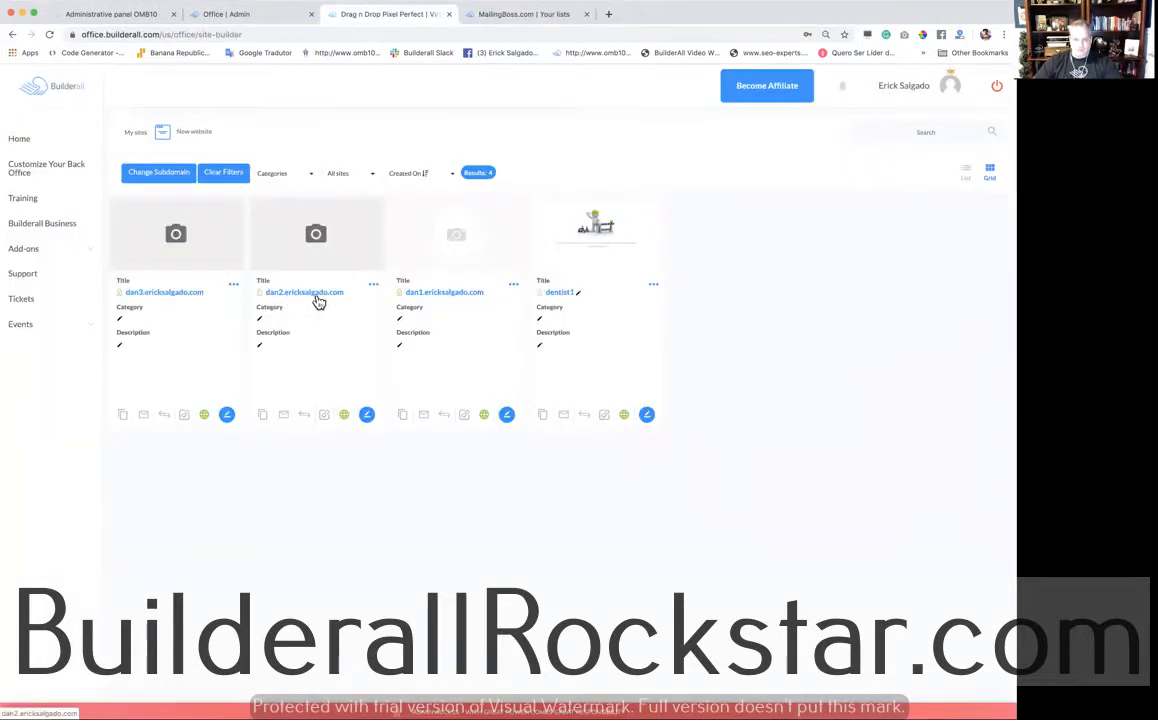
- Submit a test opt-in on the dan2 live page with an edited e-mail and first name, then close the thank-you tab
click(310, 293)
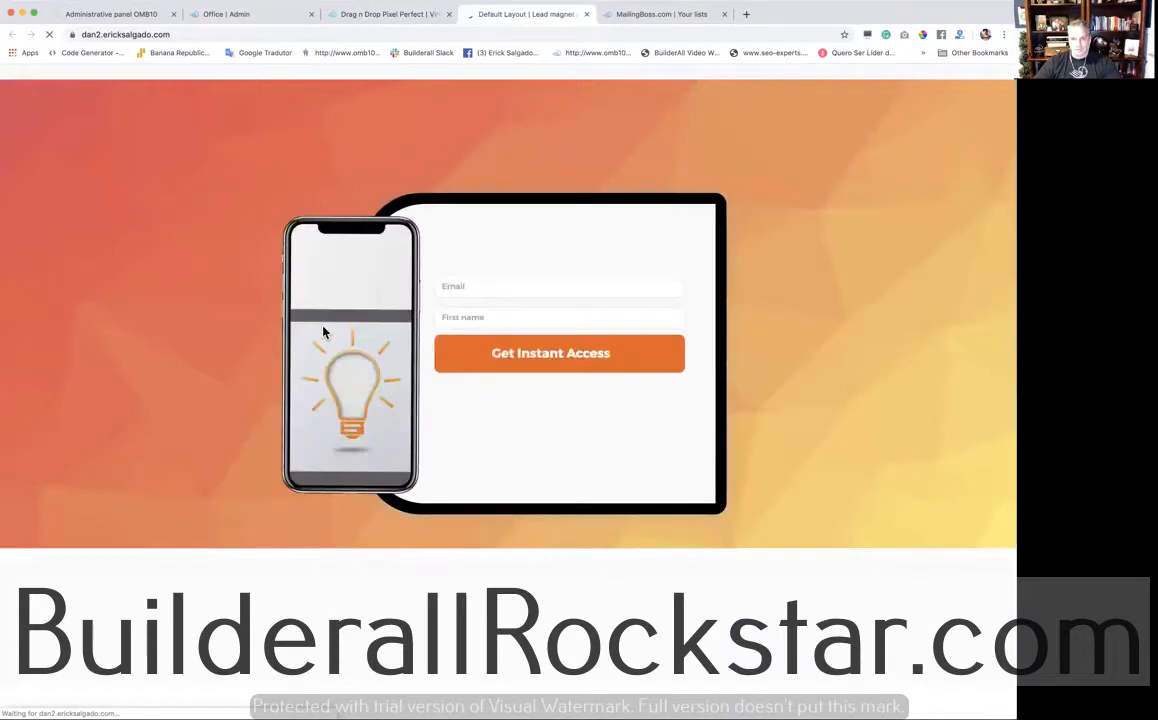
click(482, 290)
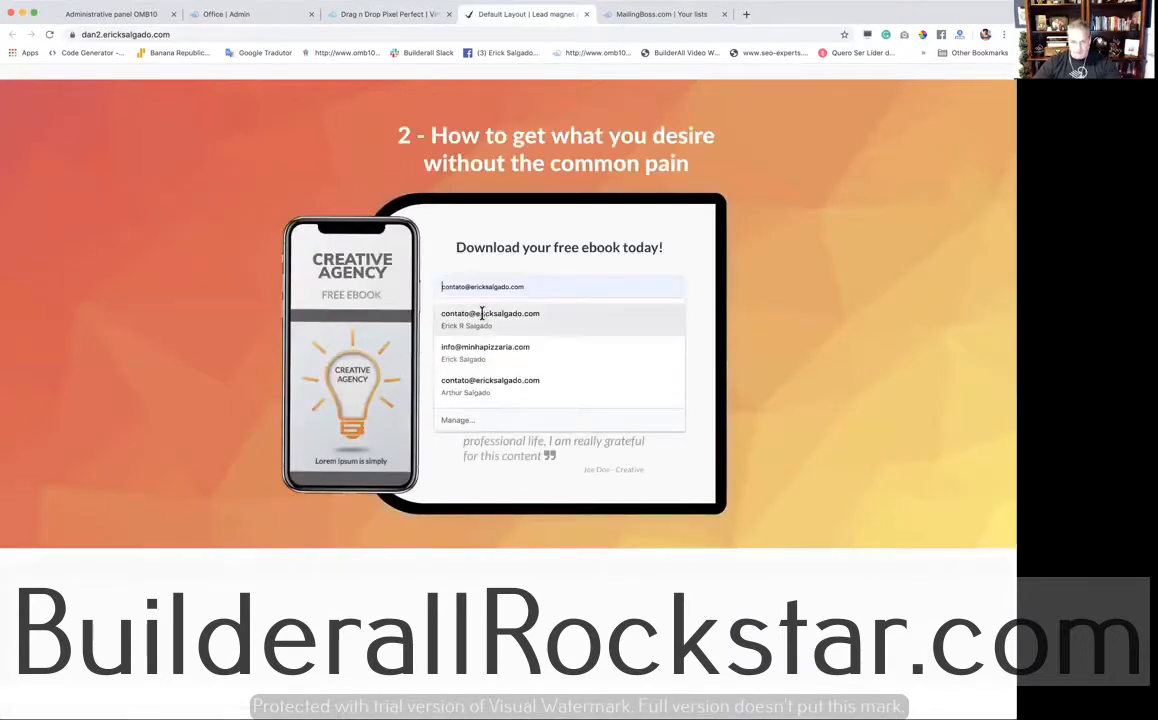
click(481, 313)
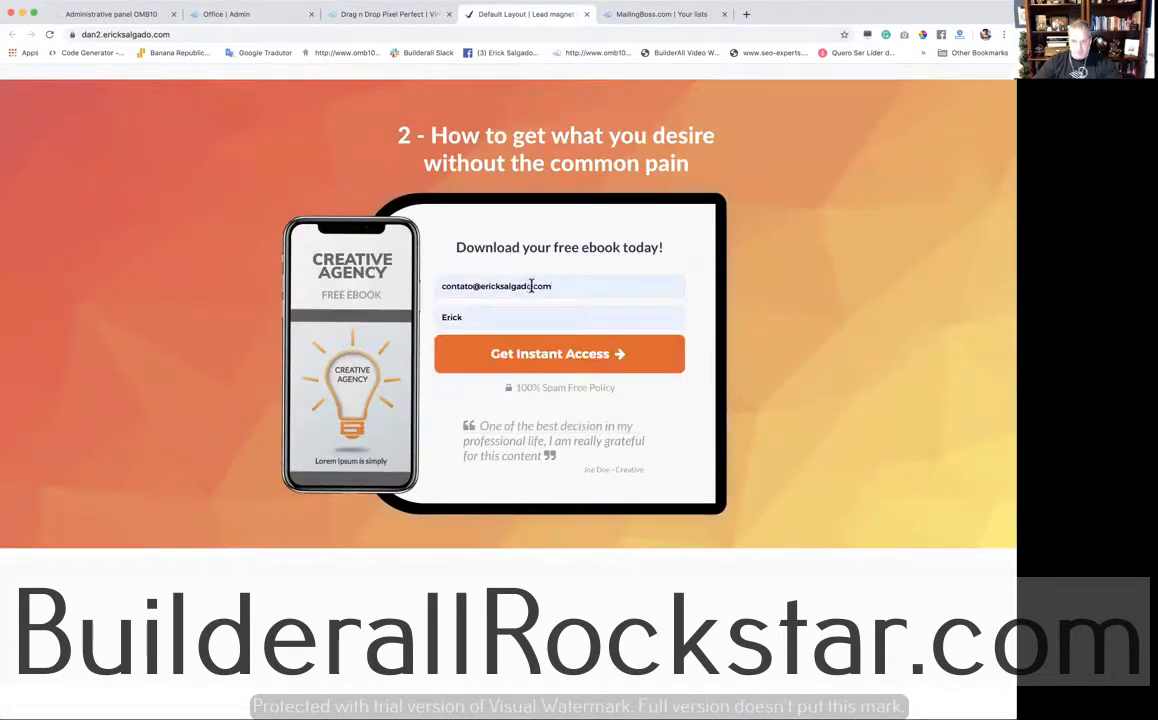
click(531, 286)
text(2)
click(505, 320)
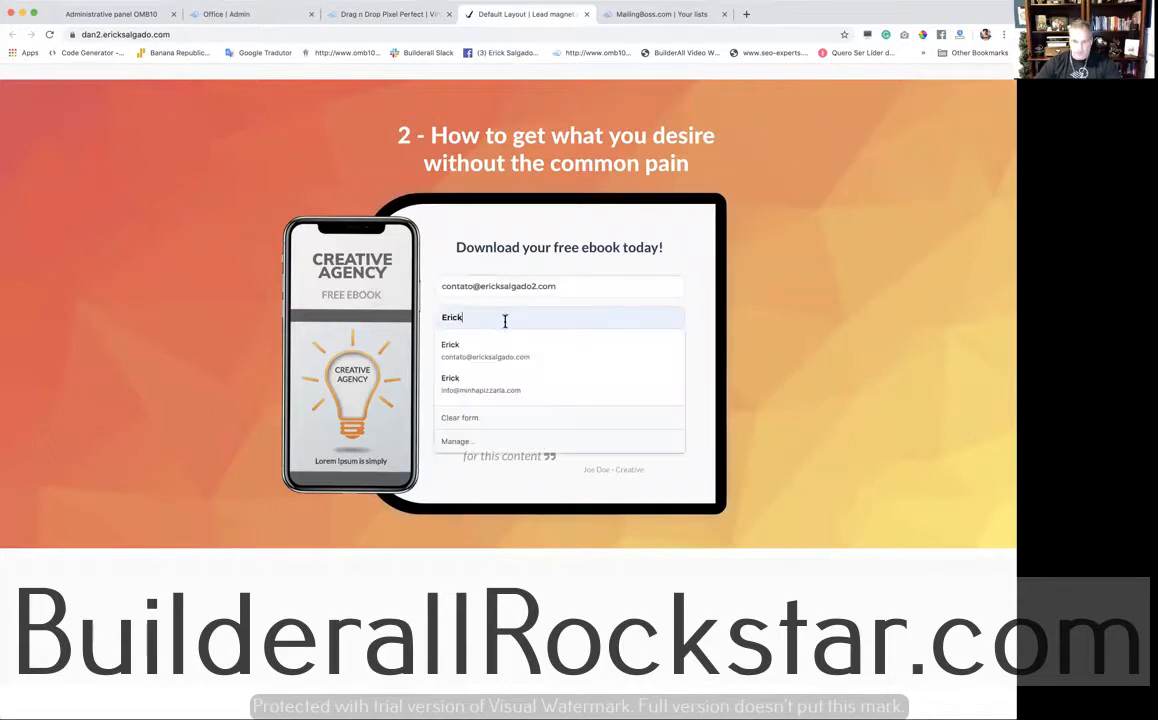
text(Erick2)
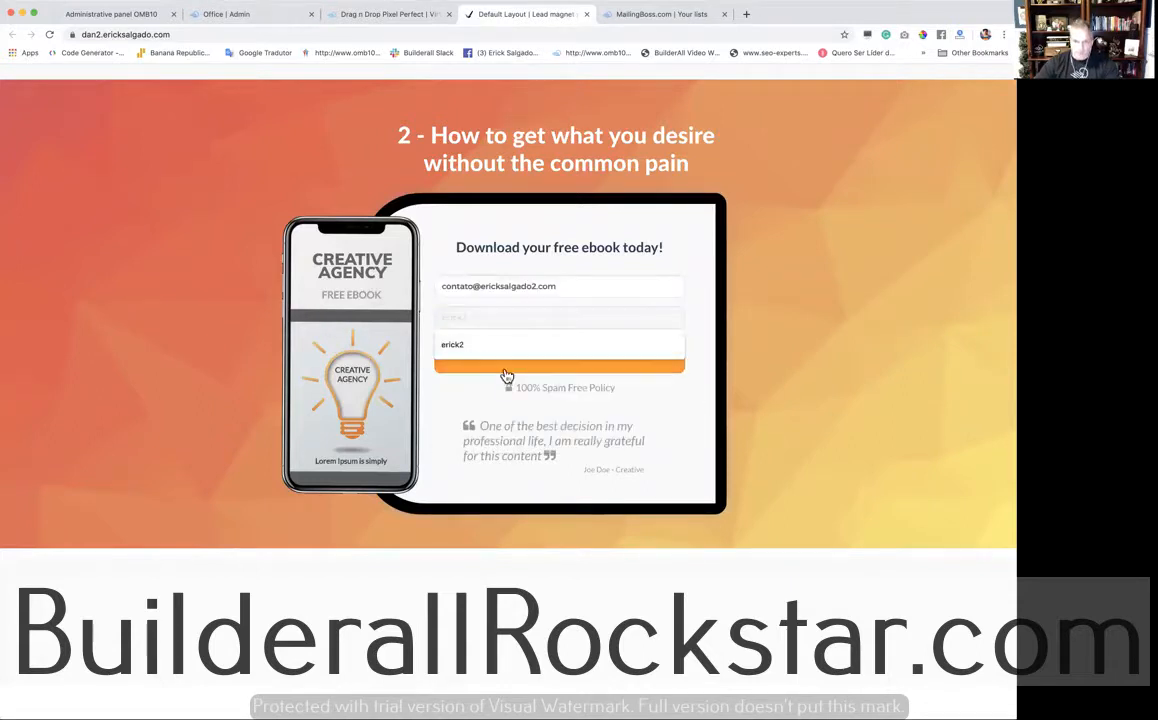
click(525, 358)
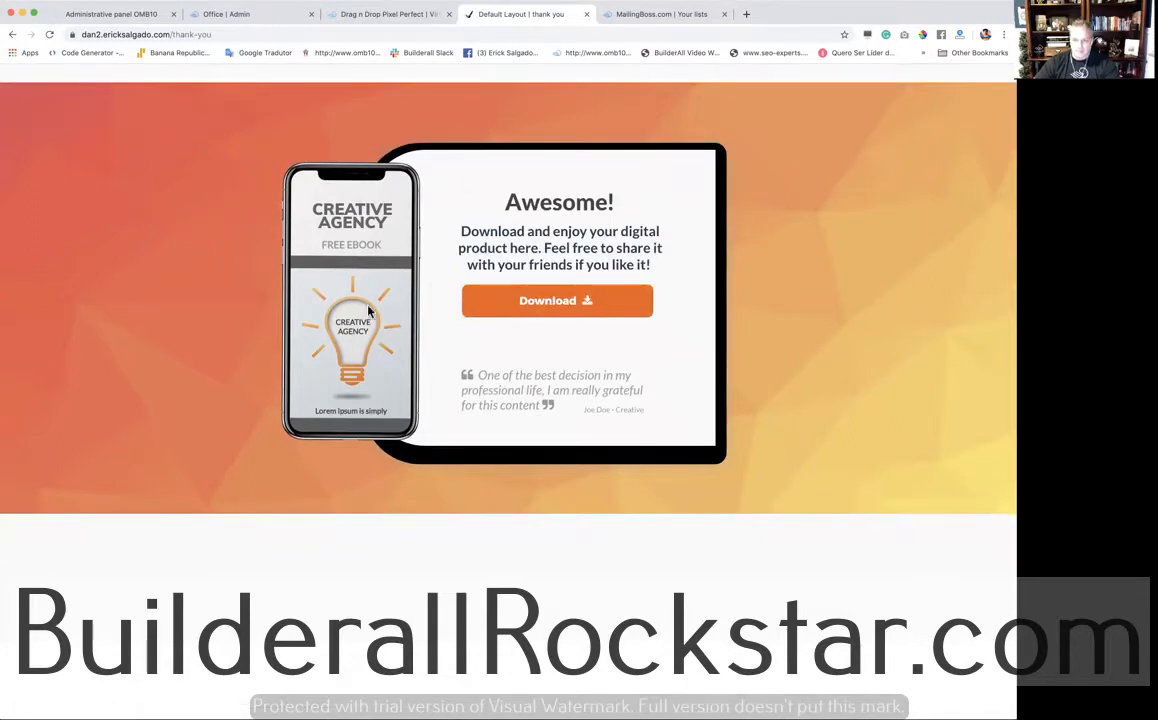
click(587, 15)
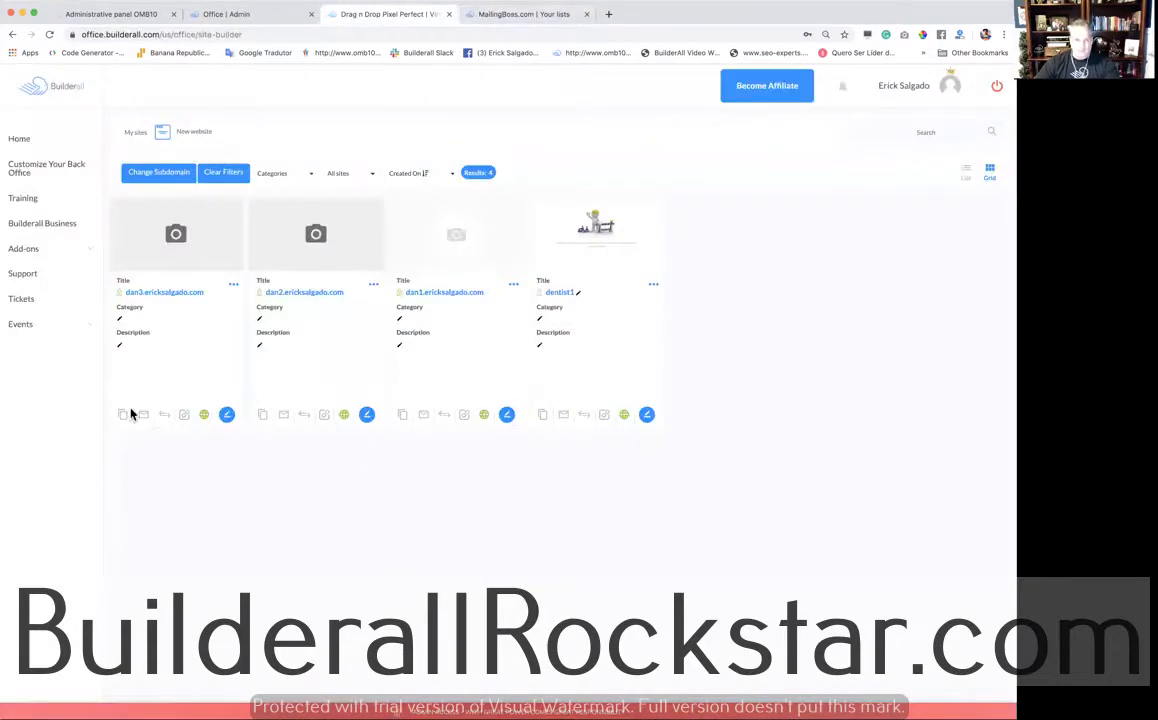
- Open the dan3 funnel page and enter a saved test e-mail with a 3 added
click(163, 294)
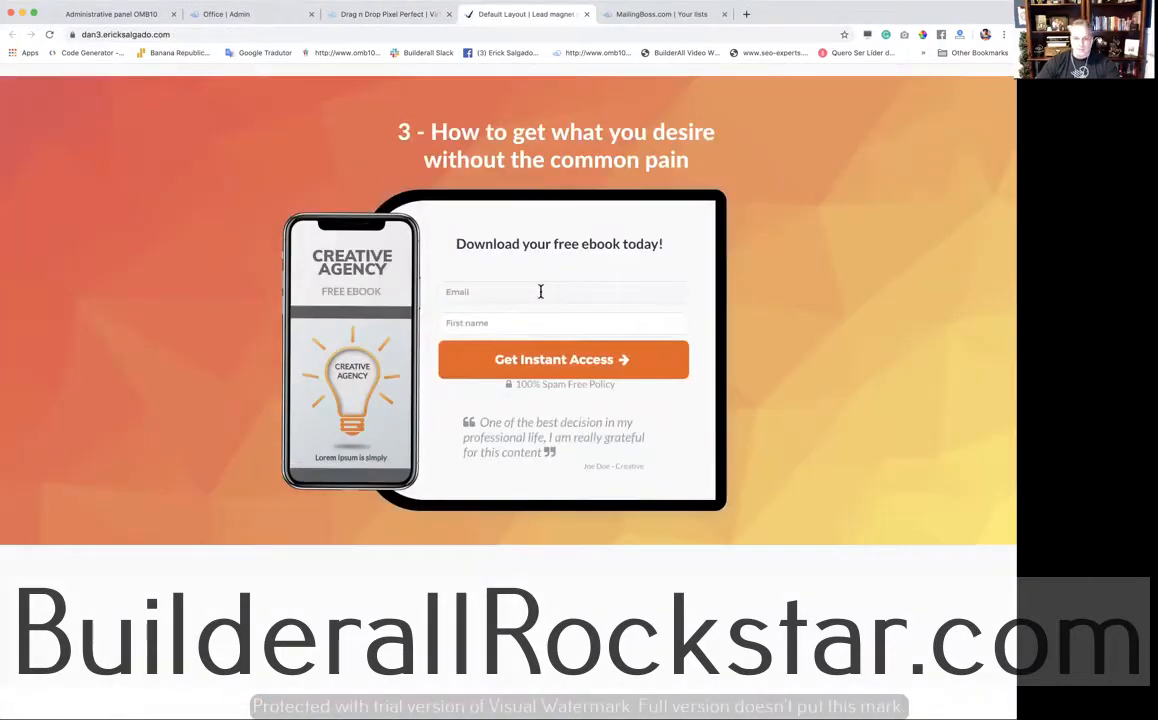
click(511, 292)
click(507, 293)
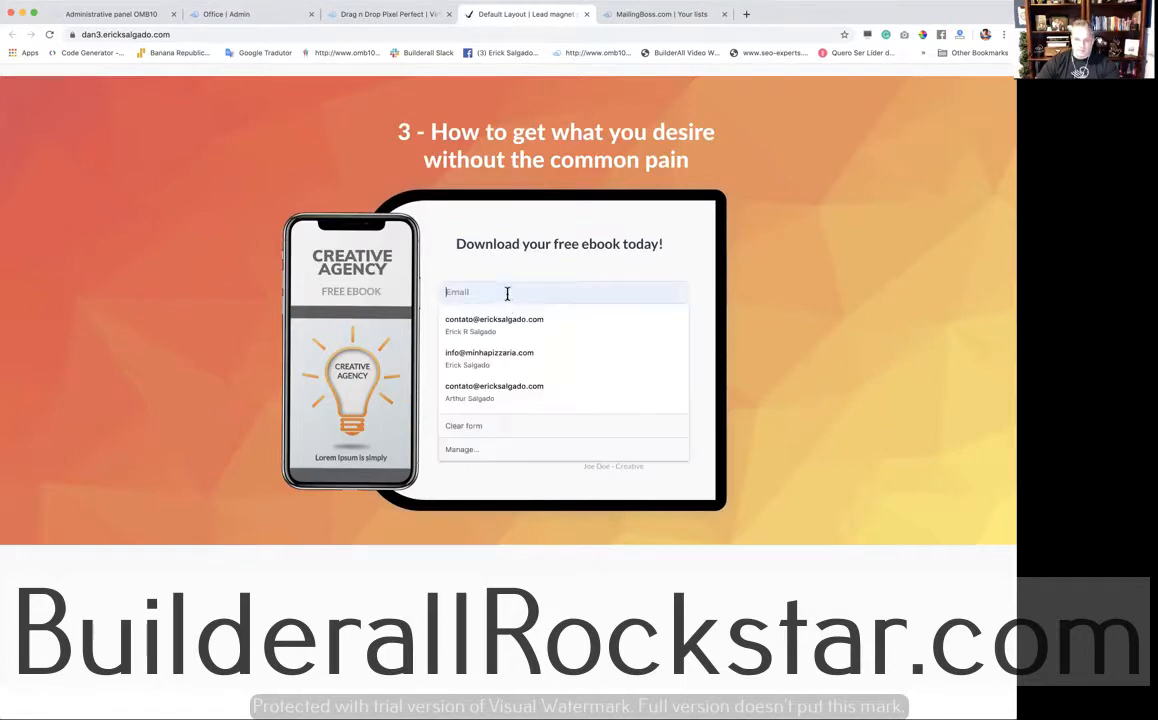
click(509, 328)
click(537, 292)
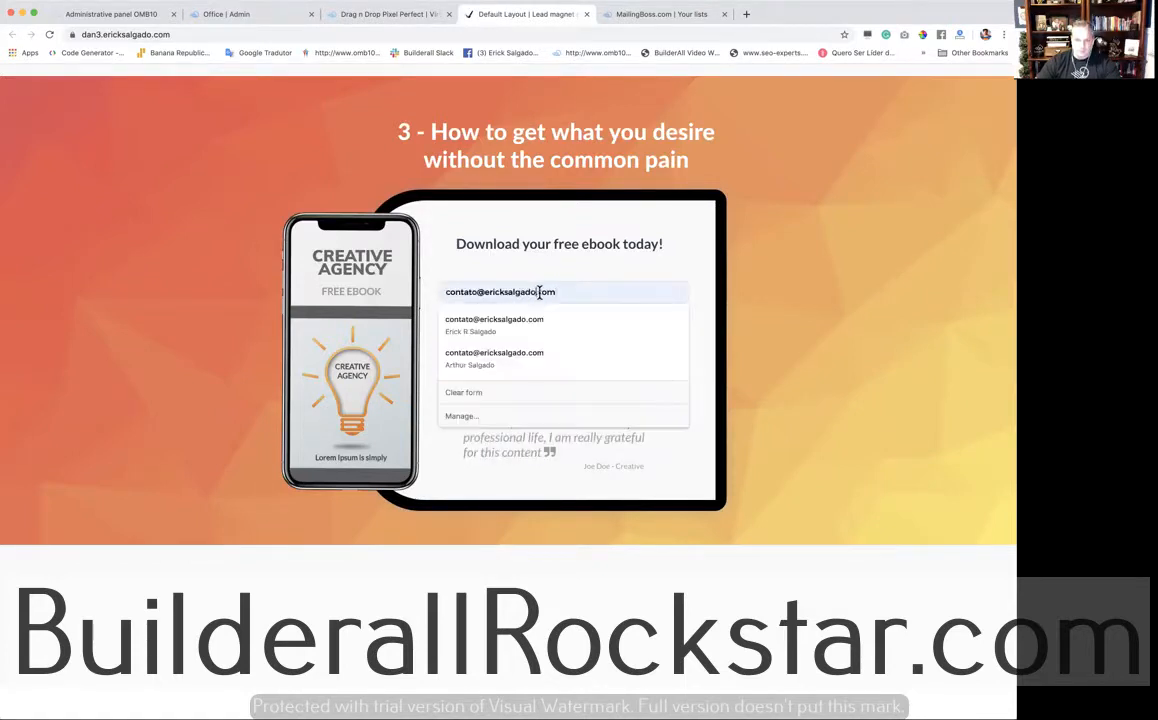
text(3)
- Enter a test first name ending in 3, submit the dan3 opt-in, and return to MailingBoss
click(482, 322)
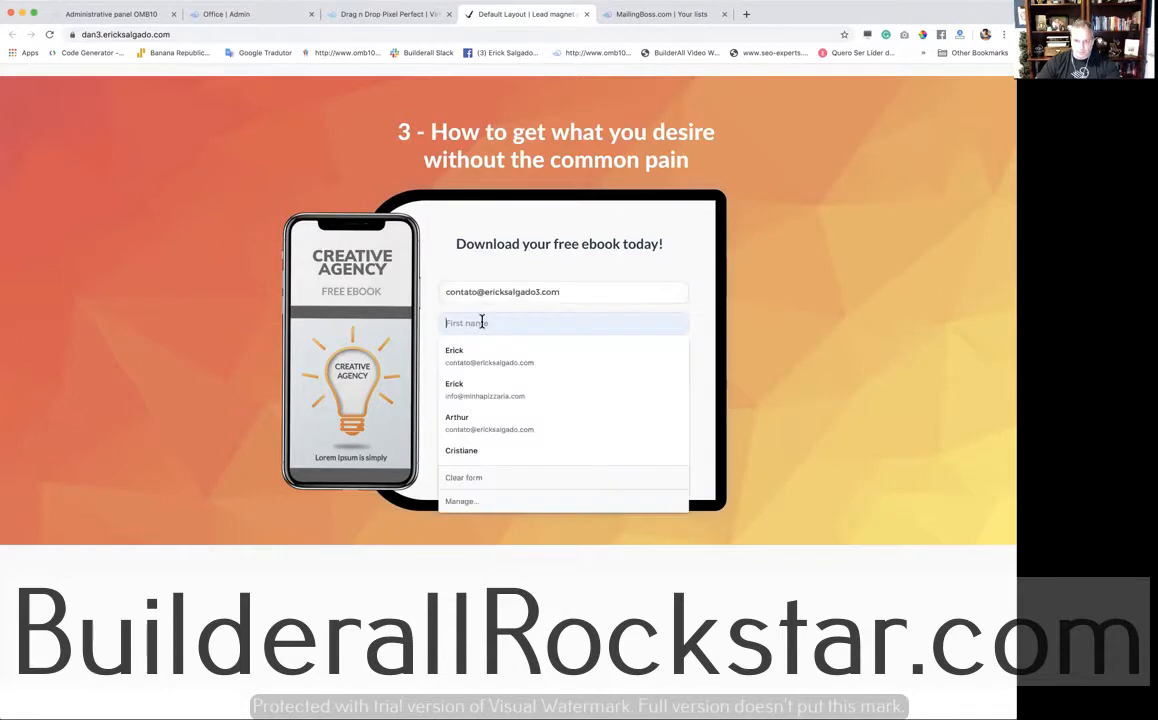
click(476, 350)
click(478, 323)
key(BackSpace)
key(BackSpace)
key(BackSpace)
key(BackSpace)
key(BackSpace)
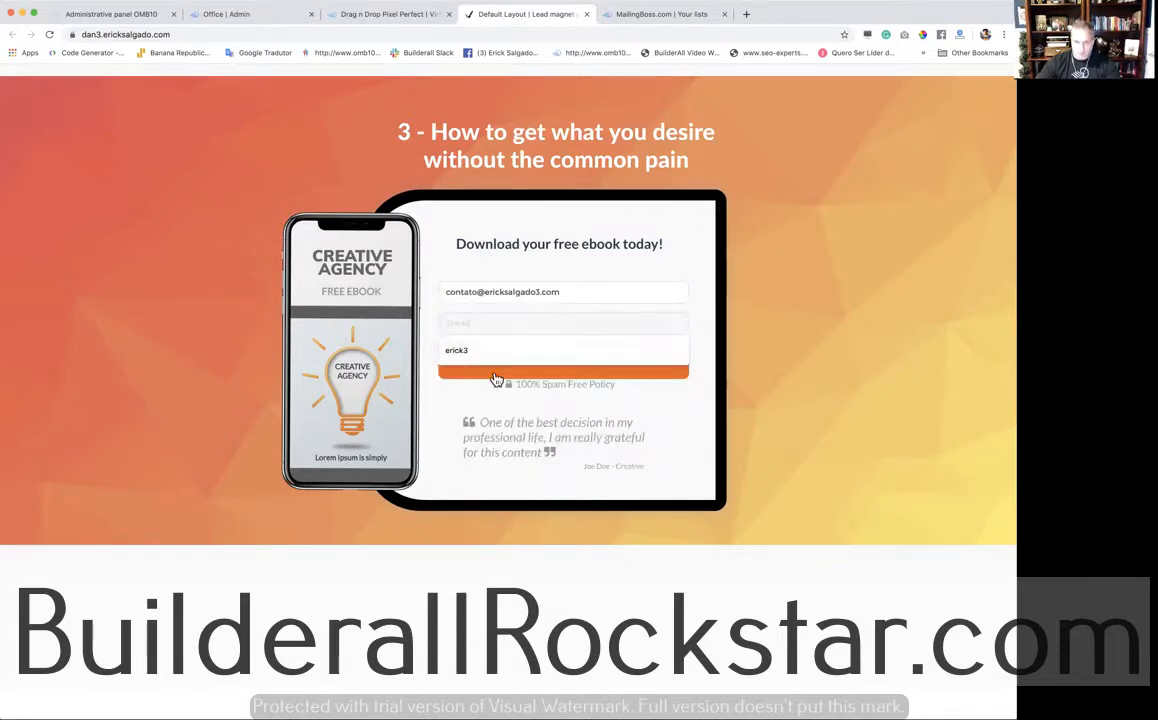
text(Erick3)
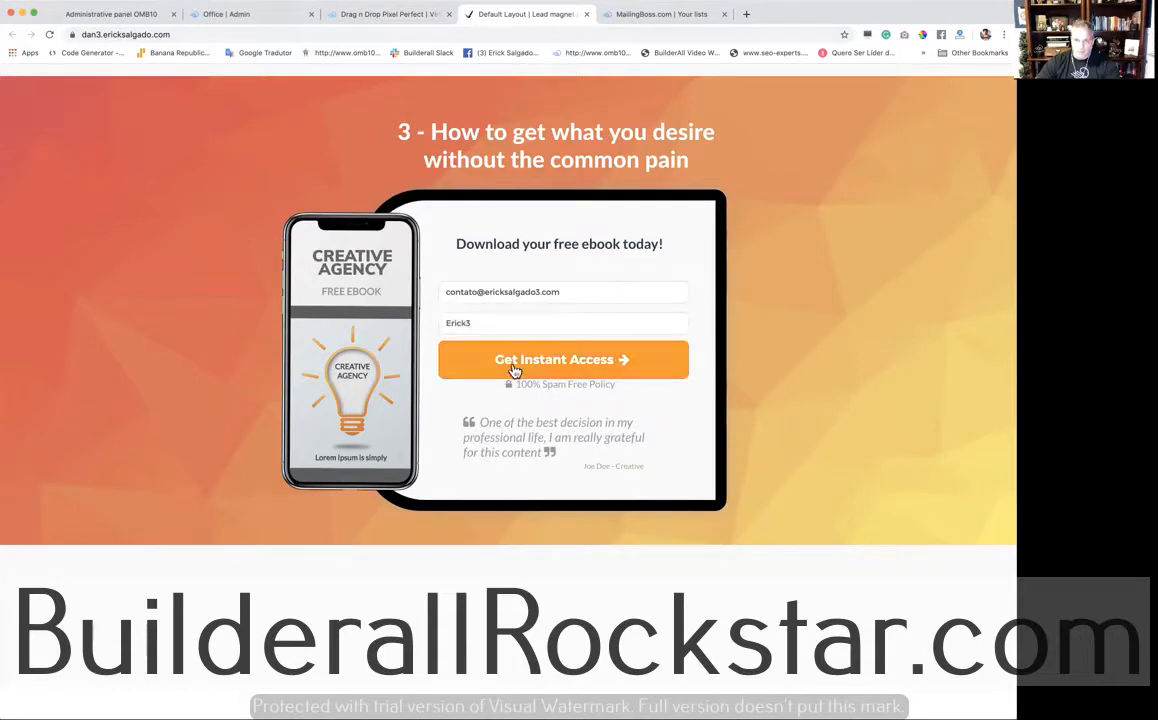
click(514, 370)
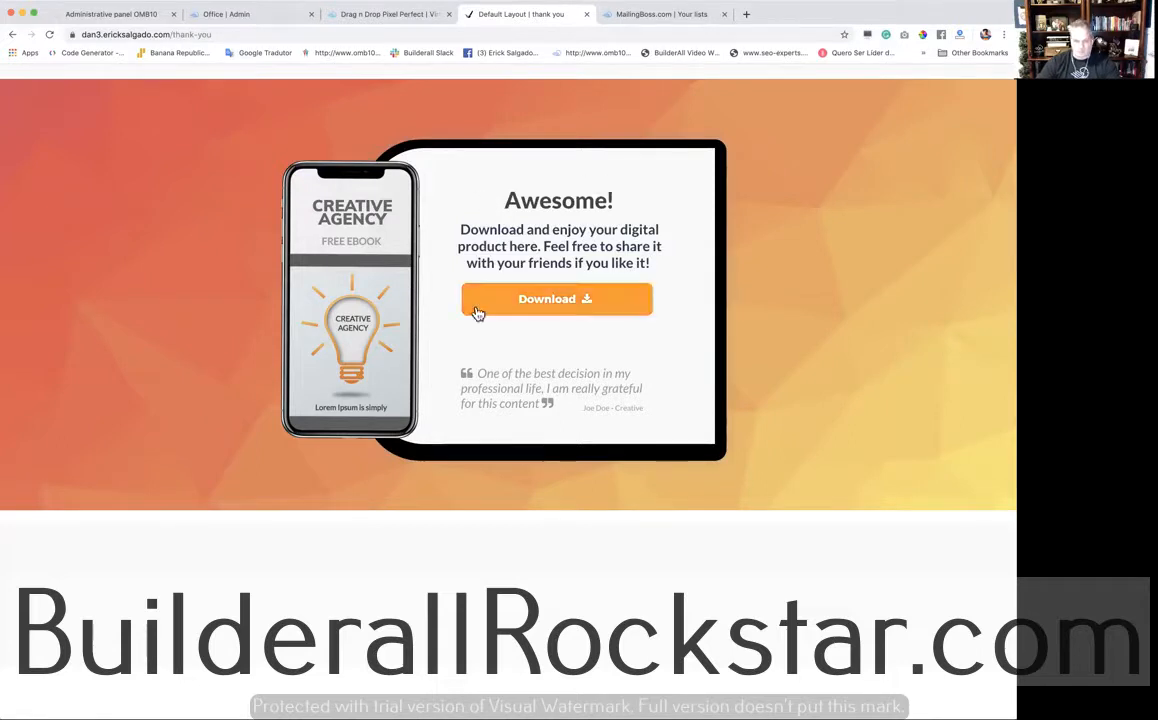
click(650, 14)
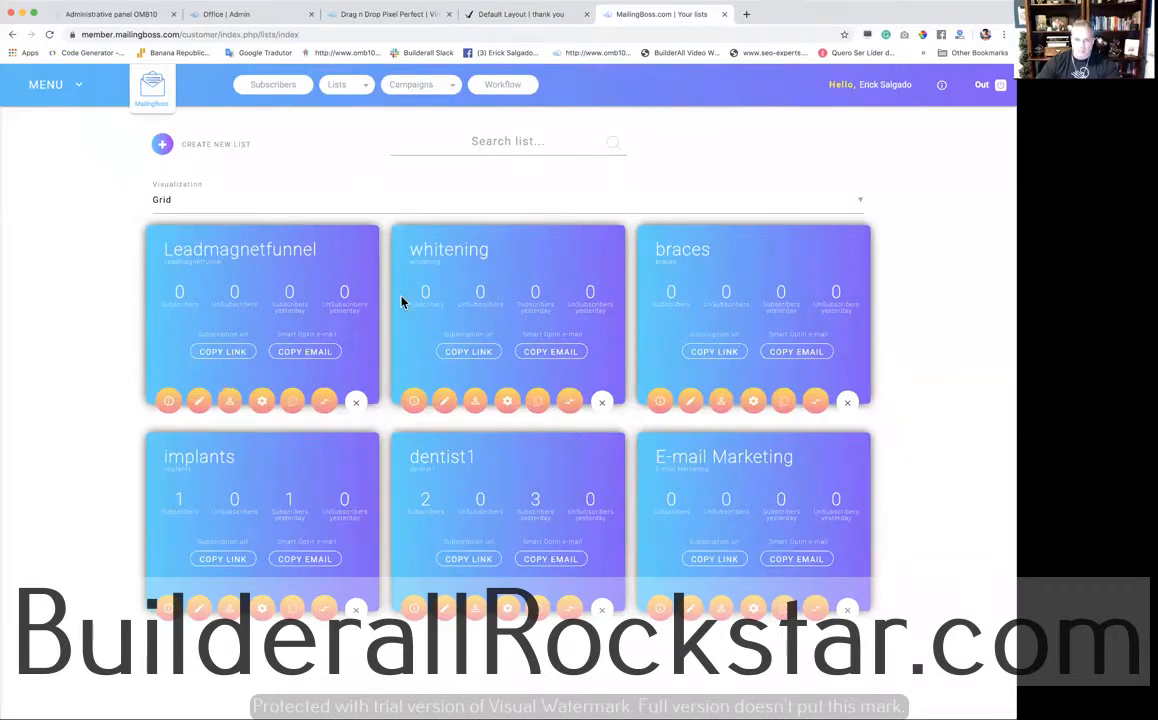
- Refresh the lists and view Leadmagnetfunnel's subscribers, tagged LEAD1, LEAD2 and LEAD3
click(50, 35)
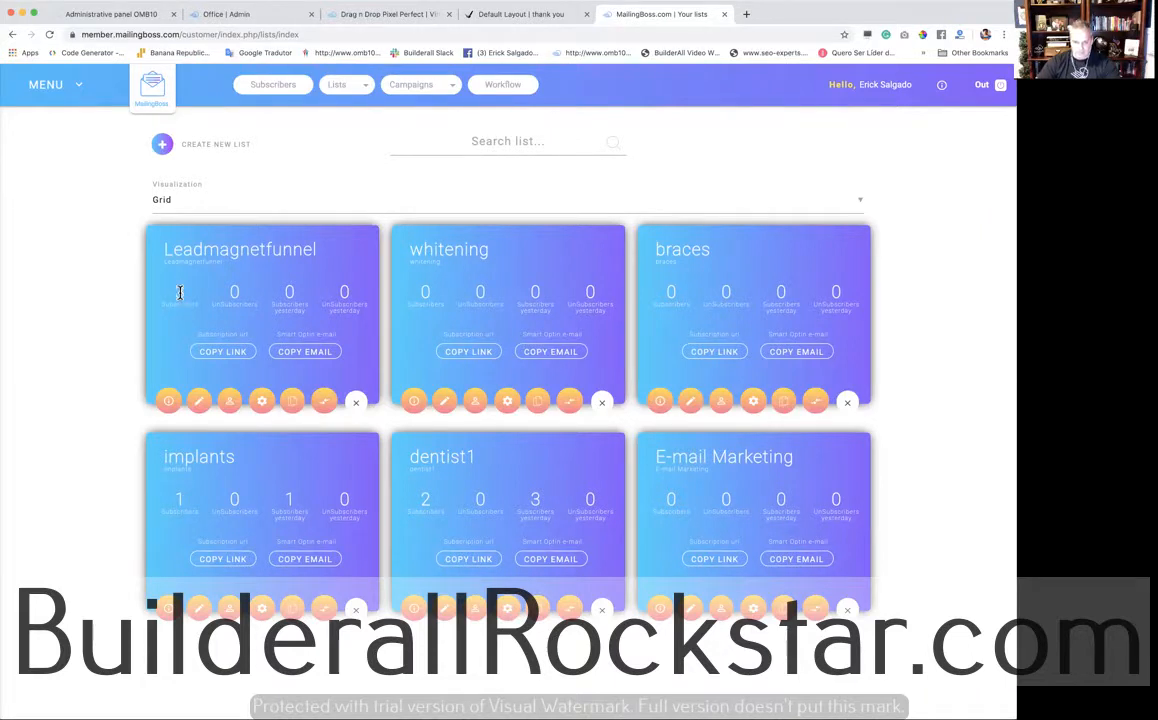
click(229, 403)
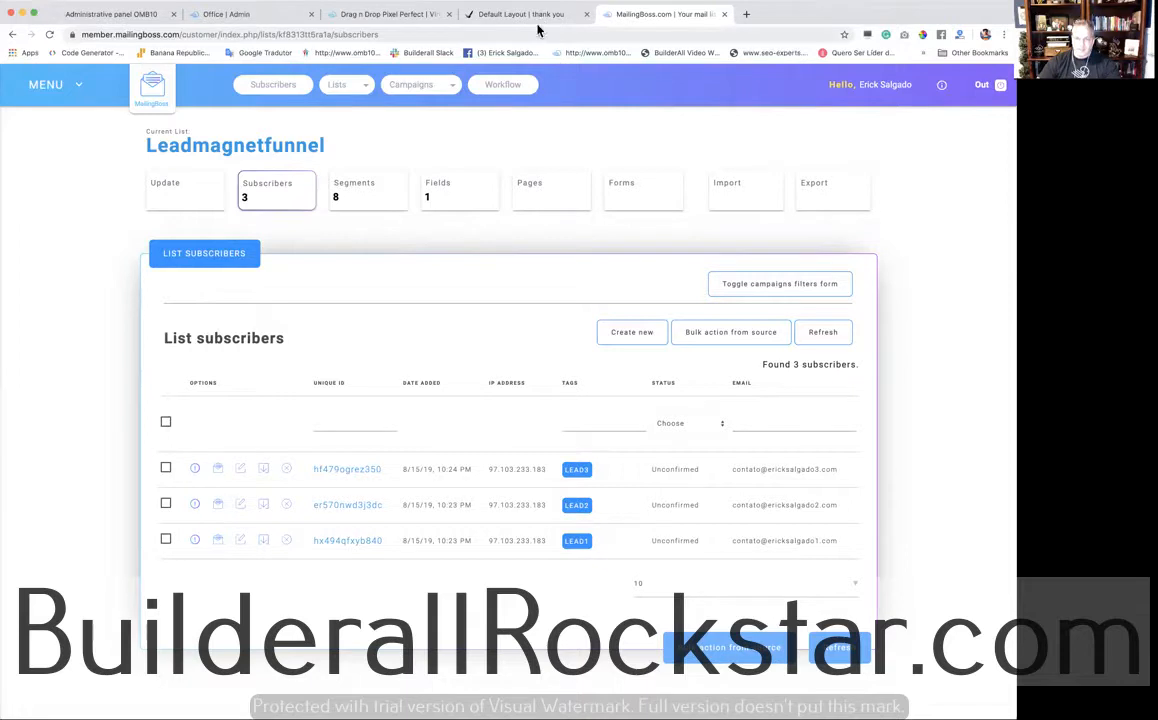
- Go to MailingBoss Integration and select the integration key, reviewing the lead1–lead3 tracking rules
click(72, 88)
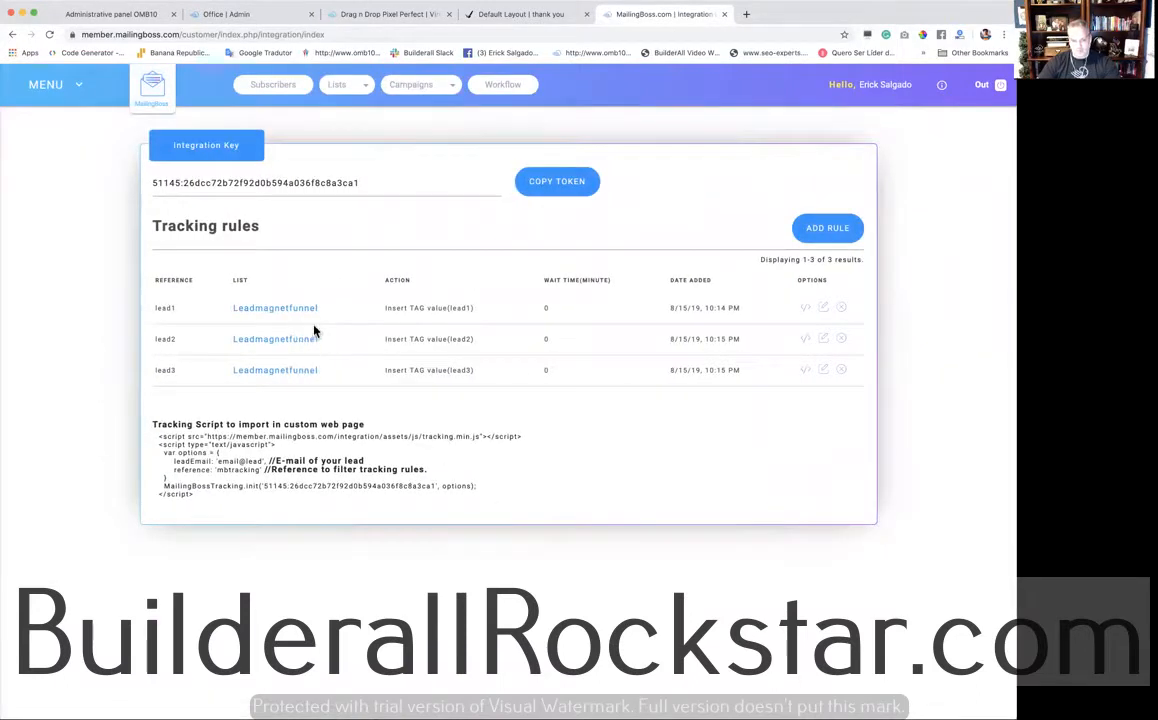
drag(365, 183, 101, 192)
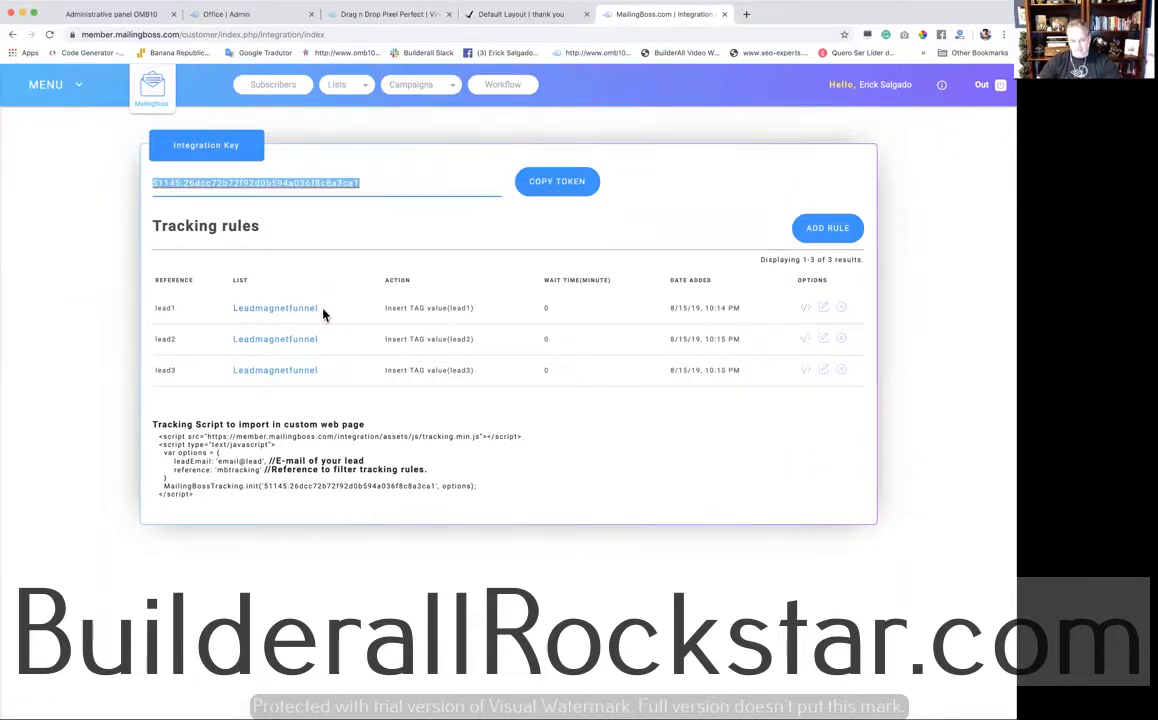
click(380, 183)
drag(383, 183, 153, 183)
click(187, 316)
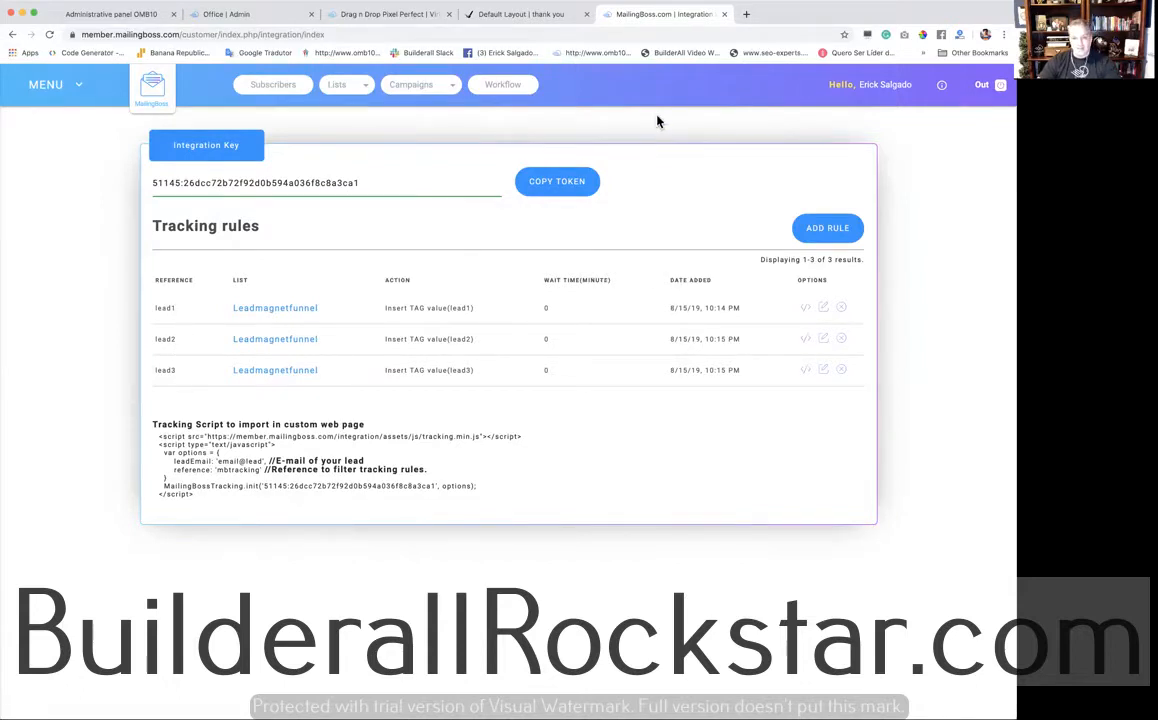
- Back in Builderall Office, start a new site from the Blank Layout Clean template
click(405, 16)
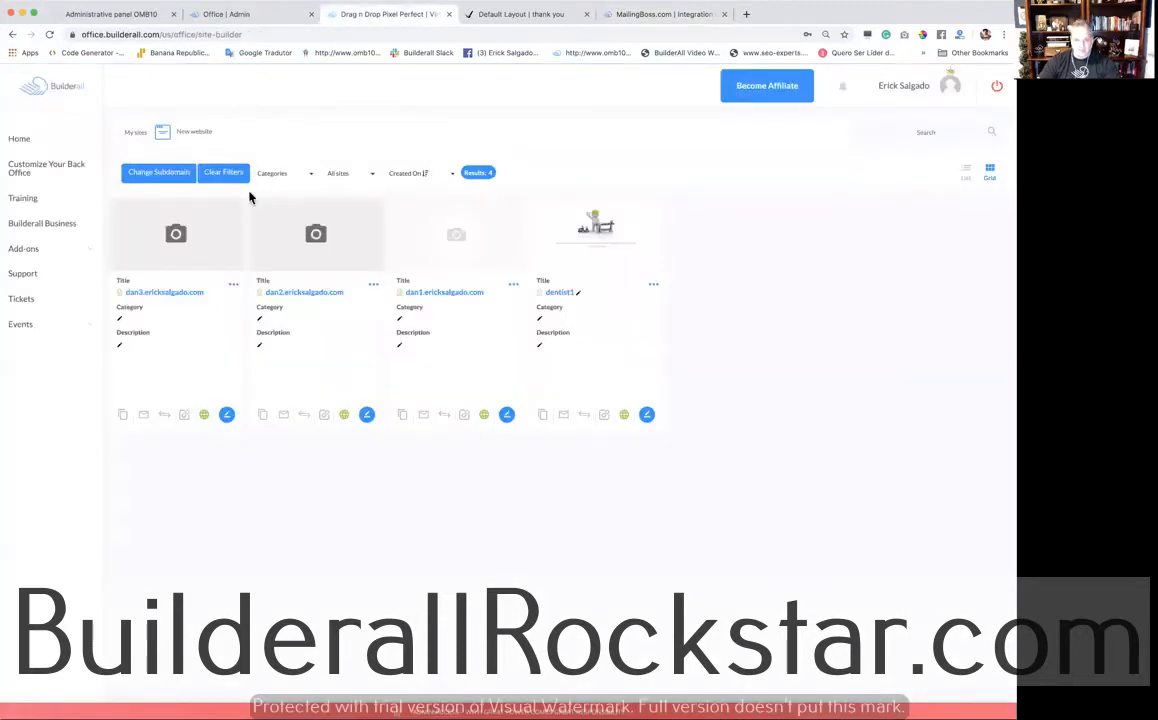
click(507, 417)
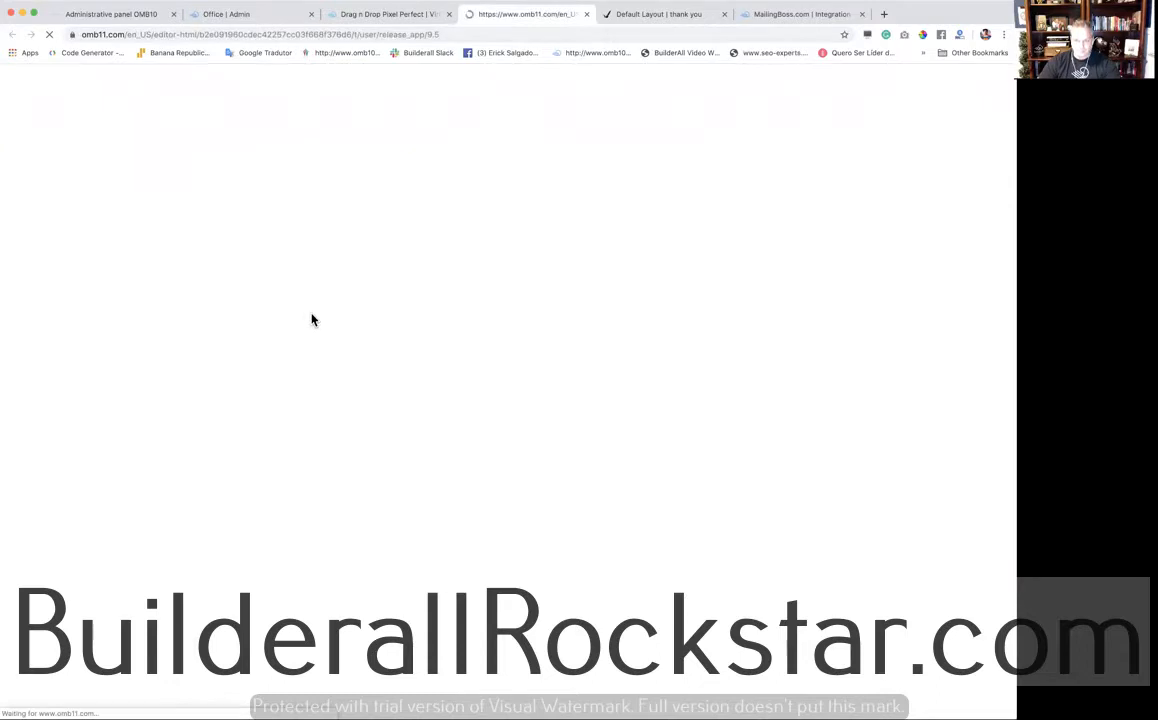
click(586, 14)
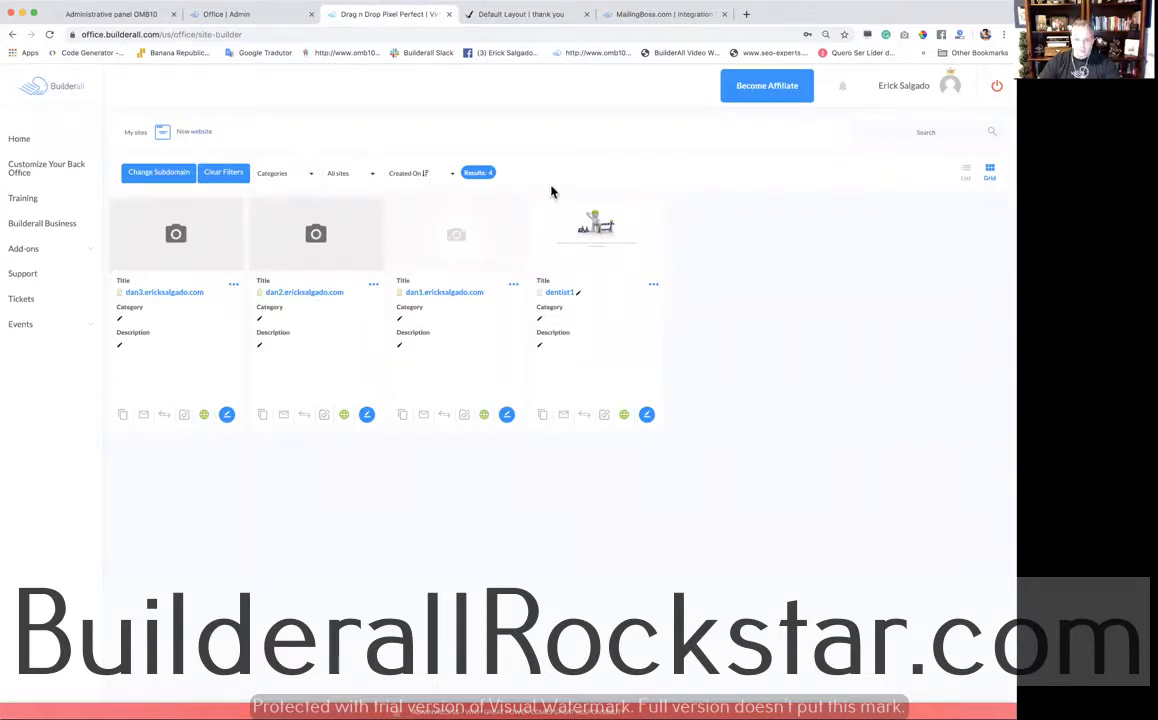
click(203, 138)
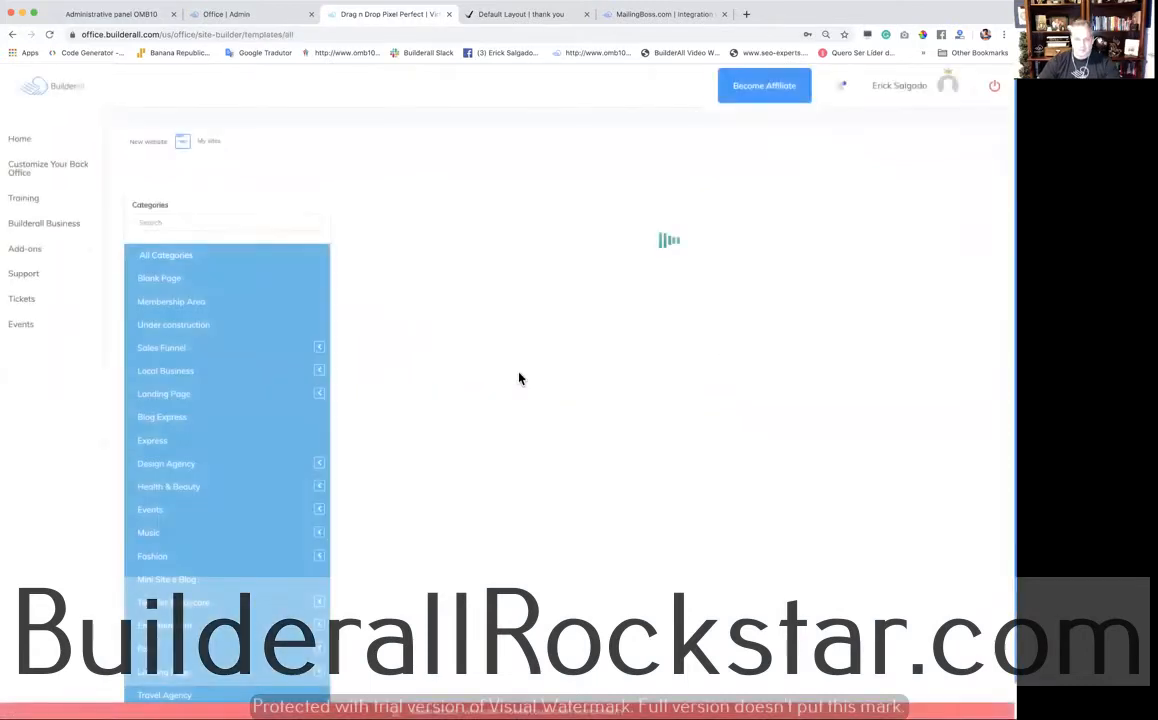
click(183, 282)
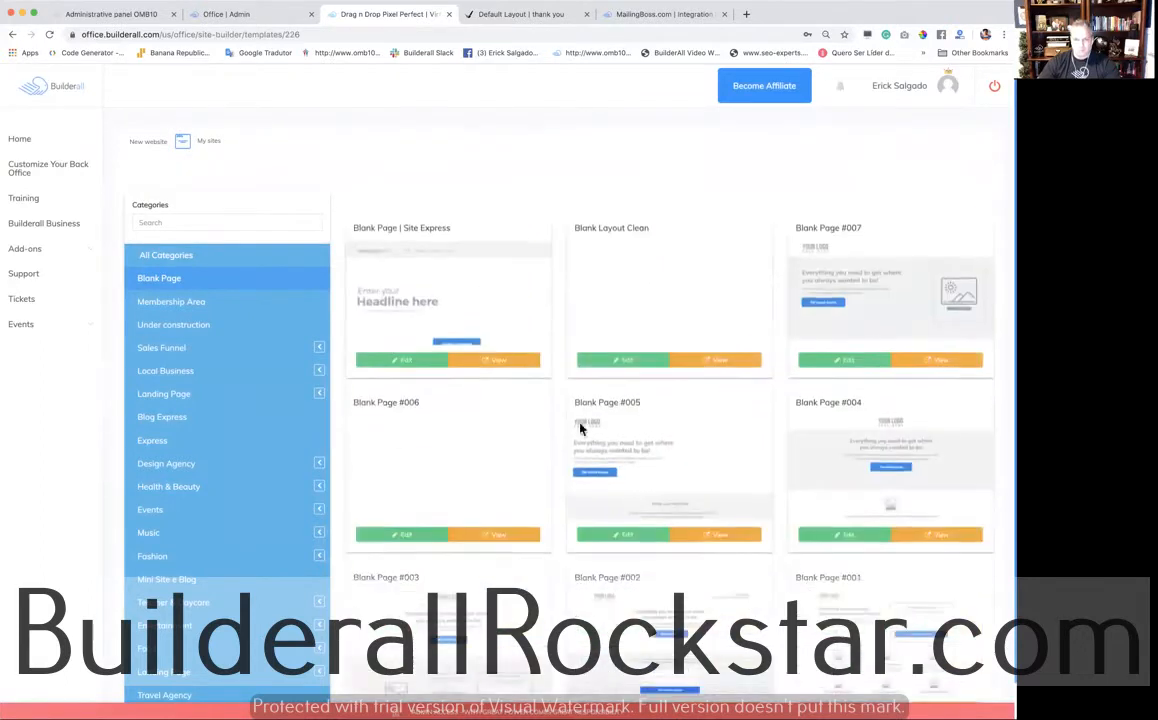
click(629, 341)
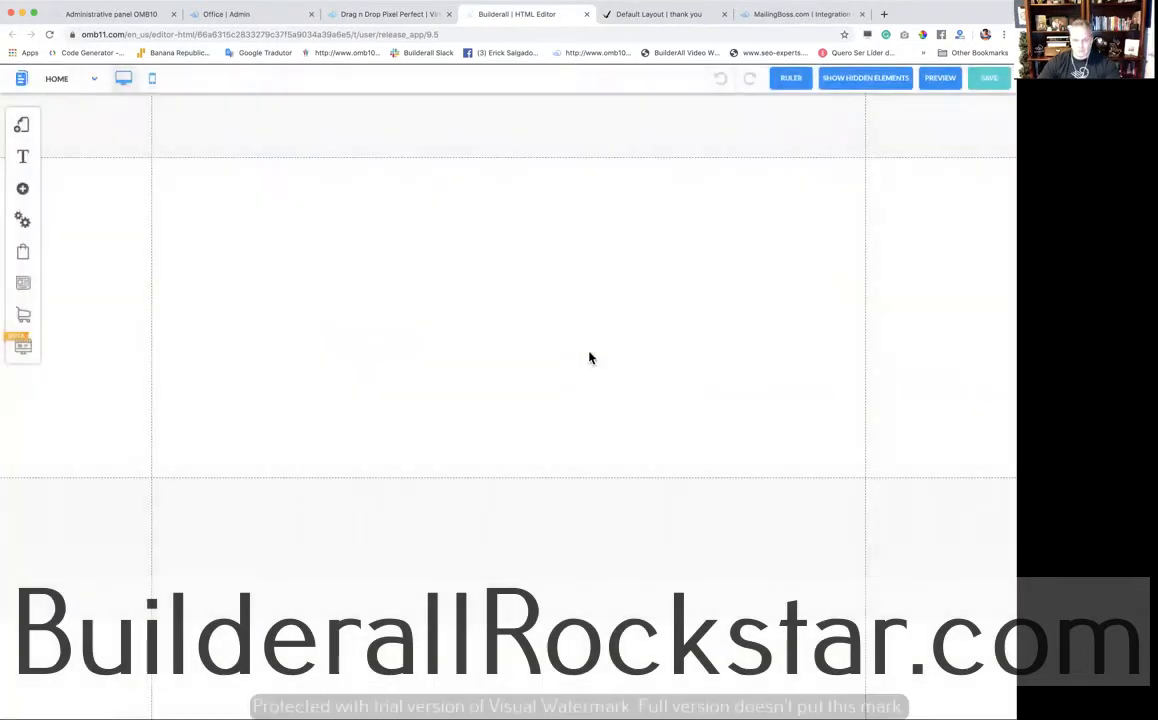
- Add the first Optin Form from the Email Marketing Form elements to the blank page
click(23, 188)
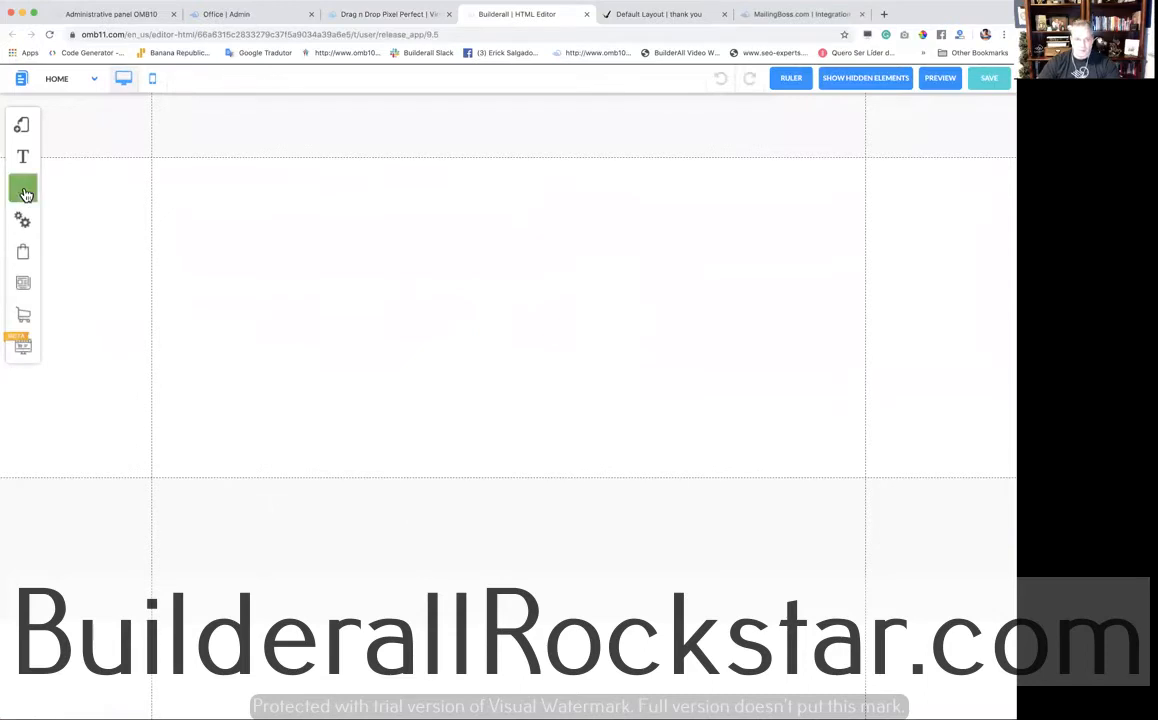
click(121, 430)
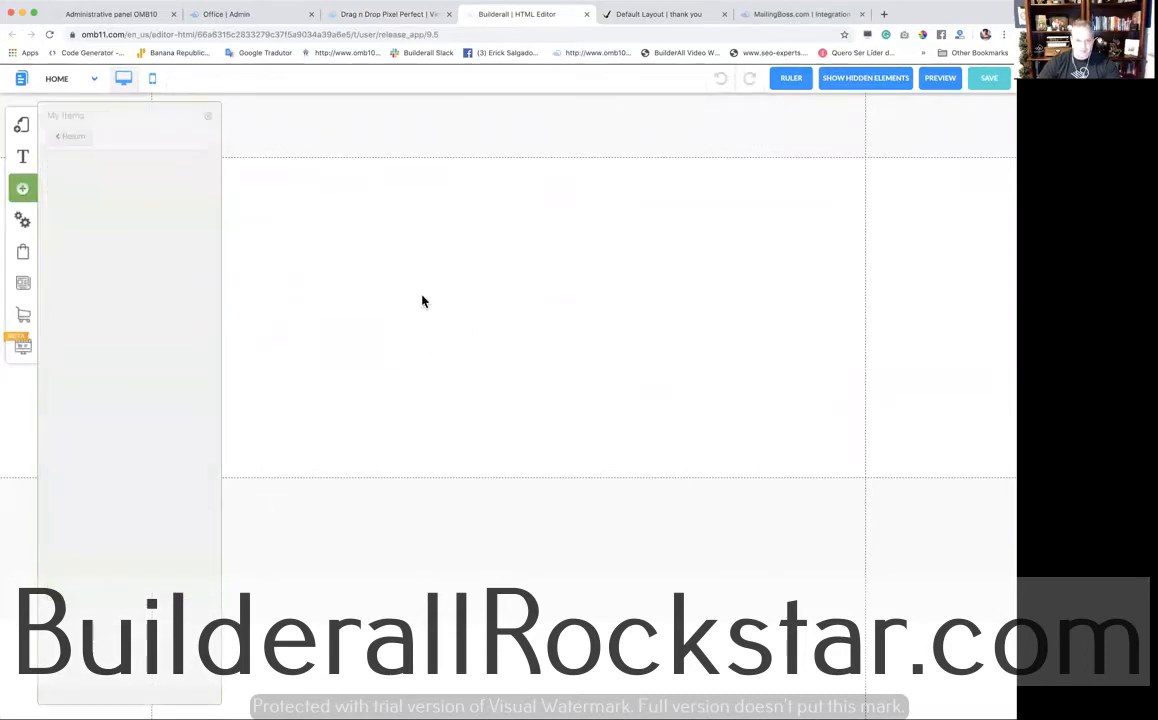
click(150, 222)
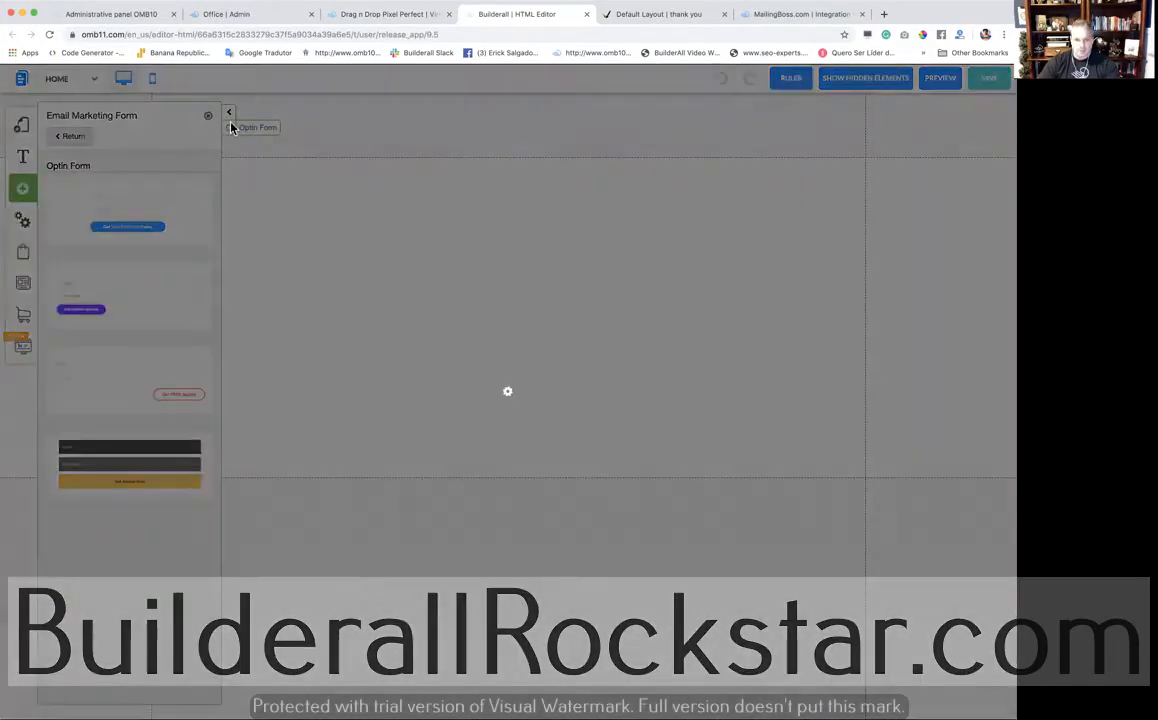
click(208, 117)
- Register the page as site funnel4 from the form's Configure prompt and save it
click(545, 346)
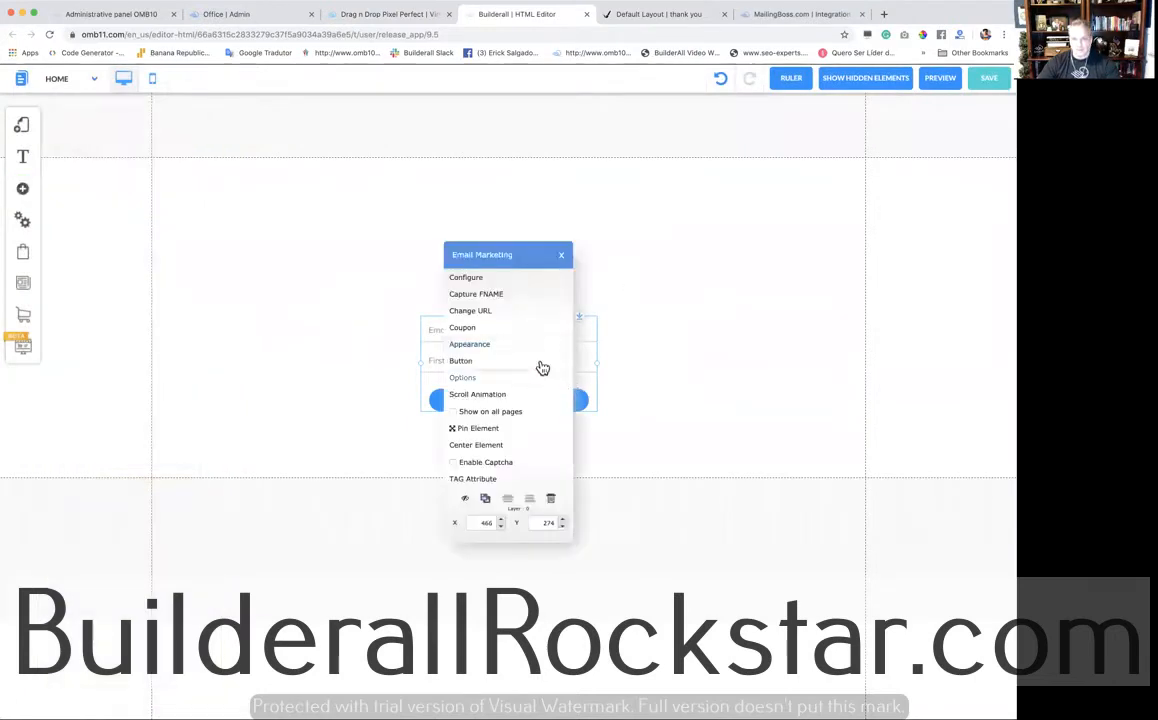
click(494, 281)
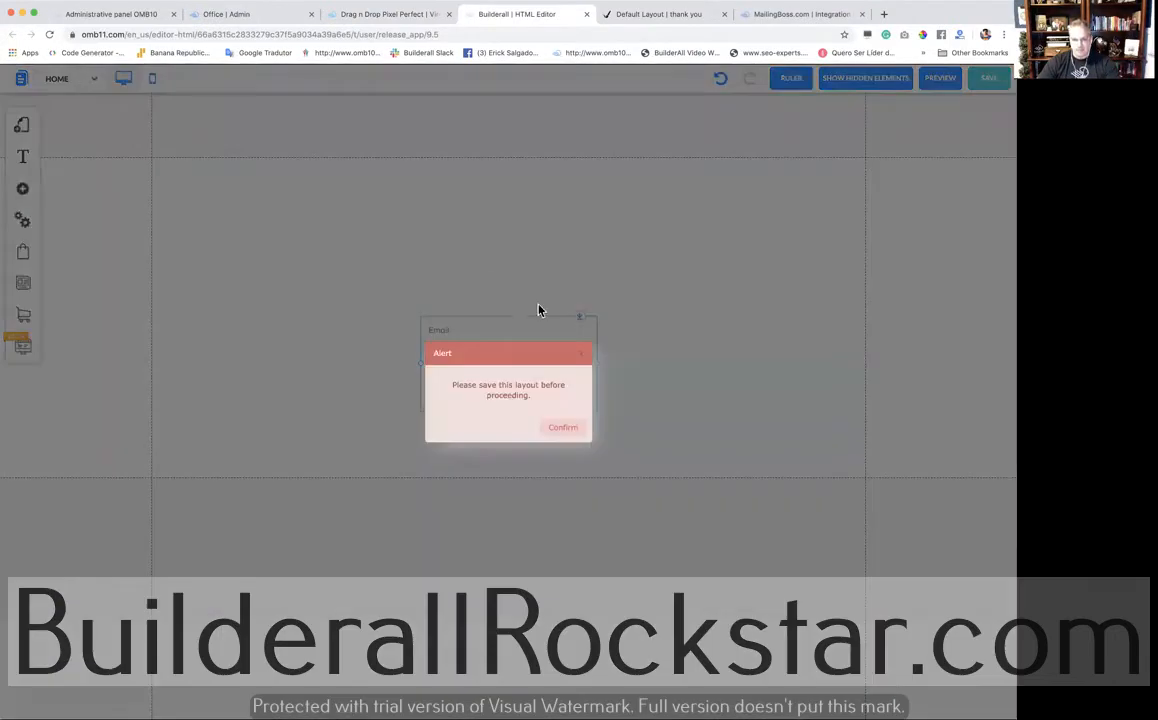
click(576, 429)
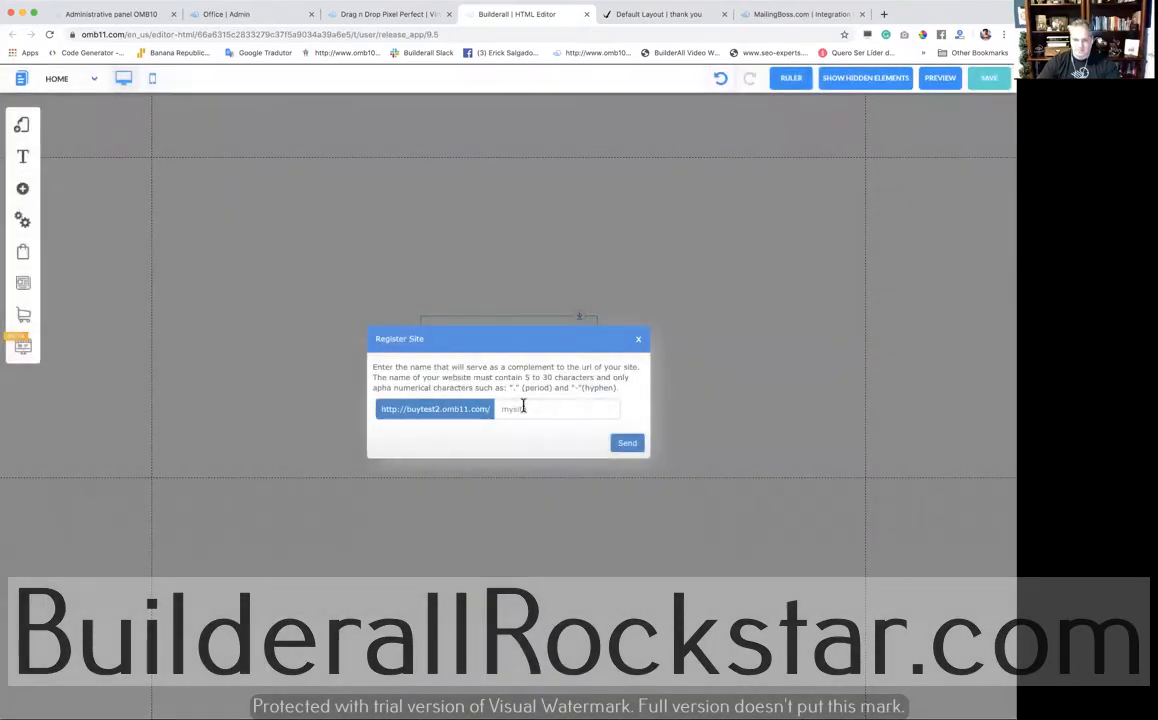
click(525, 410)
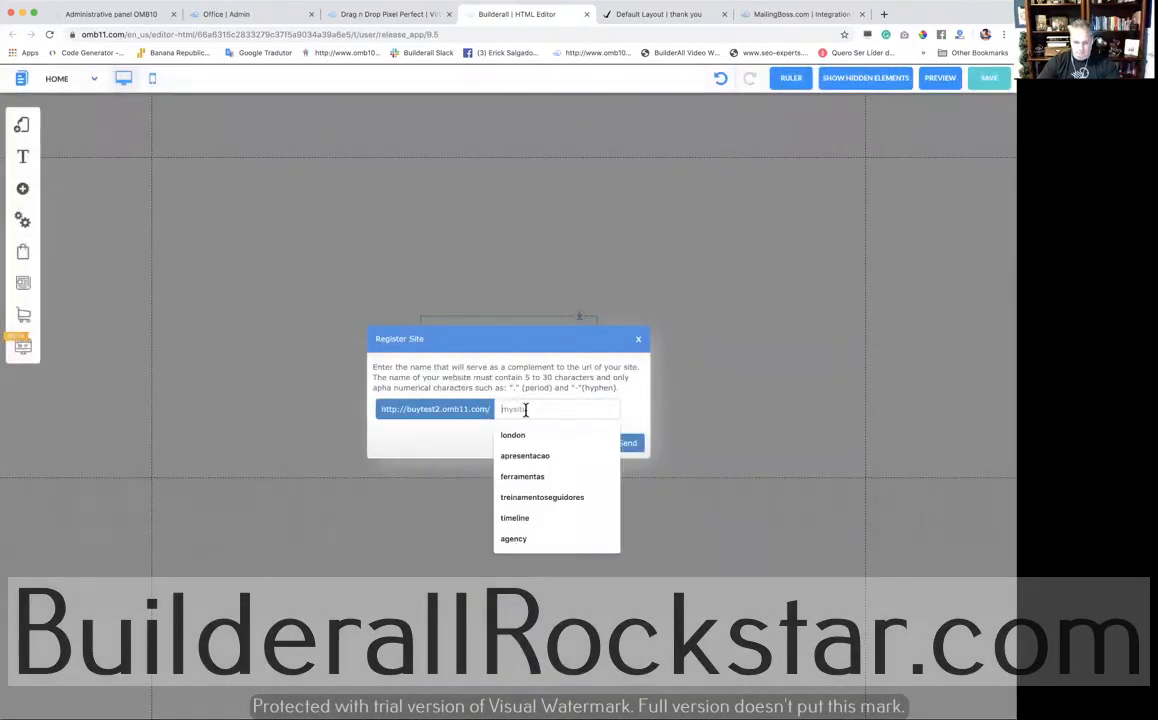
text(funnel4)
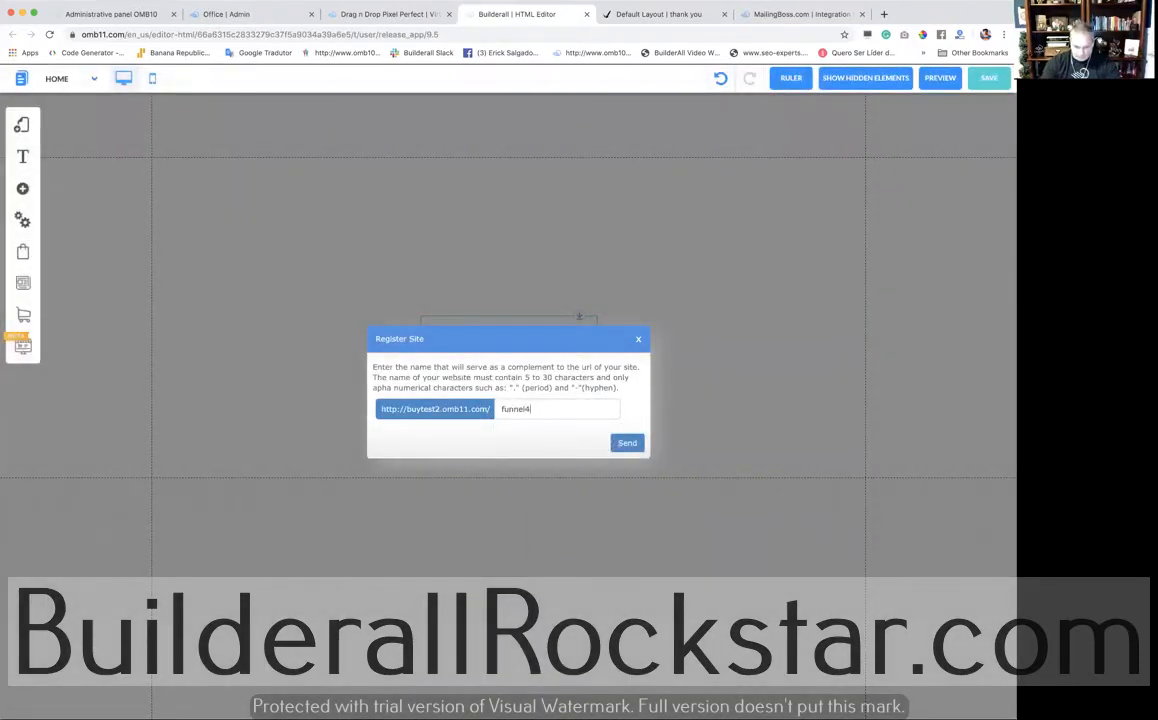
click(628, 444)
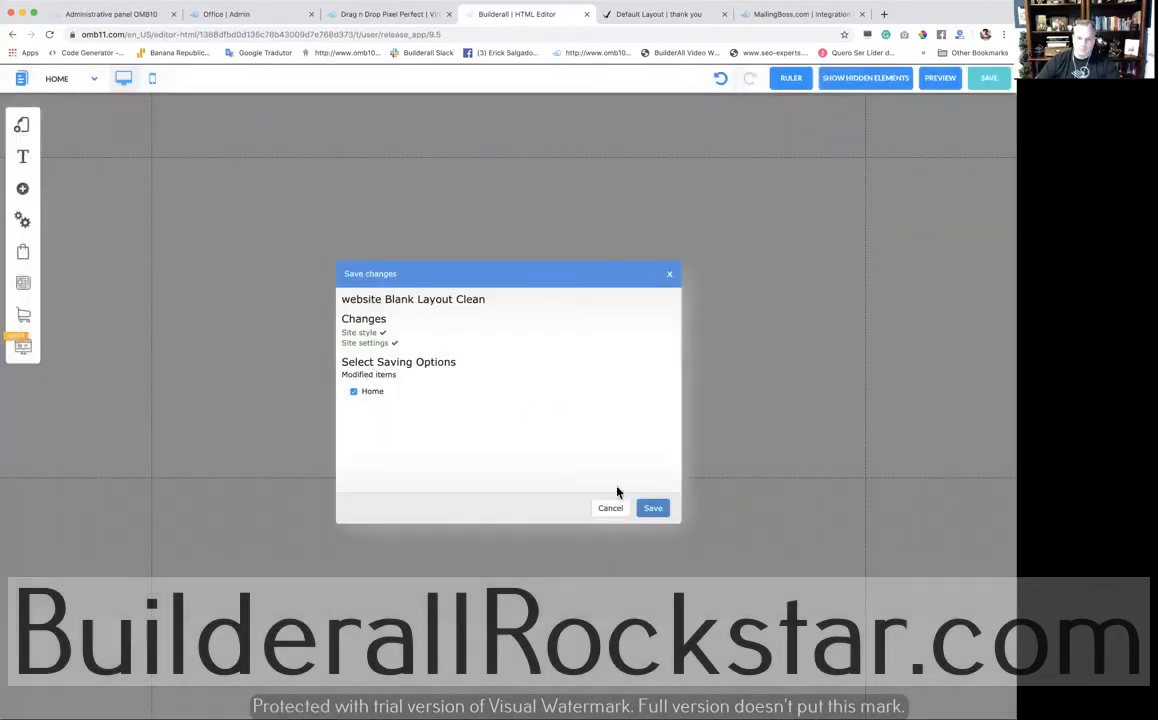
click(655, 508)
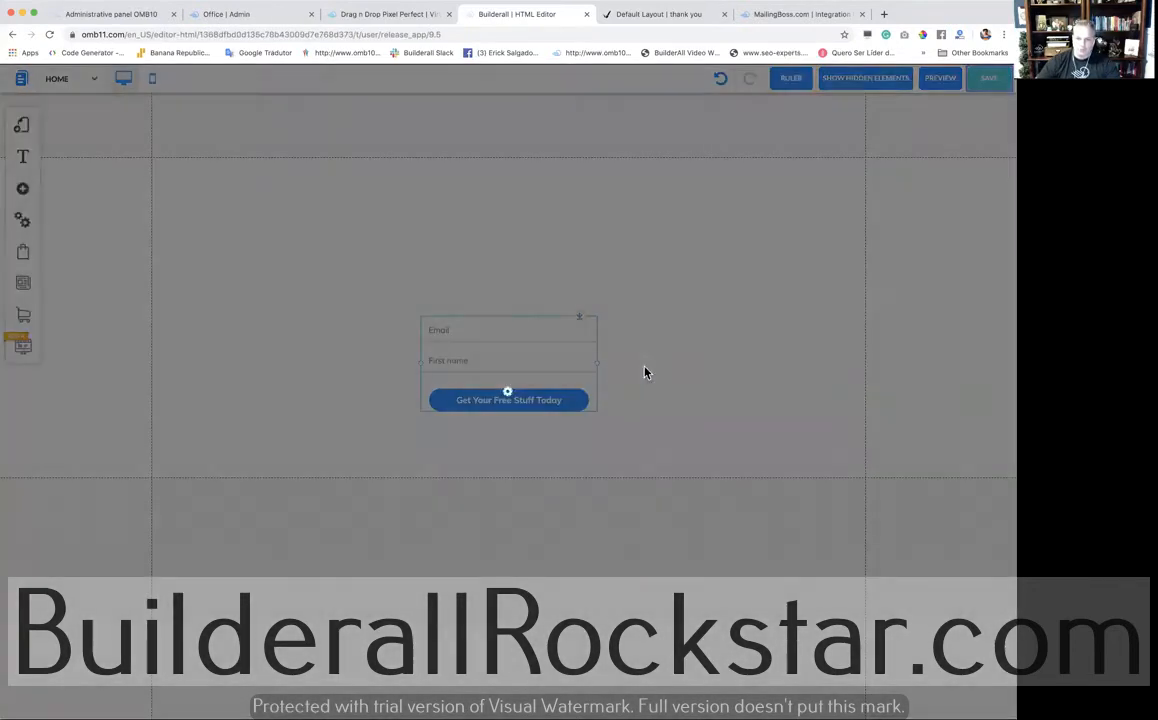
click(587, 370)
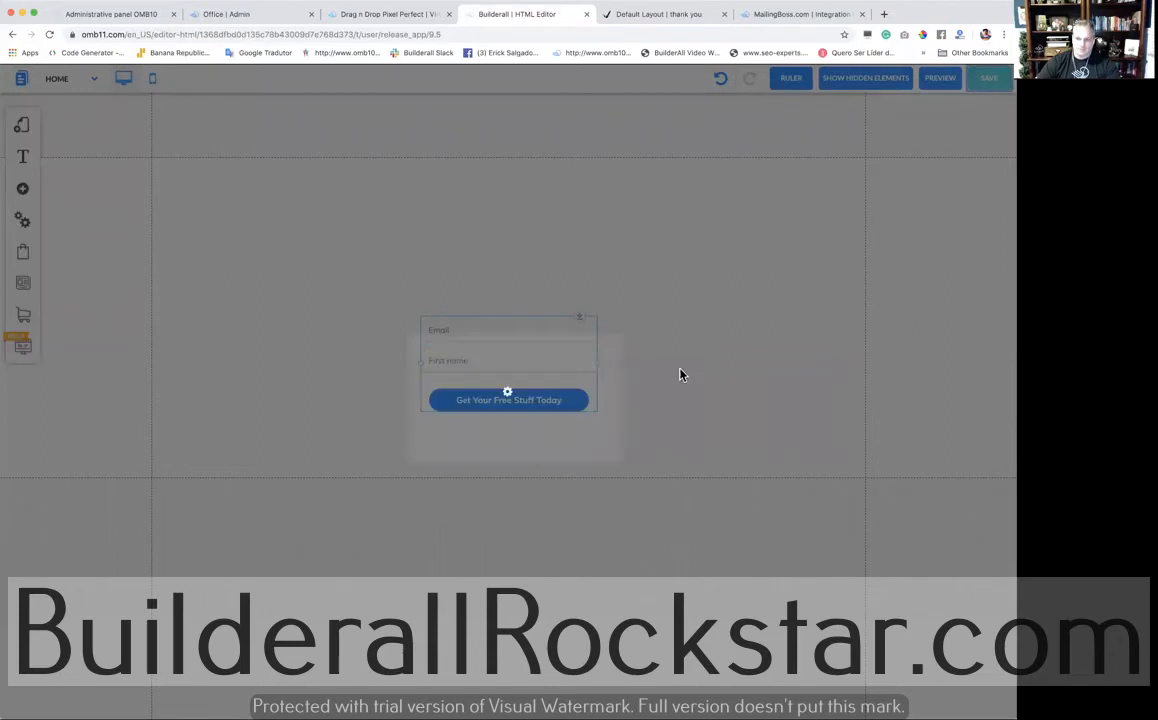
click(491, 369)
- Connect the opt-in form to MailingBoss's Leadmagnetfunnel list and nudge the form slightly lower
click(497, 281)
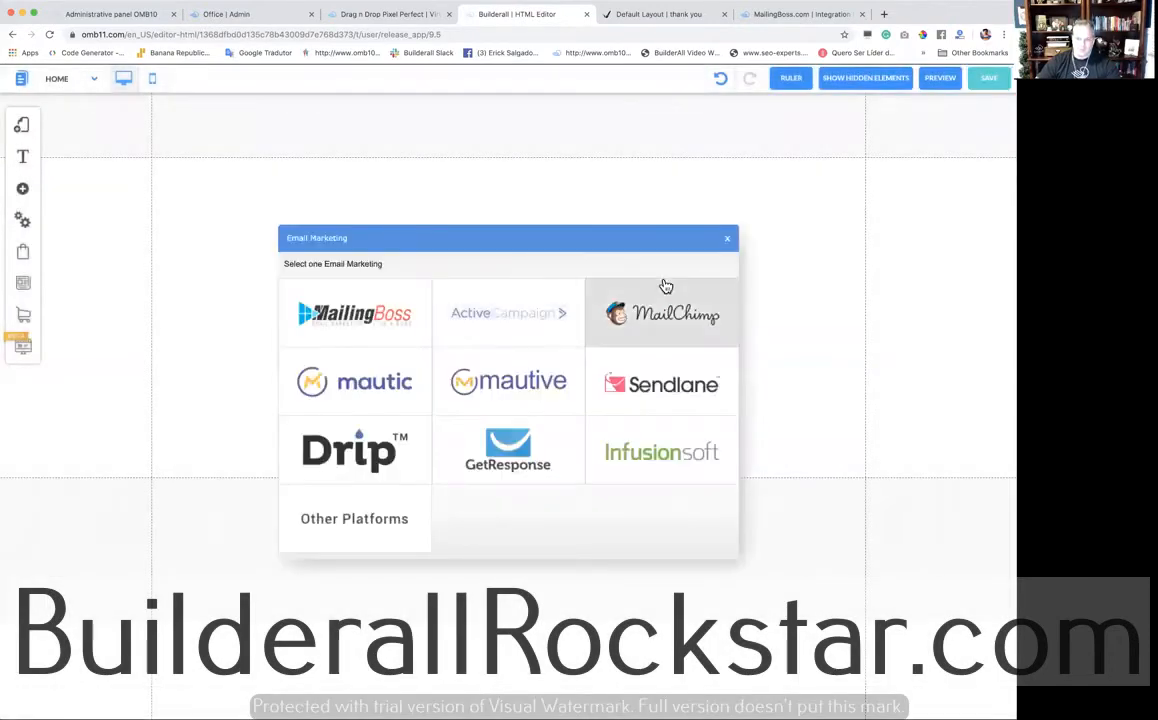
click(386, 314)
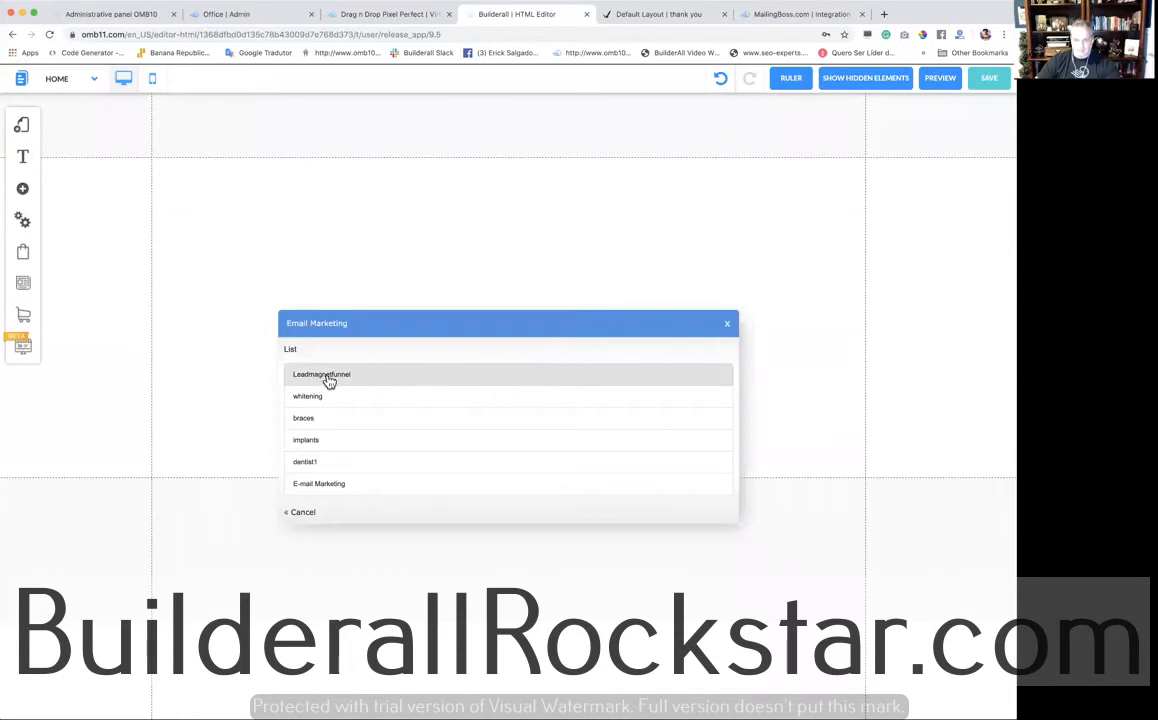
click(327, 378)
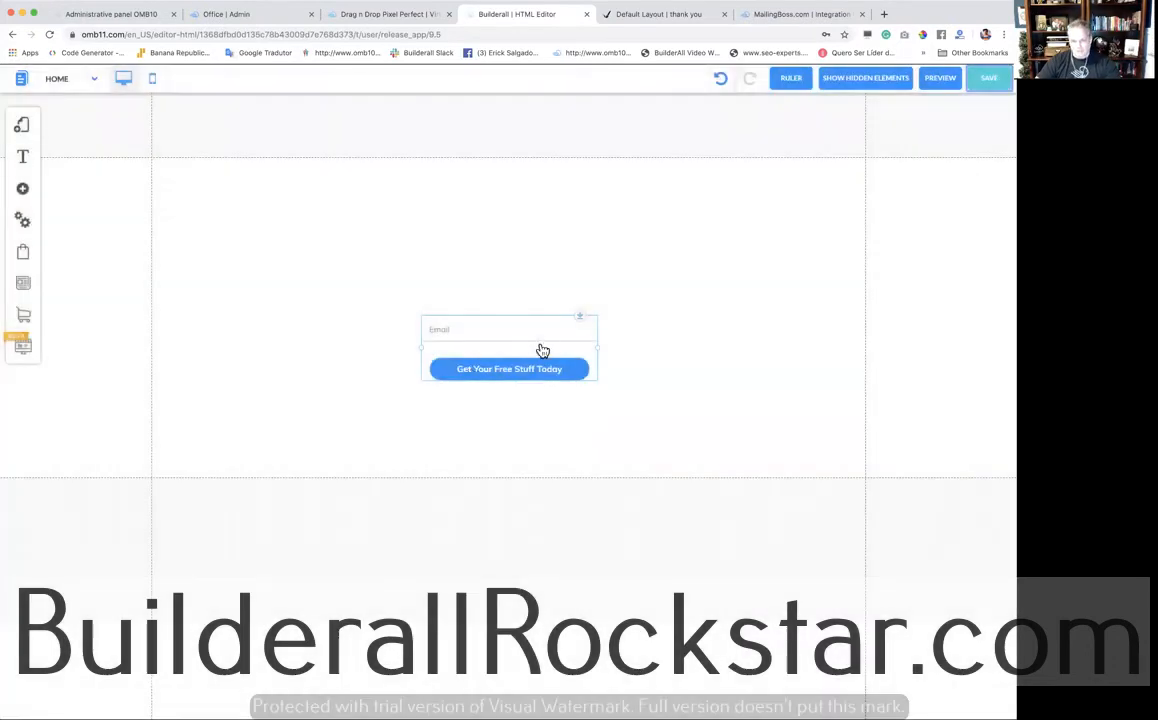
click(541, 350)
click(502, 312)
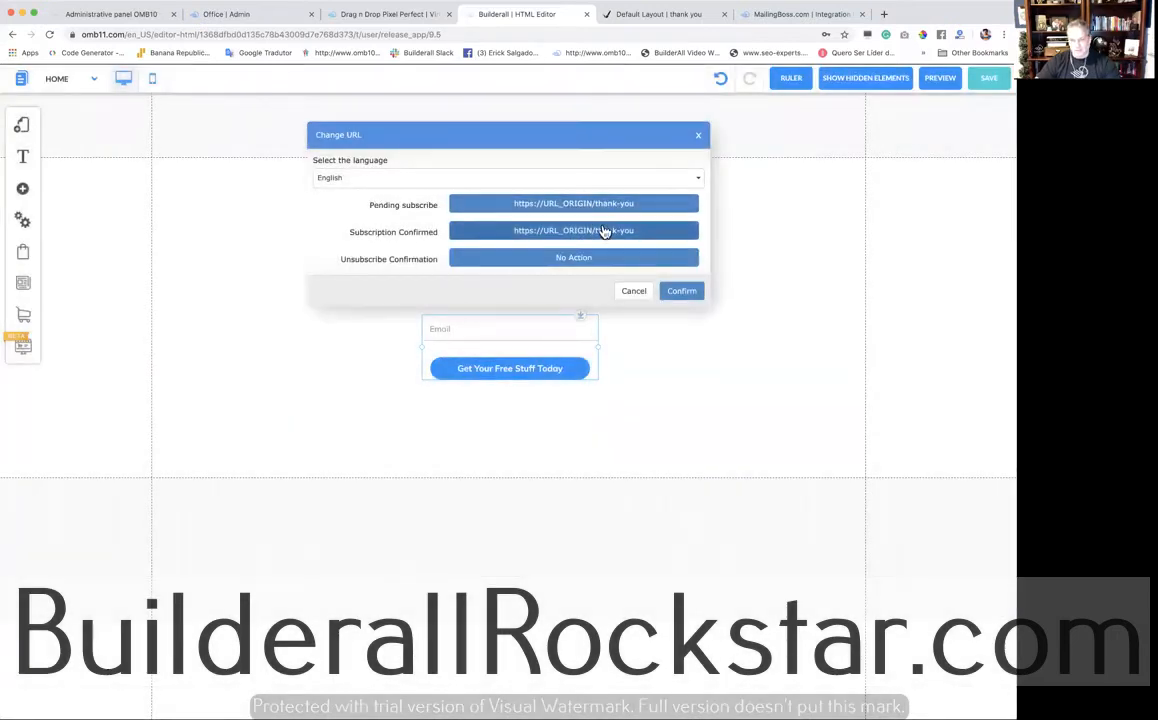
drag(501, 348, 517, 323)
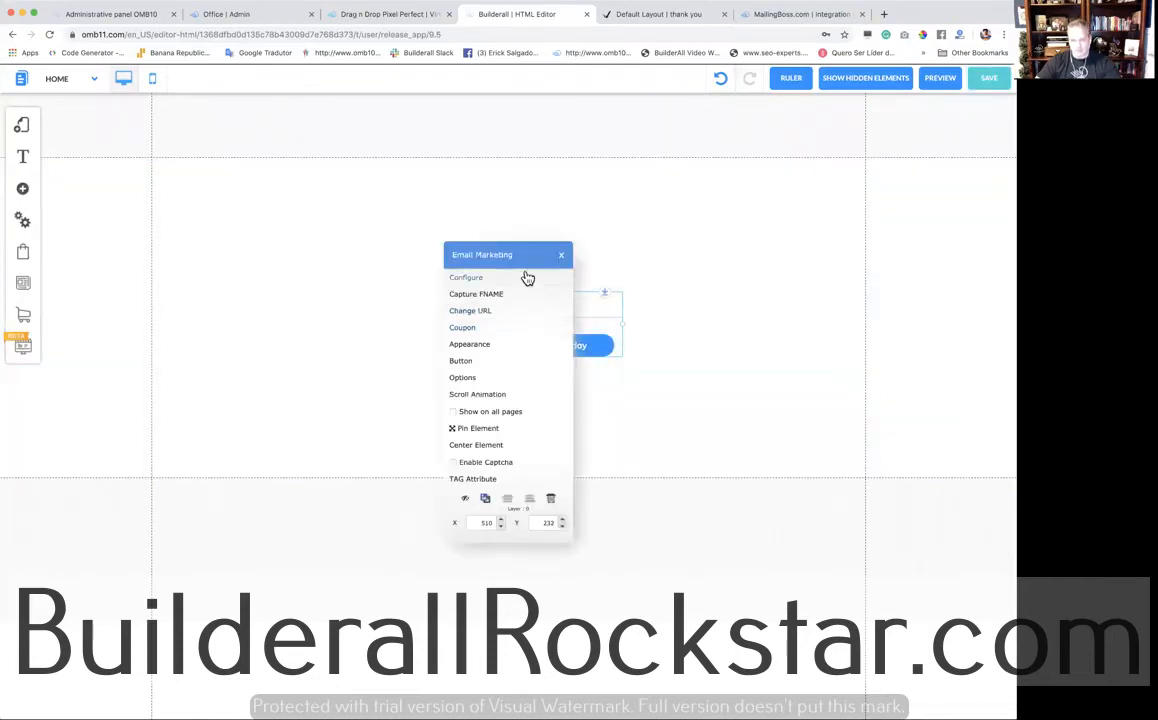
- Check the Capture FNAME and Change URL settings, cancel both, then delete the opt-in form
click(523, 296)
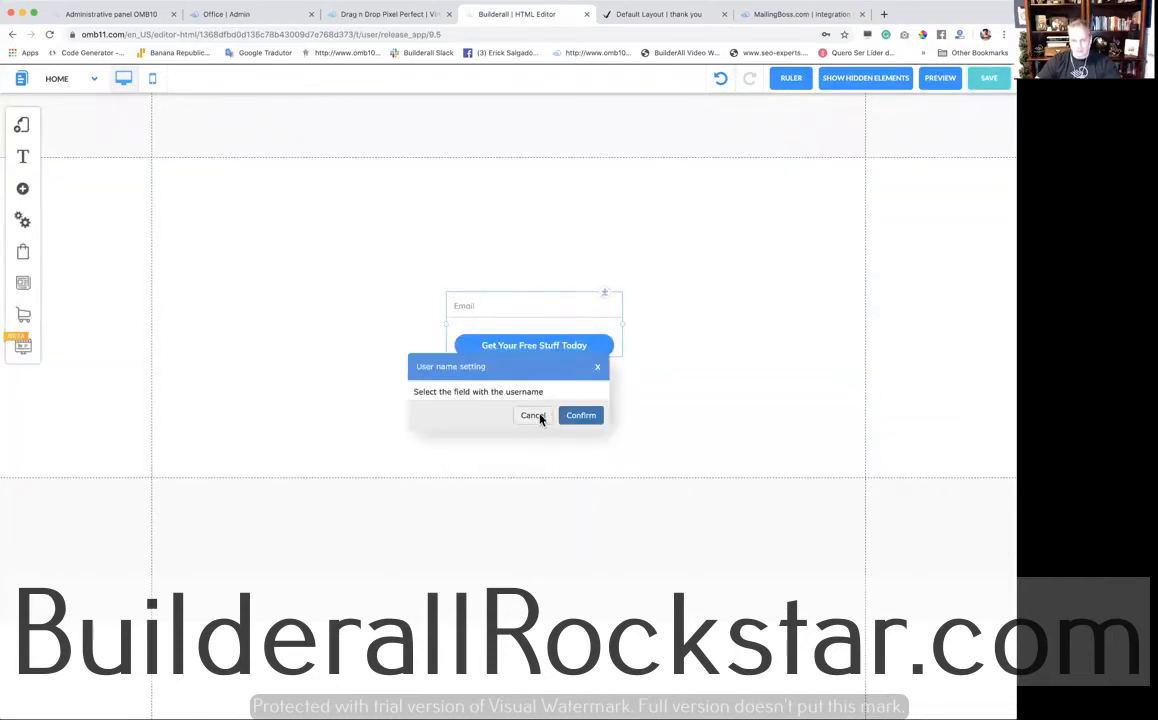
click(532, 415)
click(535, 336)
click(498, 316)
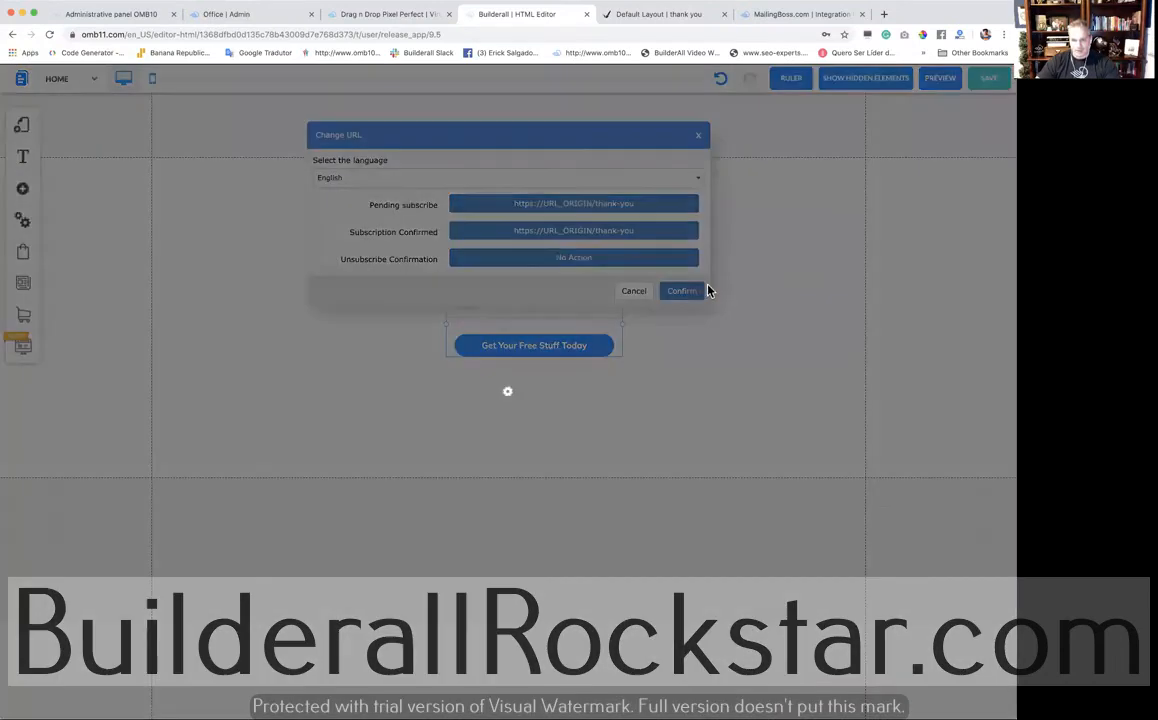
click(634, 291)
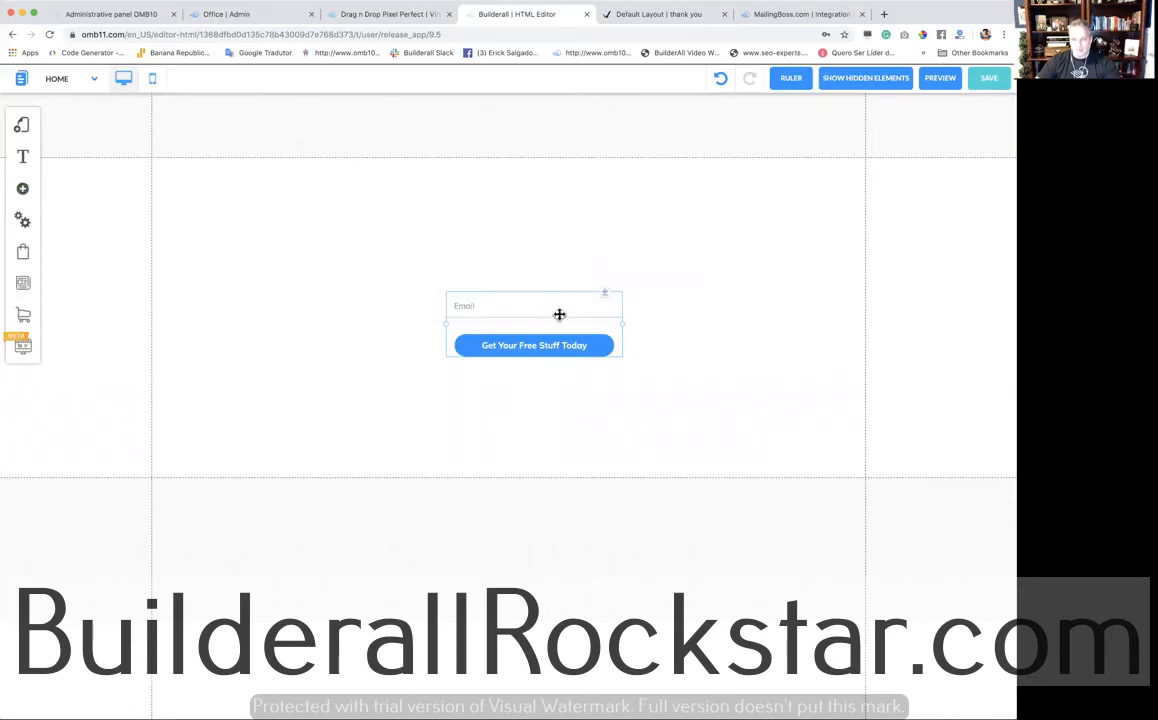
click(559, 314)
click(552, 500)
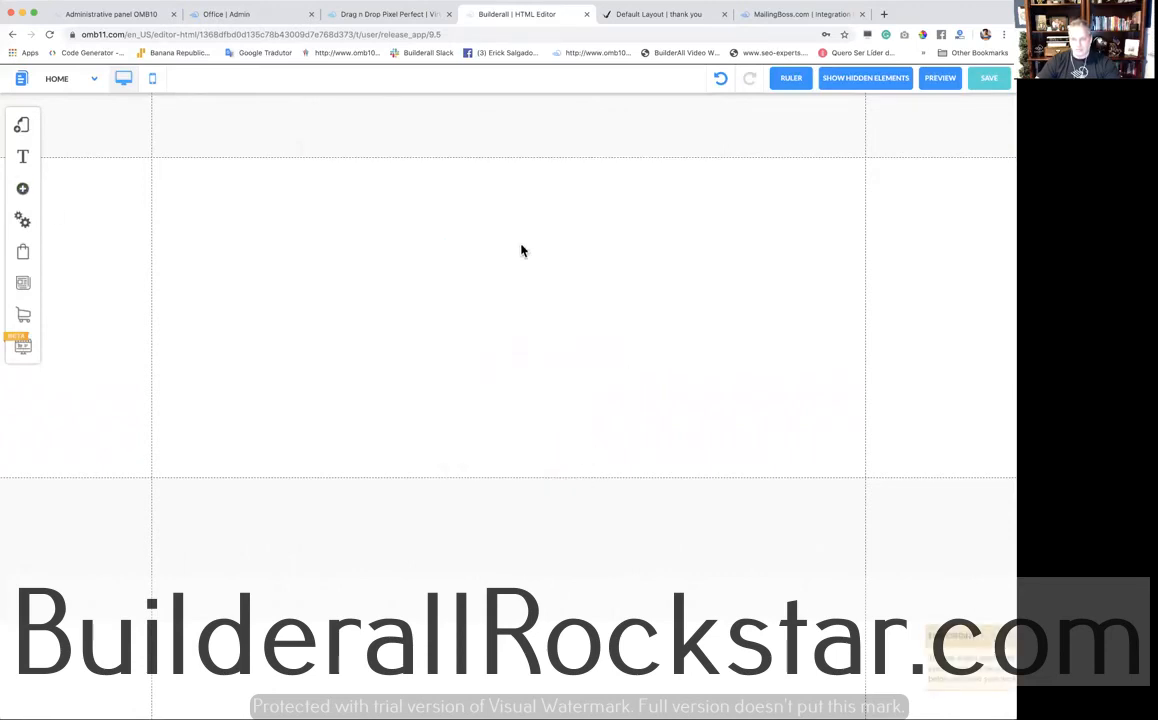